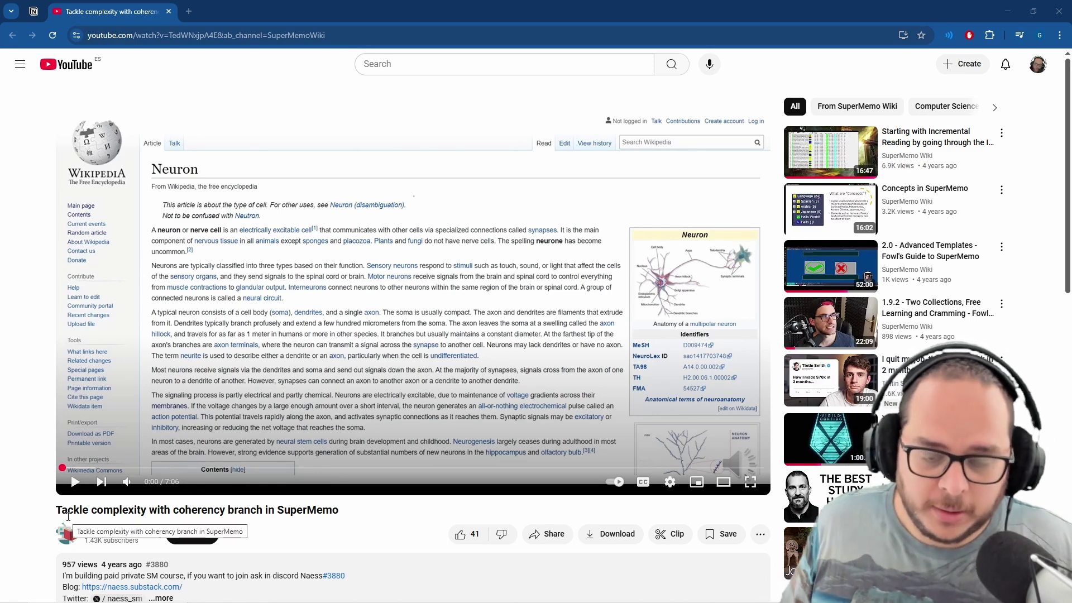
- Look over the title and description of the SuperMemo coherency branch video, then play it with captions turned on
{"action": "scroll", "coordinate": [69, 516], "scroll_direction": "down", "scroll_amount": 3}
{"action": "left_click_drag", "start_coordinate": [56, 342], "coordinate": [342, 349]}
{"action": "left_click", "coordinate": [384, 350]}
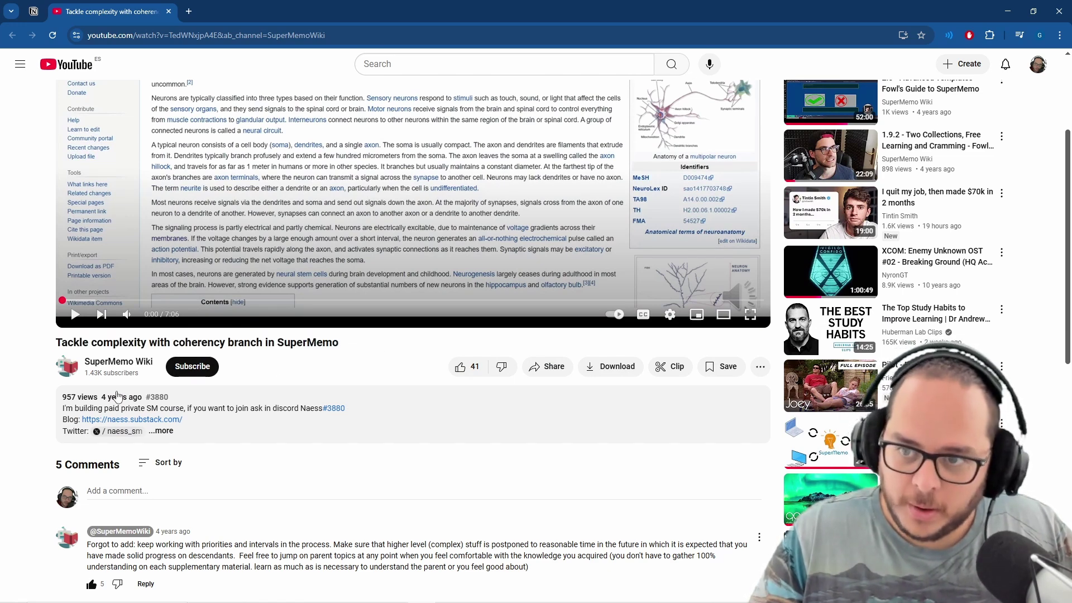
{"action": "scroll", "coordinate": [118, 396], "scroll_direction": "up", "scroll_amount": 3}
{"action": "left_click", "coordinate": [406, 219]}
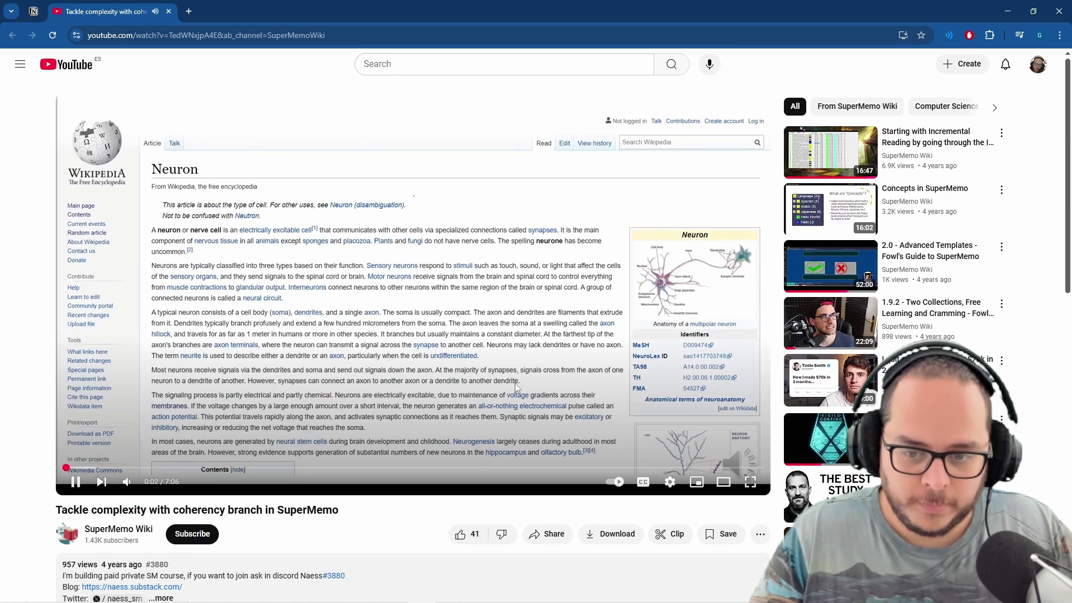
{"action": "left_click", "coordinate": [646, 493]}
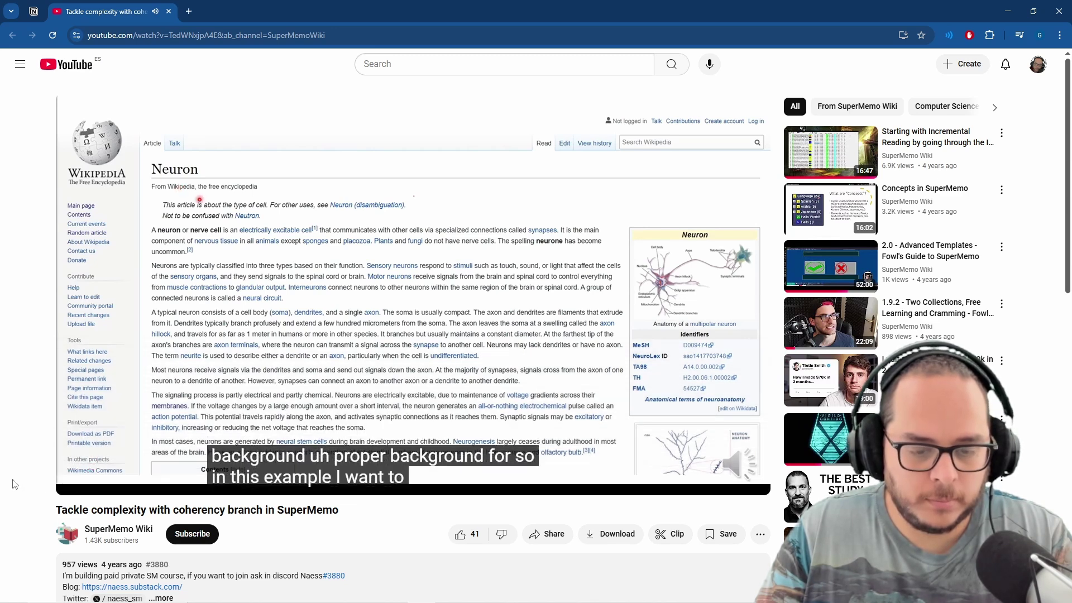
- Watch the captioned video in full screen and pause it at 0:38, where the Neuron article is imported into SuperMemo
{"action": "left_click", "coordinate": [68, 483]}
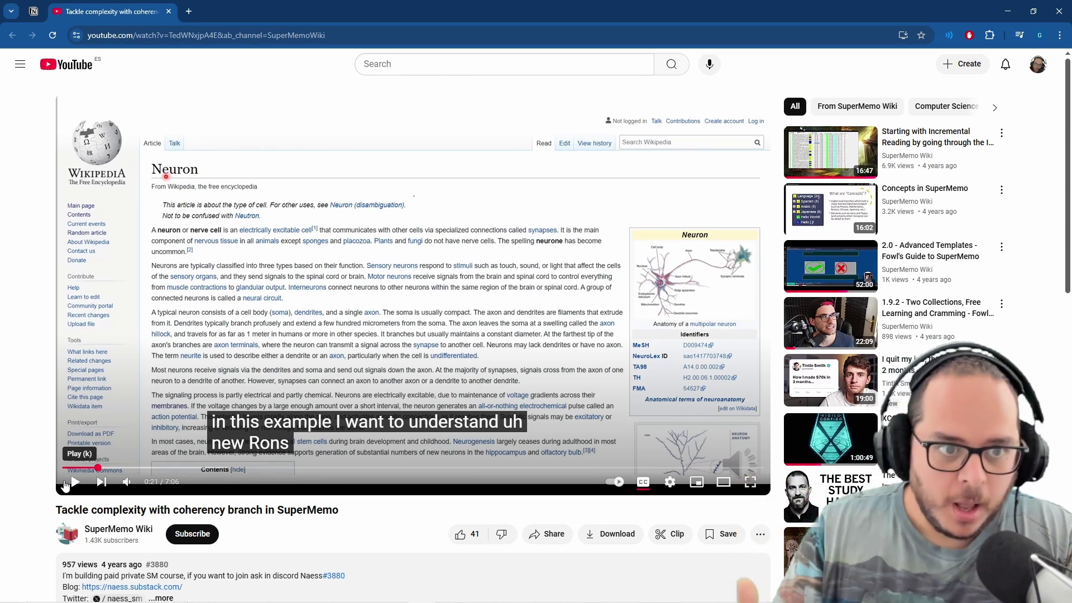
{"action": "left_click", "coordinate": [65, 486]}
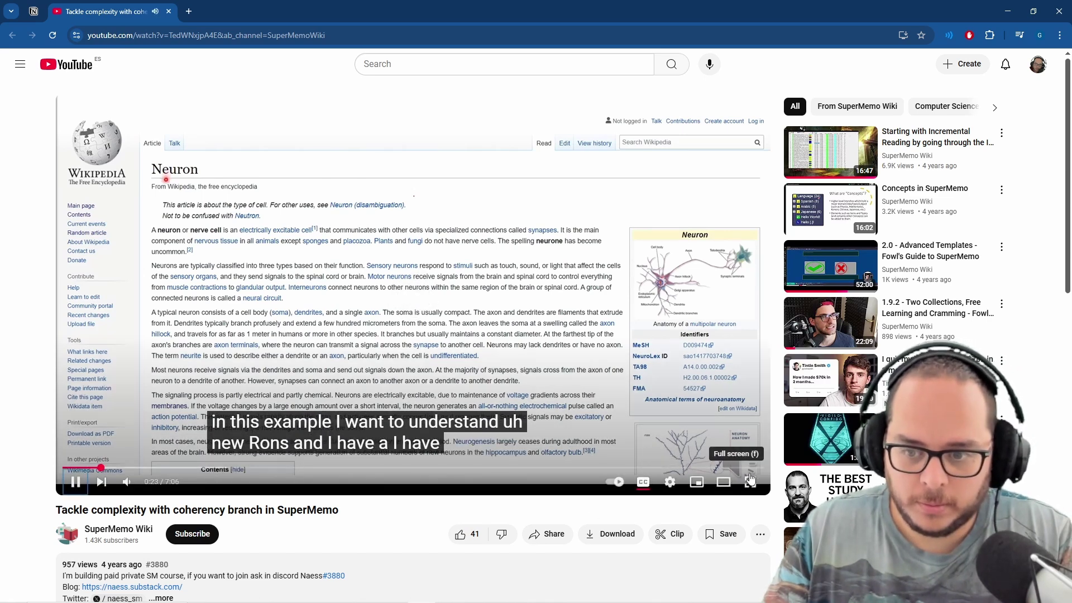
{"action": "left_click", "coordinate": [748, 481]}
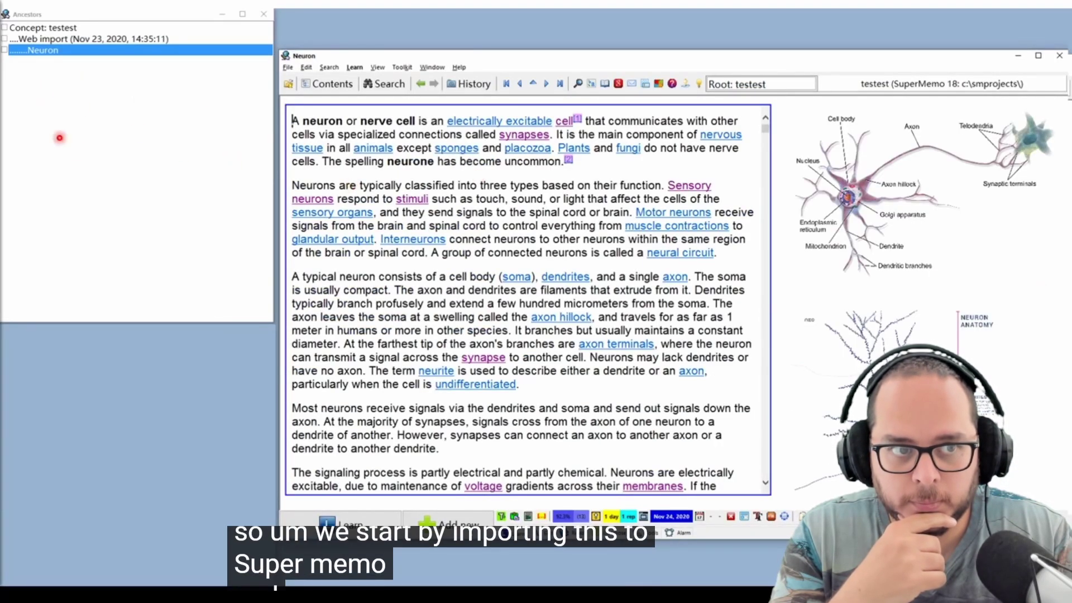
{"action": "mouse_move", "coordinate": [739, 457]}
{"action": "key", "text": "space"}
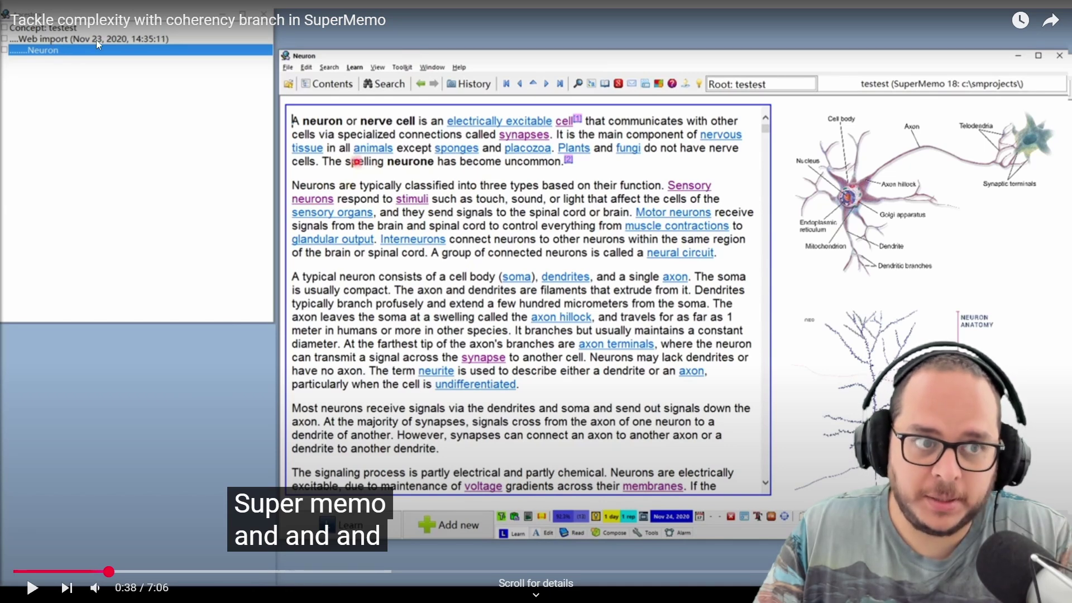
- Switch to SuperMemo and review the New node, Group hook and Child location options in the web articles import dialog, then close it
{"action": "key", "text": "alt+Tab"}
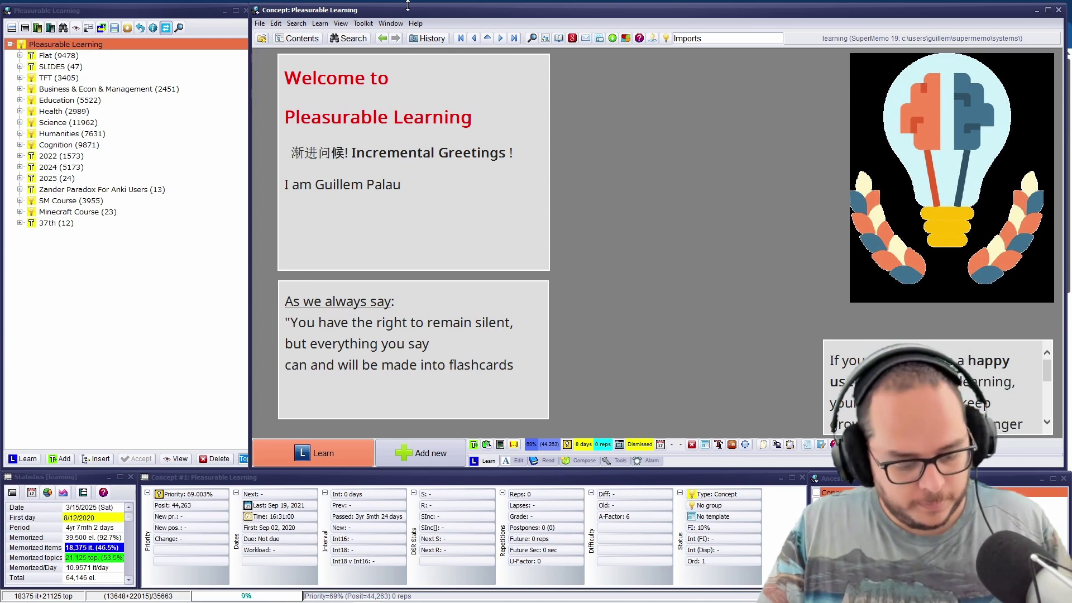
{"action": "key", "text": "ctrl+shift+a"}
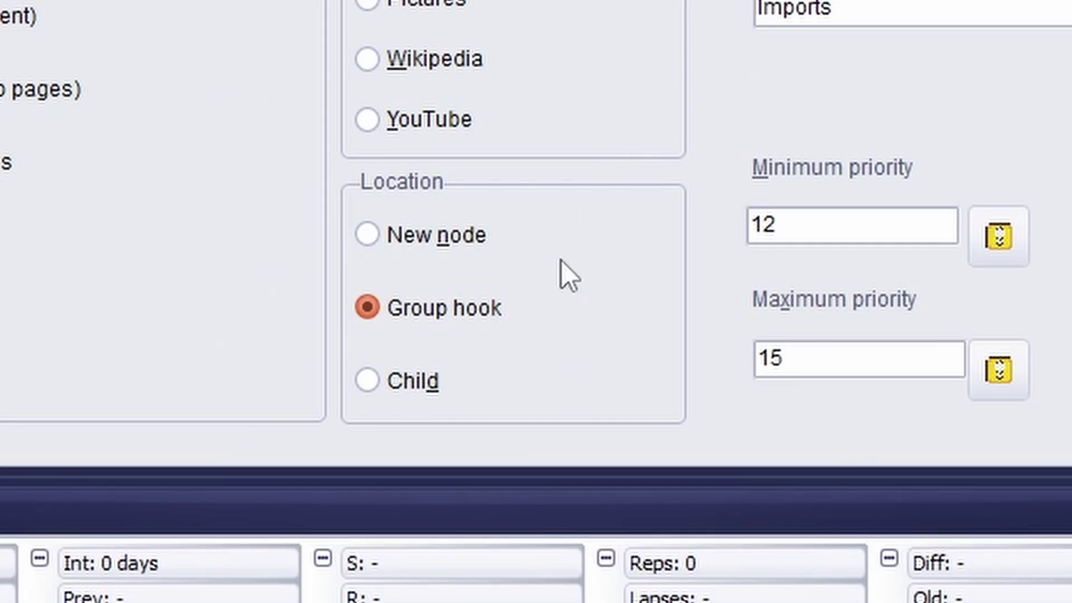
{"action": "left_click", "coordinate": [390, 246]}
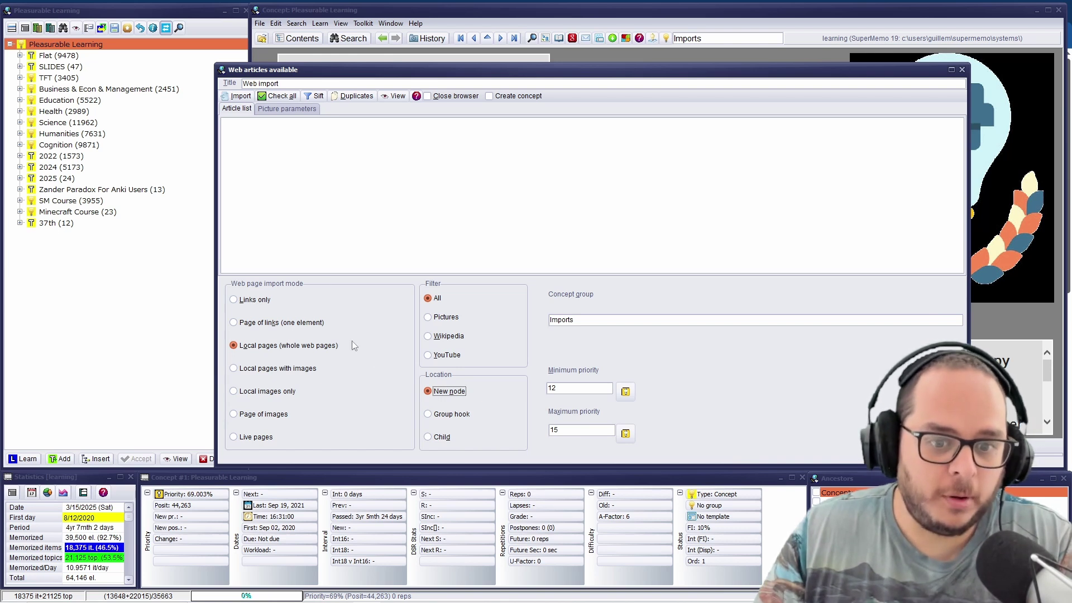
{"action": "left_click", "coordinate": [460, 415]}
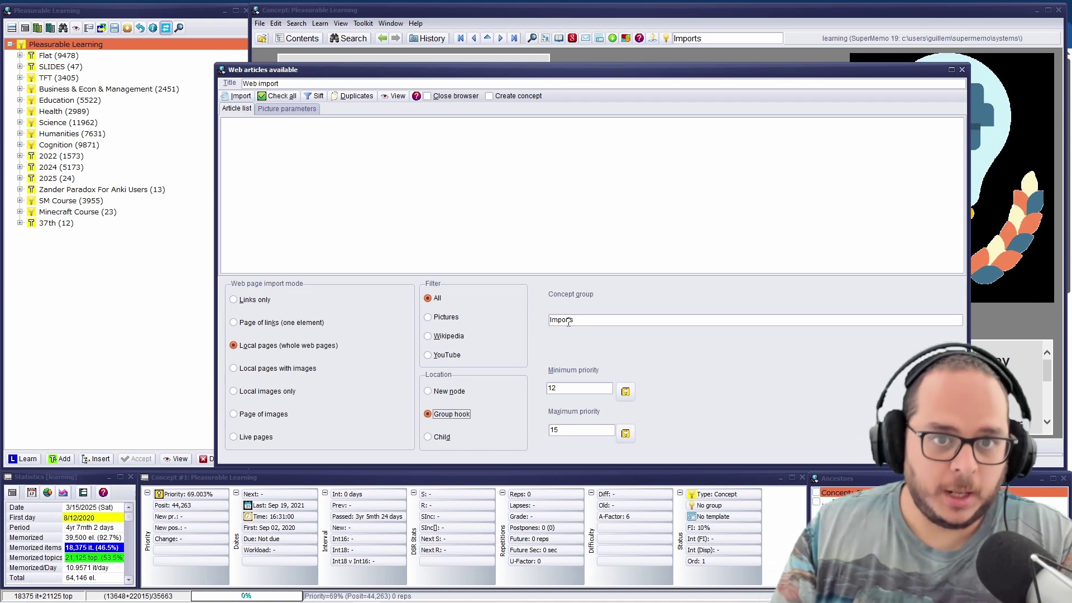
{"action": "left_click", "coordinate": [439, 437]}
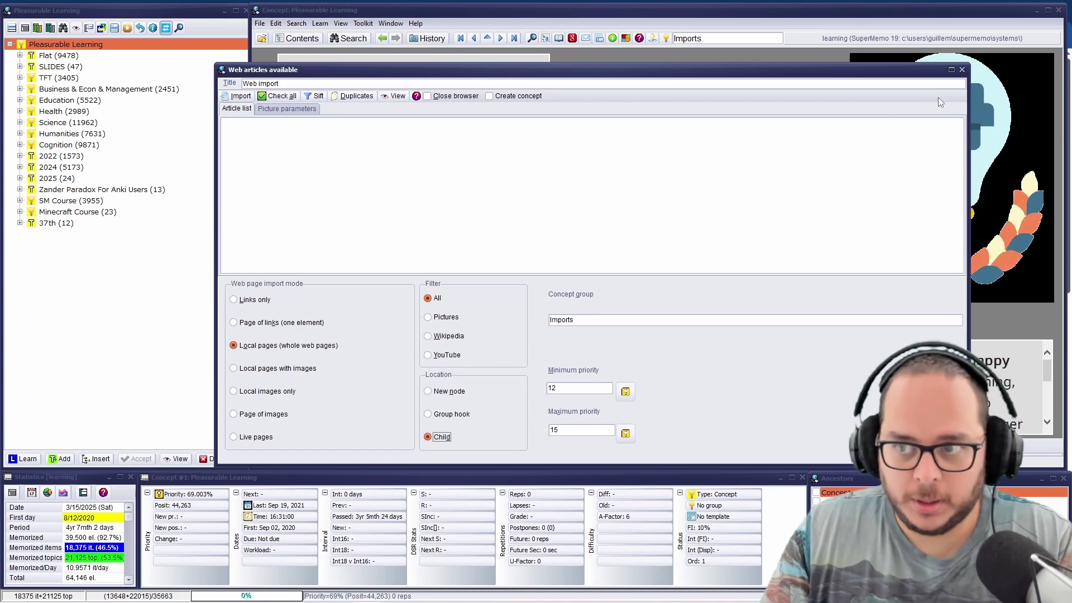
{"action": "left_click", "coordinate": [961, 69]}
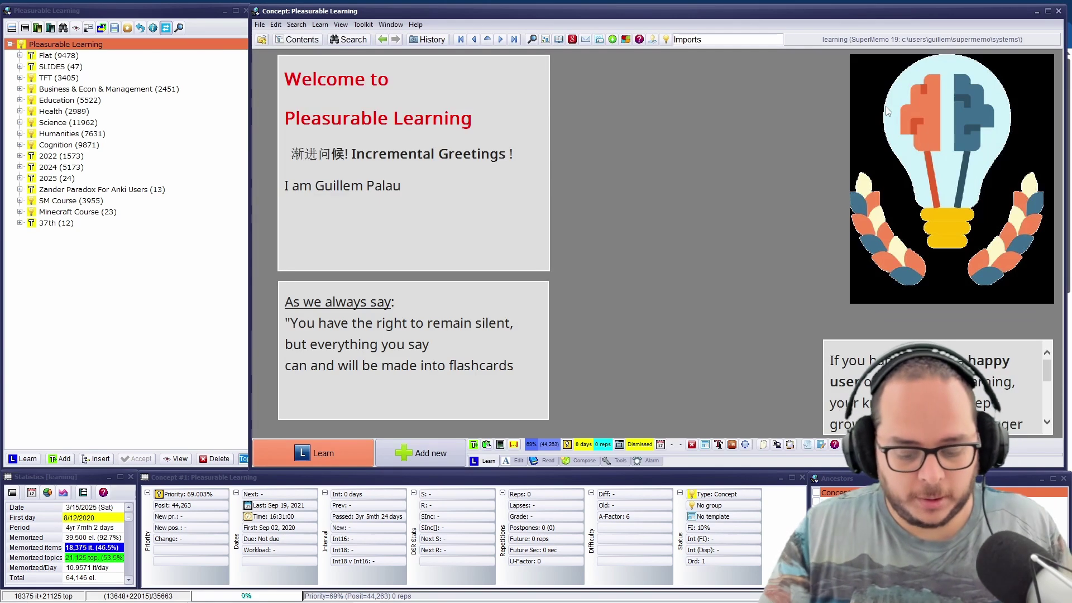
- Open the web import for the open browser tabs and go through its New node, Group hook and Child location options
{"action": "key", "text": "ctrl+shift+a"}
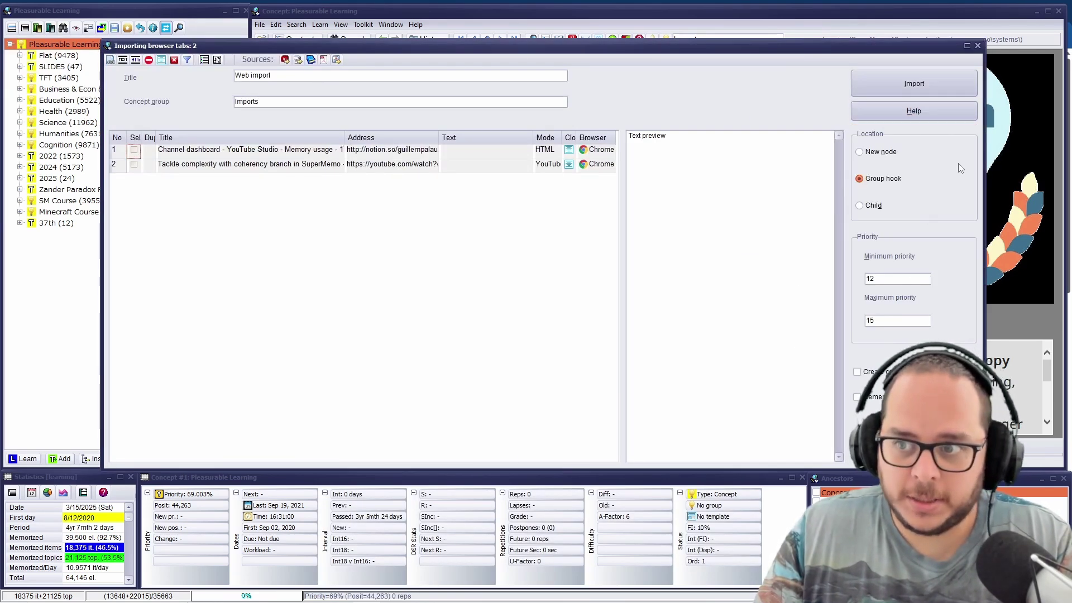
{"action": "left_click", "coordinate": [882, 154]}
{"action": "left_click", "coordinate": [884, 179]}
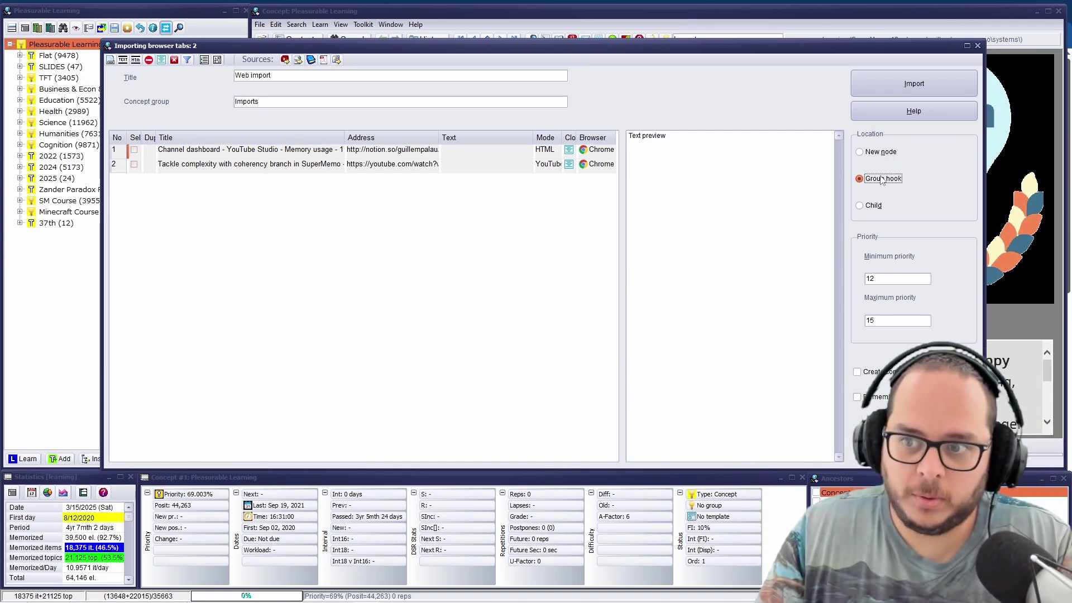
{"action": "left_click", "coordinate": [872, 206]}
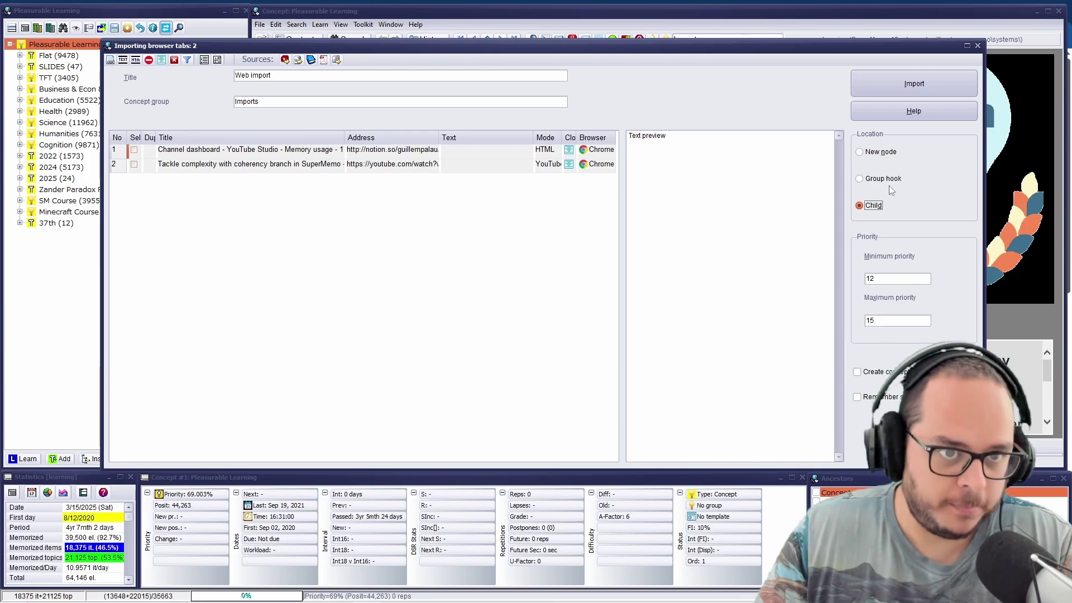
{"action": "left_click", "coordinate": [914, 84]}
- Return to the YouTube video in full screen and watch the explanation of reading the Neuron article from the top
{"action": "key", "text": "F11"}
{"action": "left_click", "coordinate": [750, 433]}
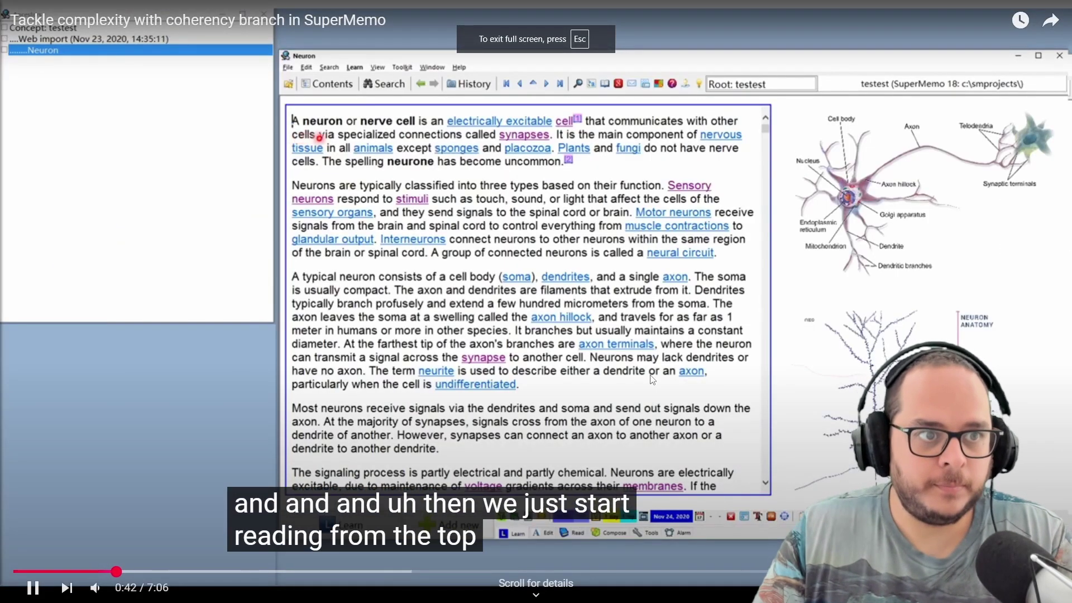
{"action": "key", "text": "space"}
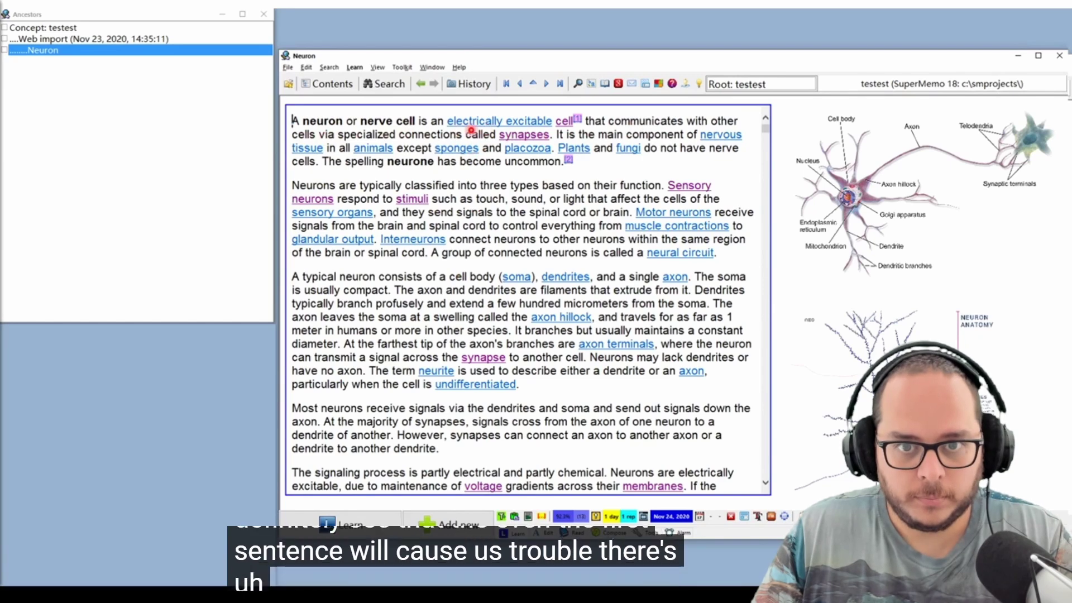
{"action": "mouse_move", "coordinate": [565, 230]}
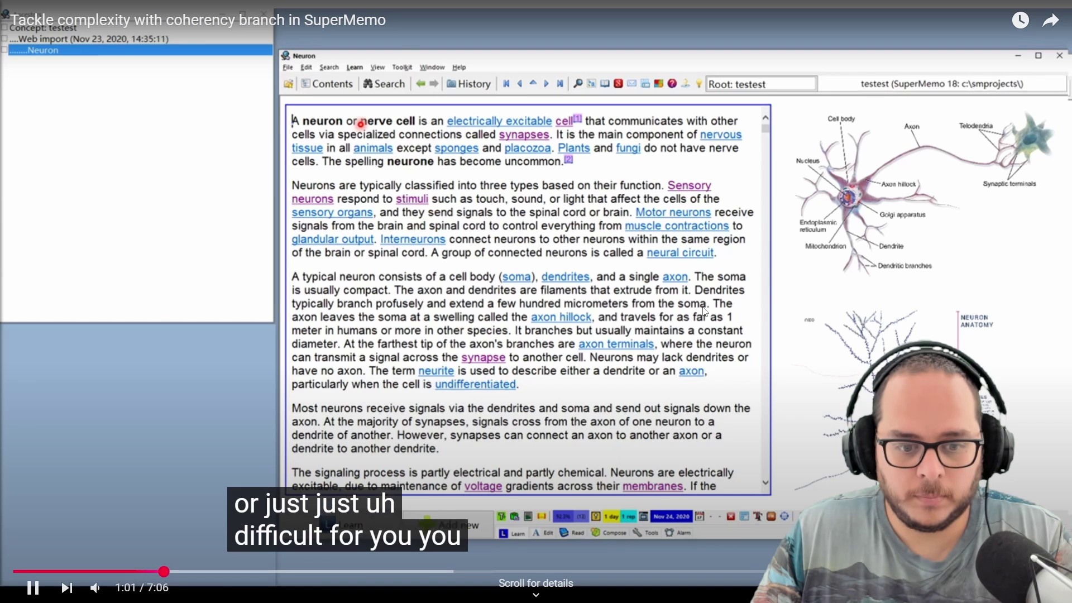
{"action": "left_click", "coordinate": [683, 308]}
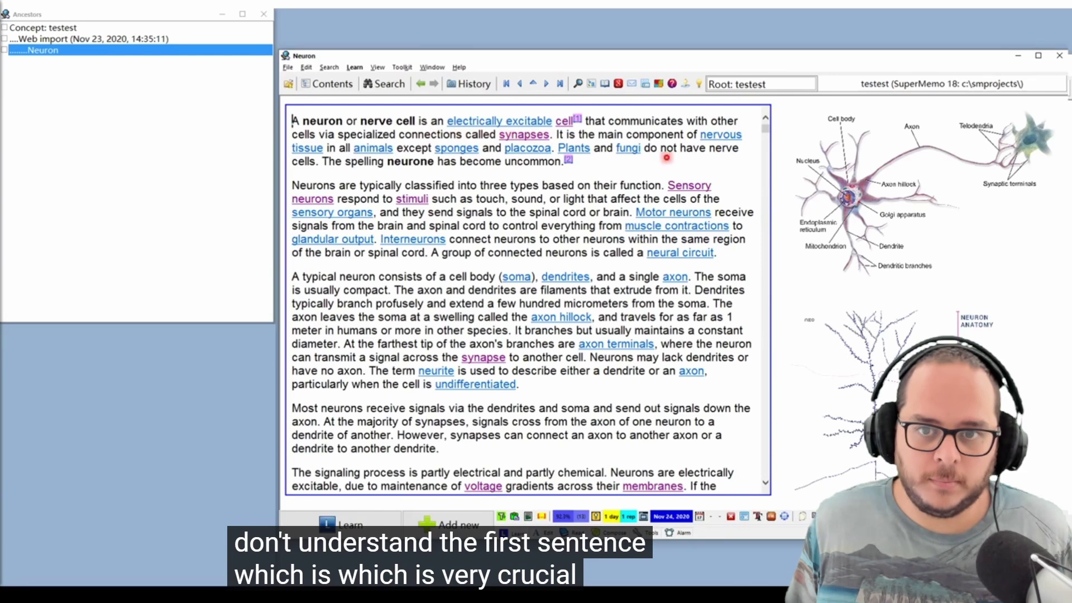
- Watch the video part on extracting the first neuron sentence and searching for electrically excitable cells, and pause at 1:55
{"action": "left_click_drag", "start_coordinate": [292, 120], "coordinate": [550, 134]}
{"action": "key", "text": "alt+x"}
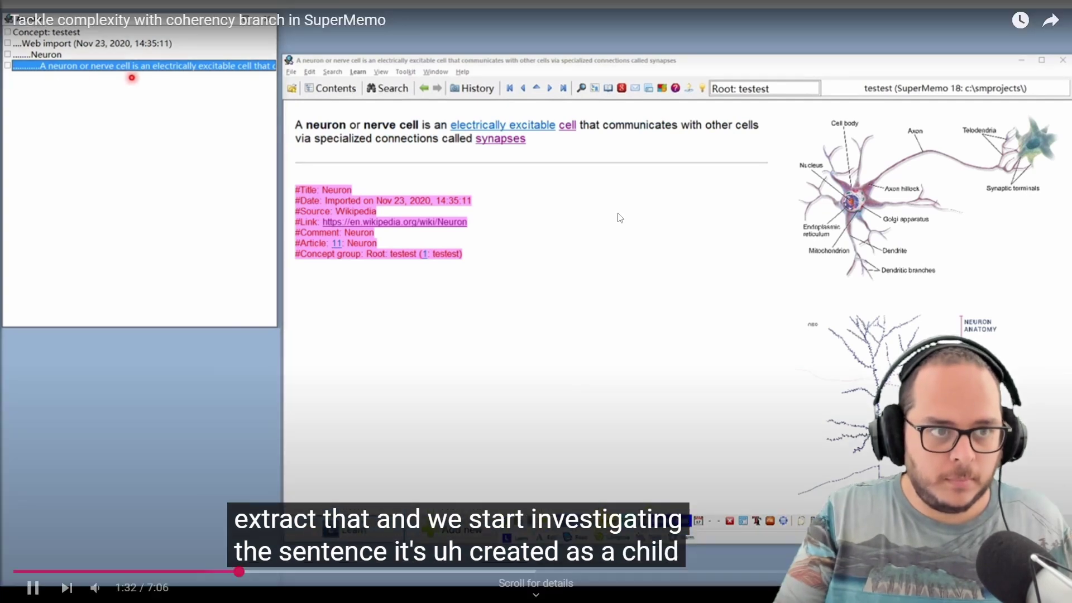
{"action": "left_click", "coordinate": [618, 217]}
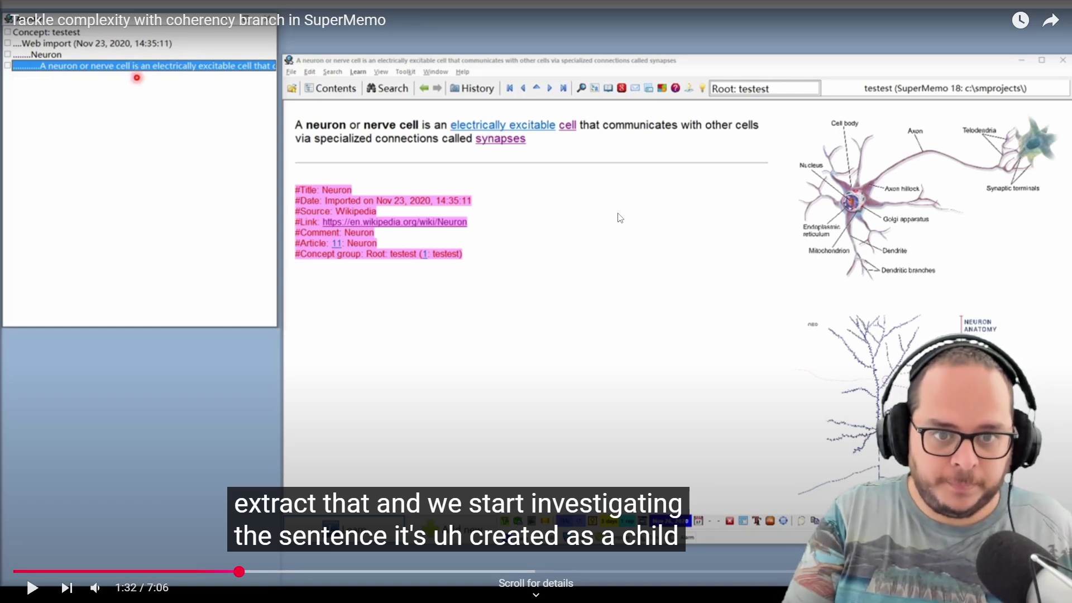
{"action": "left_click", "coordinate": [620, 217]}
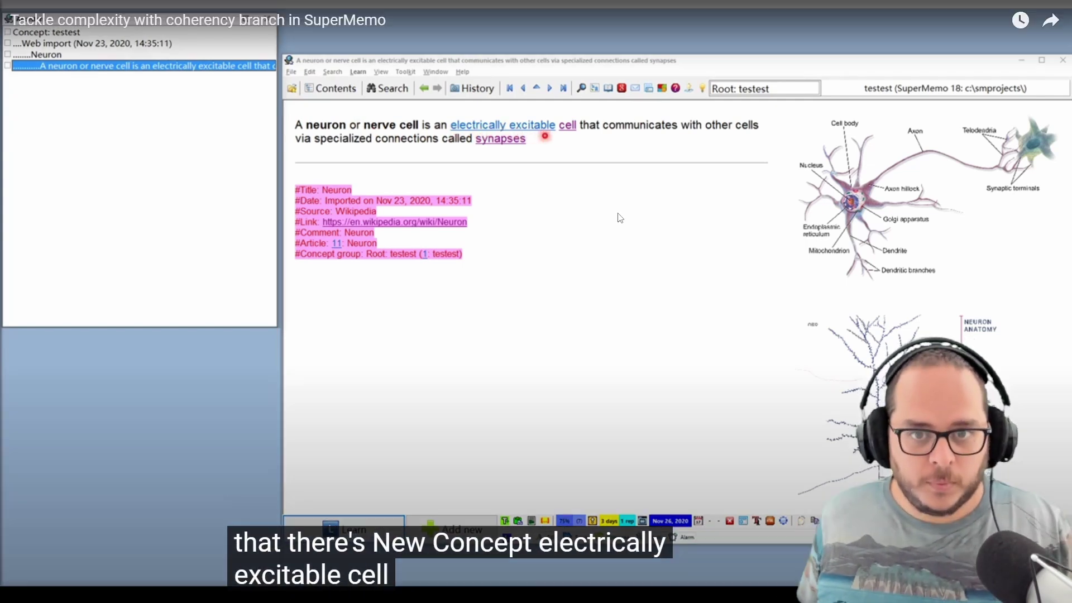
{"action": "left_click", "coordinate": [620, 218]}
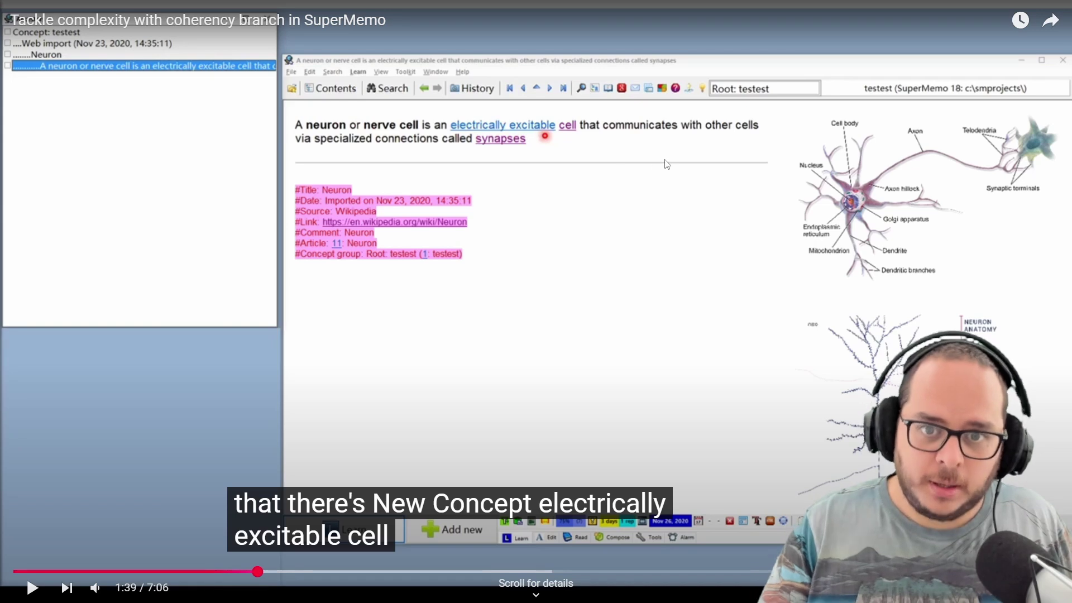
{"action": "left_click", "coordinate": [673, 192]}
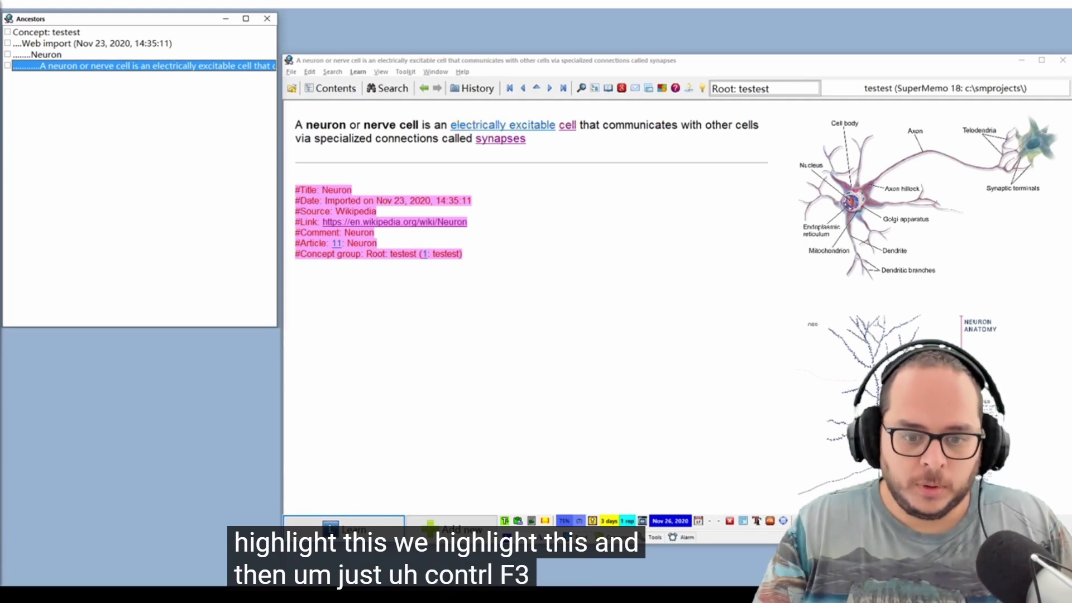
{"action": "mouse_move", "coordinate": [672, 196]}
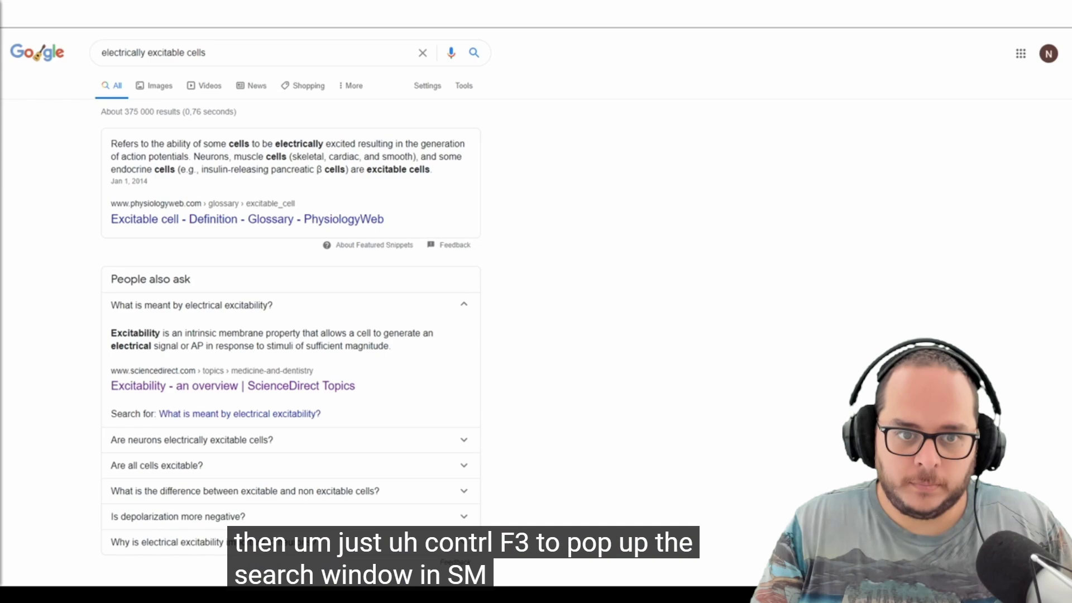
{"action": "left_click", "coordinate": [672, 195]}
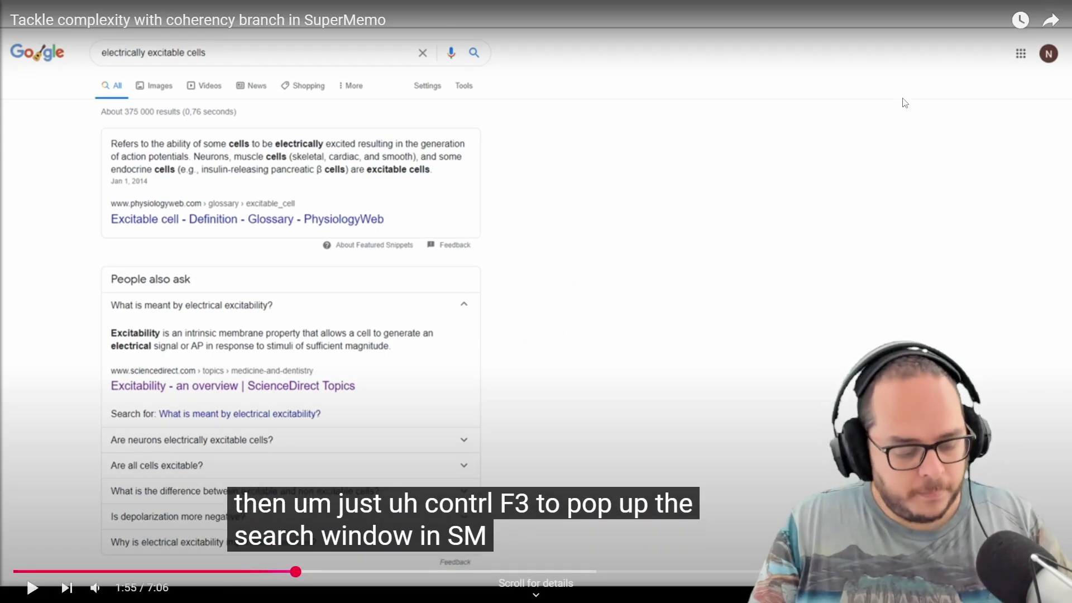
- Leave the full-screen video, switch to SuperMemo, add the line "electrically exitable cell" below the welcome text's introduction and select that line
{"action": "key", "text": "Escape"}
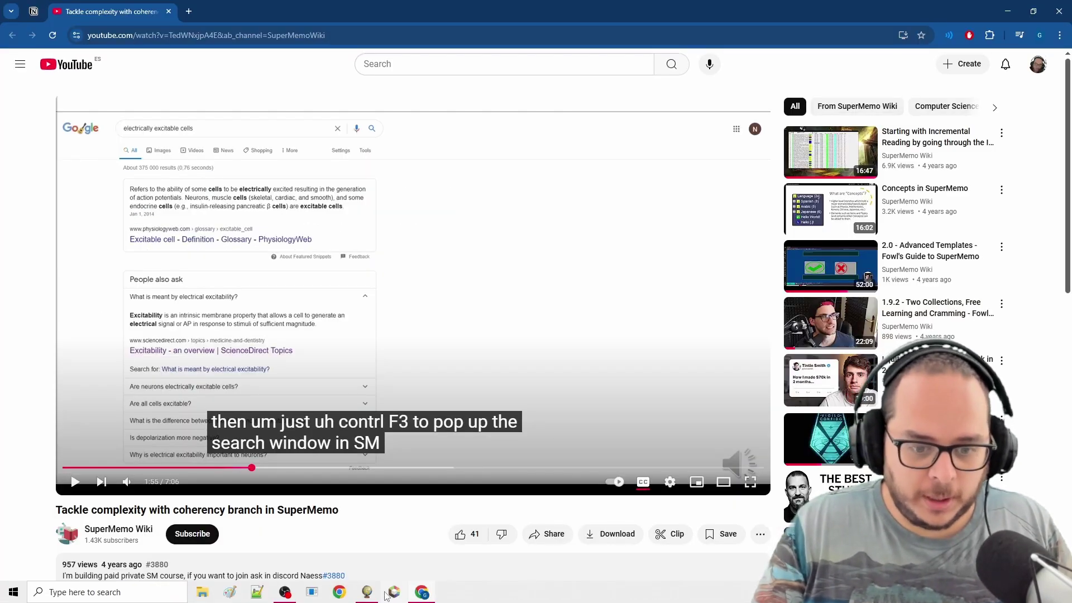
{"action": "left_click", "coordinate": [421, 594]}
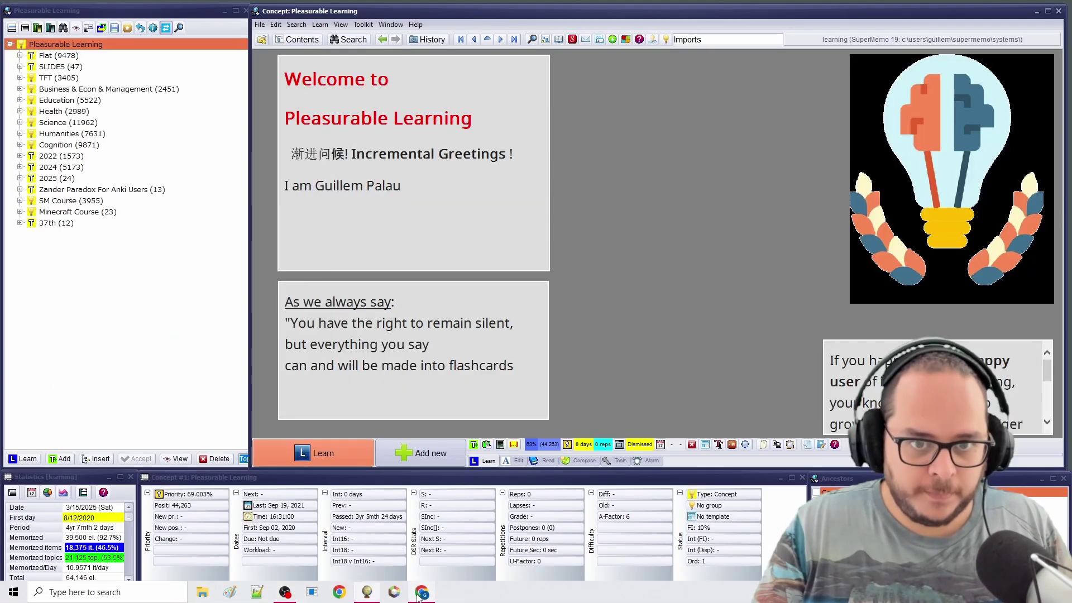
{"action": "left_click", "coordinate": [424, 186]}
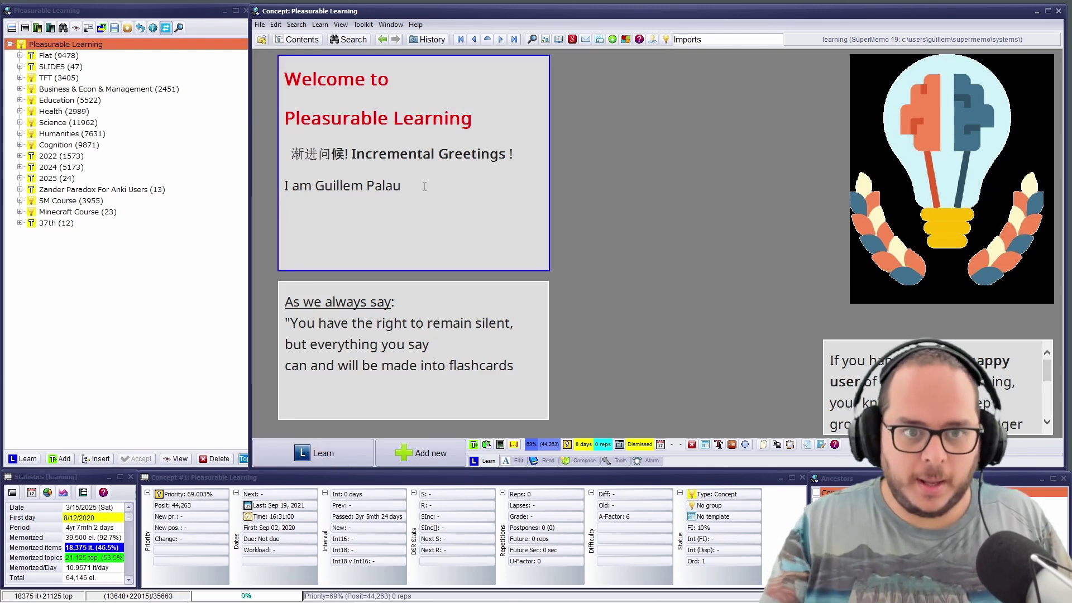
{"action": "left_click", "coordinate": [429, 594]}
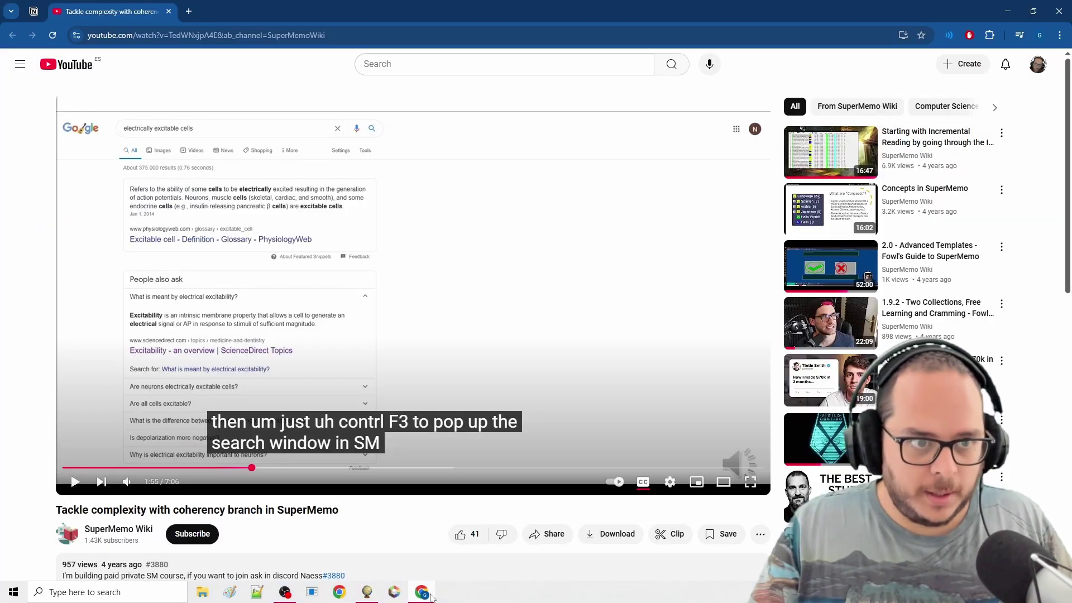
{"action": "left_click", "coordinate": [430, 595]}
{"action": "key", "text": "Return"}
{"action": "type", "text": "electrically exitable cell"}
{"action": "key", "text": "shift+Home"}
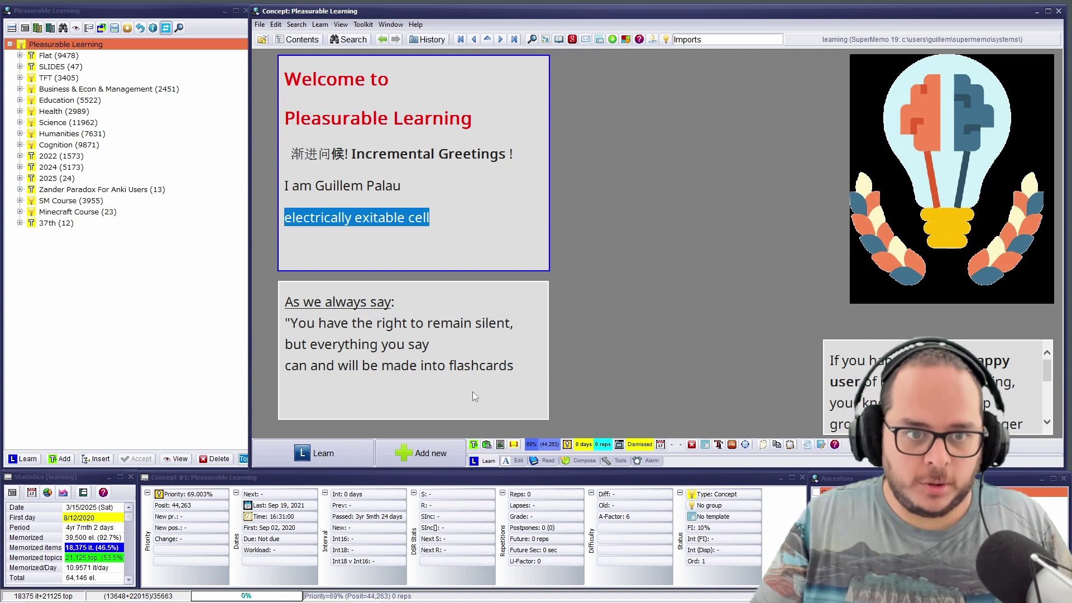
- Search Google from SuperMemo for the selected text "electrically exitable cell"
{"action": "key", "text": "ctrl+f"}
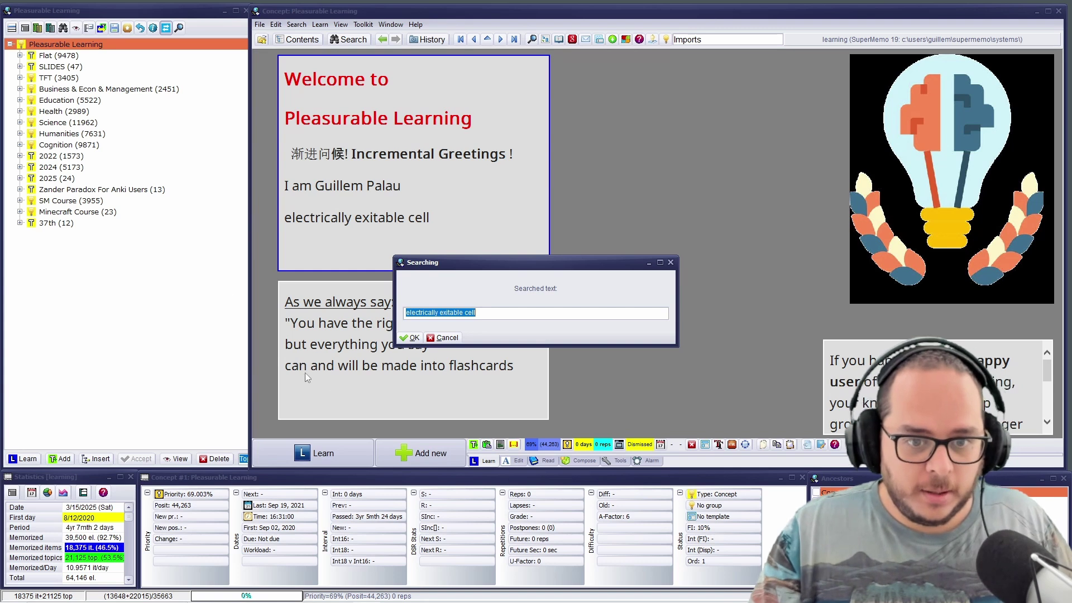
{"action": "left_click", "coordinate": [411, 337]}
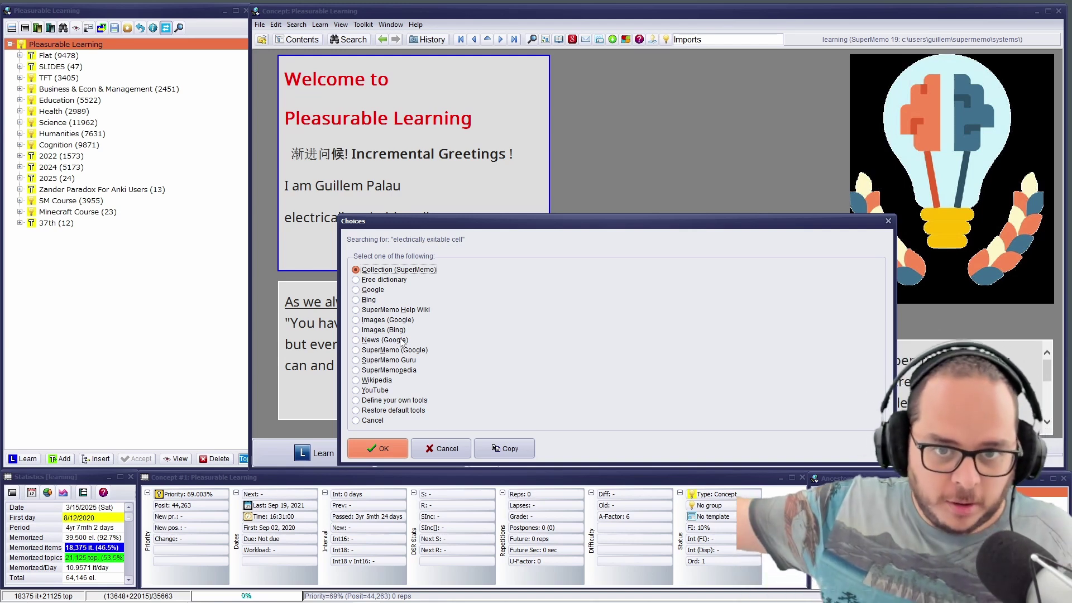
{"action": "left_click", "coordinate": [374, 291]}
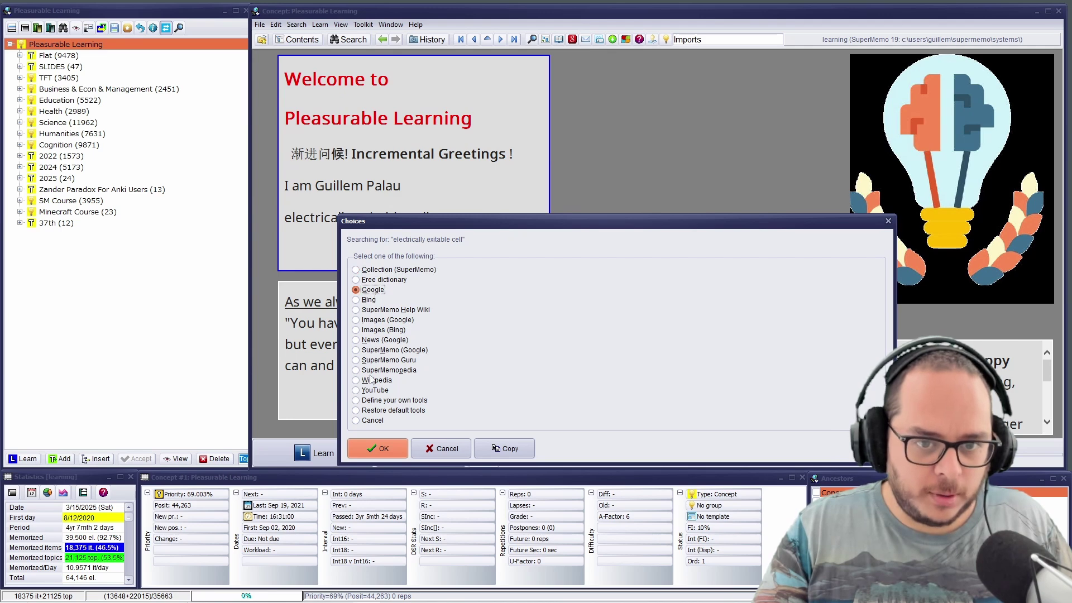
{"action": "left_click", "coordinate": [381, 447]}
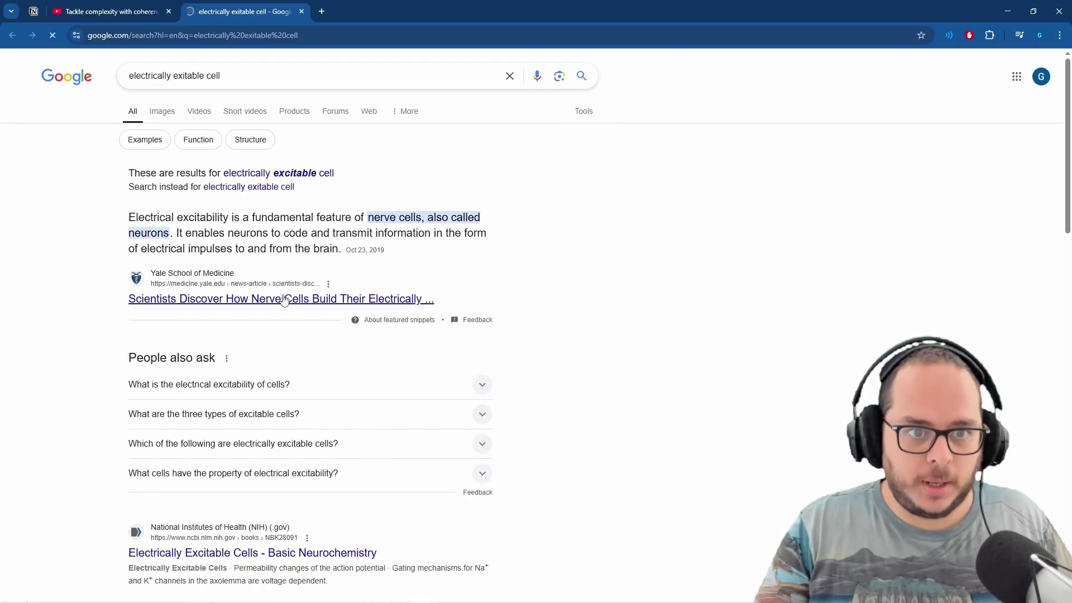
- Find the Wikipedia article Neuron through Google and import only that browser tab into SuperMemo as a New node in the Imports group
{"action": "left_click", "coordinate": [315, 174]}
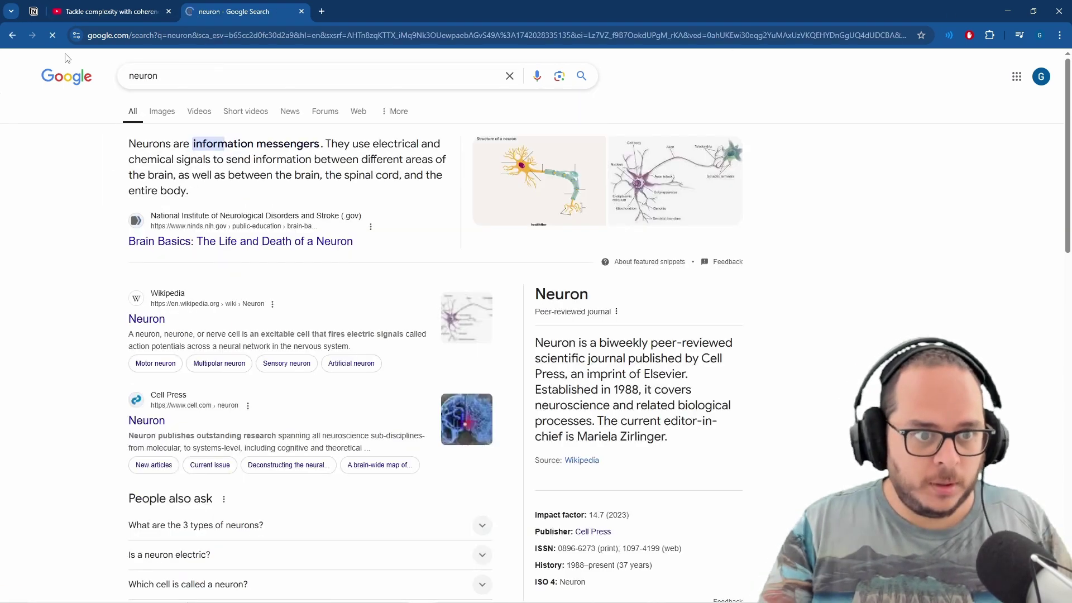
{"action": "left_click", "coordinate": [143, 316]}
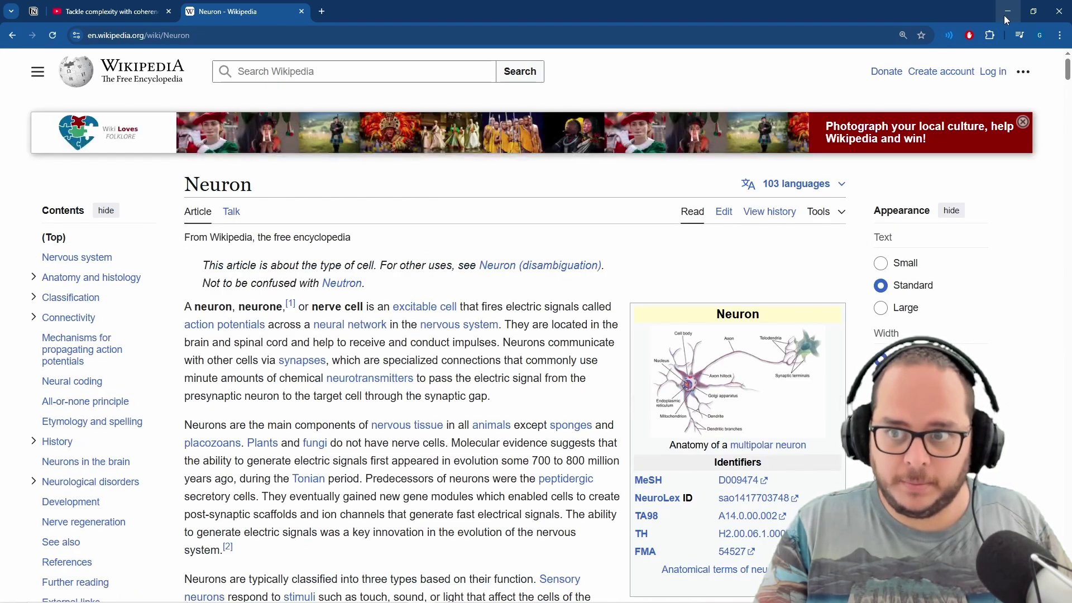
{"action": "key", "text": "ctrl+shift+a"}
{"action": "left_click", "coordinate": [134, 178]}
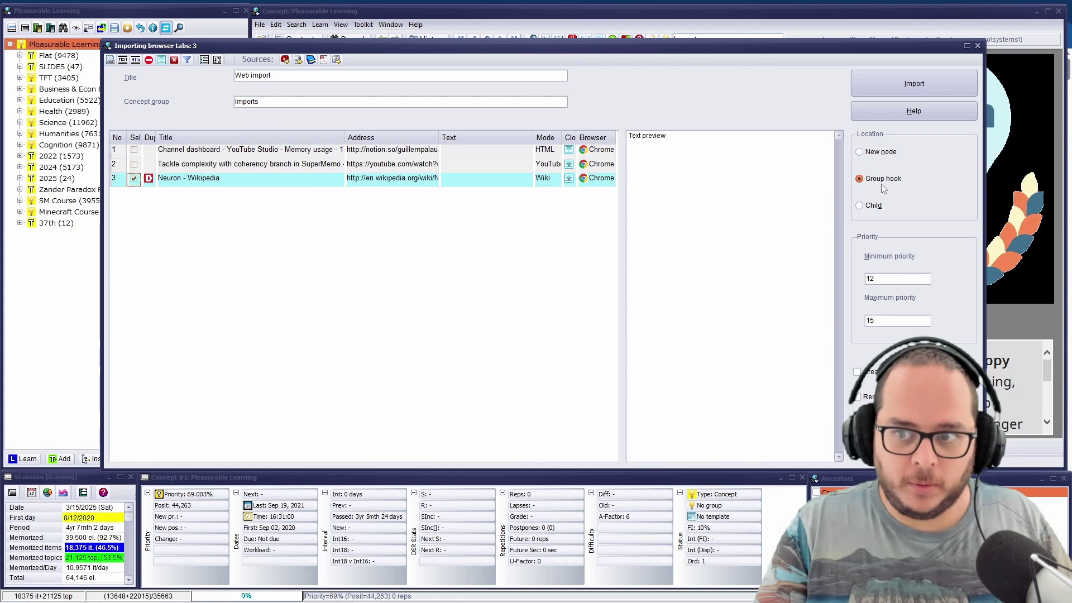
{"action": "left_click", "coordinate": [880, 152]}
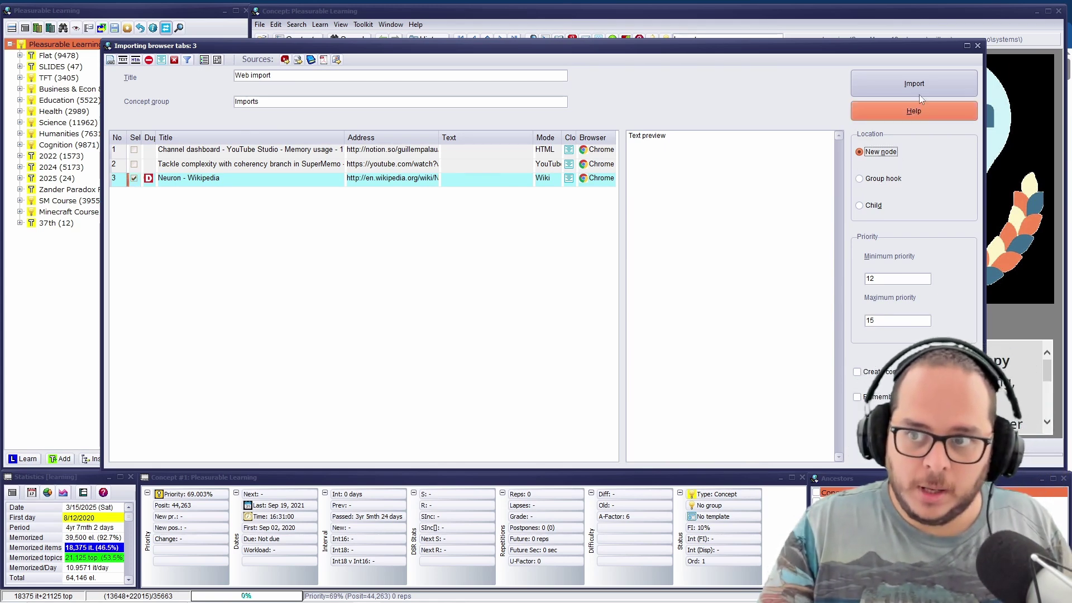
{"action": "left_click", "coordinate": [908, 83]}
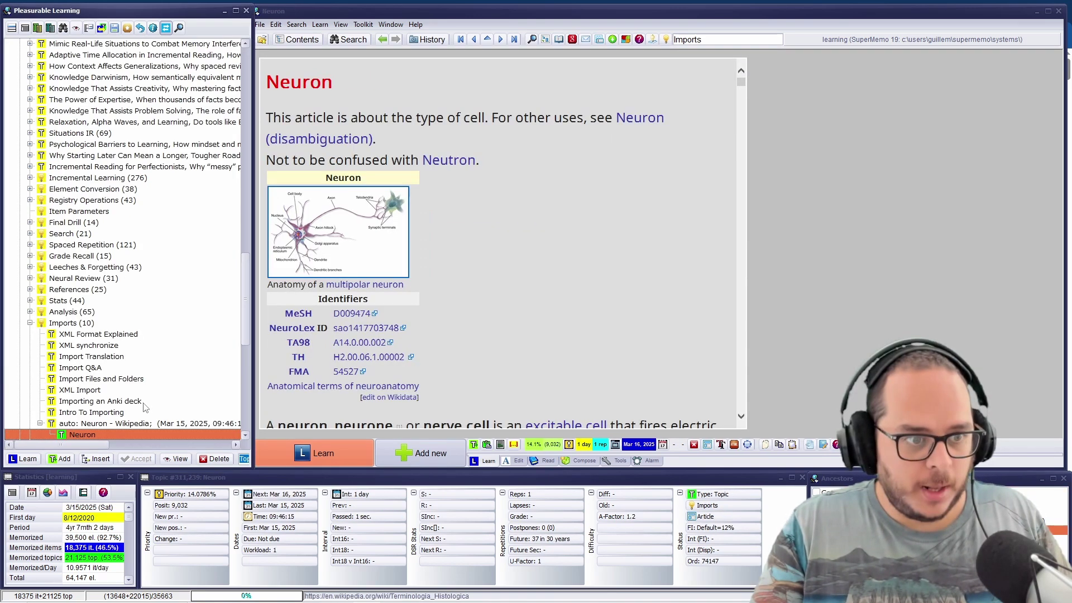
- Locate the automatically created Neuron - Wikipedia node under Imports in the contents, check it and open its Neuron article
{"action": "scroll", "coordinate": [144, 372], "scroll_direction": "down", "scroll_amount": 5}
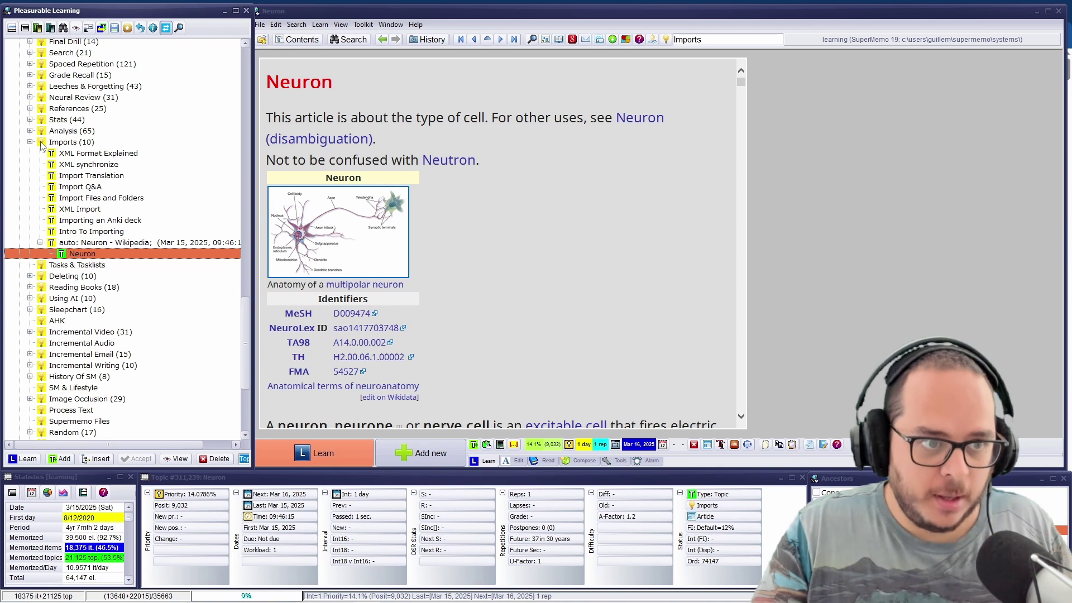
{"action": "left_click", "coordinate": [56, 243]}
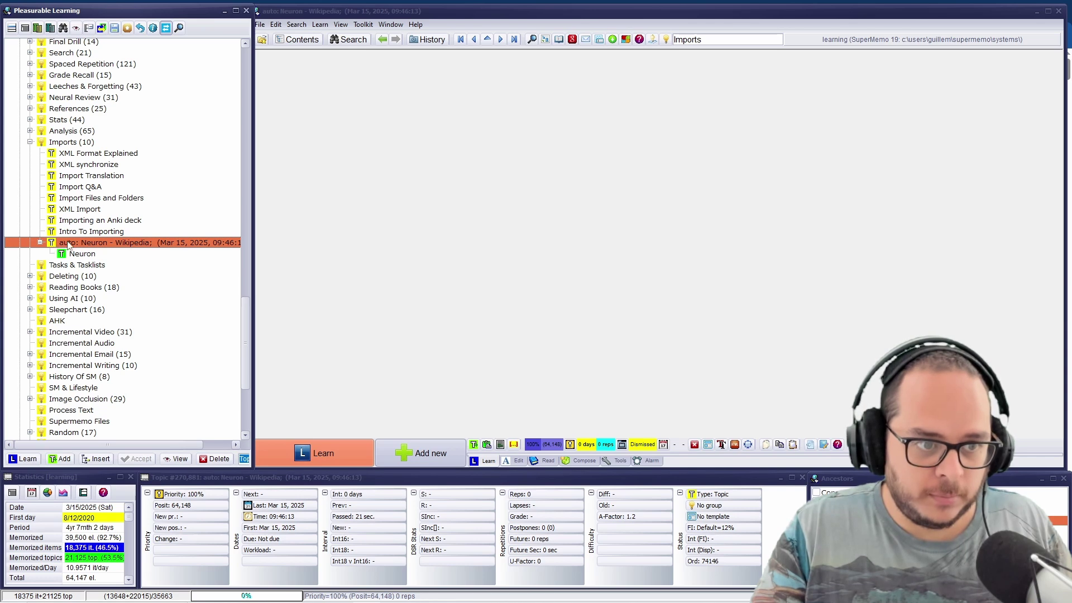
{"action": "left_click", "coordinate": [89, 243]}
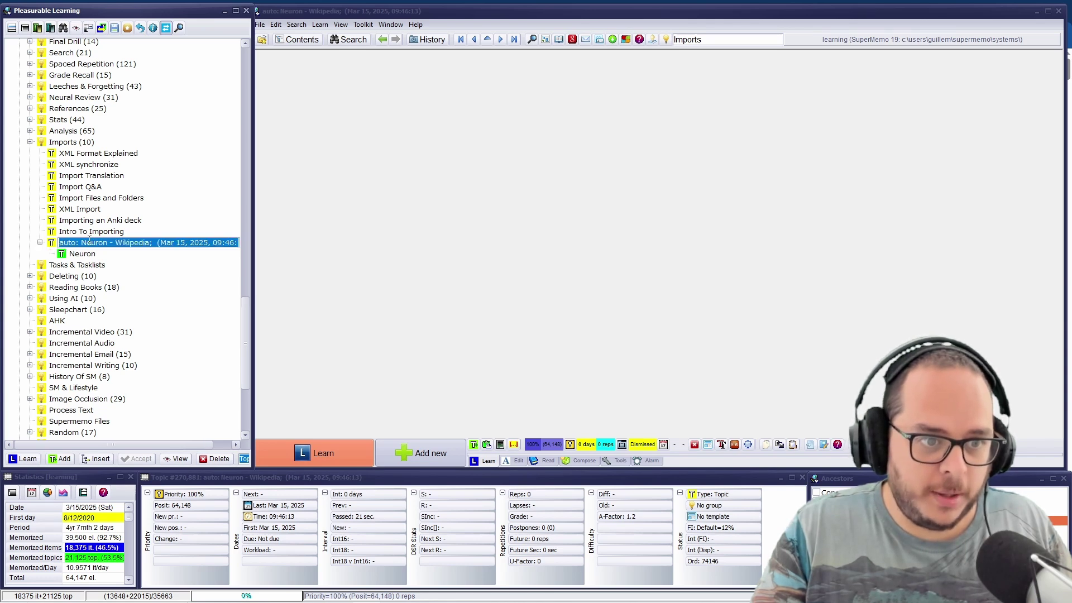
{"action": "left_click", "coordinate": [188, 243]}
{"action": "left_click", "coordinate": [90, 256]}
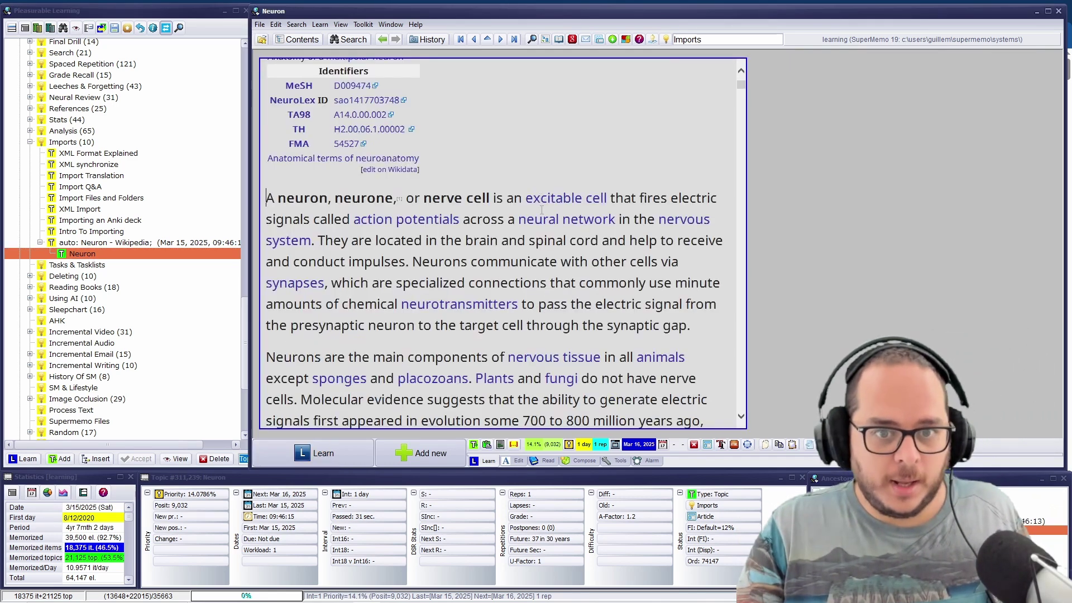
- Extract the opening sentence of the Neuron article, view the resulting extract and return to the article
{"action": "left_click_drag", "start_coordinate": [272, 198], "coordinate": [321, 241]}
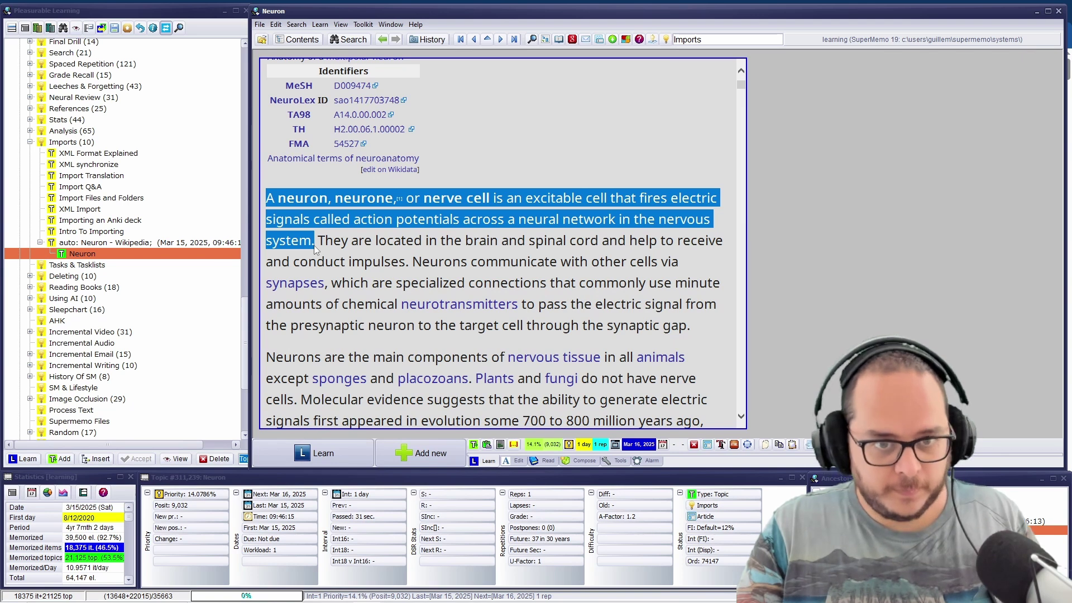
{"action": "key", "text": "alt+x"}
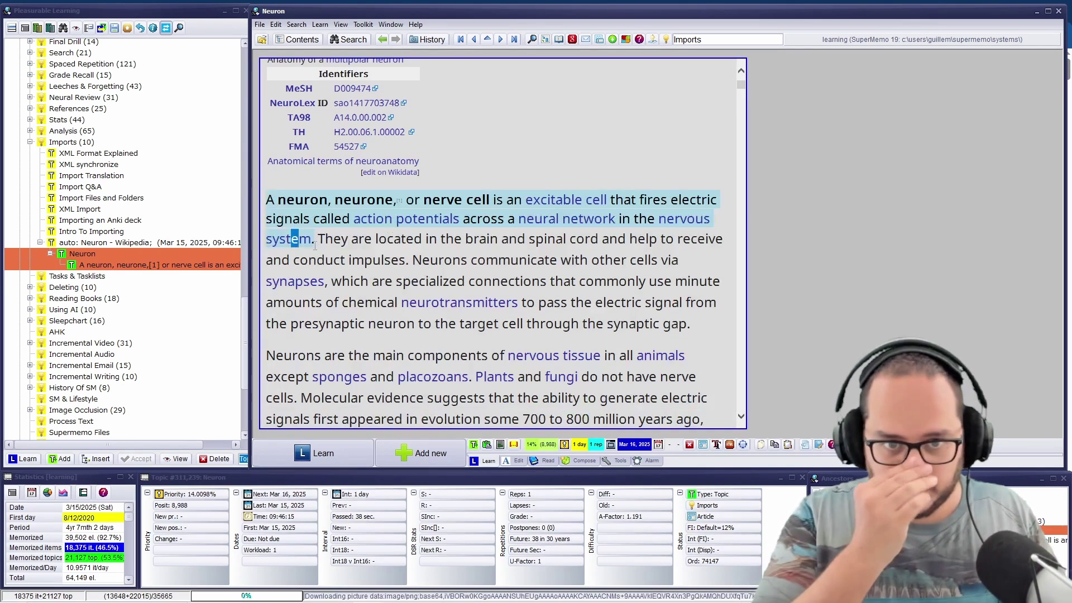
{"action": "key", "text": "alt+Left"}
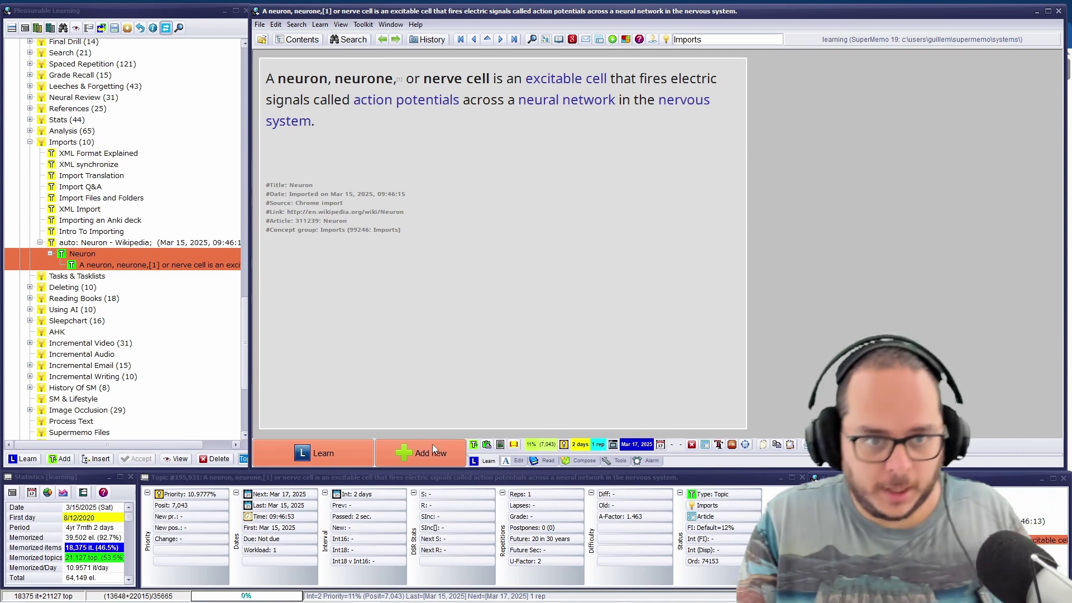
{"action": "key", "text": "alt+Right"}
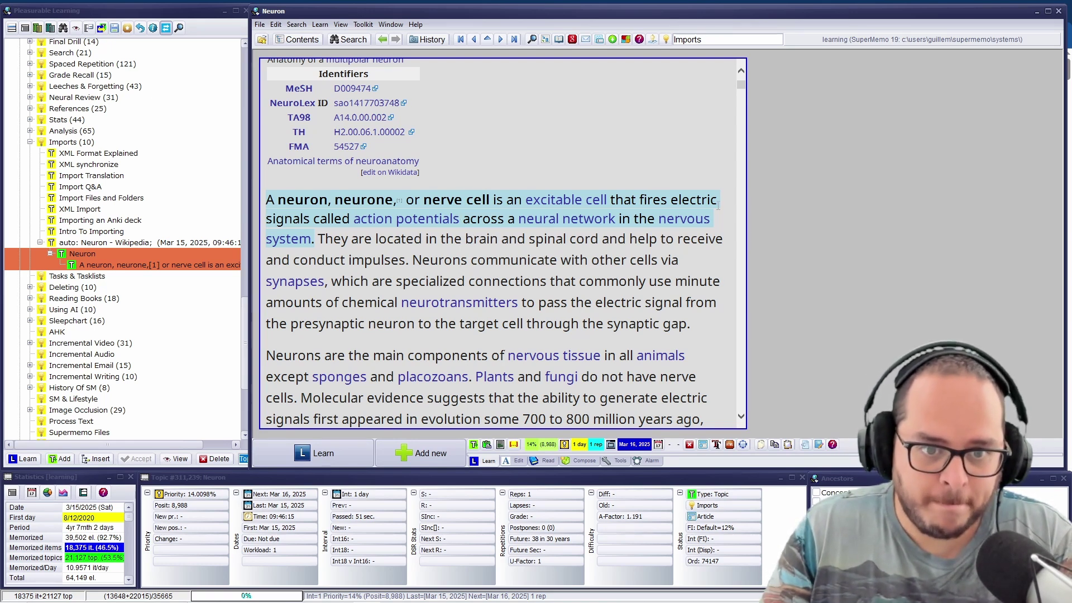
- Switch to the browser to check the paused coherency branch video on YouTube, and return to the Neuron article in SuperMemo
{"action": "left_click", "coordinate": [421, 592]}
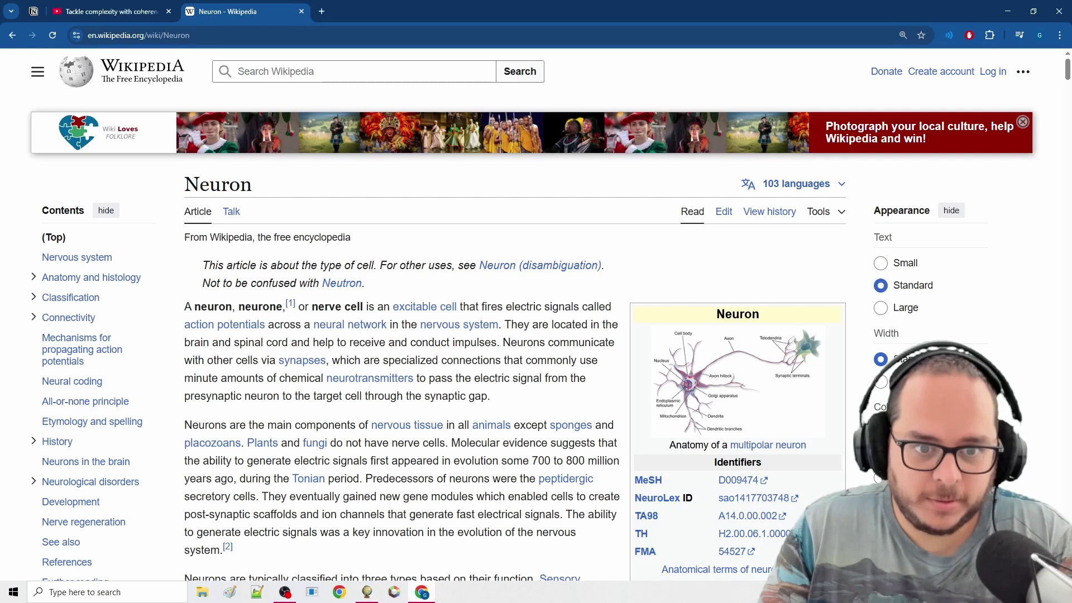
{"action": "left_click", "coordinate": [69, 4]}
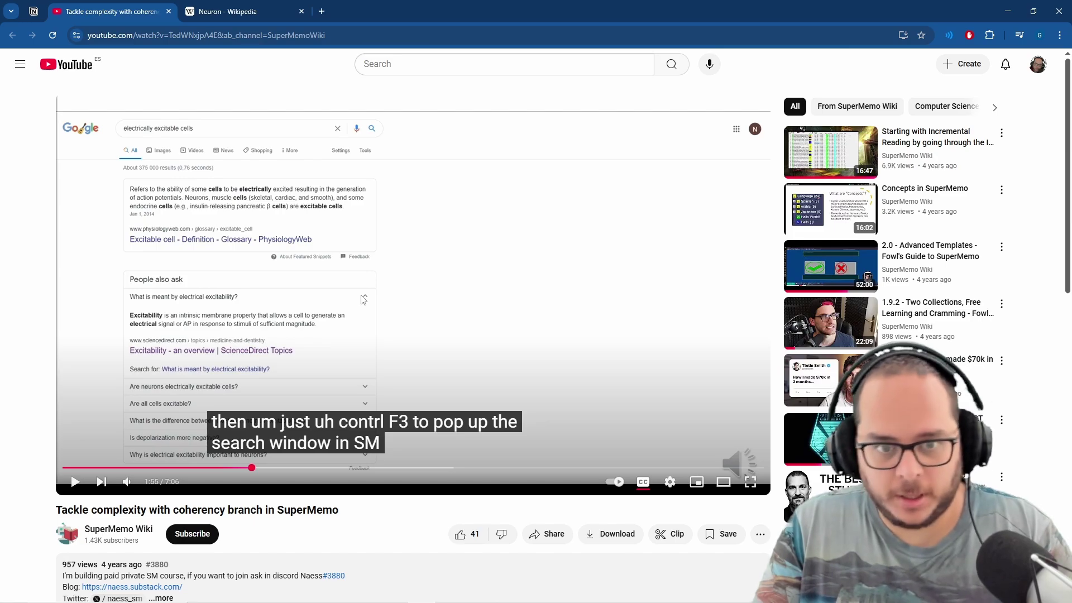
{"action": "key", "text": "Left"}
{"action": "key", "text": "alt+Tab"}
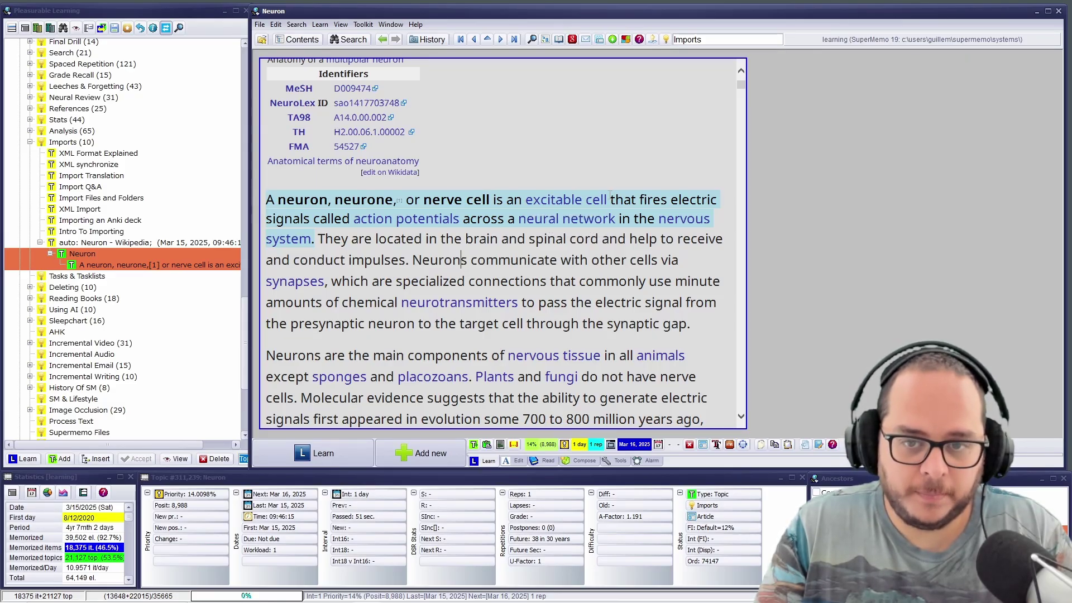
{"action": "key", "text": "ctrl+shift+Left"}
{"action": "key", "text": "ctrl+shift+Left"}
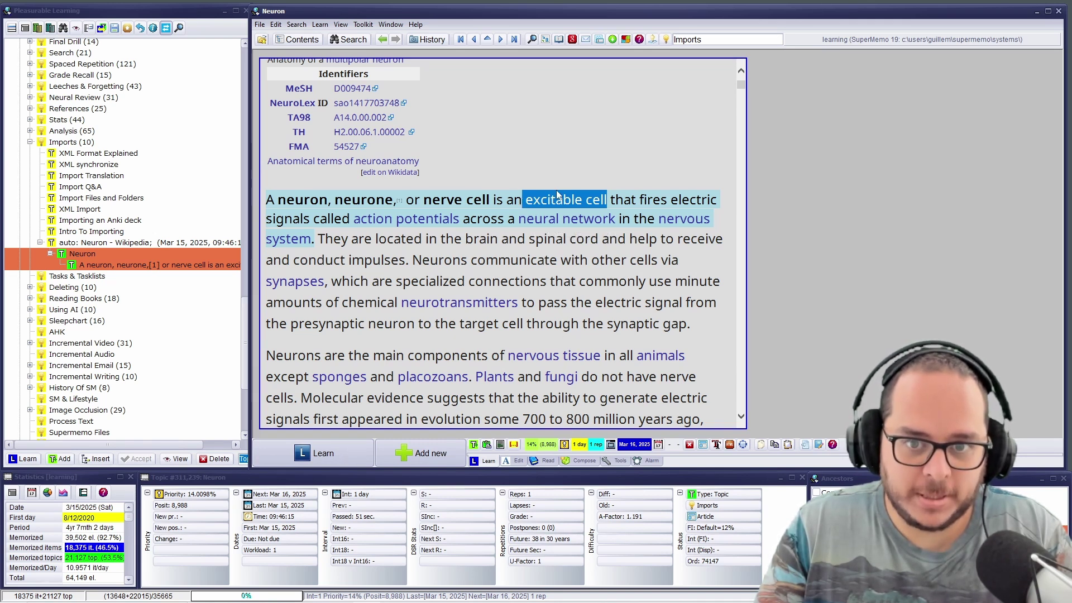
{"action": "left_click", "coordinate": [553, 164]}
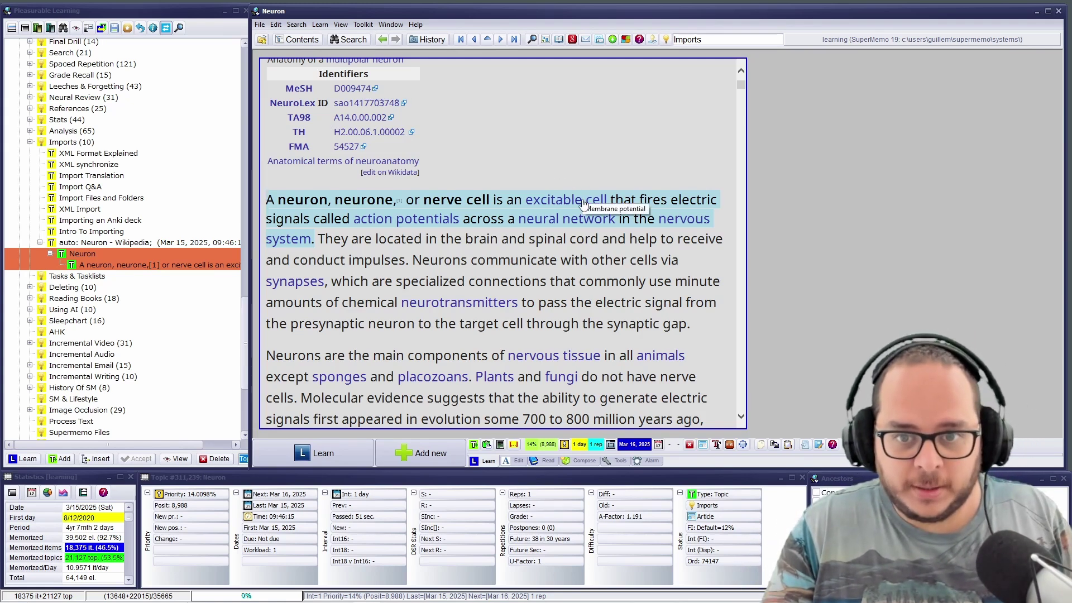
{"action": "key", "text": "Escape"}
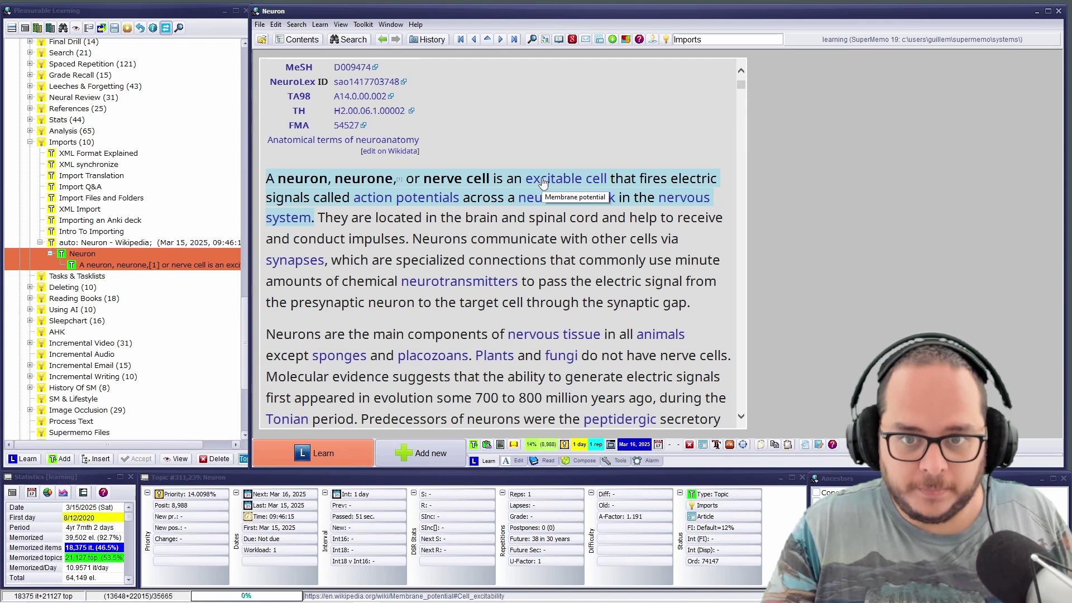
- Open the article's "excitable cell" link in a new browser window and switch back to SuperMemo
{"action": "right_click", "coordinate": [542, 182]}
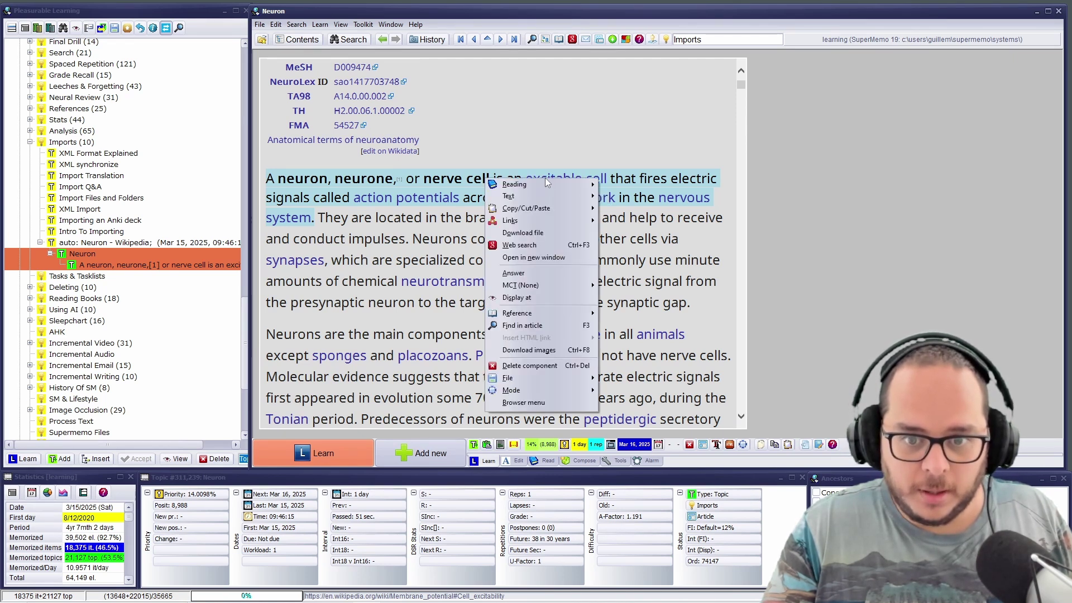
{"action": "left_click", "coordinate": [562, 258]}
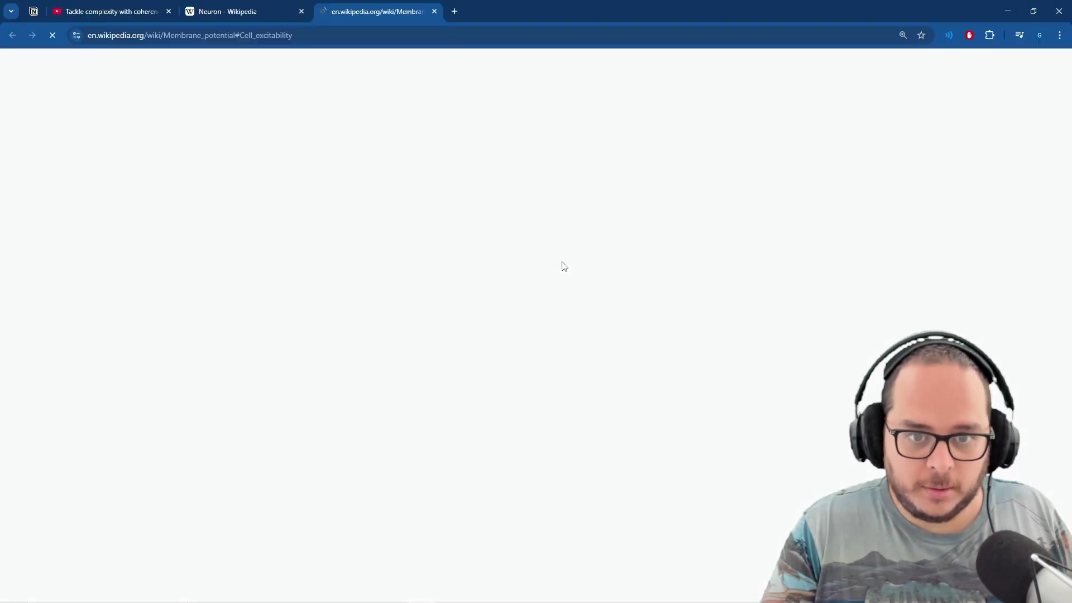
{"action": "key", "text": "alt+Tab"}
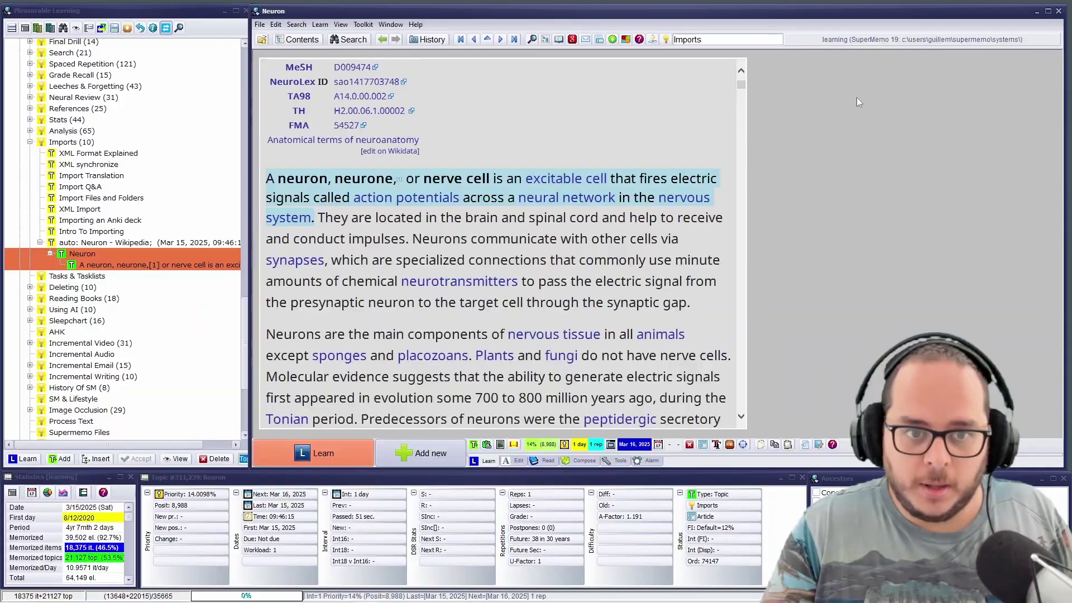
- Look through the list of web links found in the Neuron article and close it without opening any
{"action": "left_click", "coordinate": [277, 25]}
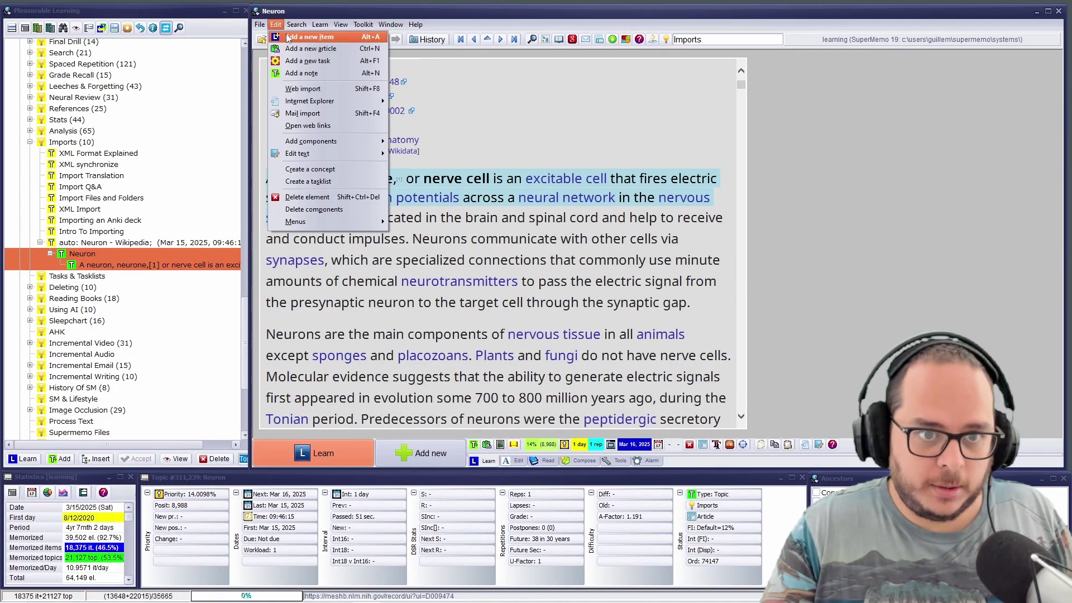
{"action": "left_click", "coordinate": [308, 125]}
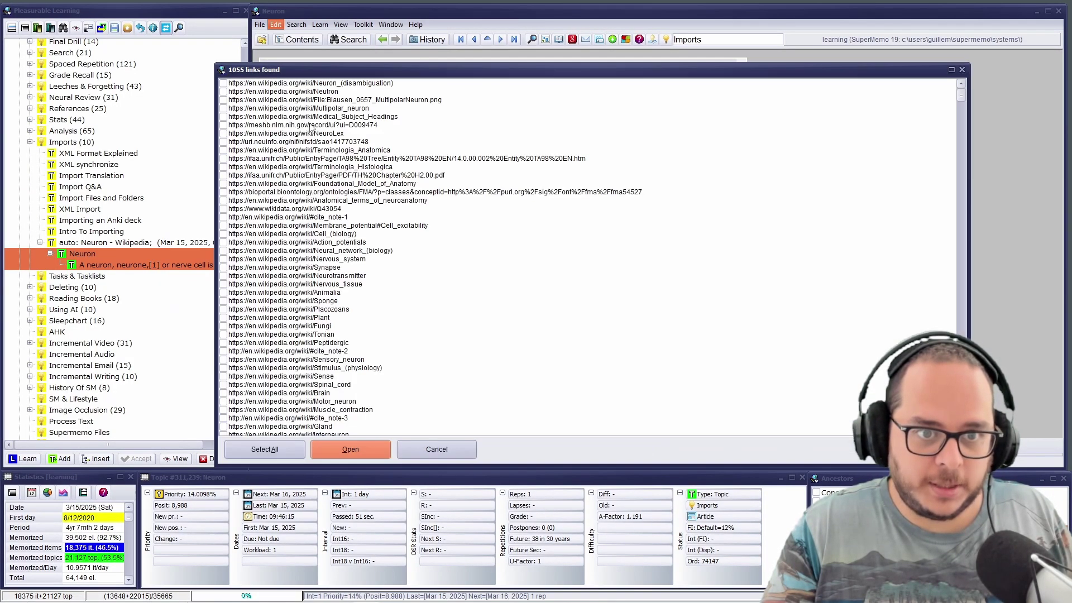
{"action": "scroll", "coordinate": [310, 130], "scroll_direction": "down", "scroll_amount": 15}
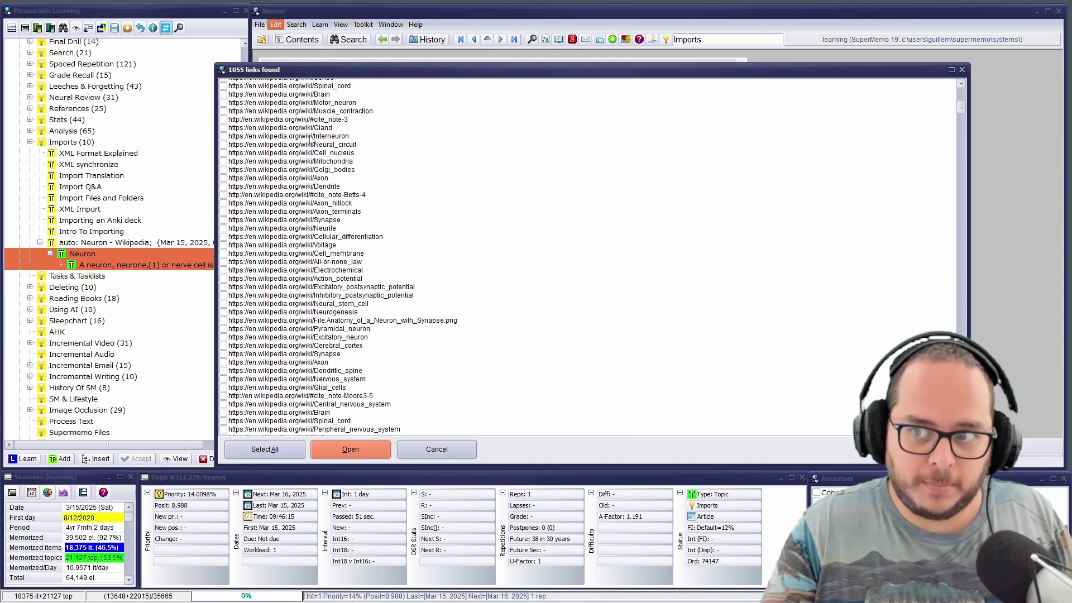
{"action": "scroll", "coordinate": [316, 139], "scroll_direction": "down", "scroll_amount": 13}
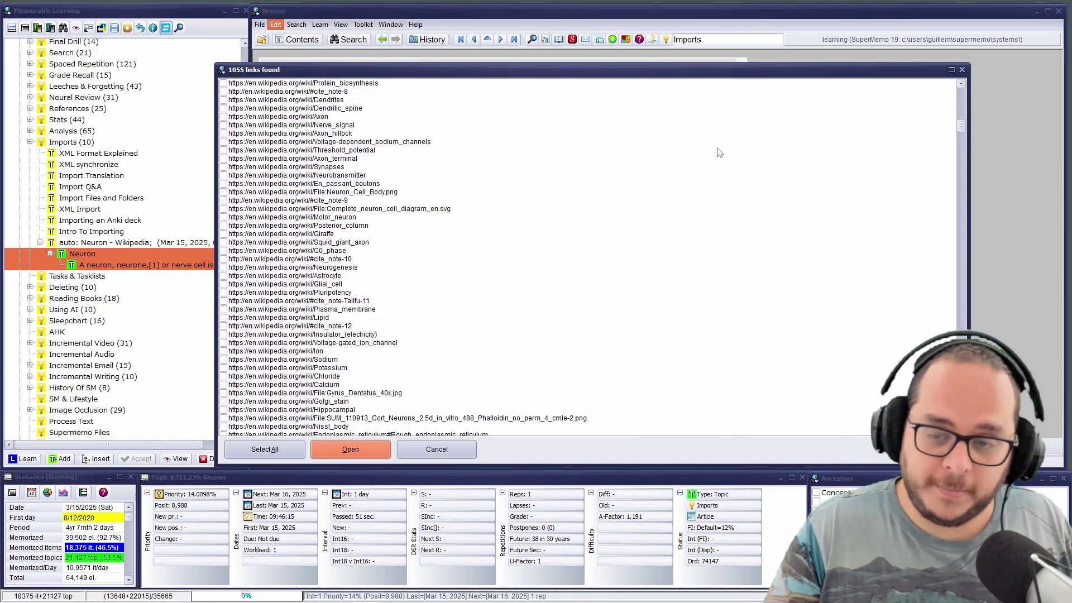
{"action": "left_click", "coordinate": [962, 70]}
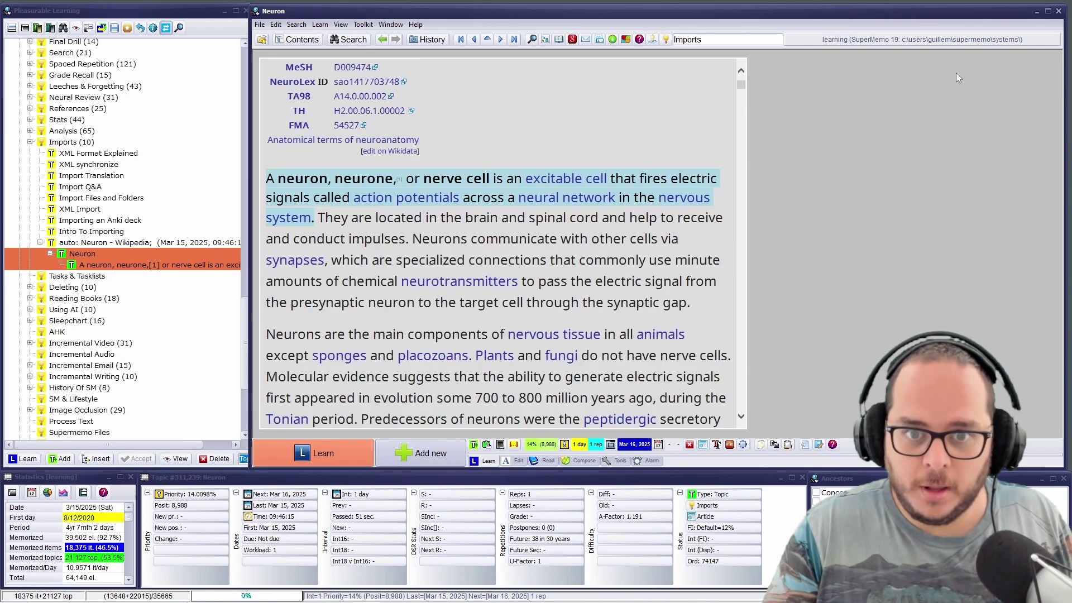
- Open the "cell" link in Internet Explorer and close it, and view the Cell excitability section in Chrome before returning to SuperMemo
{"action": "left_click", "coordinate": [593, 187]}
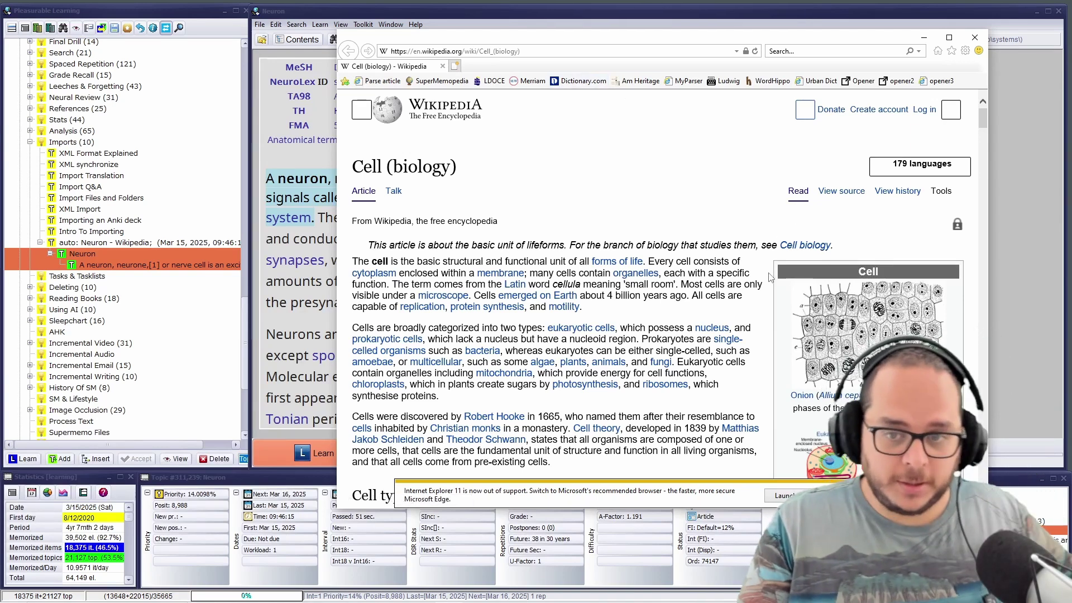
{"action": "left_click", "coordinate": [974, 38]}
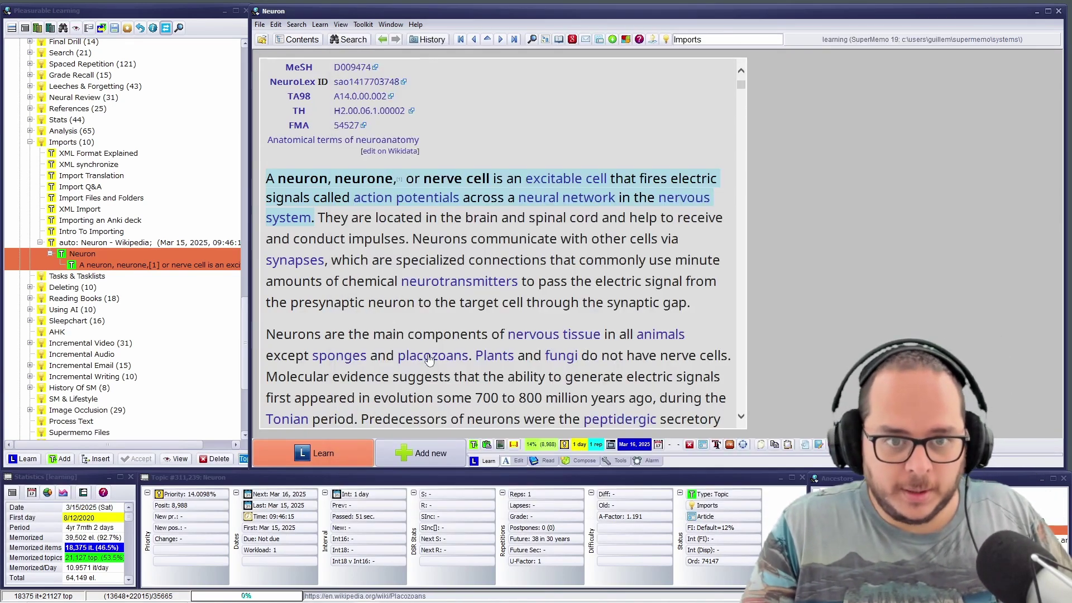
{"action": "left_click", "coordinate": [556, 185]}
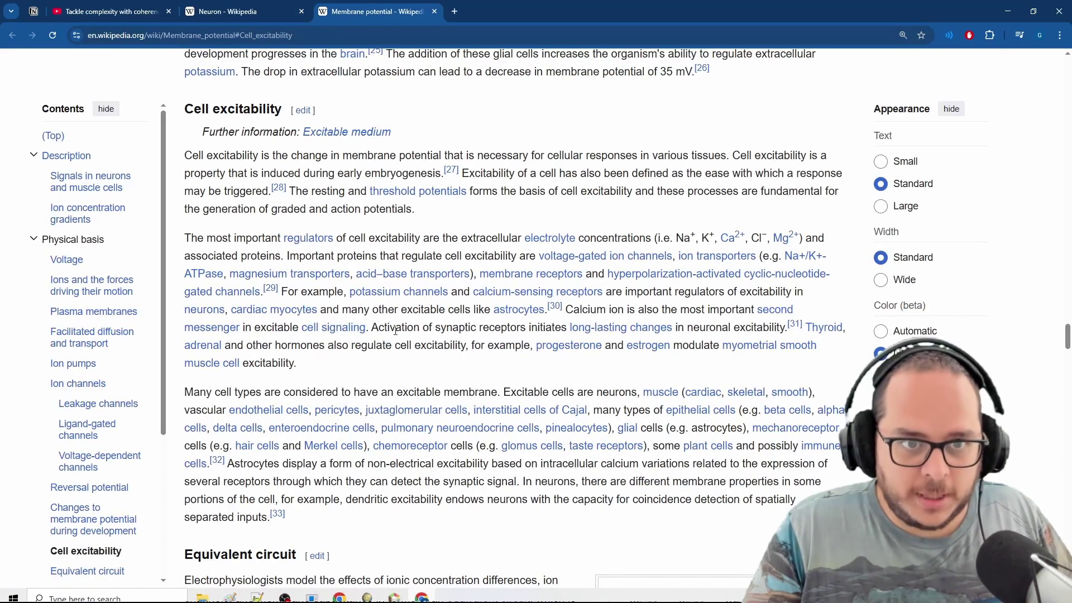
{"action": "left_click", "coordinate": [117, 7]}
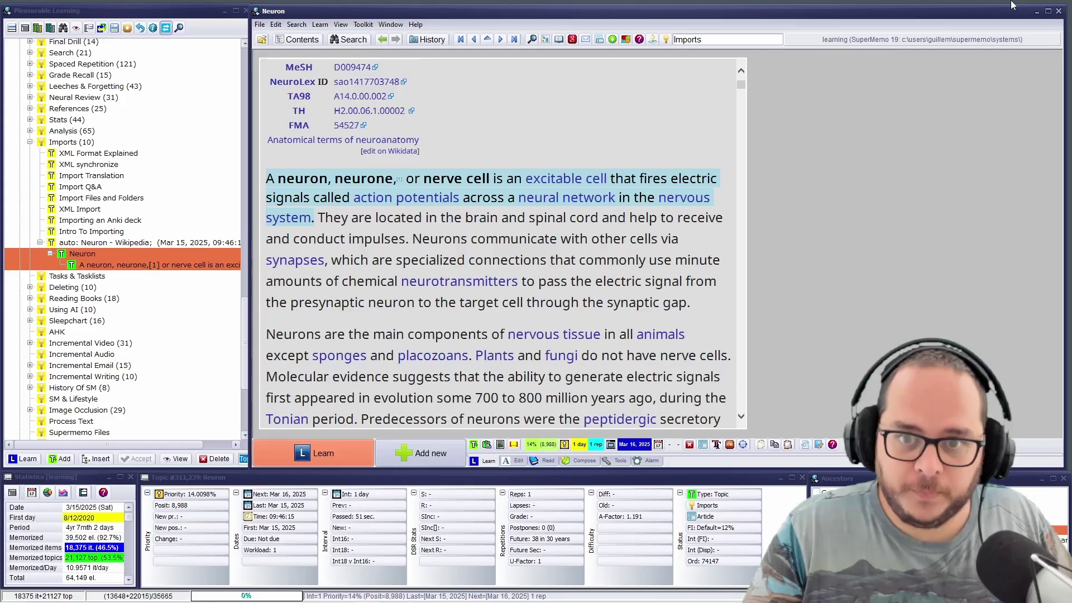
{"action": "left_click", "coordinate": [1008, 12]}
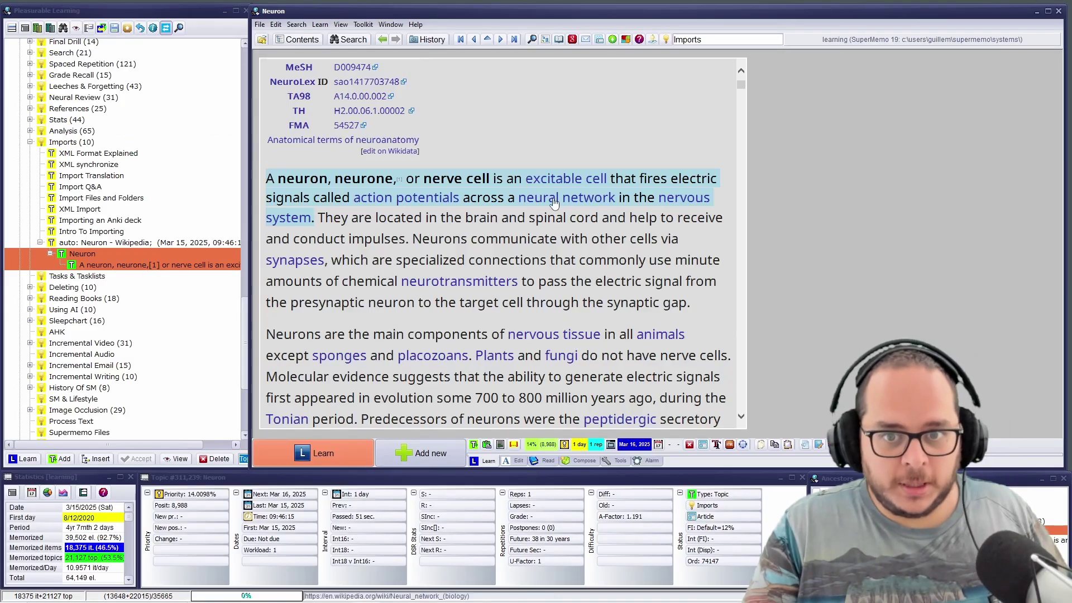
{"action": "left_click", "coordinate": [656, 159]}
{"action": "scroll", "coordinate": [656, 159], "scroll_direction": "down", "scroll_amount": 1}
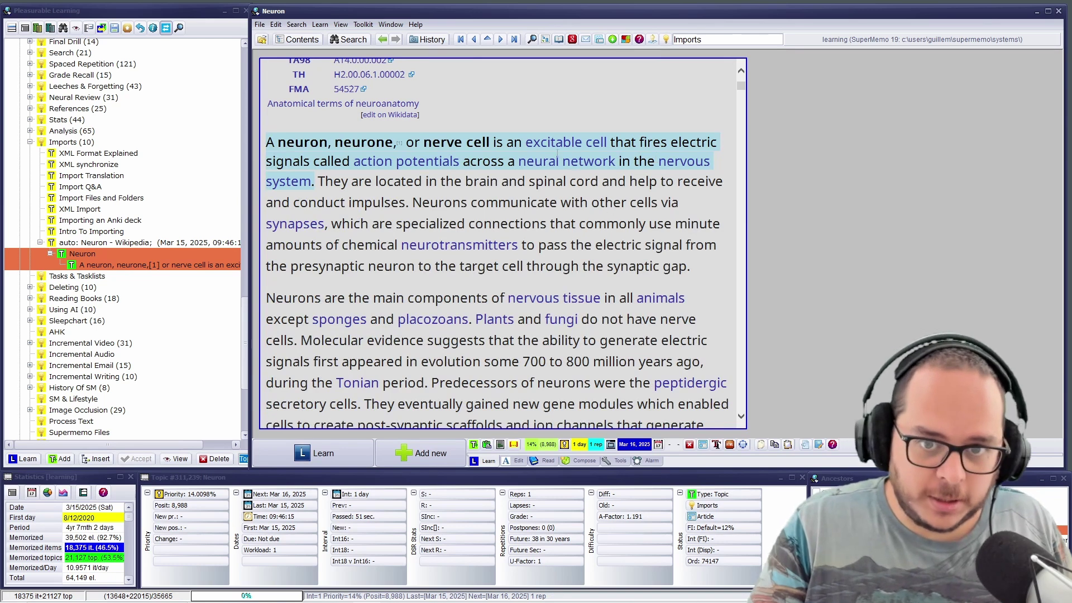
{"action": "left_click_drag", "start_coordinate": [524, 143], "coordinate": [645, 192]}
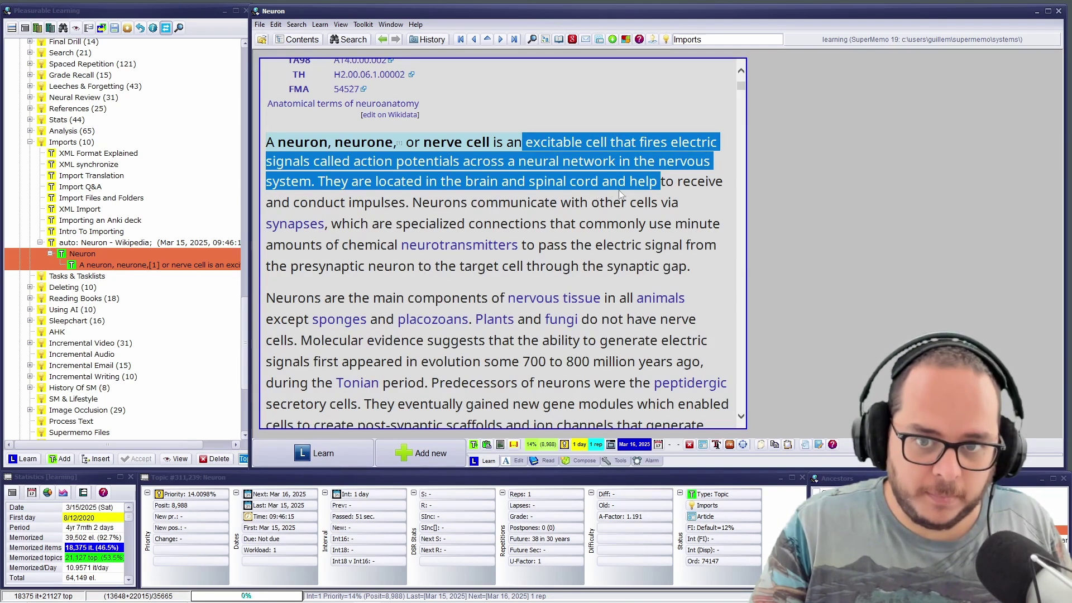
{"action": "left_click", "coordinate": [621, 190]}
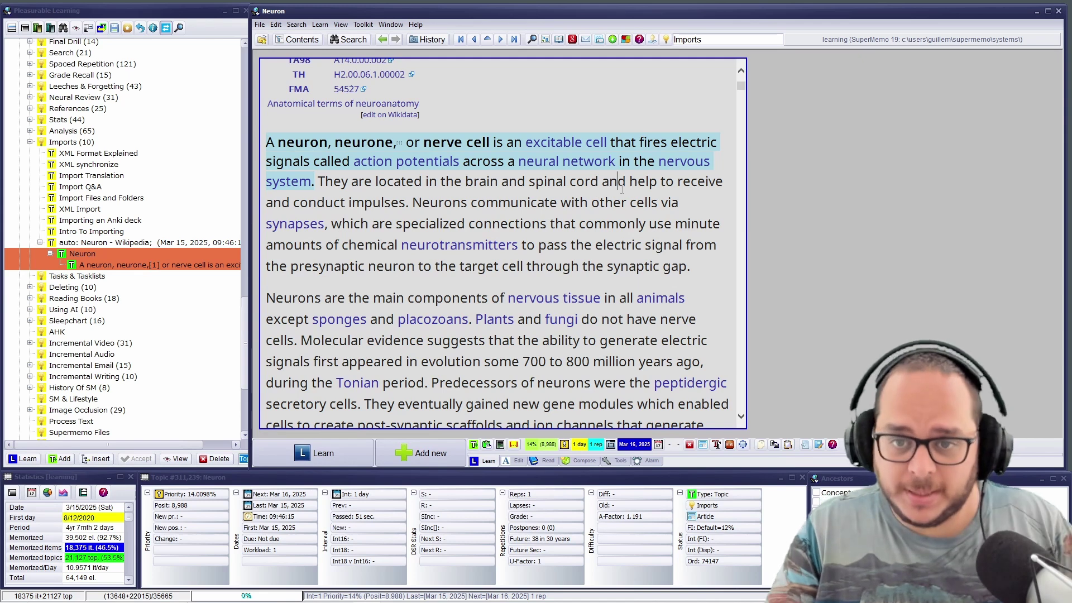
- Switch to Chrome, play the coherency branch video in full screen and pause it at 2:07
{"action": "left_click", "coordinate": [422, 593]}
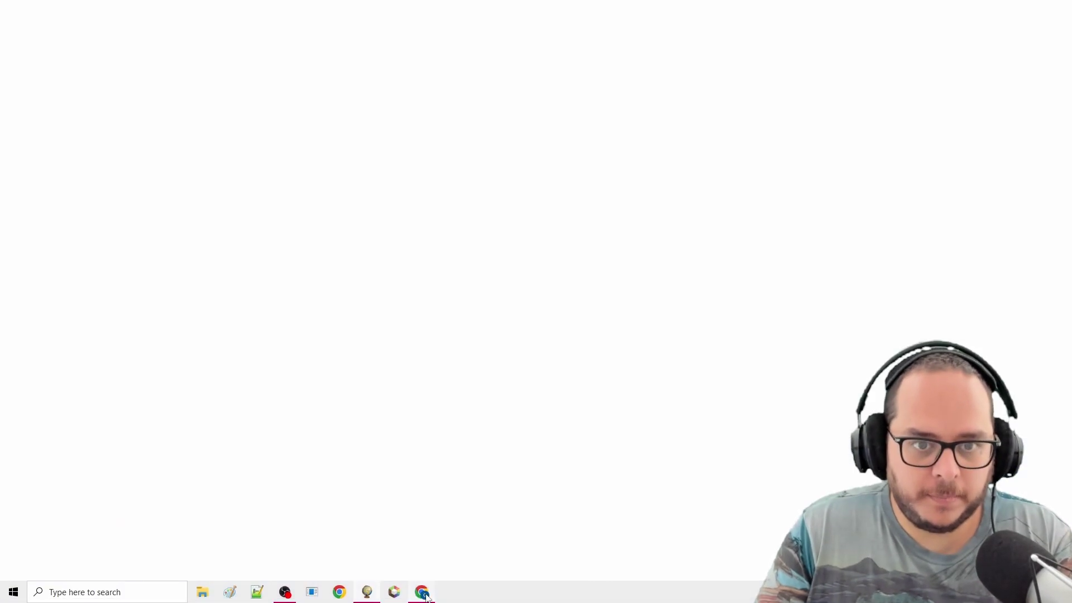
{"action": "left_click", "coordinate": [436, 244]}
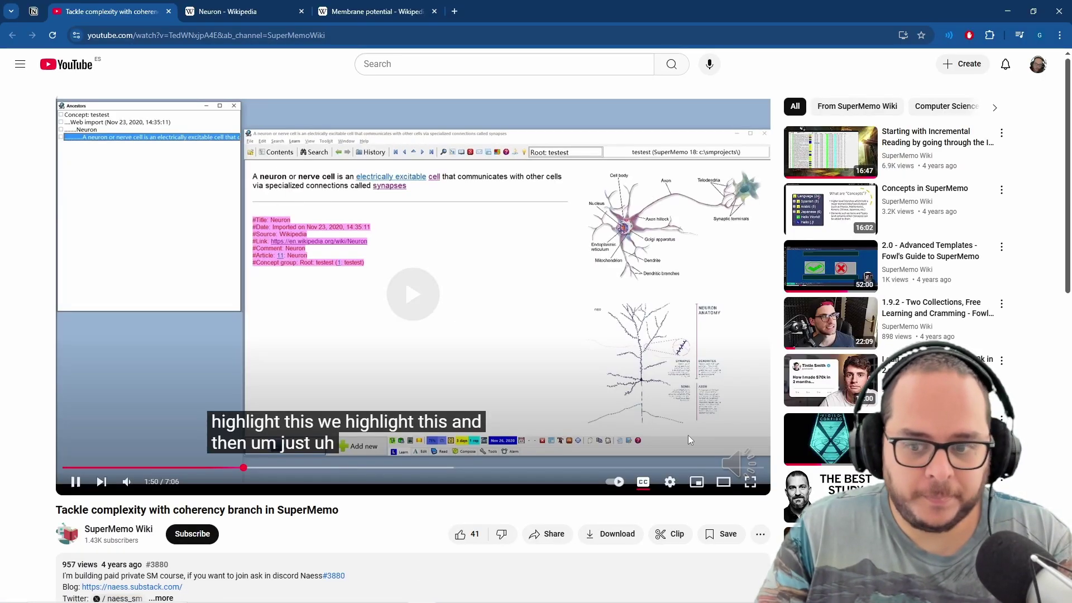
{"action": "left_click", "coordinate": [751, 482]}
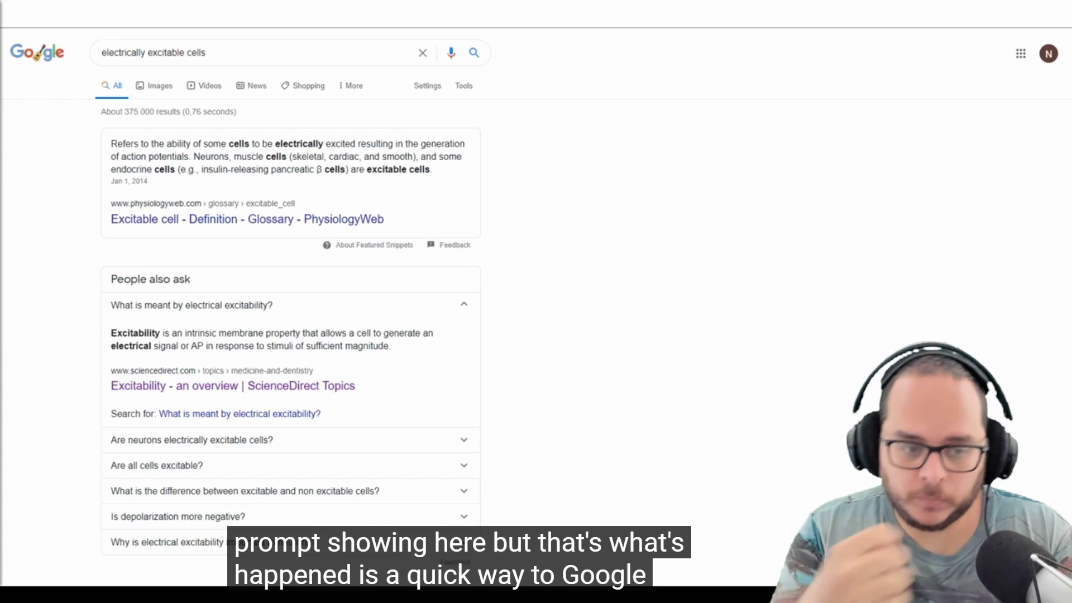
{"action": "mouse_move", "coordinate": [755, 478]}
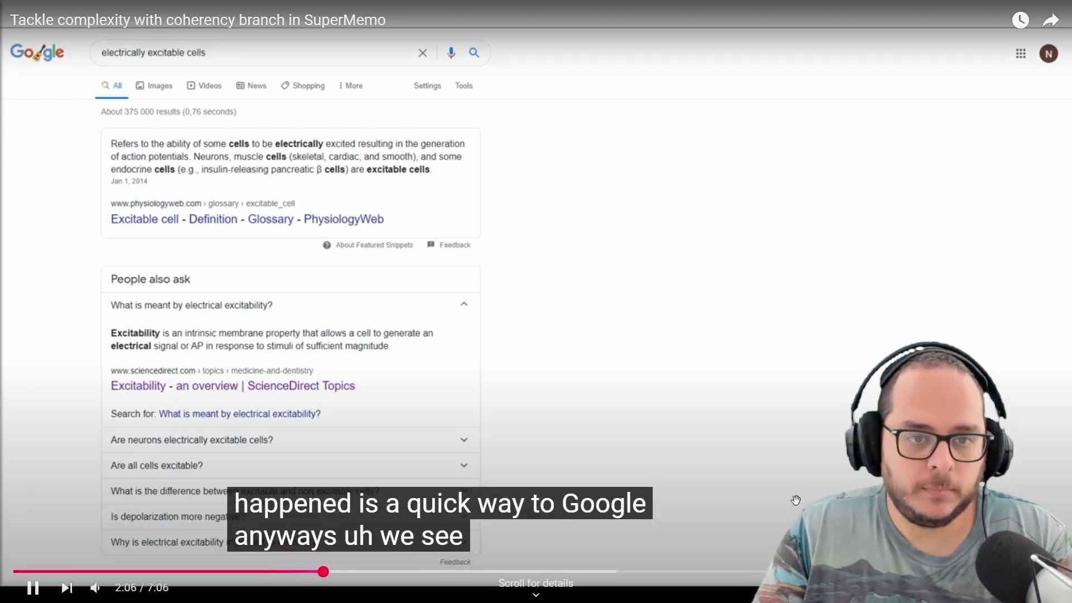
{"action": "left_click", "coordinate": [562, 339]}
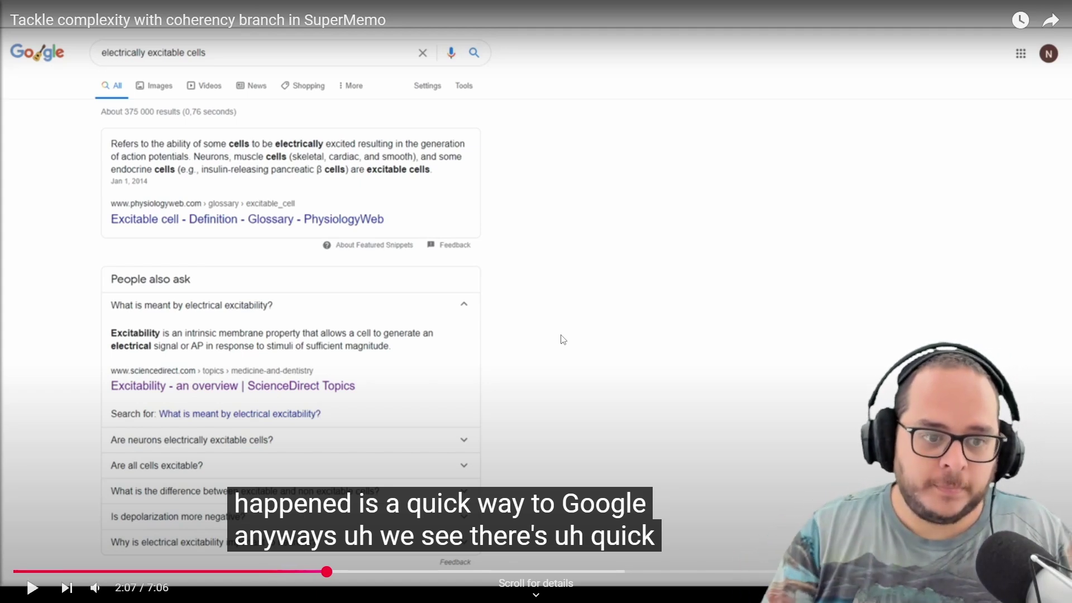
- Continue the coherency branch video, pausing it at 2:20 and again at 2:41
{"action": "left_click", "coordinate": [542, 279]}
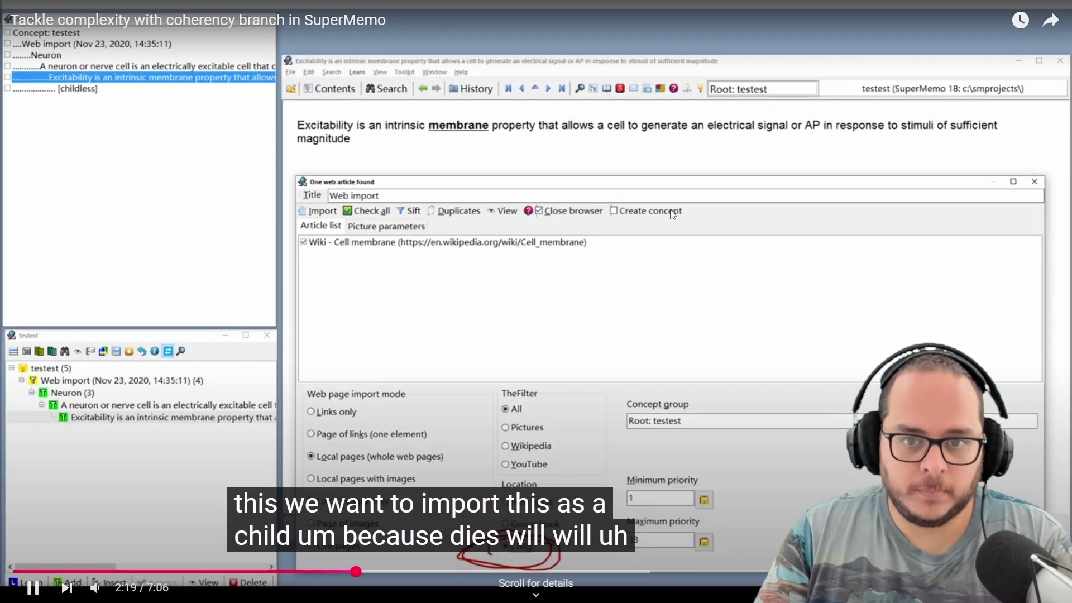
{"action": "left_click", "coordinate": [657, 203]}
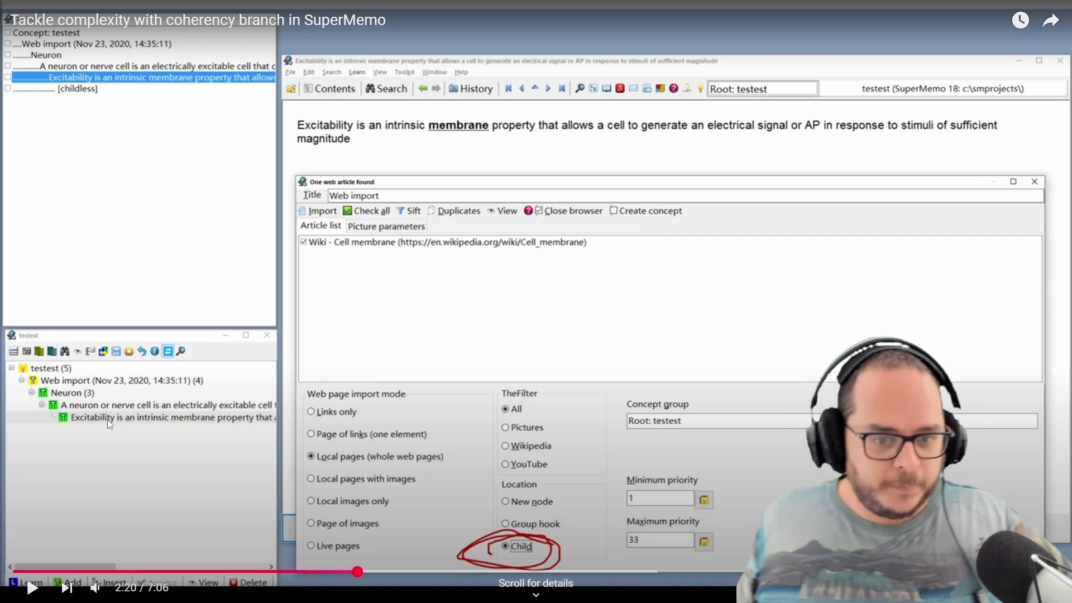
{"action": "left_click", "coordinate": [668, 208]}
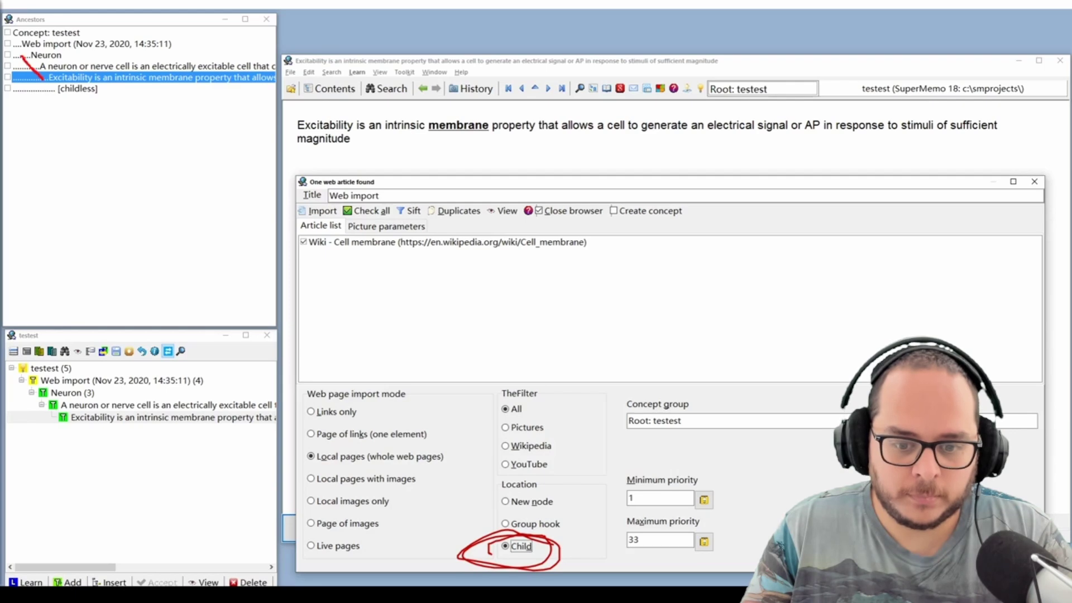
{"action": "mouse_move", "coordinate": [674, 208]}
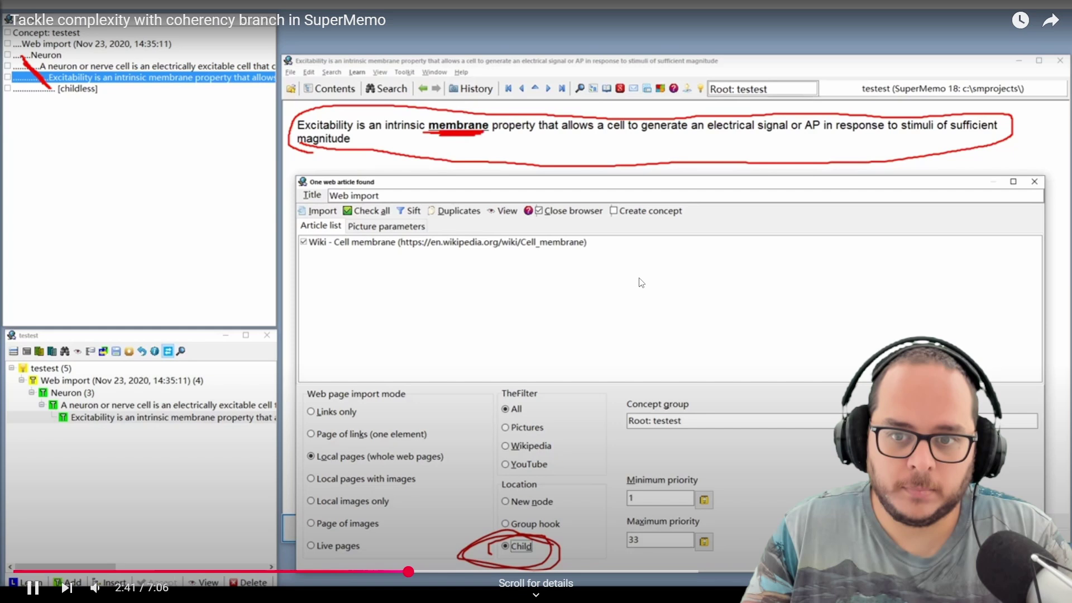
{"action": "left_click", "coordinate": [647, 277]}
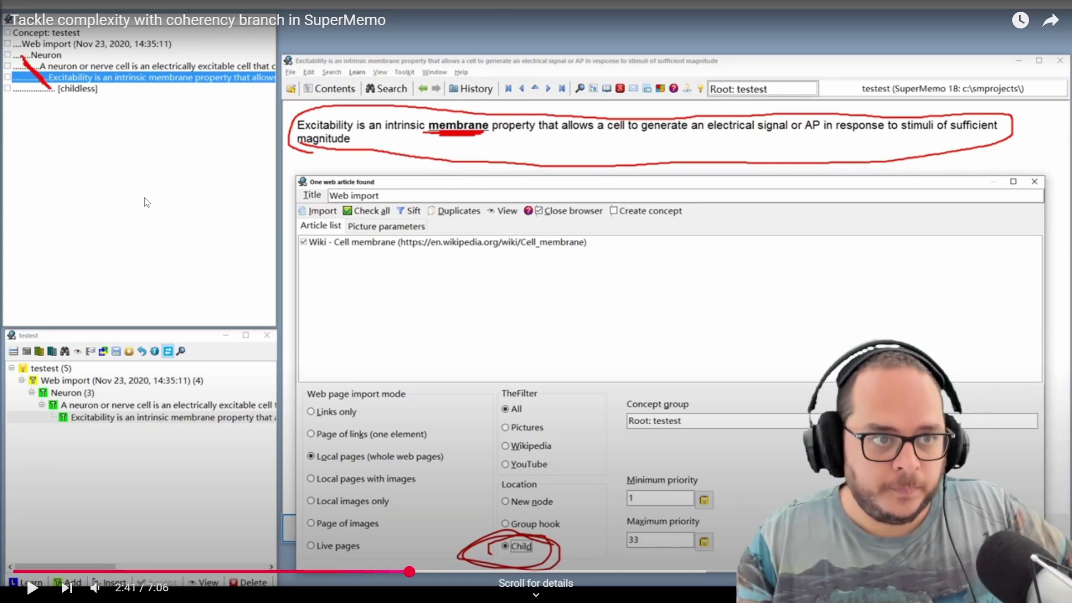
- Play the video on to 2:46, pause it there and leave full screen
{"action": "left_click", "coordinate": [565, 373]}
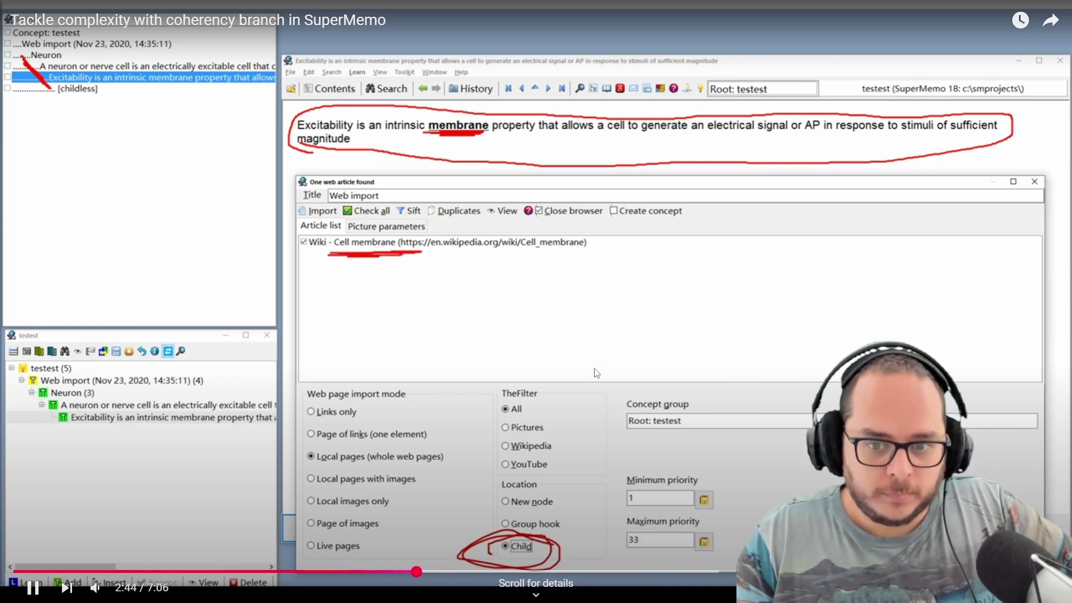
{"action": "left_click", "coordinate": [516, 226]}
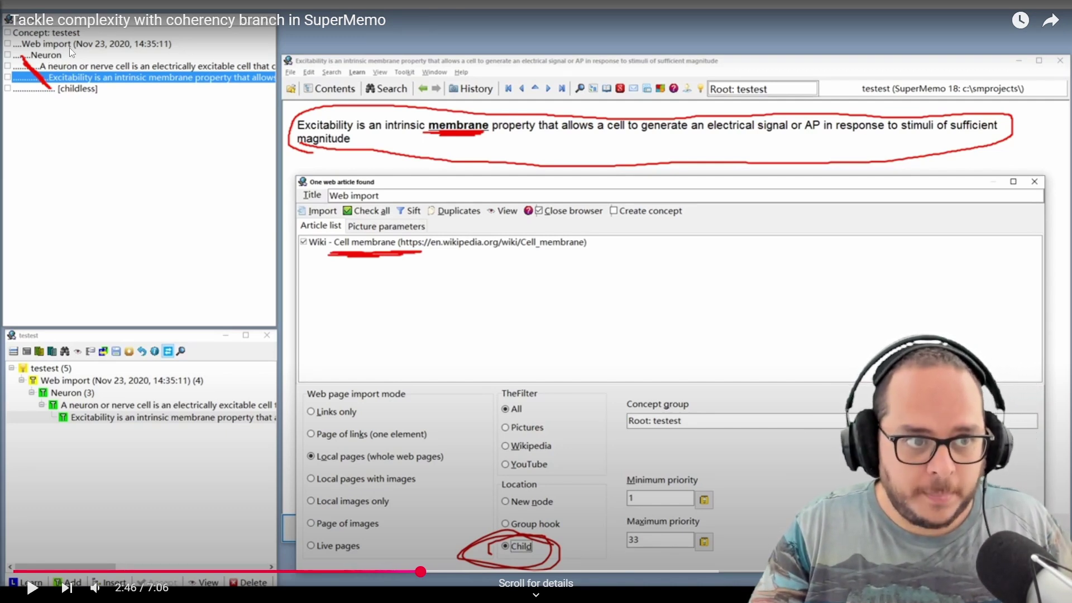
{"action": "key", "text": "Escape"}
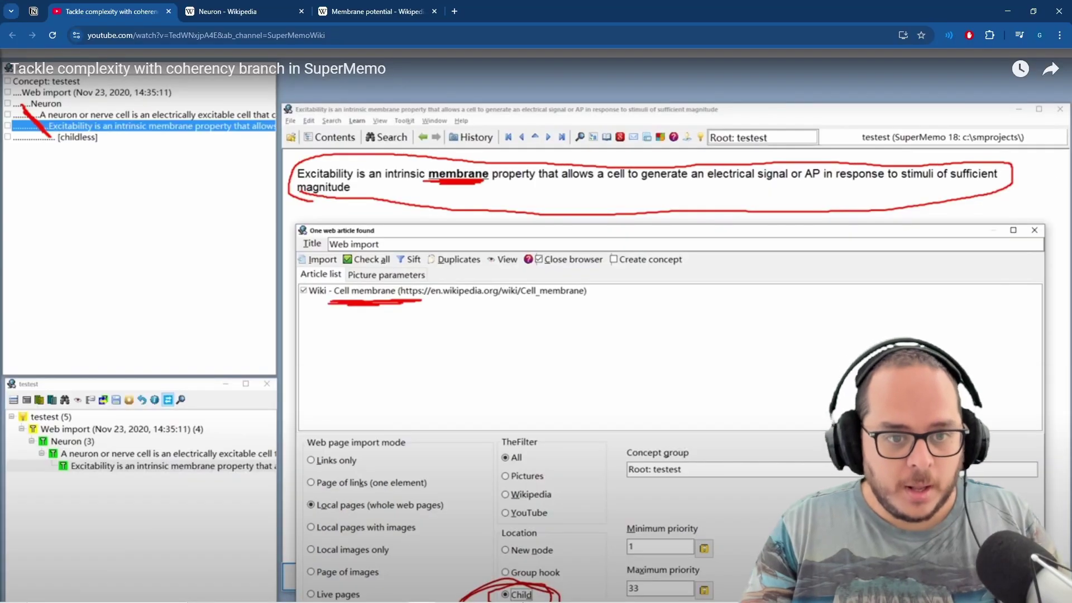
- Switch to SuperMemo and move up the contents tree through SM Course to the Pleasurable Learning root
{"action": "left_click", "coordinate": [419, 593]}
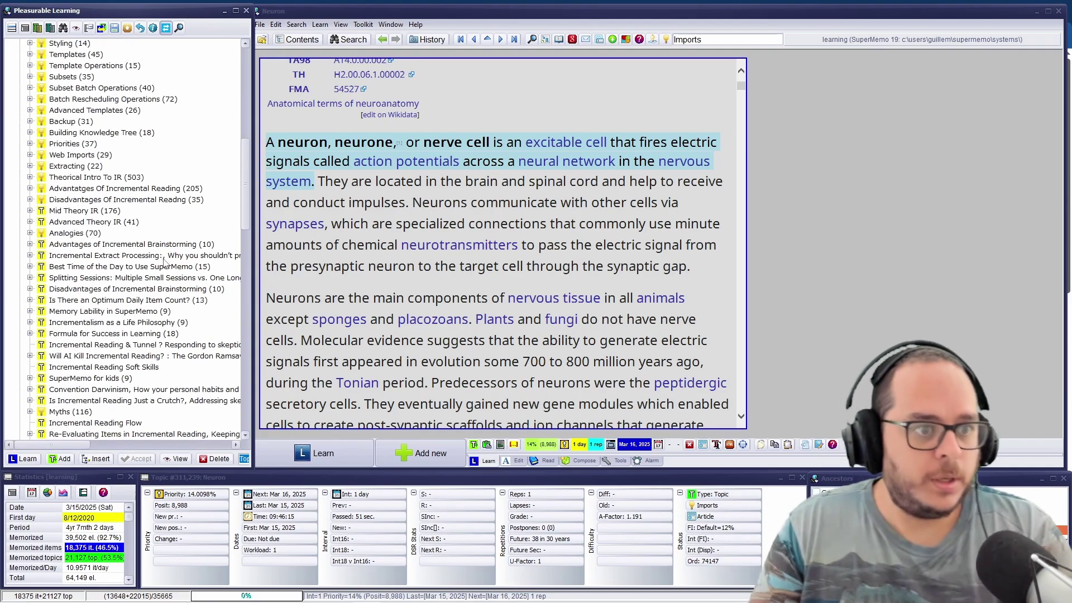
{"action": "scroll", "coordinate": [172, 255], "scroll_direction": "down", "scroll_amount": 12}
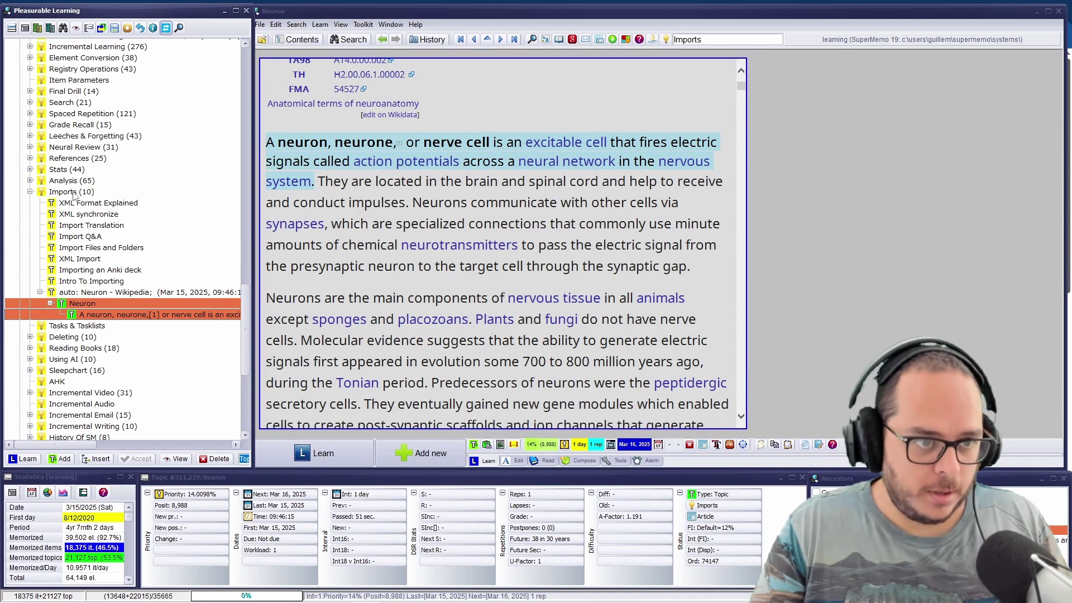
{"action": "scroll", "coordinate": [50, 195], "scroll_direction": "up", "scroll_amount": 15}
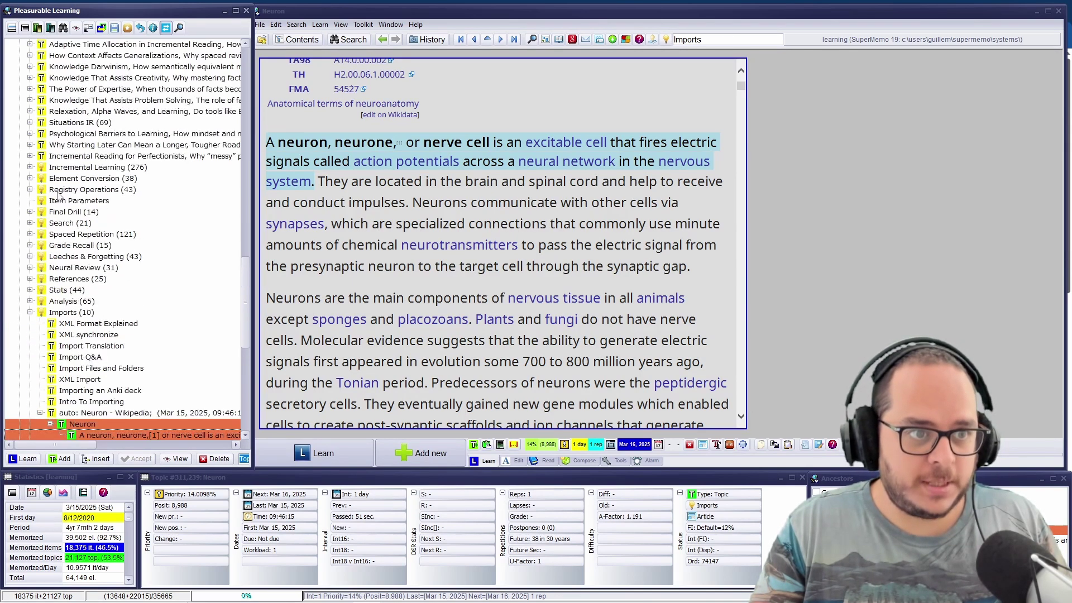
{"action": "scroll", "coordinate": [67, 196], "scroll_direction": "up", "scroll_amount": 3}
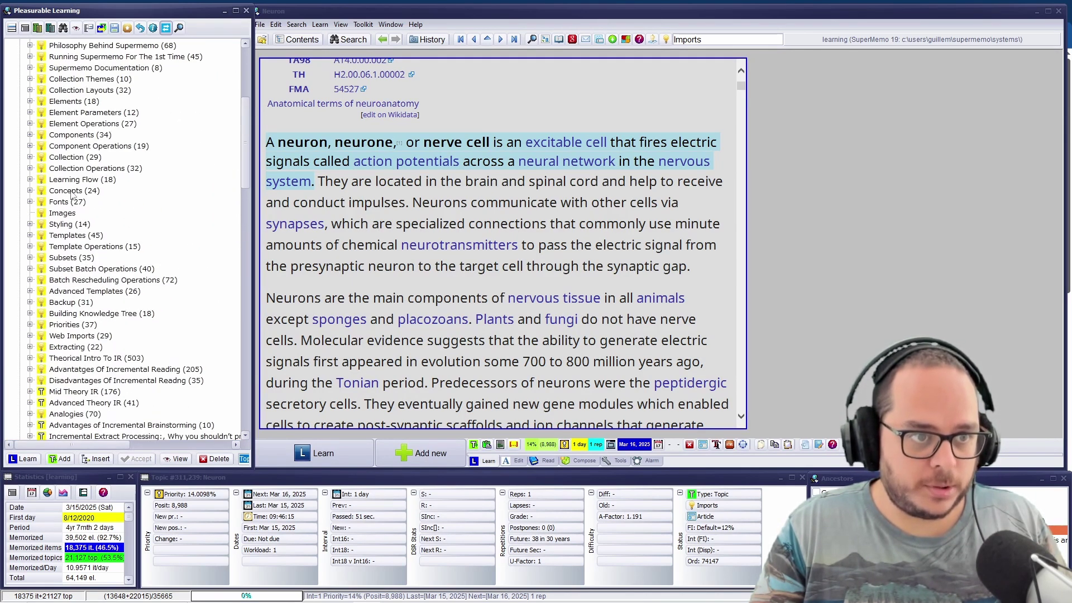
{"action": "key", "text": "Left"}
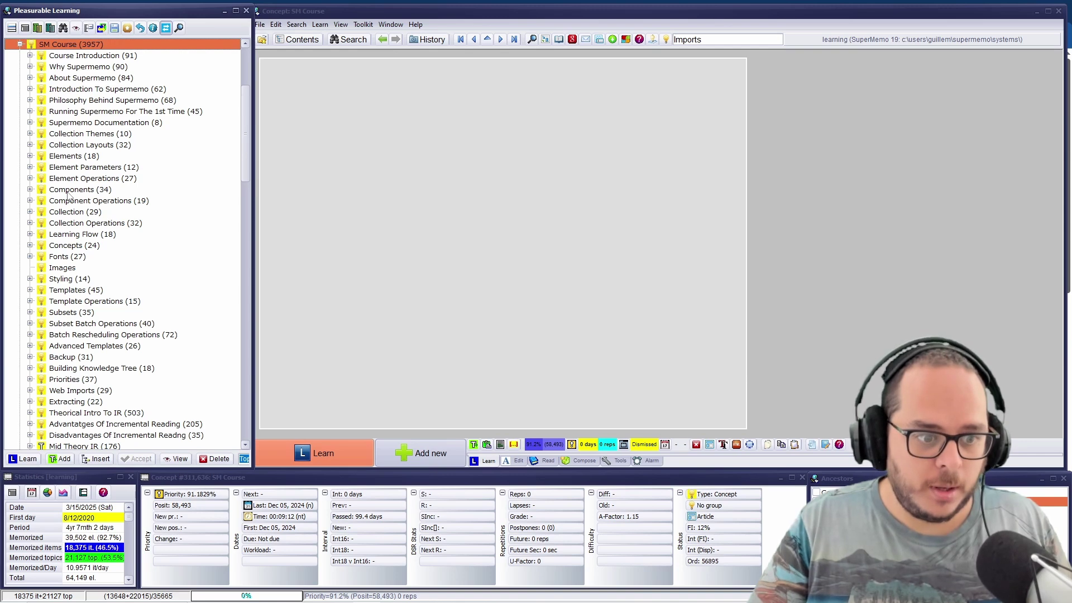
{"action": "key", "text": "Left"}
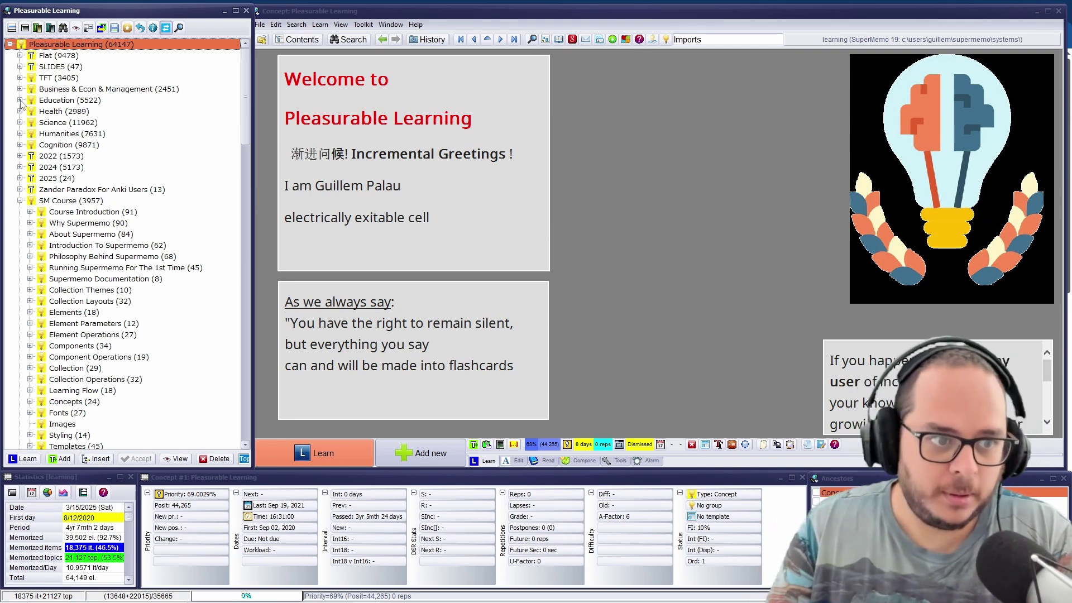
- Look inside the Cognition branch of the contents tree, collapse it and look inside the Science branch
{"action": "left_click", "coordinate": [20, 144]}
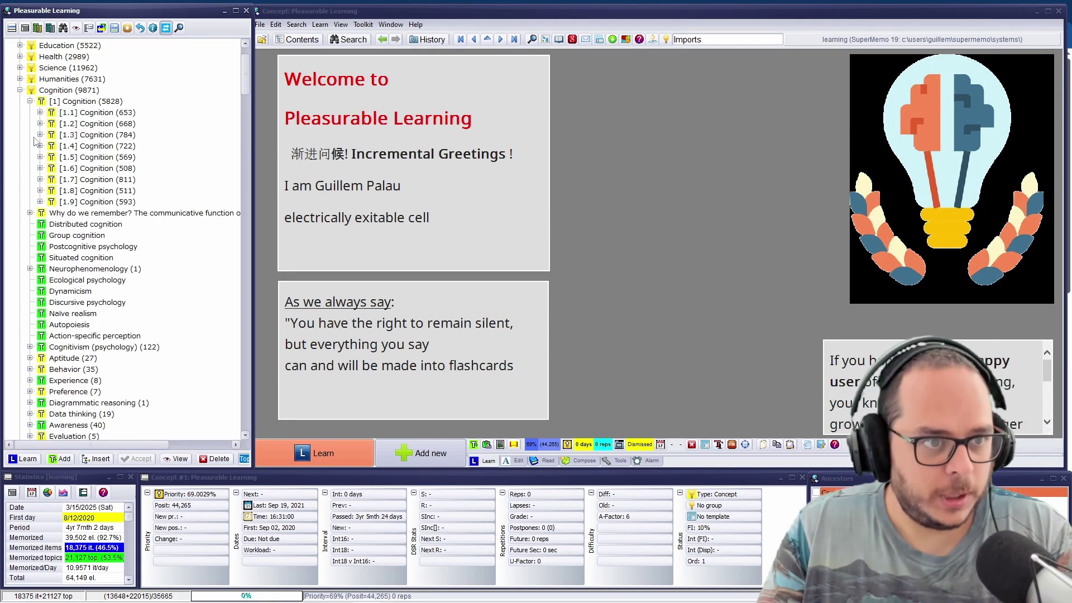
{"action": "left_click", "coordinate": [20, 90]}
{"action": "left_click", "coordinate": [20, 68]}
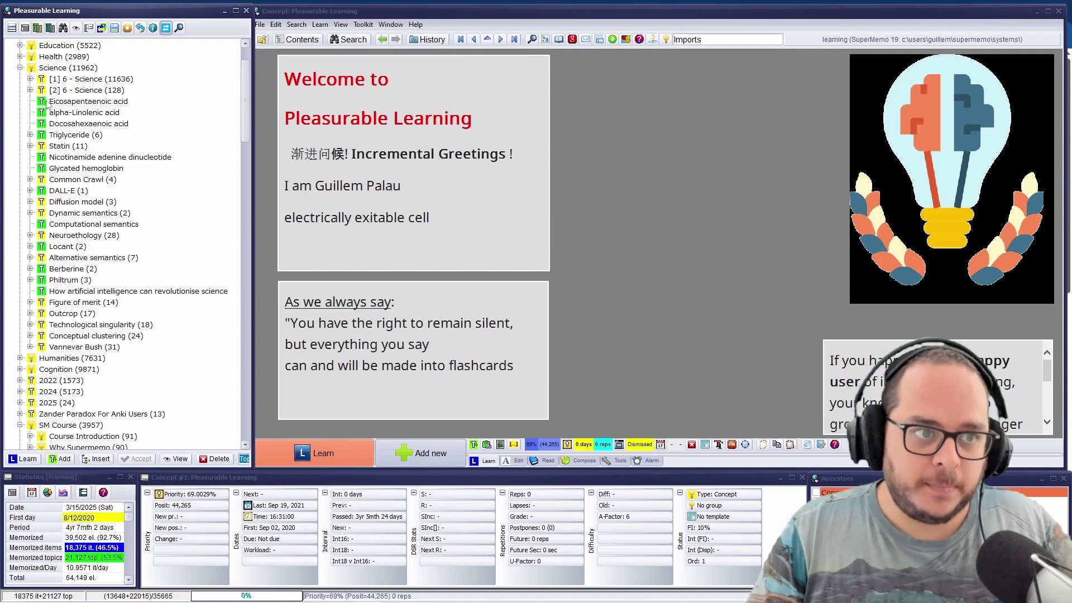
{"action": "left_click", "coordinate": [43, 56]}
- Switch to Chrome and find the Experimental Learning channel in a new YouTube tab by searching for "experilearning supermemo"
{"action": "key", "text": "alt+Tab"}
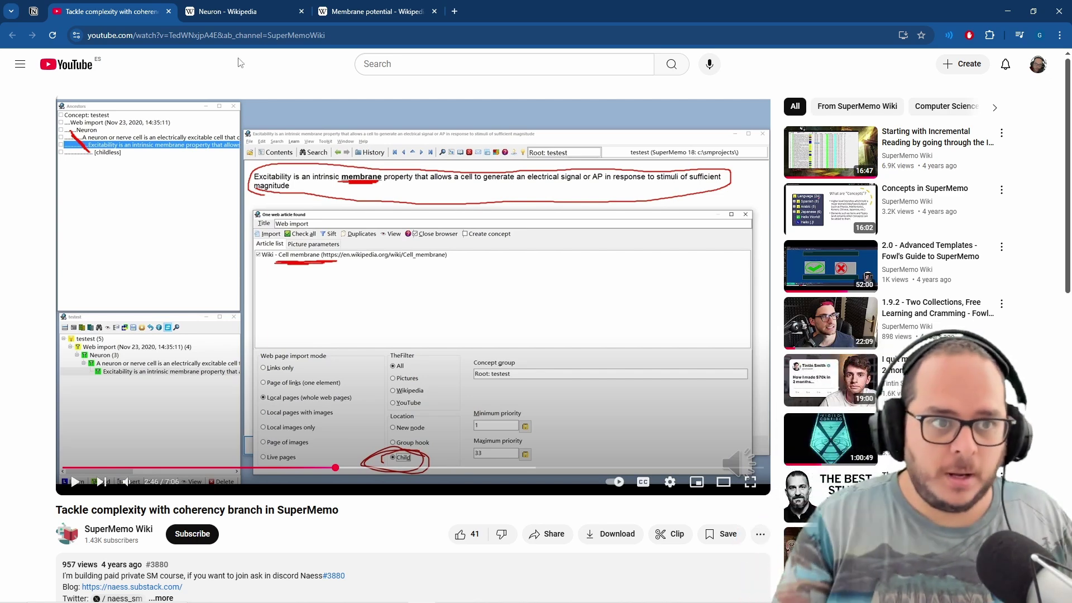
{"action": "right_click", "coordinate": [79, 74]}
{"action": "left_click", "coordinate": [106, 82]}
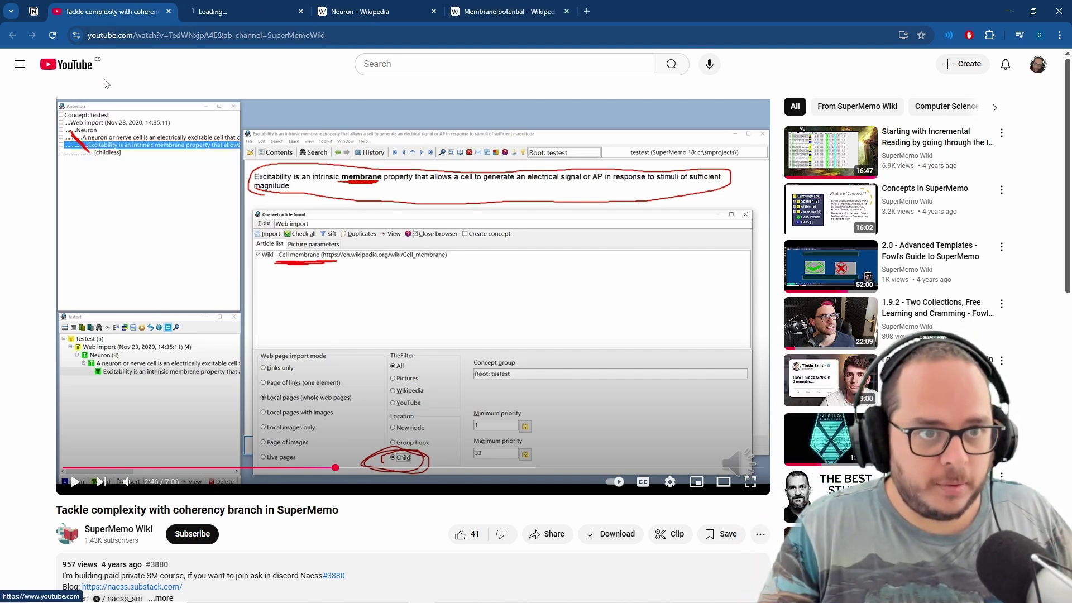
{"action": "key", "text": "ctrl+Tab"}
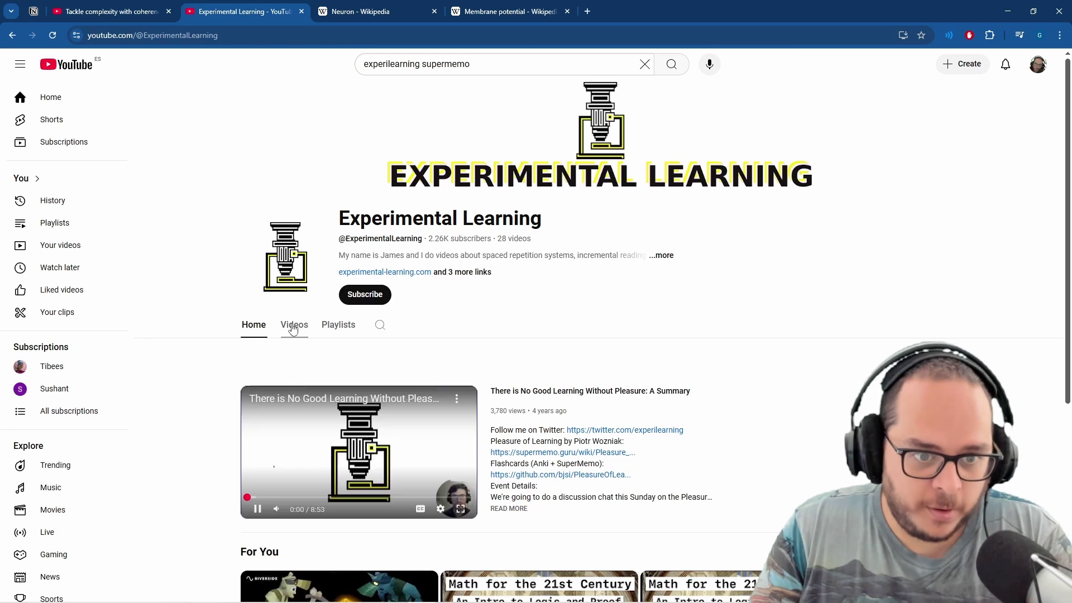
- Open "Incremental Reading Commentary #1: Explore vs Exploit" from the channel's videos, pause it at 16:39 and view that frame in full screen
{"action": "left_click", "coordinate": [293, 326]}
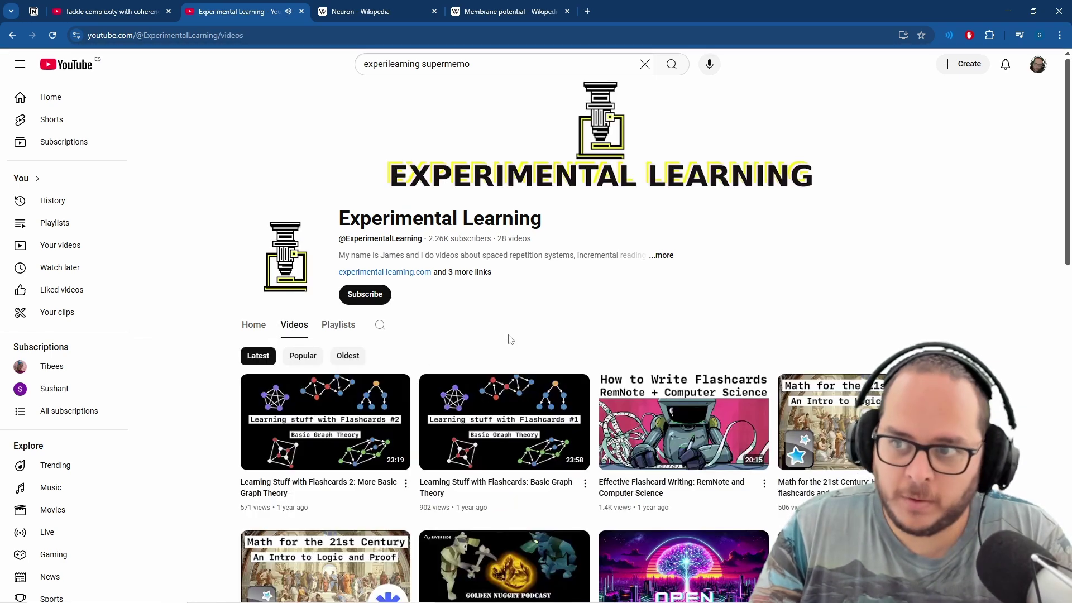
{"action": "scroll", "coordinate": [518, 332], "scroll_direction": "down", "scroll_amount": 7}
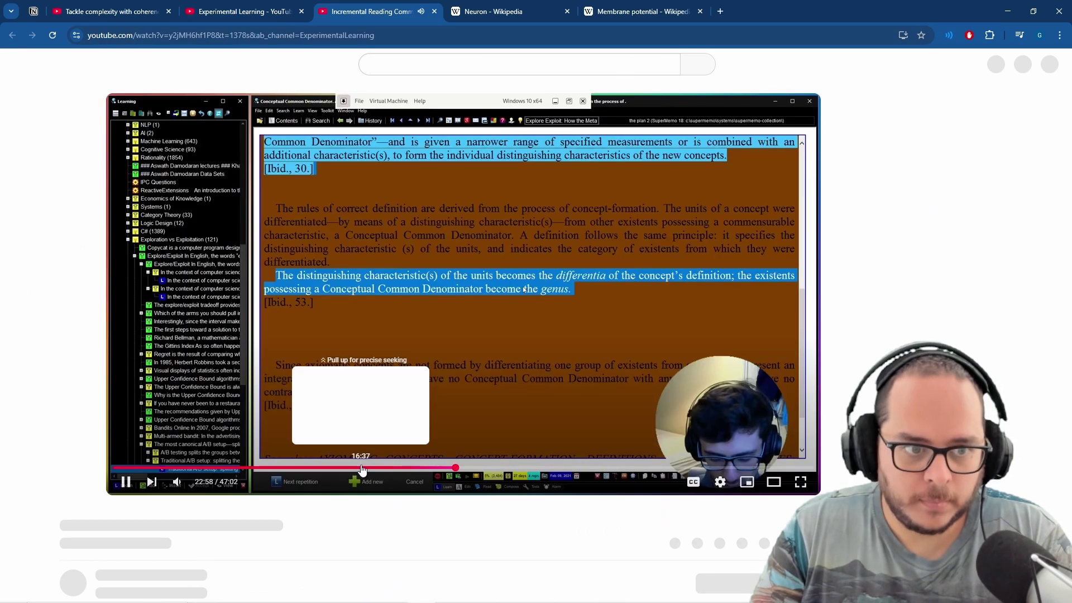
{"action": "left_click", "coordinate": [361, 467]}
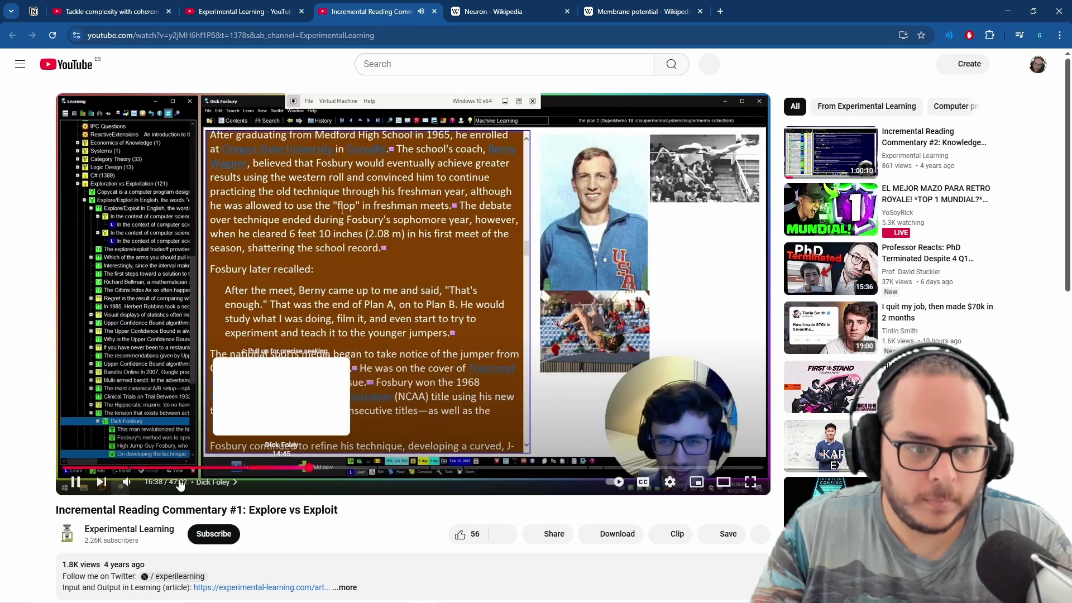
{"action": "left_click", "coordinate": [491, 342]}
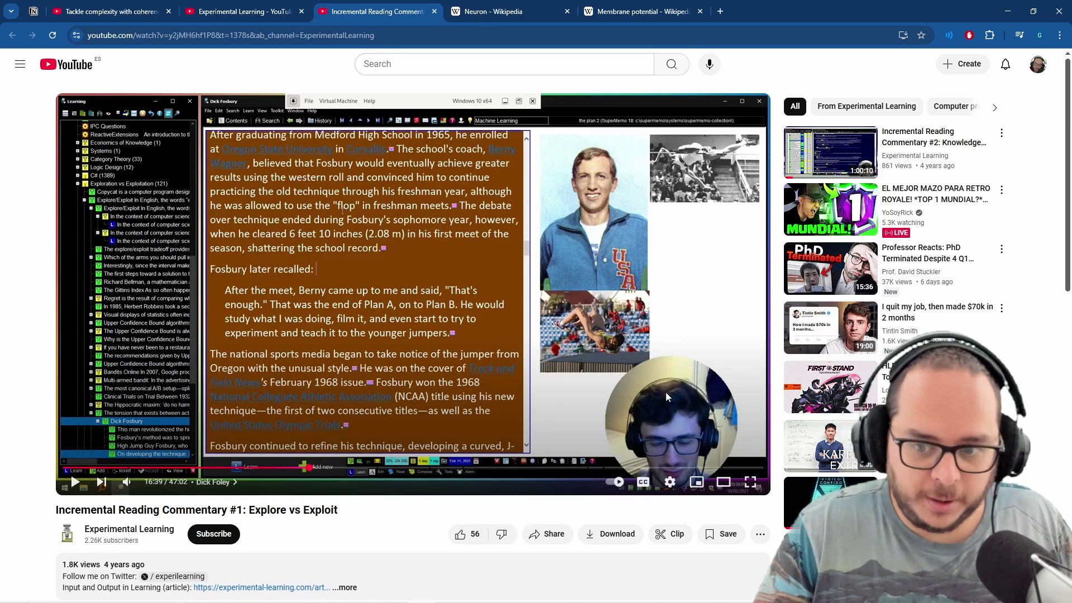
{"action": "left_click", "coordinate": [749, 483]}
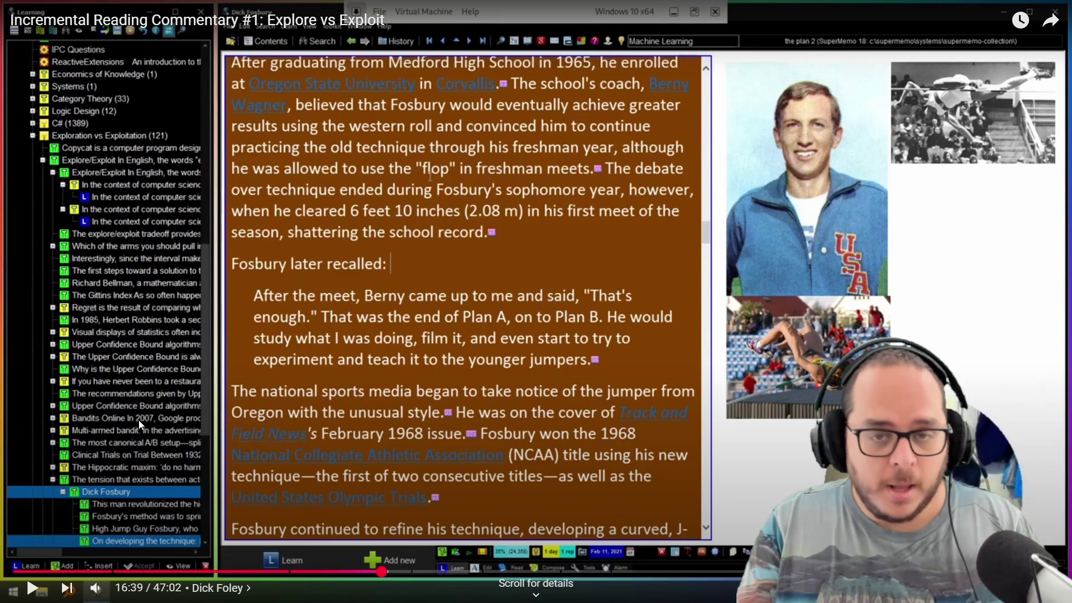
{"action": "key", "text": "Escape"}
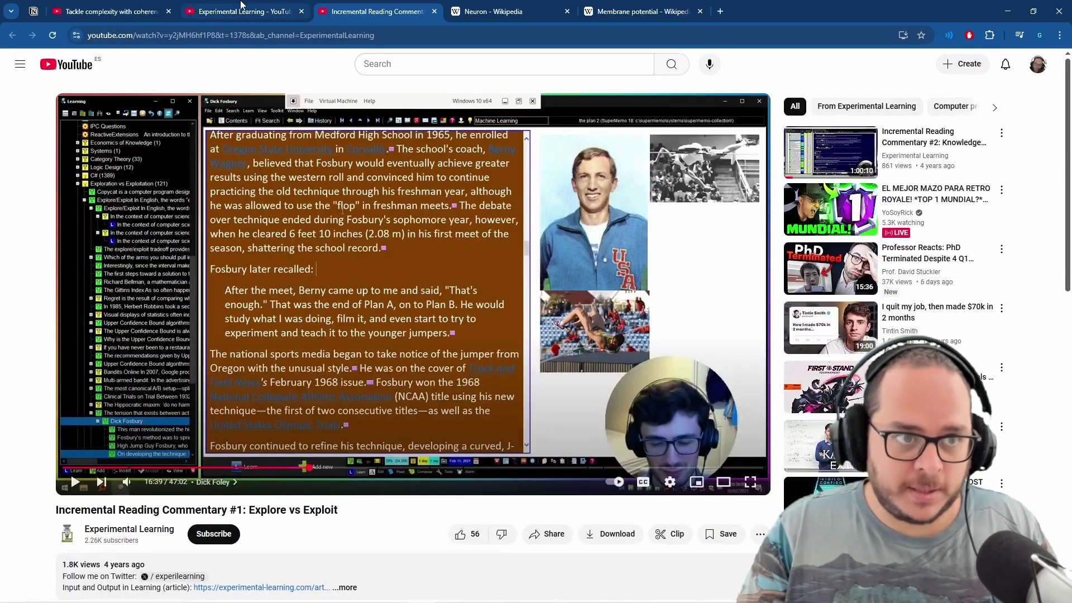
- Return to the coherency branch video tab and close the Experimental Learning channel tab
{"action": "left_click", "coordinate": [240, 4]}
{"action": "left_click", "coordinate": [138, 5]}
{"action": "left_click", "coordinate": [301, 11]}
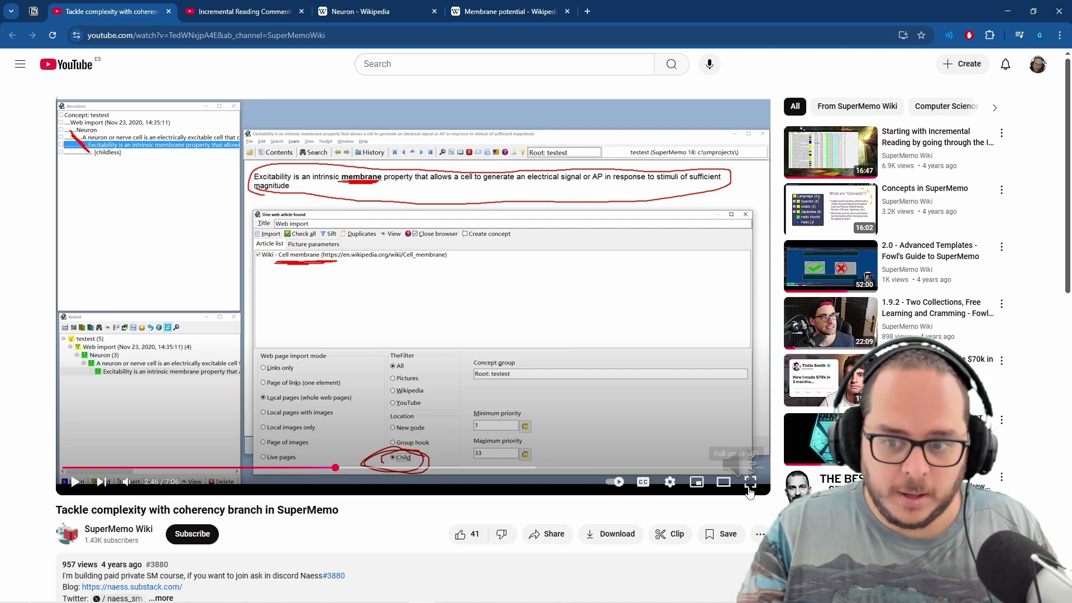
- View the coherency branch video's paused frame in full screen, exit full screen and switch to SuperMemo
{"action": "key", "text": "f"}
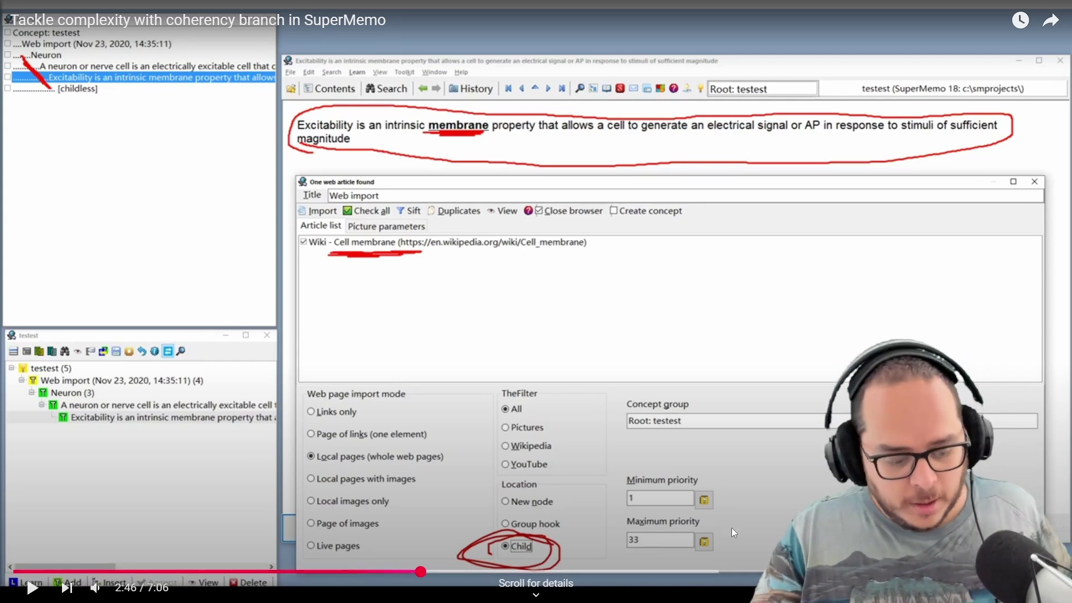
{"action": "key", "text": "Escape"}
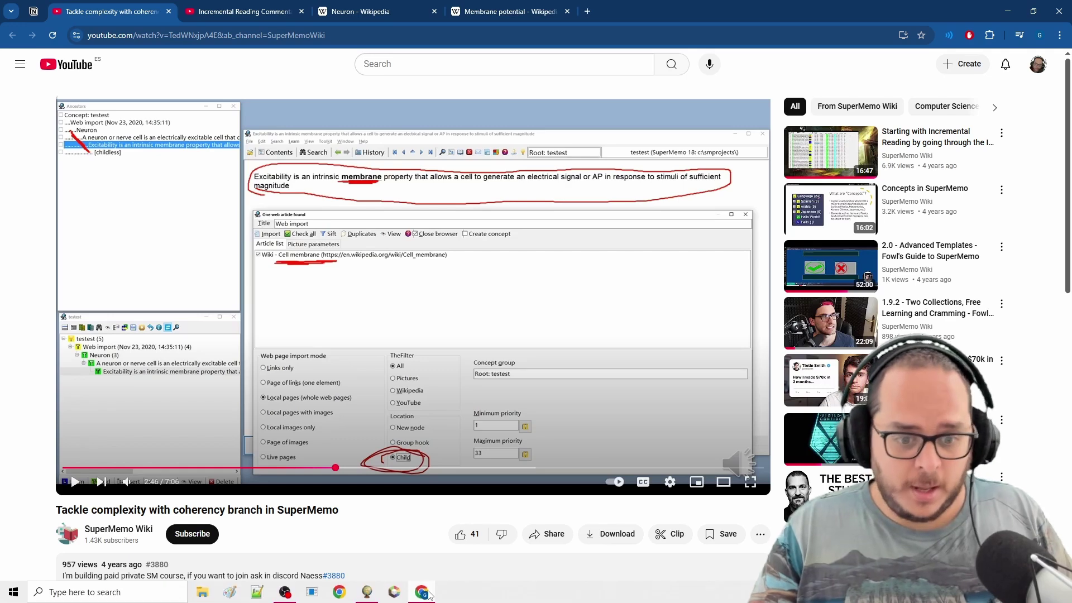
{"action": "left_click", "coordinate": [367, 593]}
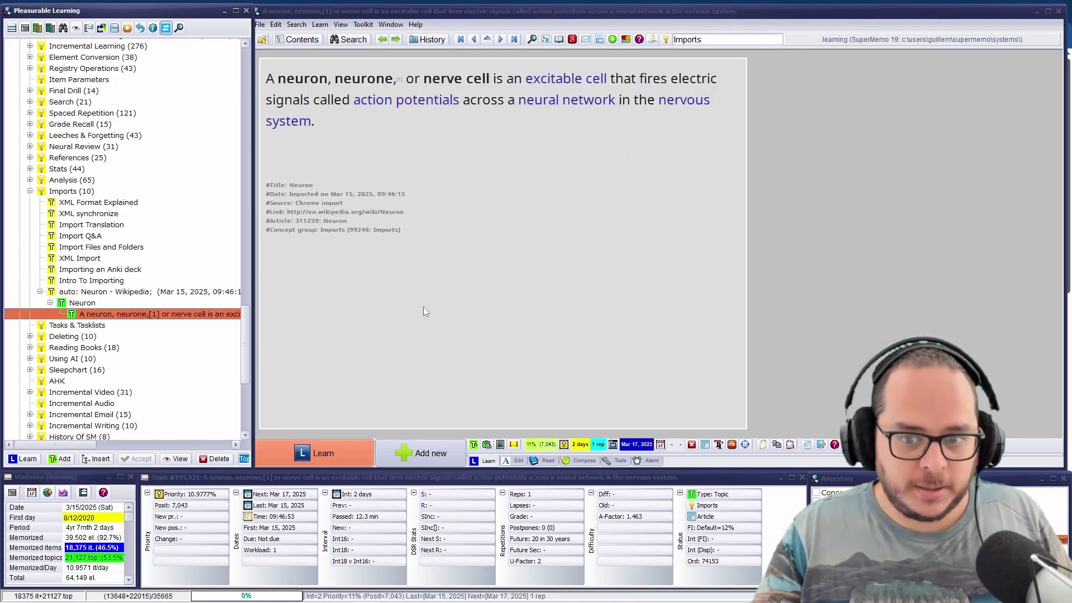
- Look through the concept group choices in the neuron extract's element parameters and leave without changing anything
{"action": "left_click", "coordinate": [703, 505]}
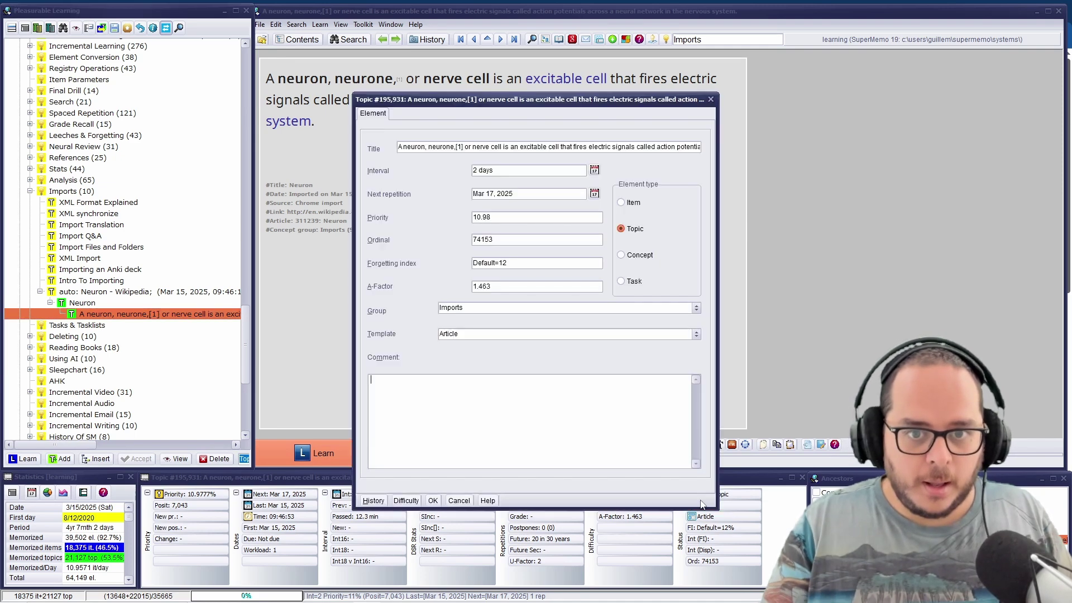
{"action": "left_click", "coordinate": [696, 308]}
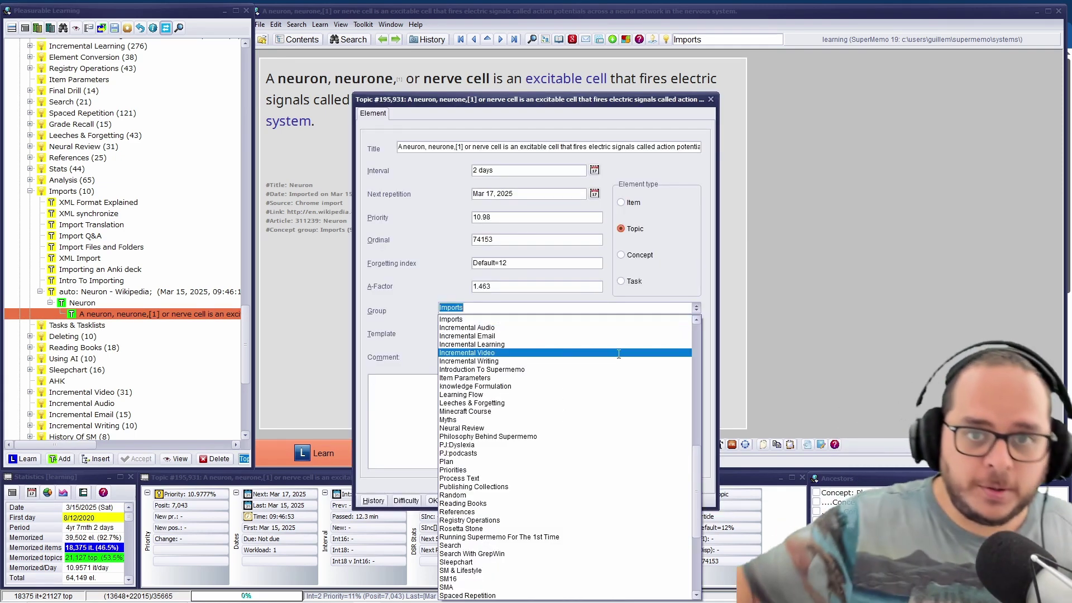
{"action": "key", "text": "Escape"}
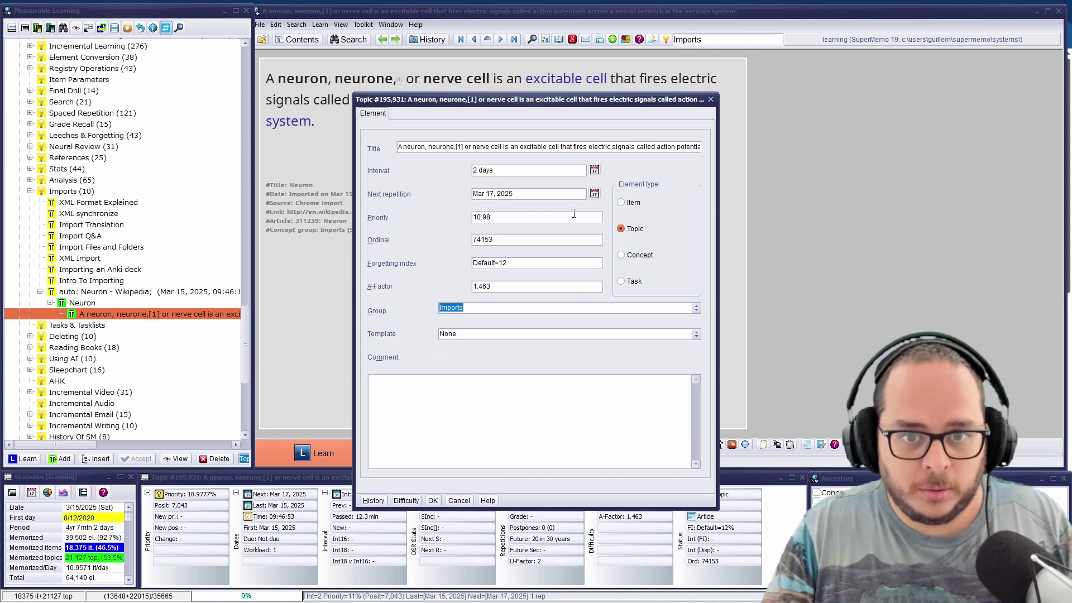
{"action": "key", "text": "Escape"}
- Open the neuron extract in a subset browser, set its concept group to "6 - Science" and close the browser
{"action": "key", "text": "ctrl+space"}
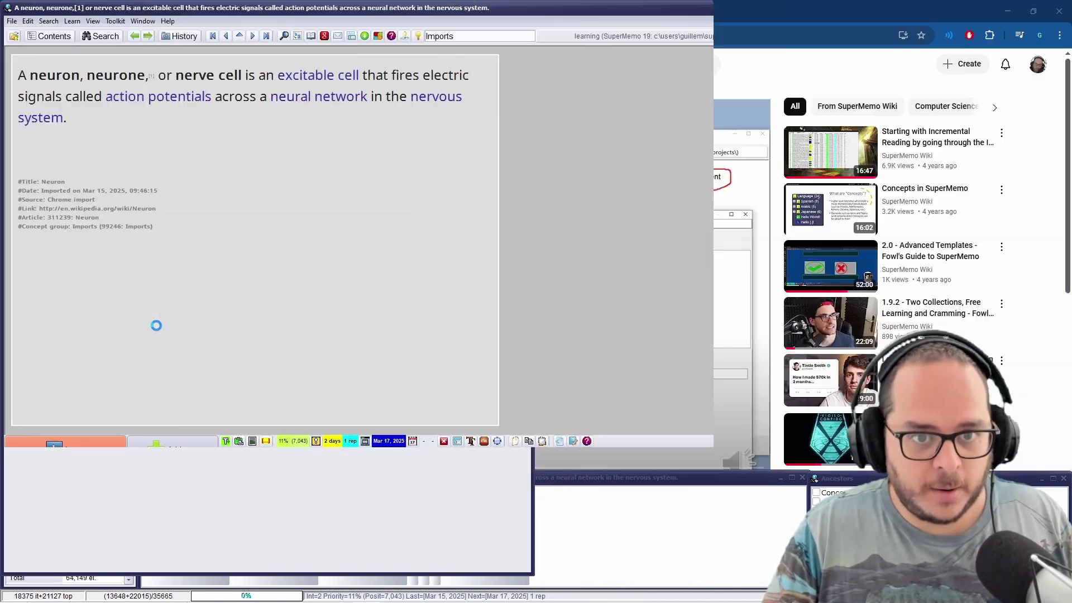
{"action": "left_click", "coordinate": [28, 26]}
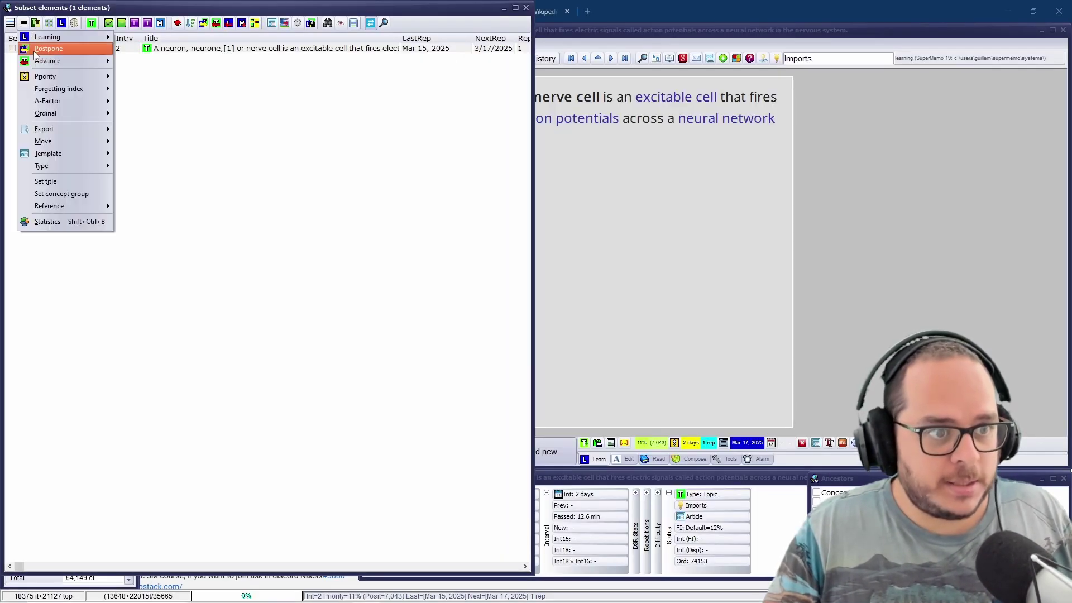
{"action": "left_click", "coordinate": [90, 195]}
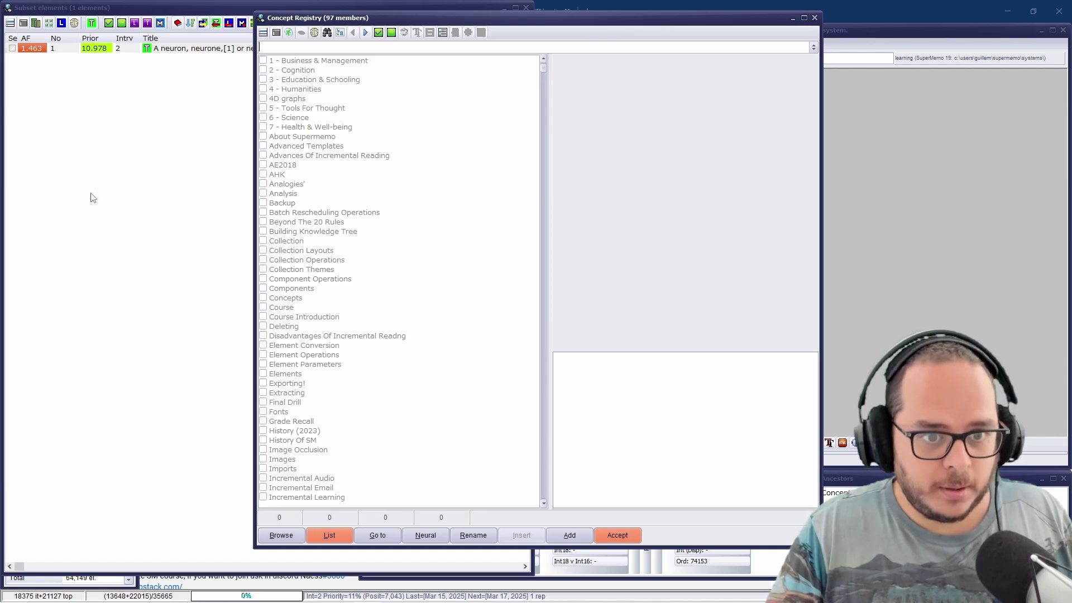
{"action": "left_click", "coordinate": [295, 119]}
{"action": "left_click", "coordinate": [263, 118]}
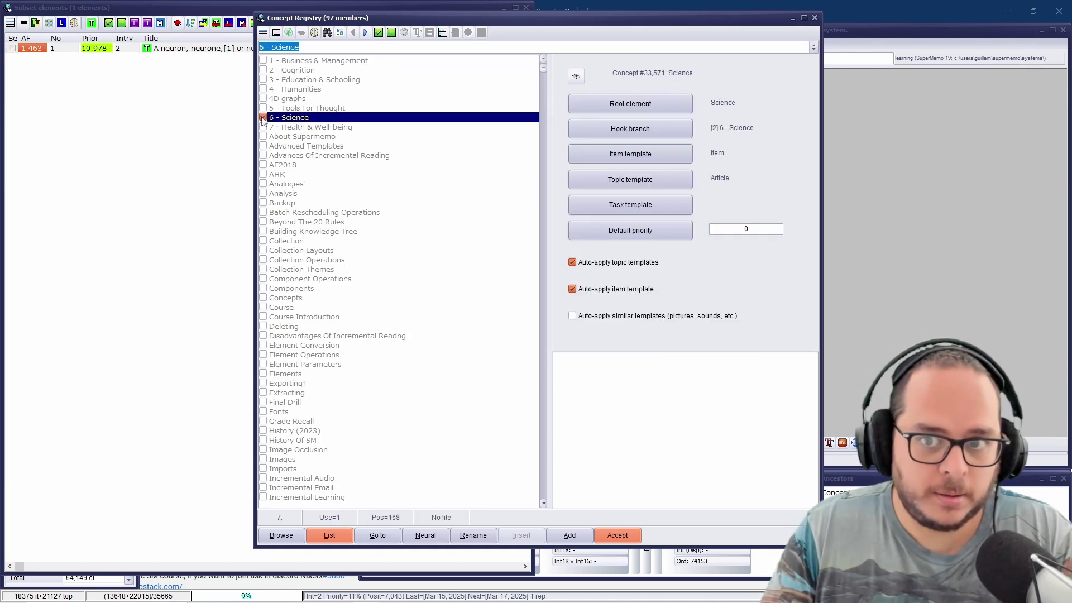
{"action": "left_click", "coordinate": [614, 533]}
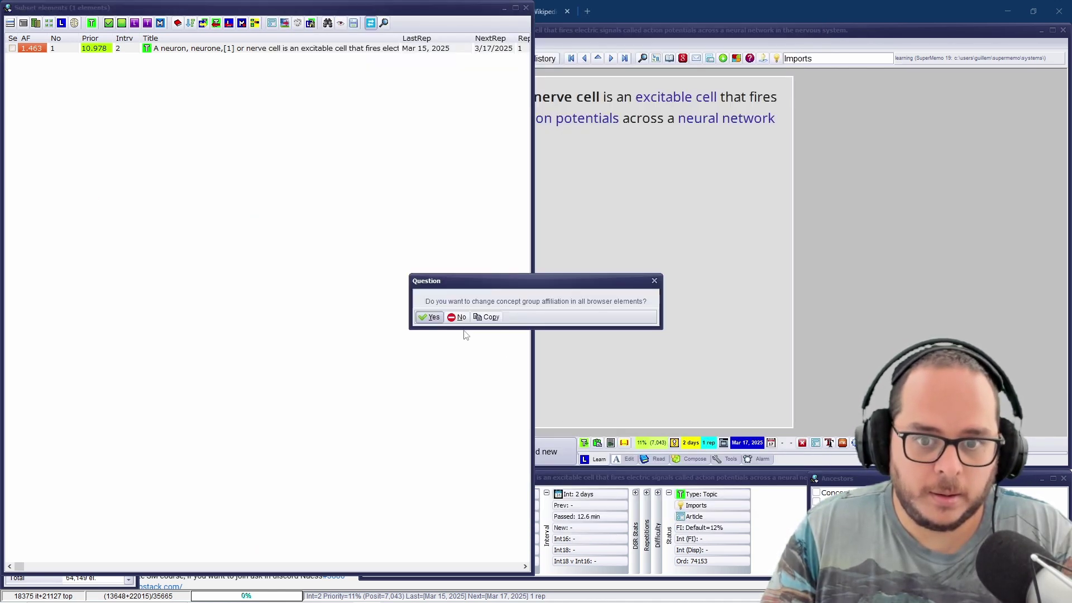
{"action": "left_click", "coordinate": [423, 316]}
{"action": "left_click", "coordinate": [445, 314]}
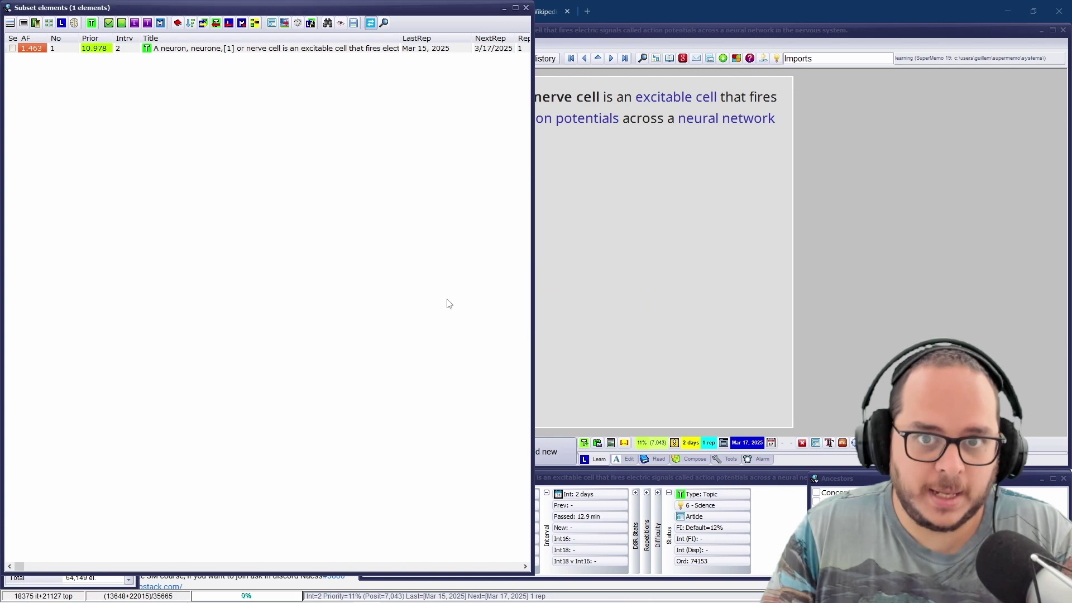
{"action": "left_click_drag", "start_coordinate": [471, 10], "coordinate": [481, 82]}
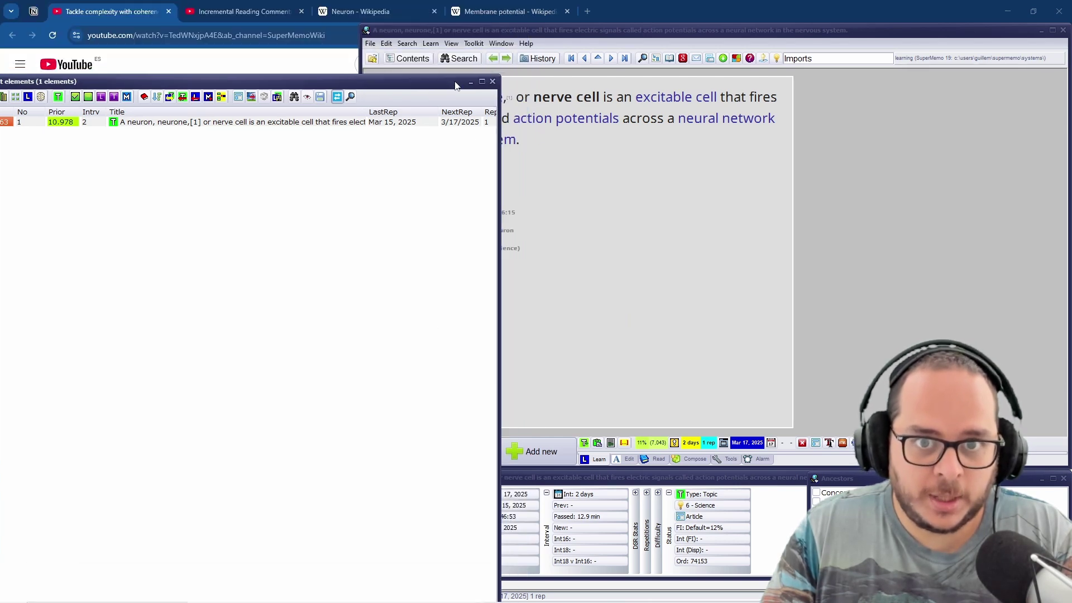
{"action": "left_click", "coordinate": [492, 81]}
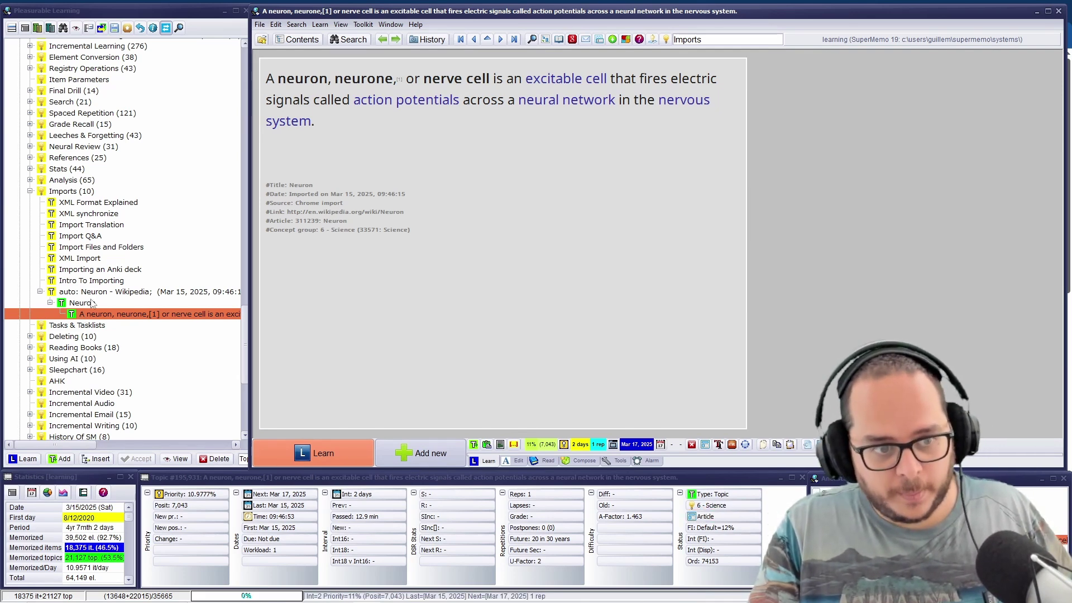
- Compare the concept group of the parent Neuron article with that of its neuron definition extract
{"action": "left_click", "coordinate": [90, 303]}
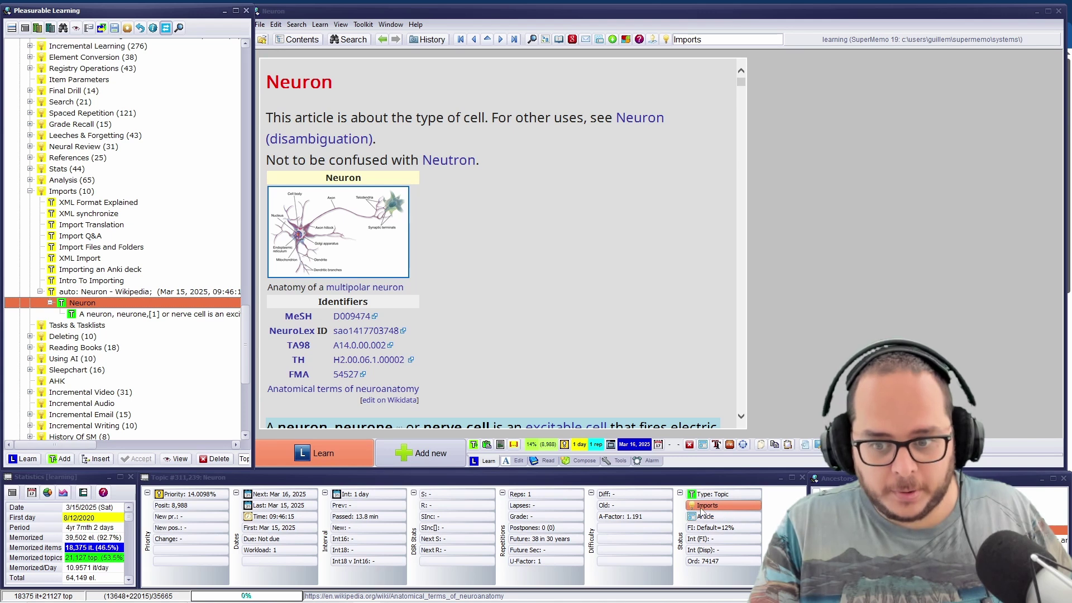
{"action": "left_click", "coordinate": [179, 316]}
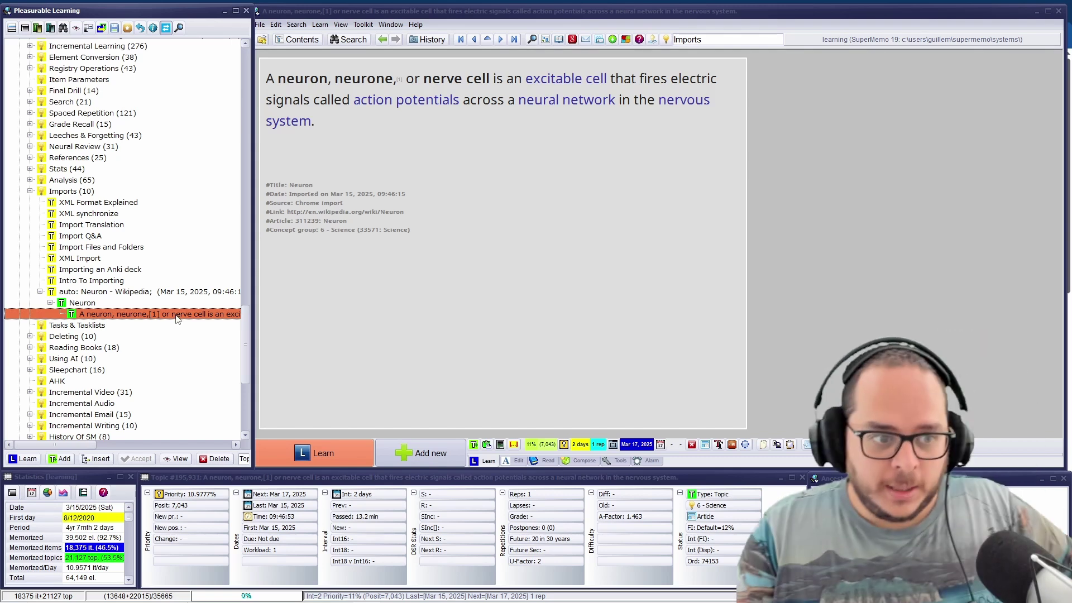
{"action": "left_click", "coordinate": [80, 302]}
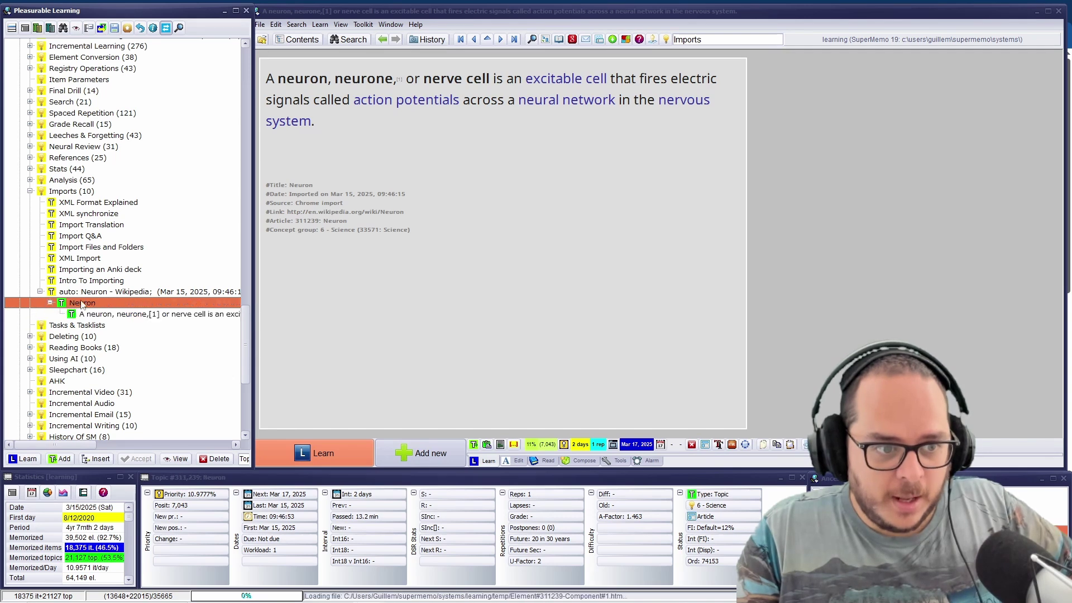
{"action": "left_click", "coordinate": [87, 315]}
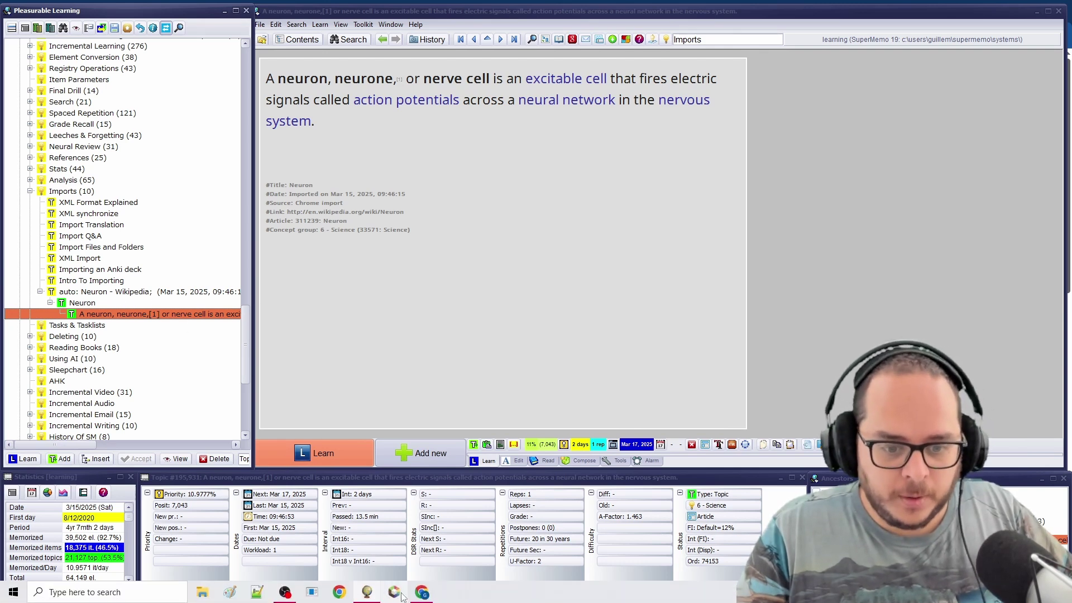
- Return to Chrome and play the coherency branch video in full screen, pausing at 2:58 and 3:07
{"action": "left_click", "coordinate": [422, 592]}
{"action": "left_click", "coordinate": [405, 293]}
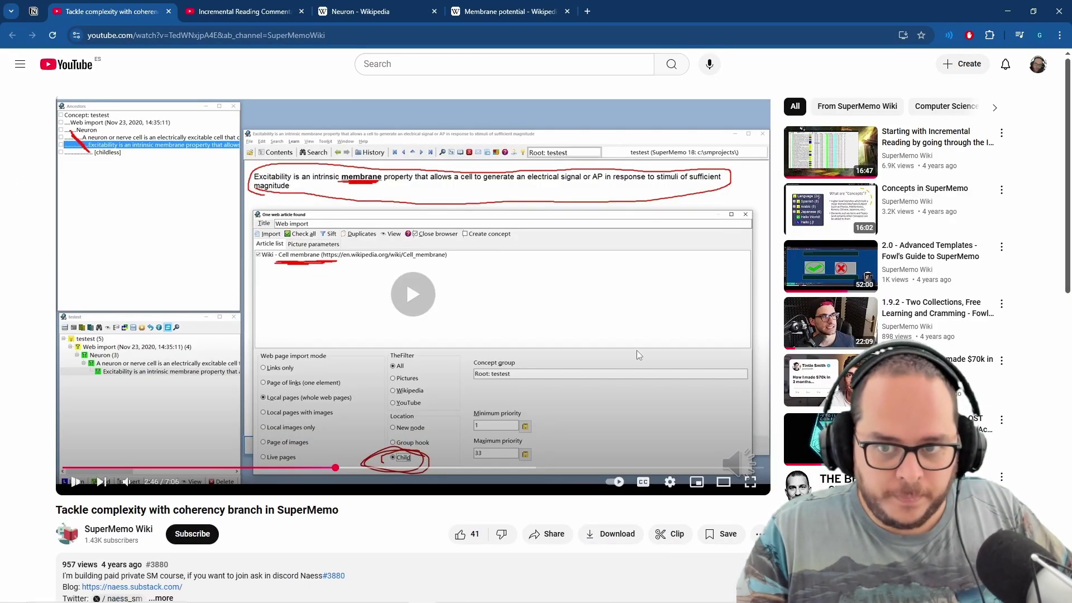
{"action": "left_click", "coordinate": [751, 483]}
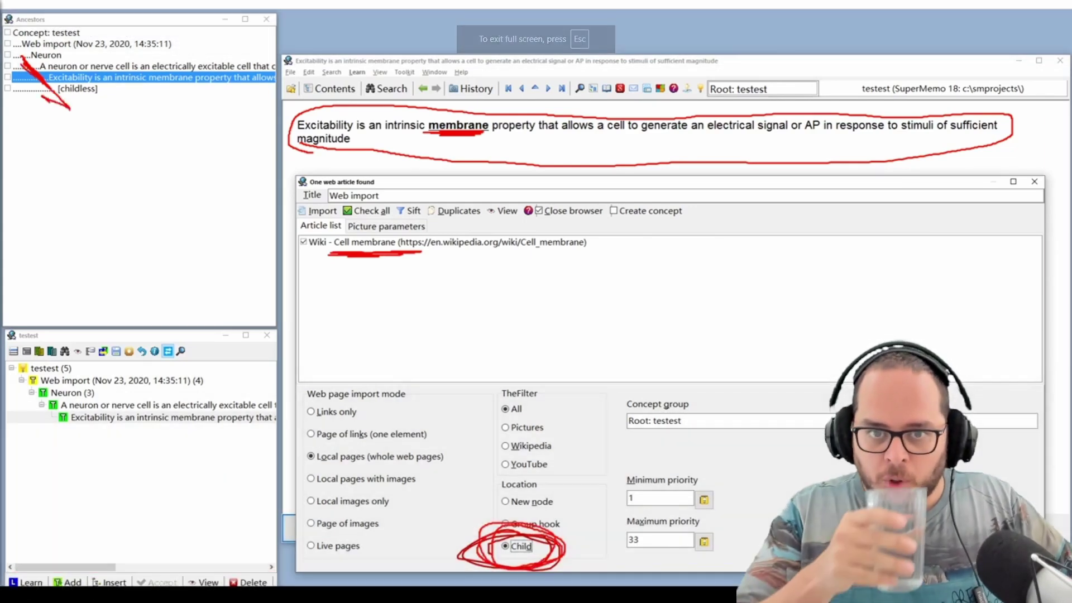
{"action": "mouse_move", "coordinate": [742, 468]}
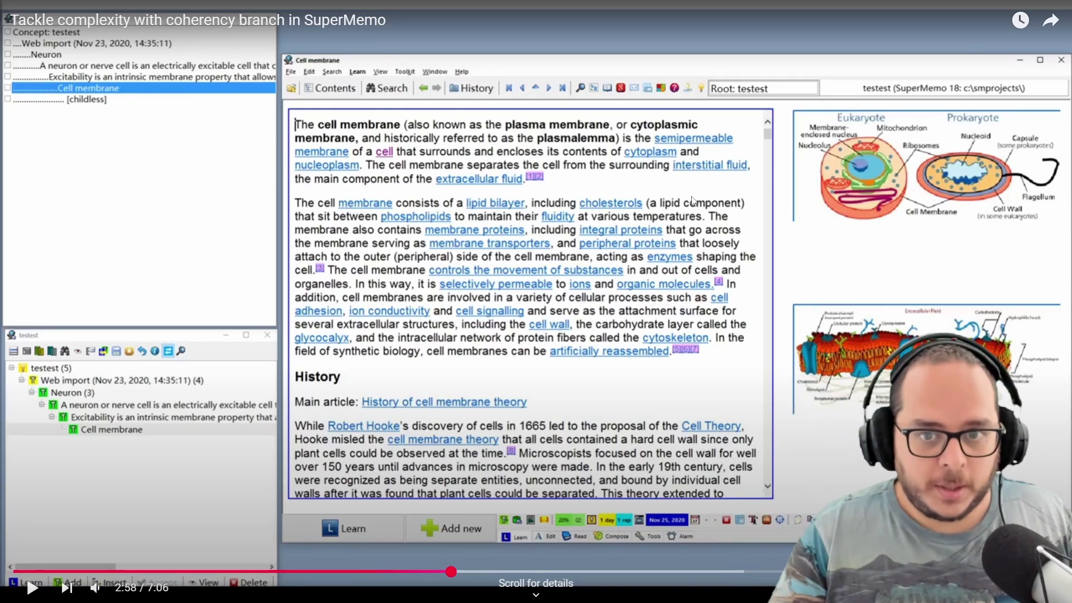
{"action": "key", "text": "space"}
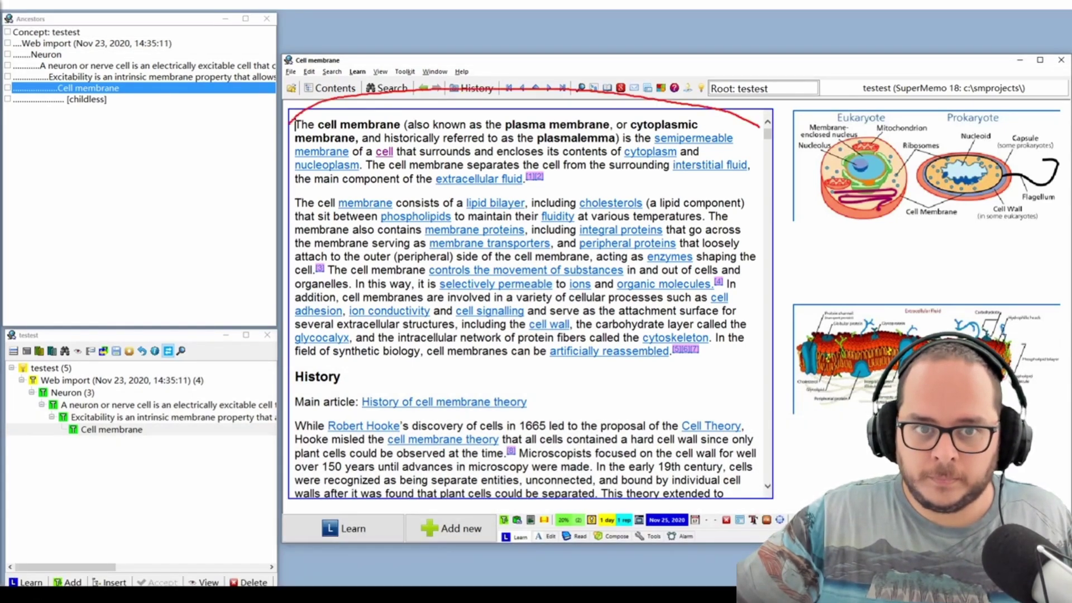
{"action": "mouse_move", "coordinate": [298, 118]}
{"action": "left_mouse_down"}
{"action": "mouse_move", "coordinate": [556, 103]}
{"action": "mouse_move", "coordinate": [747, 124]}
{"action": "mouse_move", "coordinate": [725, 193]}
{"action": "mouse_move", "coordinate": [316, 208]}
{"action": "mouse_move", "coordinate": [299, 124]}
{"action": "left_mouse_up"}
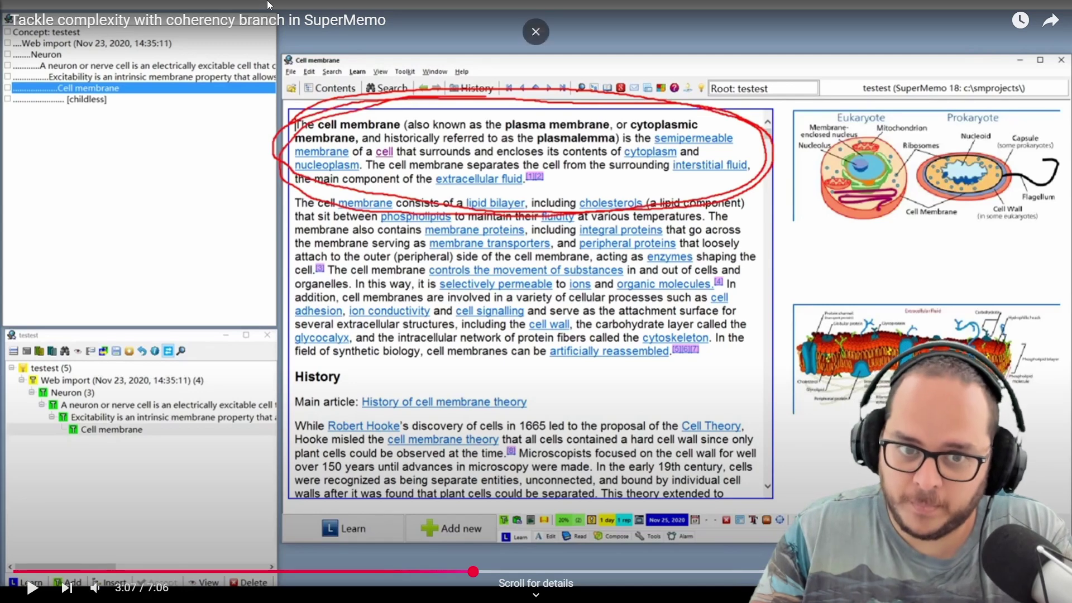
- Continue the coherency branch video, pausing at 3:12 on the cell membrane extract and again at 3:23
{"action": "left_click", "coordinate": [529, 269]}
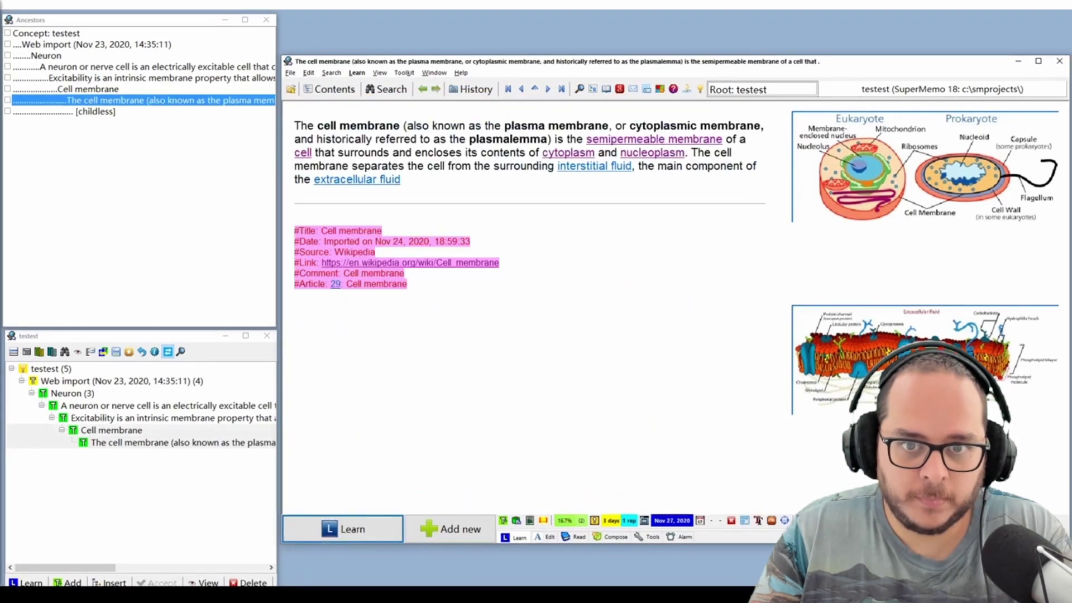
{"action": "key", "text": "space"}
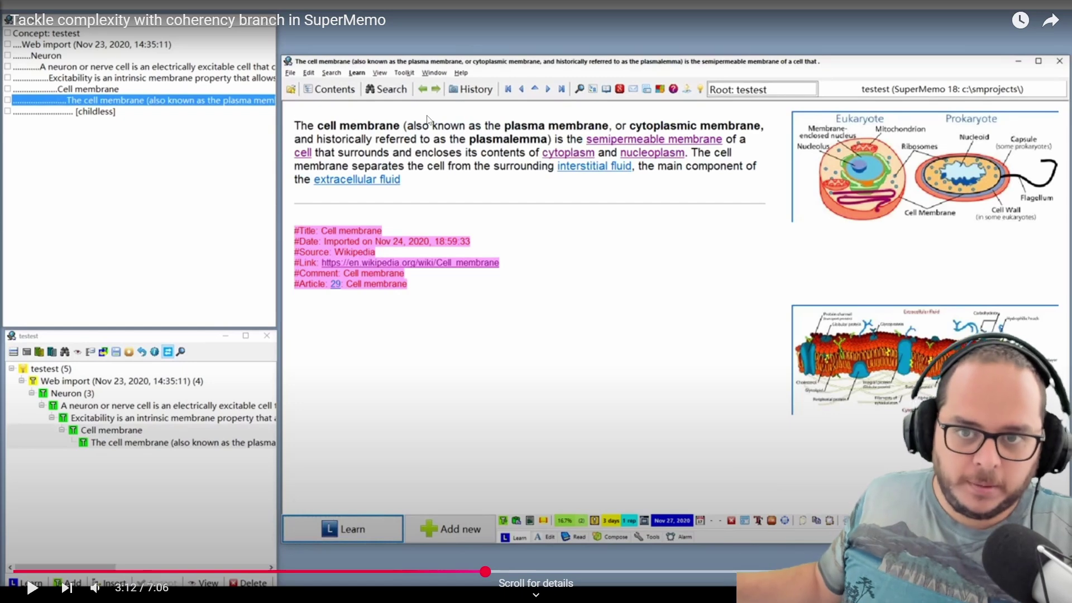
{"action": "left_click", "coordinate": [566, 248]}
{"action": "left_click", "coordinate": [566, 249]}
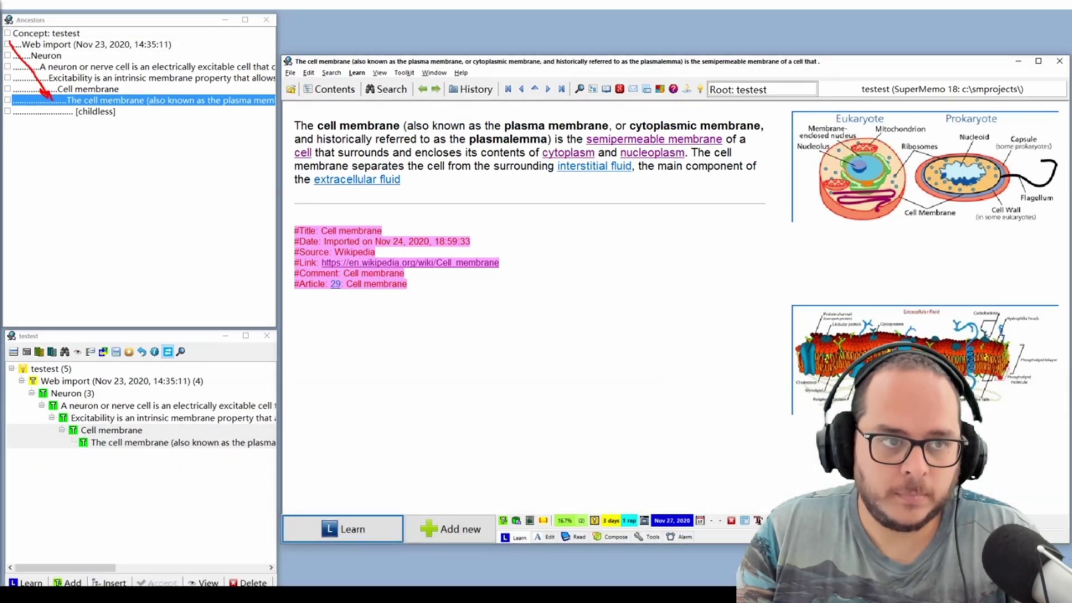
{"action": "left_click", "coordinate": [410, 193]}
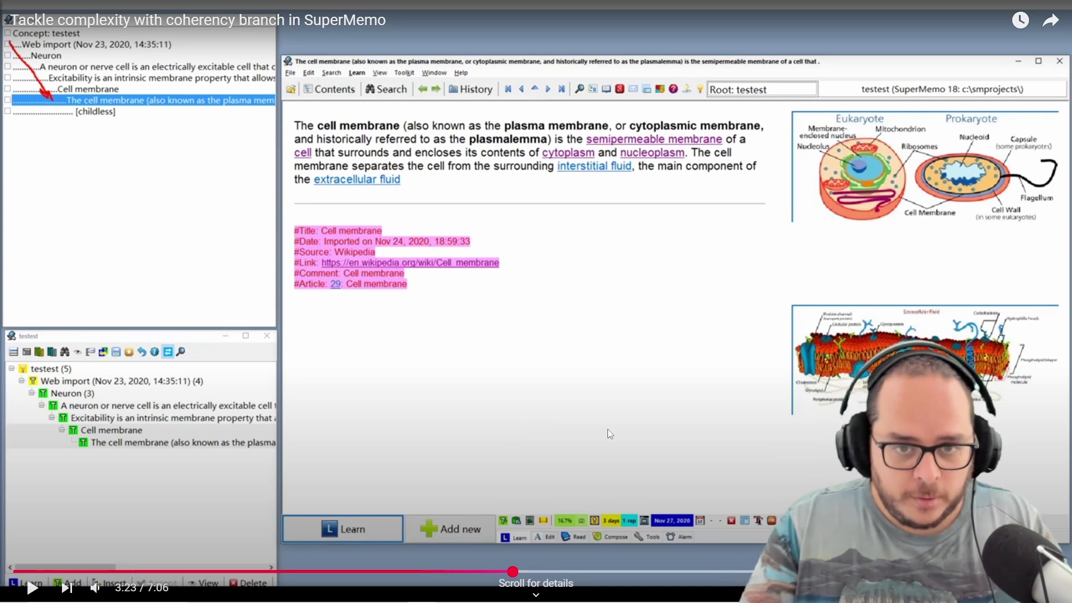
- Leave full screen, switch to SuperMemo and examine the source and article references of the neuron extract
{"action": "key", "text": "Escape"}
{"action": "left_click", "coordinate": [367, 591]}
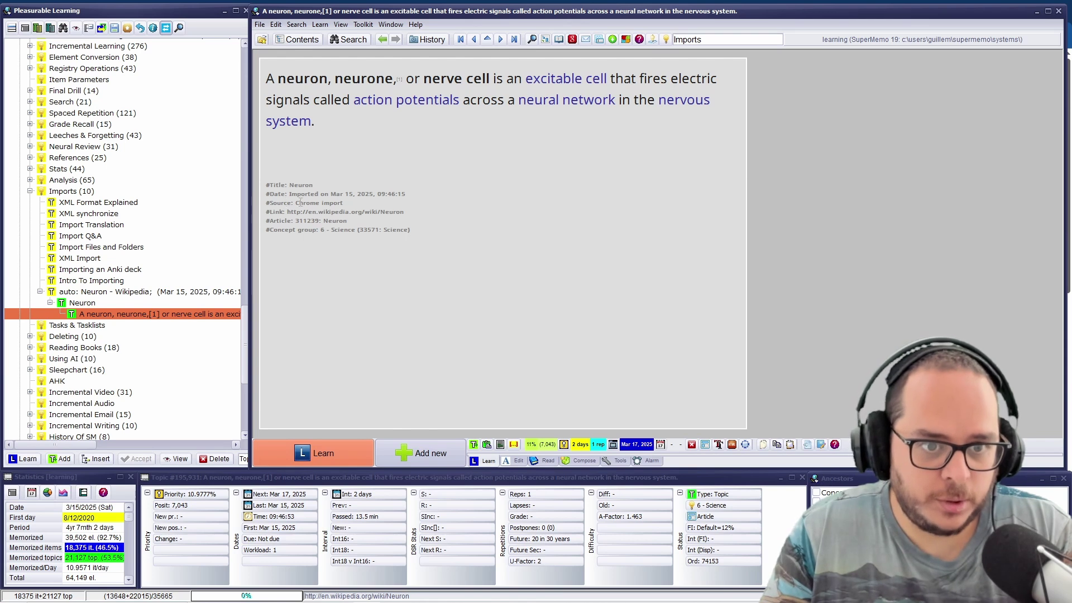
{"action": "left_click_drag", "start_coordinate": [297, 202], "coordinate": [342, 203]}
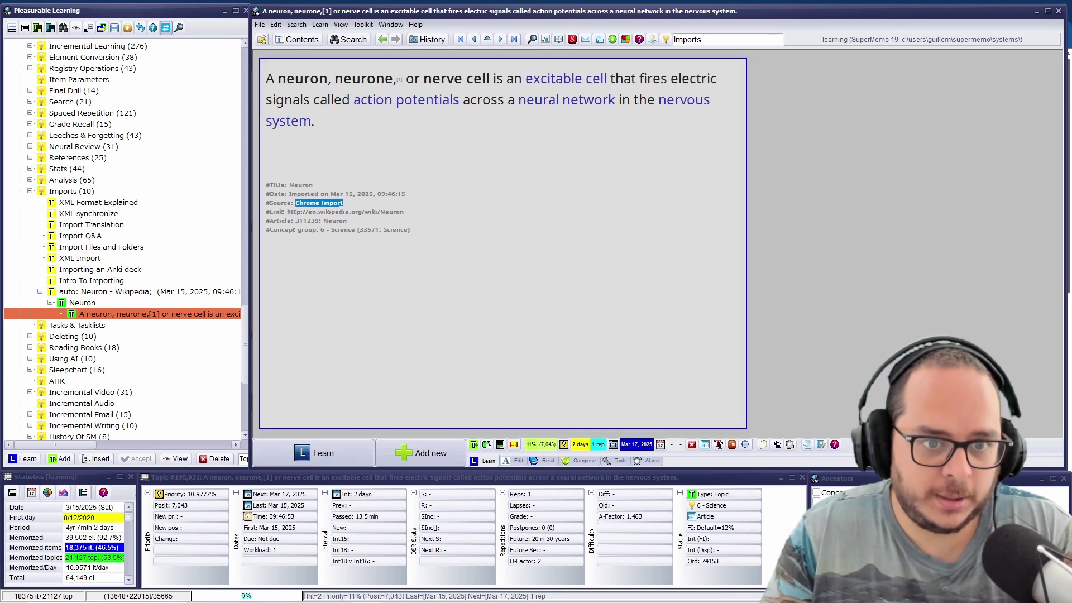
{"action": "left_click_drag", "start_coordinate": [407, 214], "coordinate": [346, 225]}
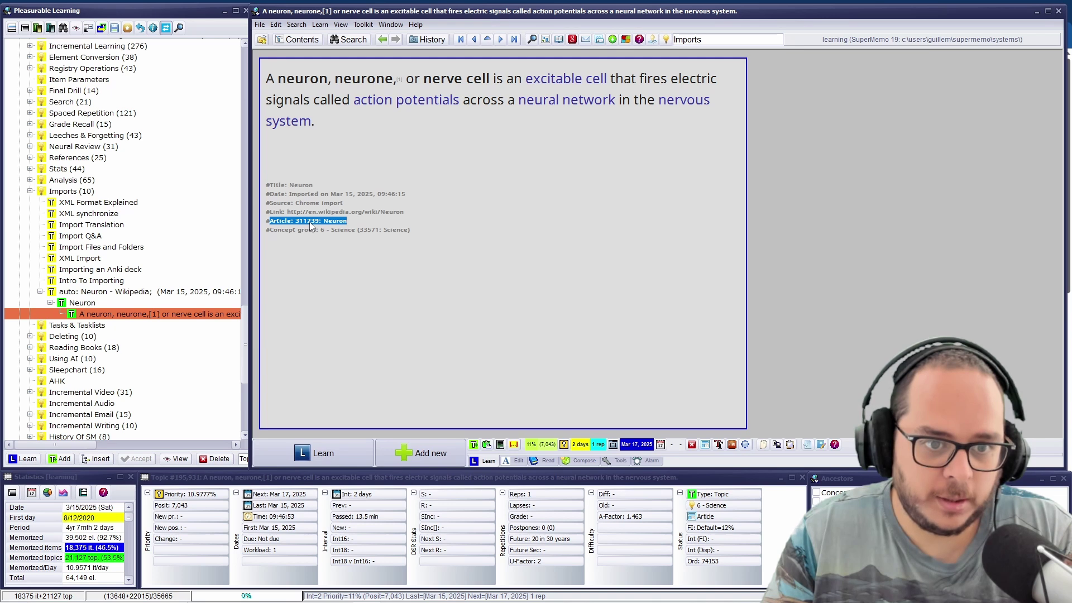
{"action": "double_click", "coordinate": [335, 222]}
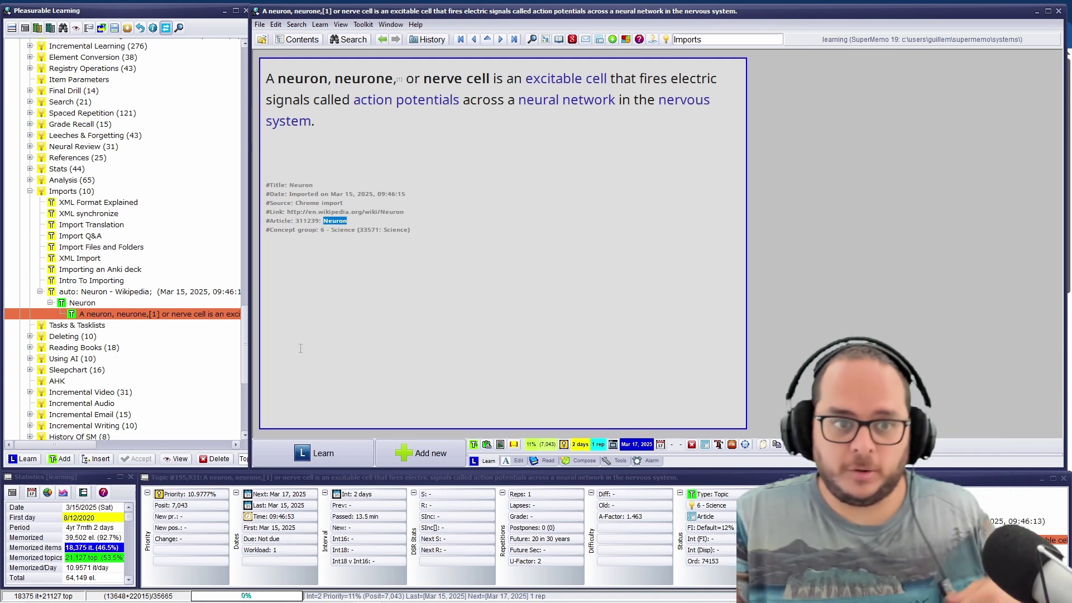
- Extract the "They are located in the brain and spinal cord" passage from the Neuron article, and "chemical neurotransmitters to pass" from it
{"action": "left_click", "coordinate": [81, 303]}
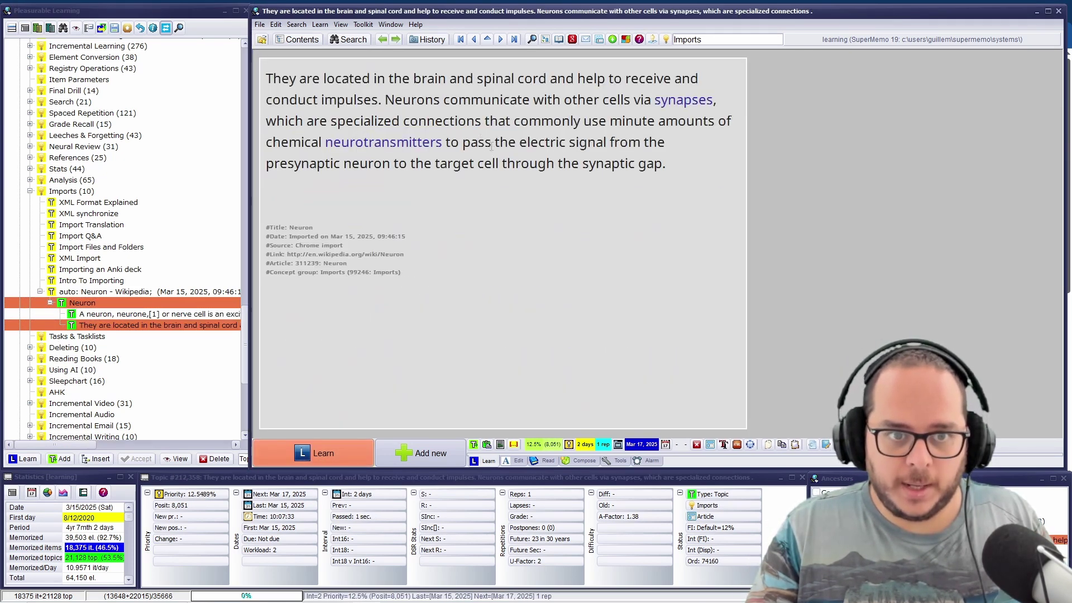
{"action": "left_click_drag", "start_coordinate": [491, 146], "coordinate": [266, 142]}
{"action": "key", "text": "alt+x"}
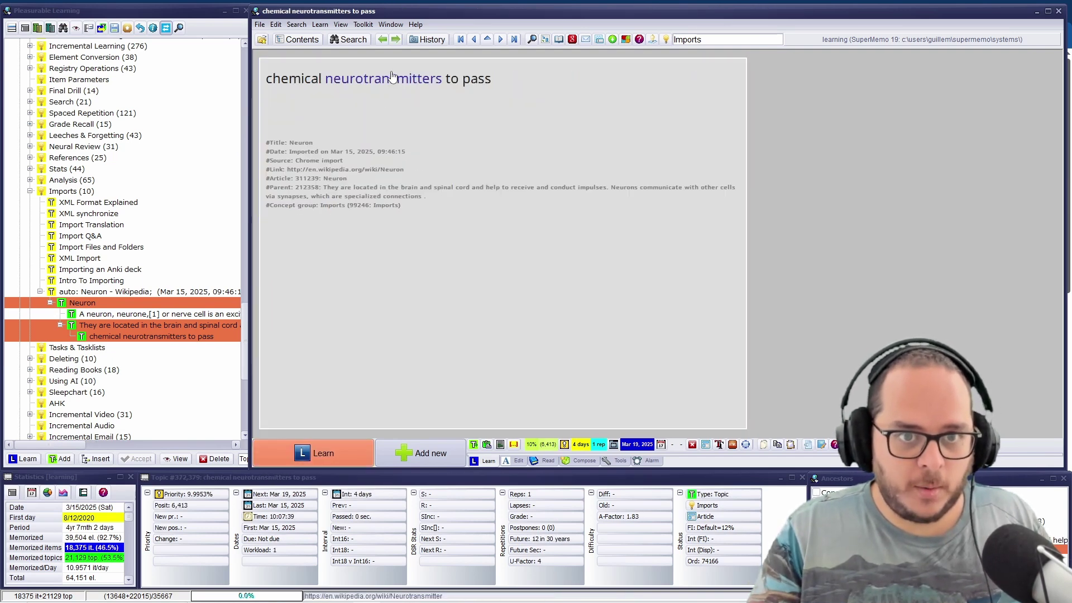
- Import the linked Neurotransmitter article as a child of the "chemical neurotransmitters to pass" extract and reopen the neuron definition extract
{"action": "left_click", "coordinate": [393, 77]}
{"action": "left_click", "coordinate": [279, 59]}
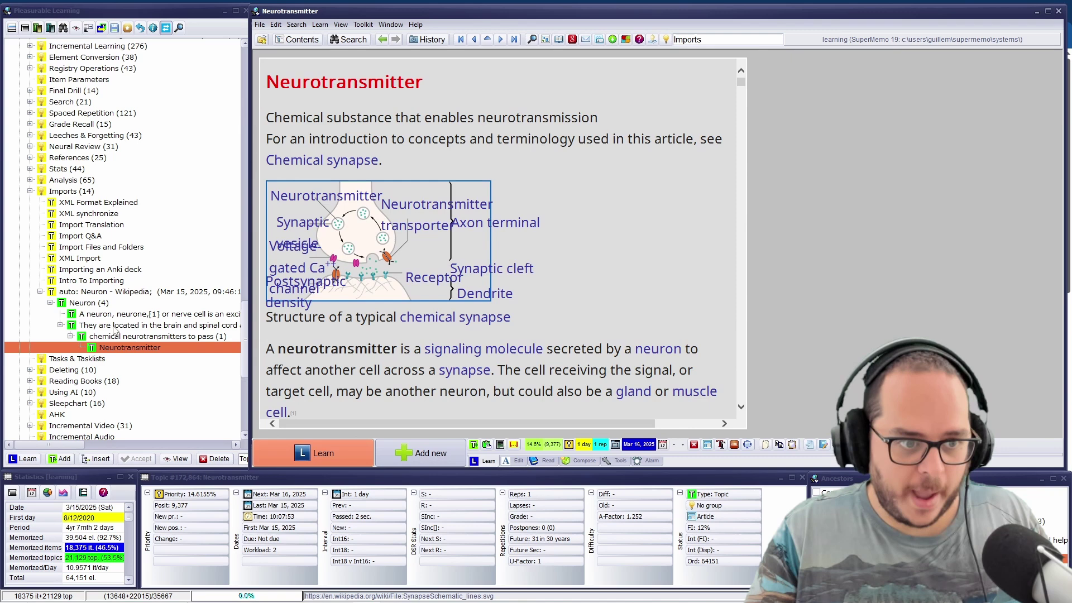
{"action": "left_click", "coordinate": [115, 315]}
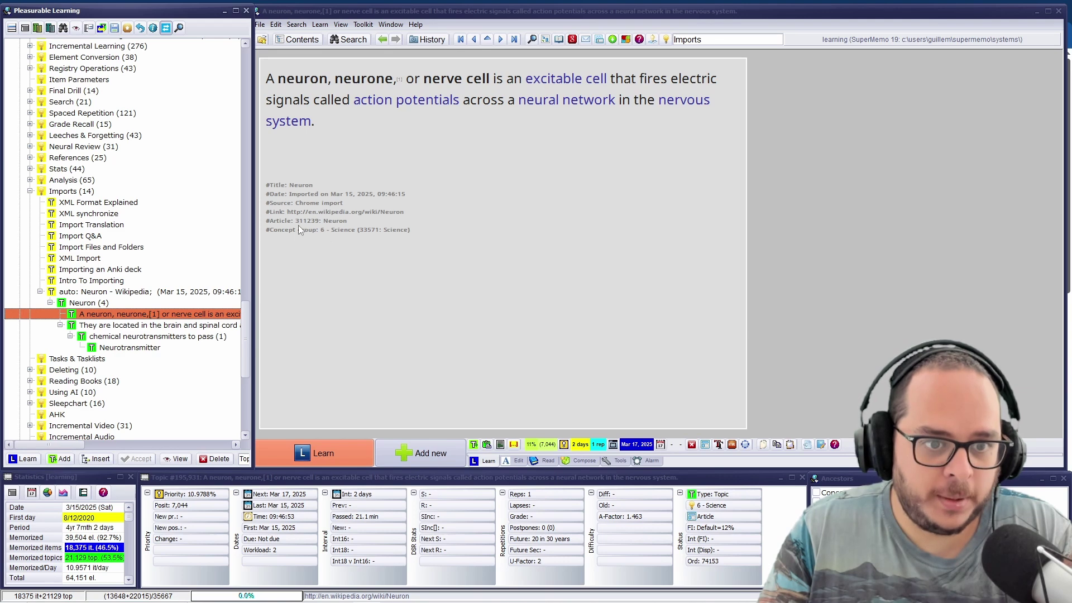
- Compare the article, parent and concept group references of the neuron definition extract and the "chemical neurotransmitters to pass" extract
{"action": "left_click", "coordinate": [271, 221]}
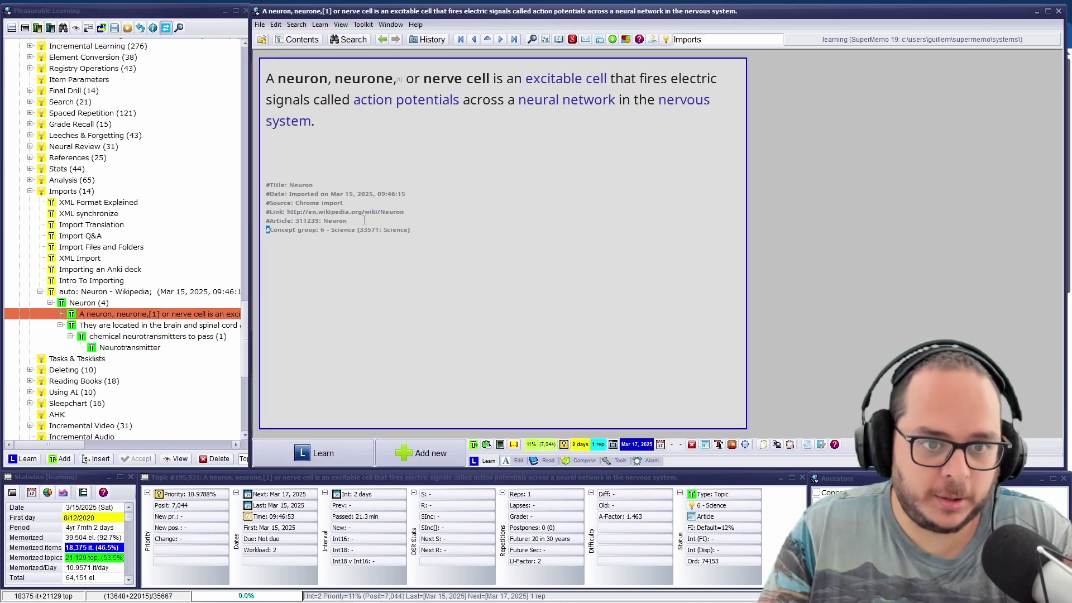
{"action": "double_click", "coordinate": [338, 221]}
{"action": "left_click", "coordinate": [167, 336]}
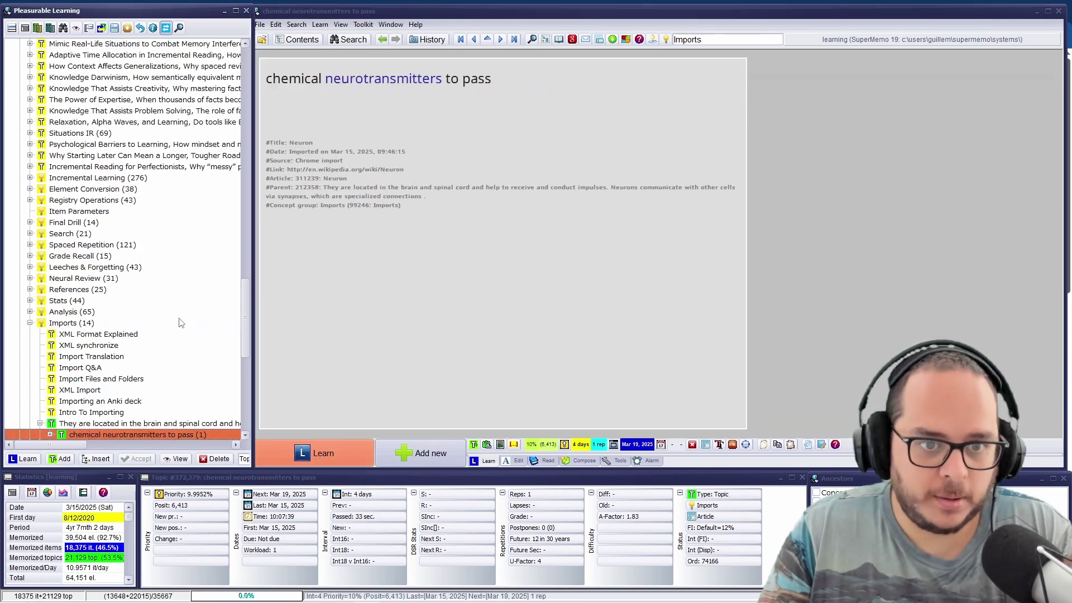
{"action": "left_click_drag", "start_coordinate": [347, 178], "coordinate": [452, 195]}
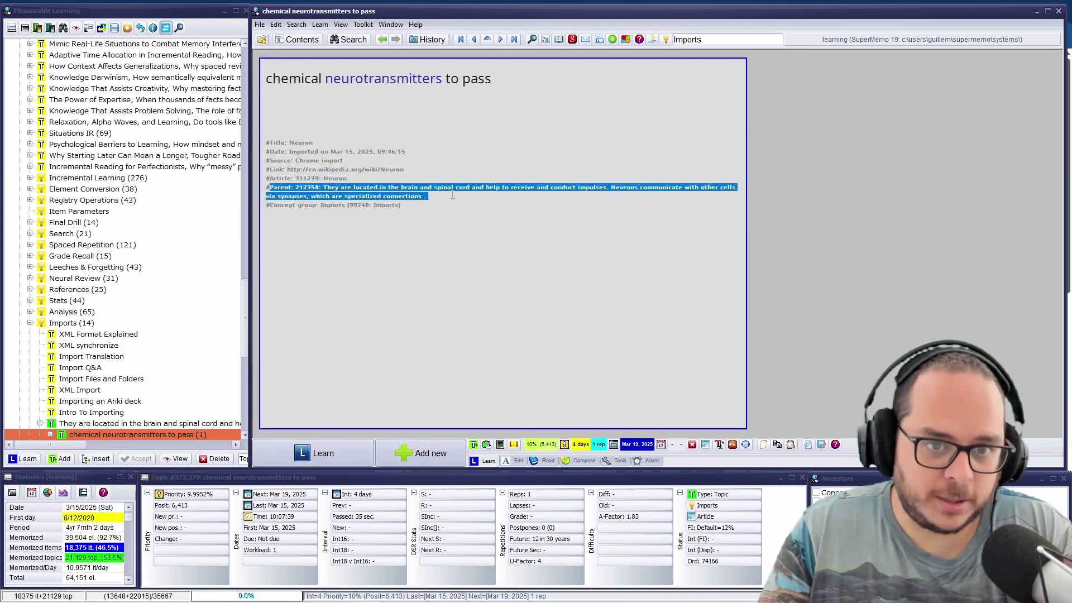
- Open the imported Neurotransmitter article and examine the parent reference at its end
{"action": "left_click", "coordinate": [244, 435]}
{"action": "scroll", "coordinate": [244, 435], "scroll_direction": "down", "scroll_amount": 2}
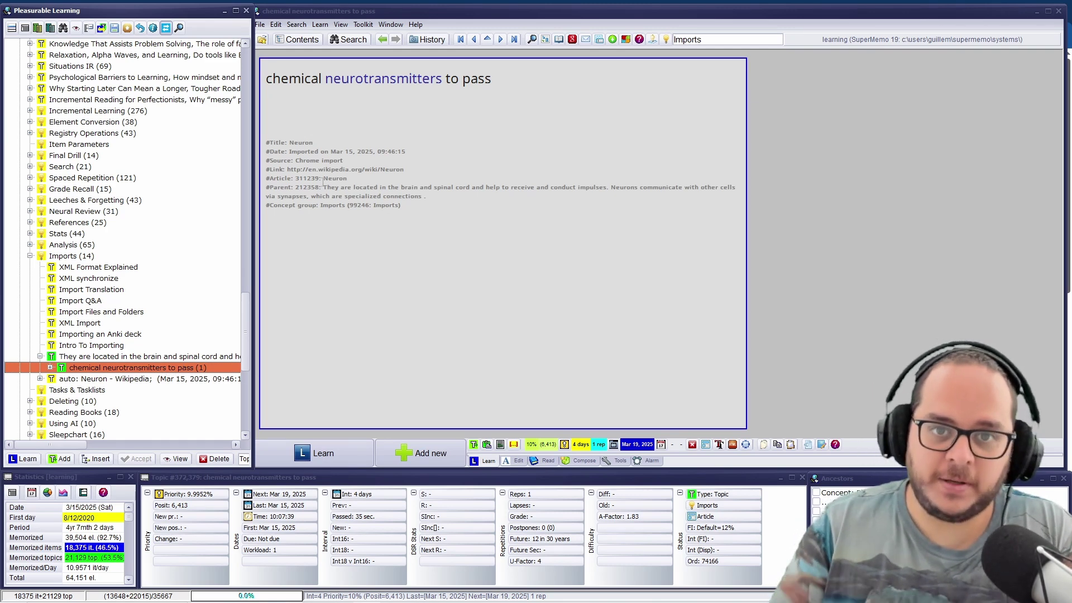
{"action": "left_click", "coordinate": [103, 379]}
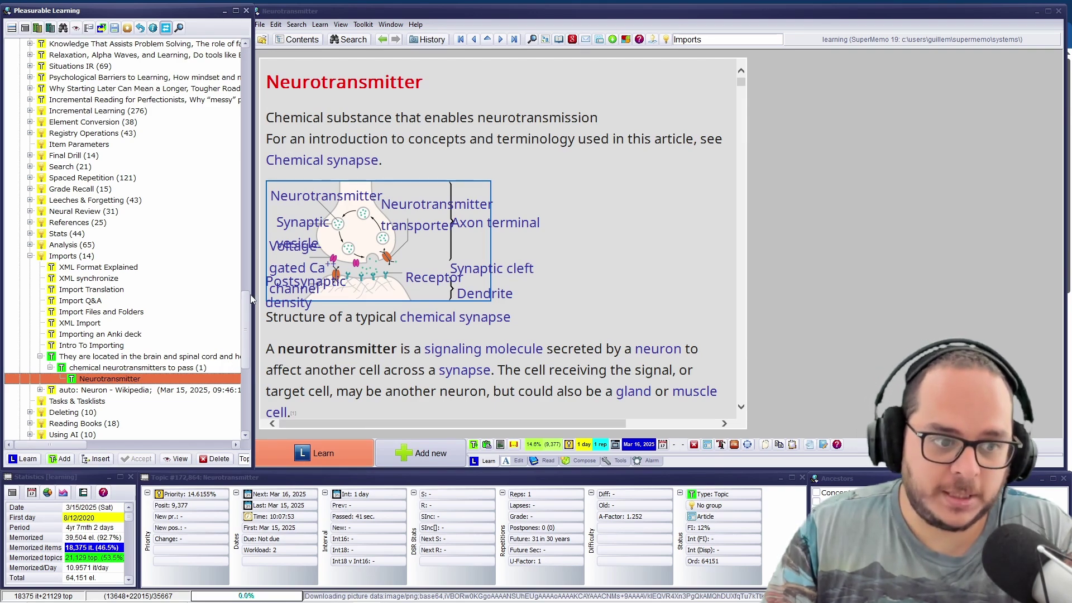
{"action": "left_click_drag", "start_coordinate": [743, 84], "coordinate": [741, 394]}
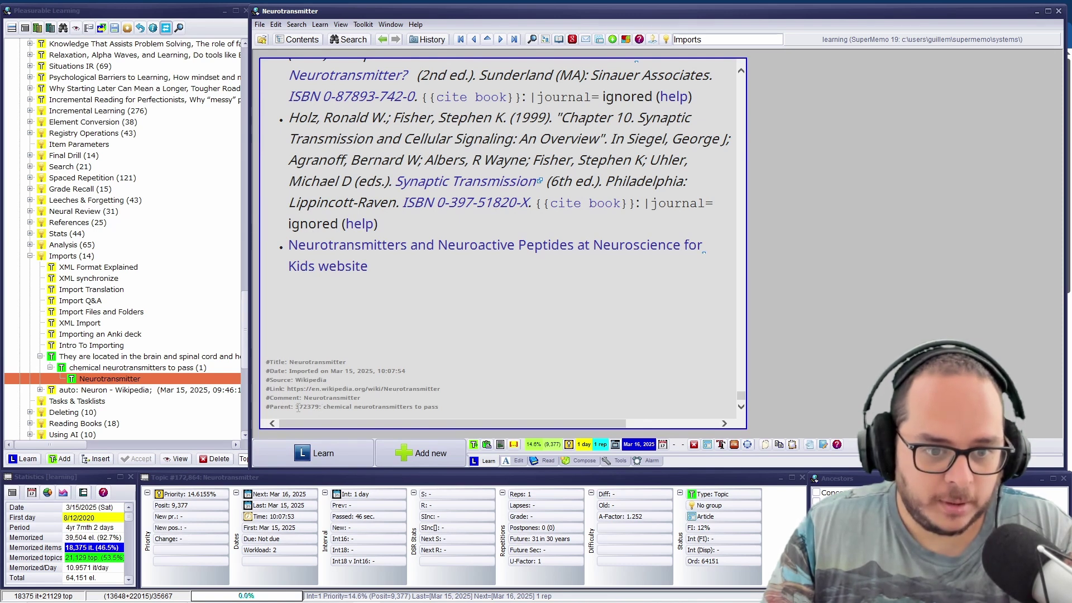
{"action": "left_click_drag", "start_coordinate": [296, 408], "coordinate": [443, 409]}
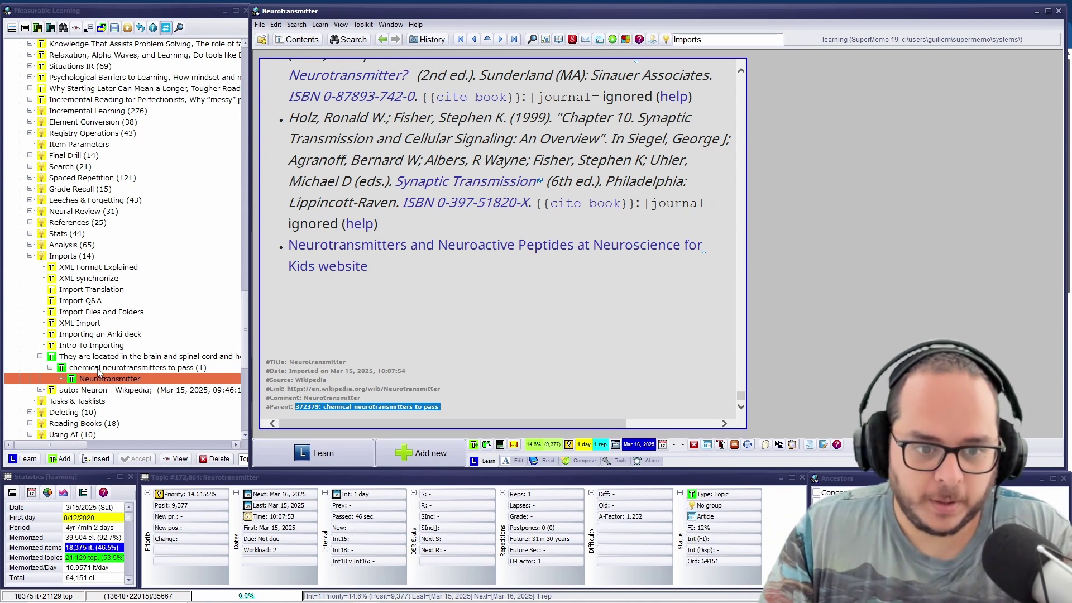
{"action": "key", "text": "Up"}
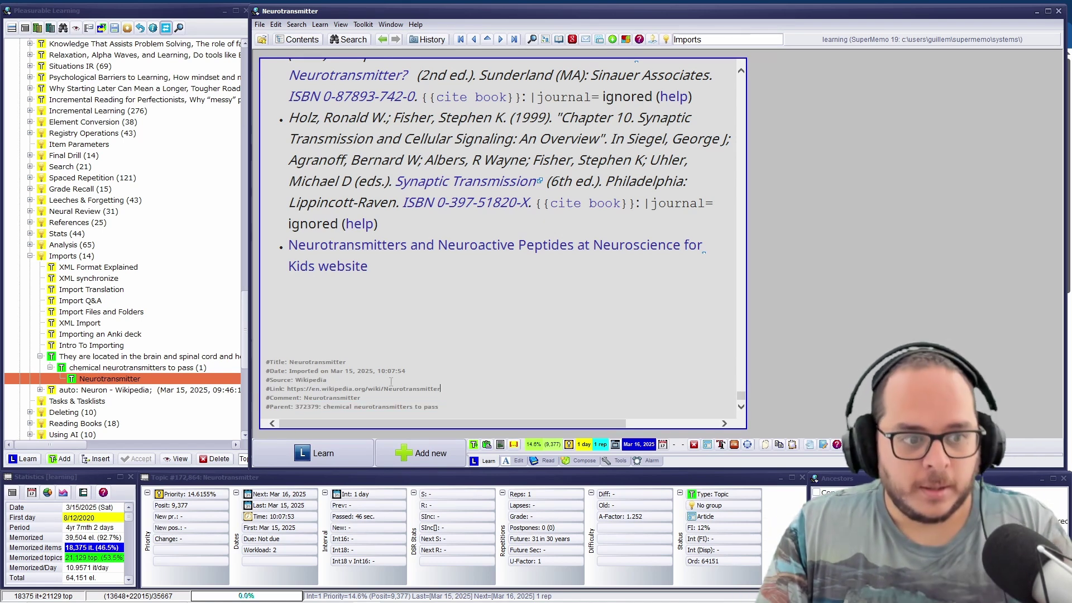
- Open the "They are located in the brain and spinal cord" branch in an element browser and look through its child browser options
{"action": "left_click", "coordinate": [119, 357]}
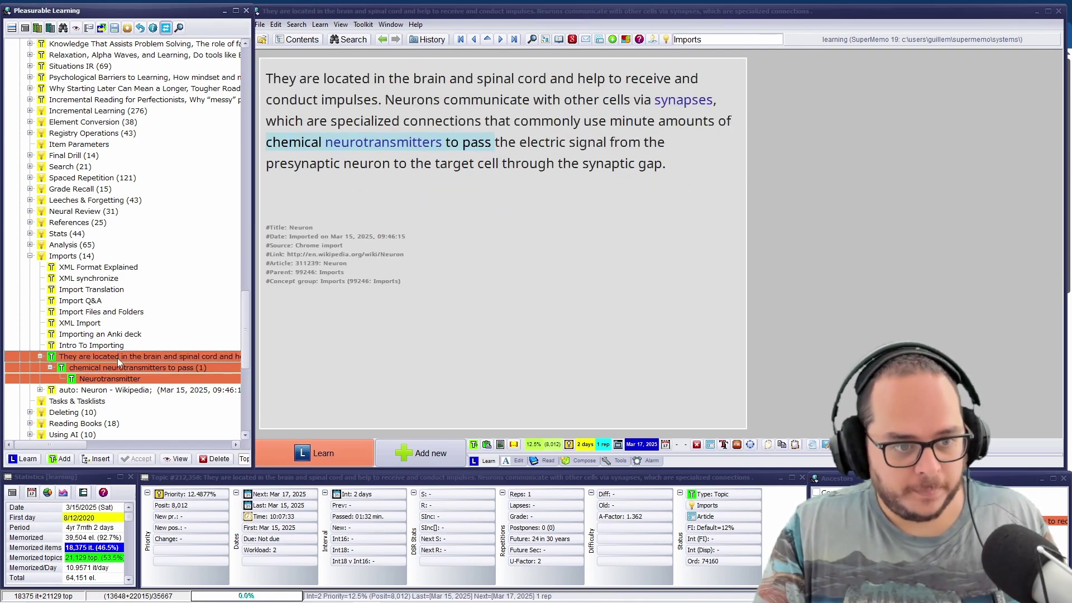
{"action": "left_click", "coordinate": [176, 459]}
{"action": "left_click_drag", "start_coordinate": [338, 86], "coordinate": [406, 34]}
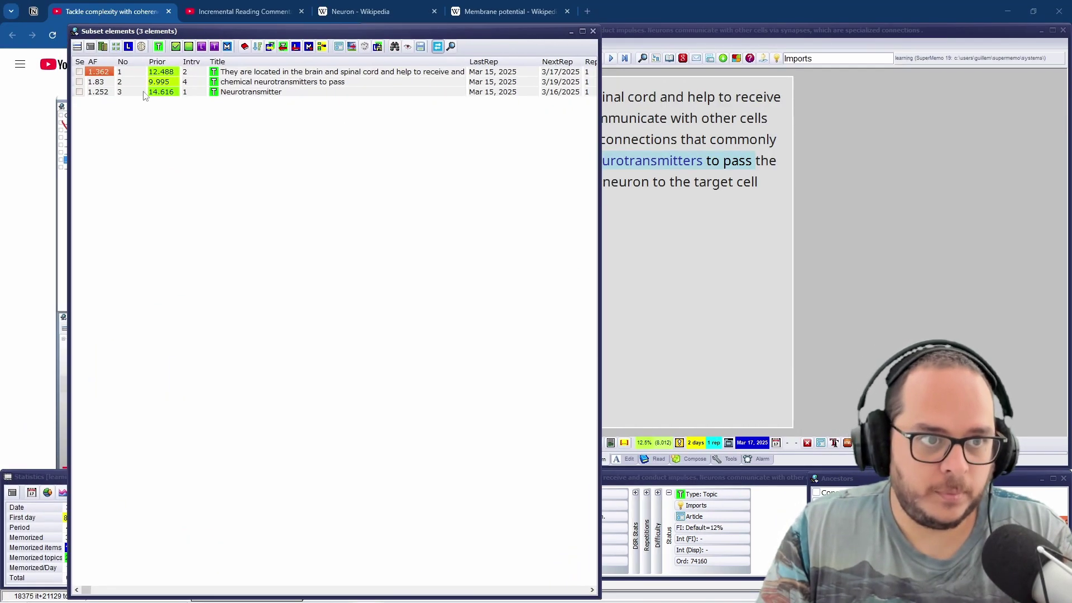
{"action": "left_click", "coordinate": [91, 47]}
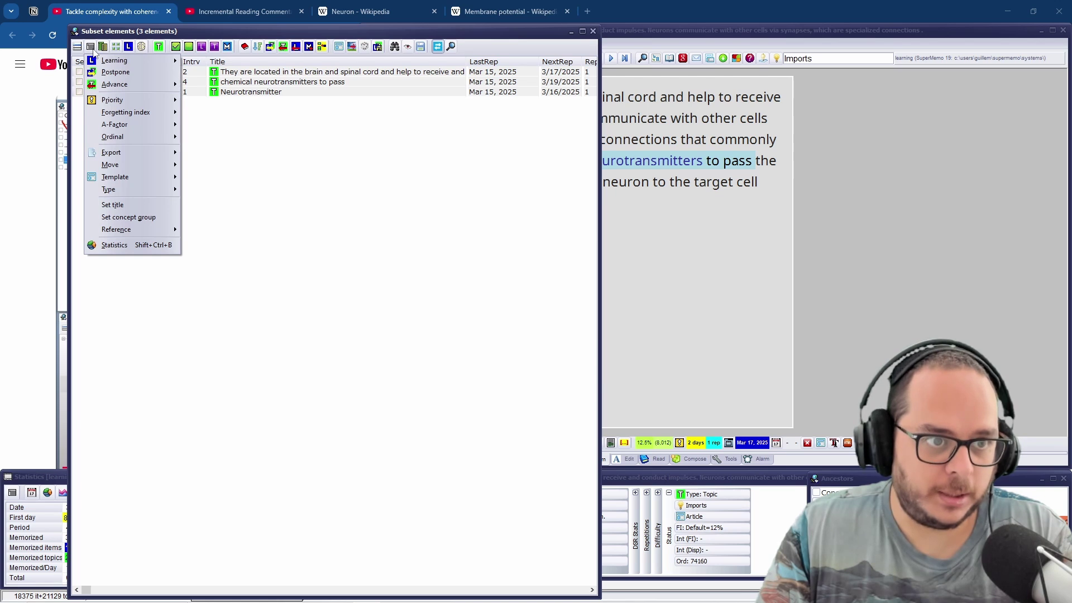
{"action": "left_click", "coordinate": [77, 46]}
{"action": "mouse_move", "coordinate": [94, 100]}
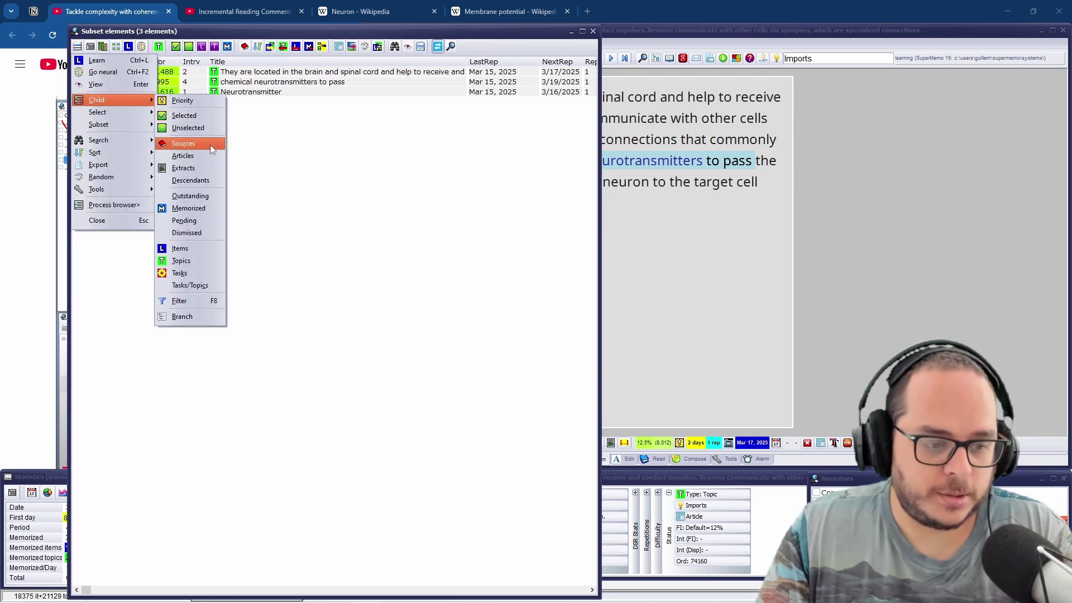
{"action": "left_click_drag", "start_coordinate": [481, 36], "coordinate": [412, 95]}
{"action": "left_click", "coordinate": [501, 43]}
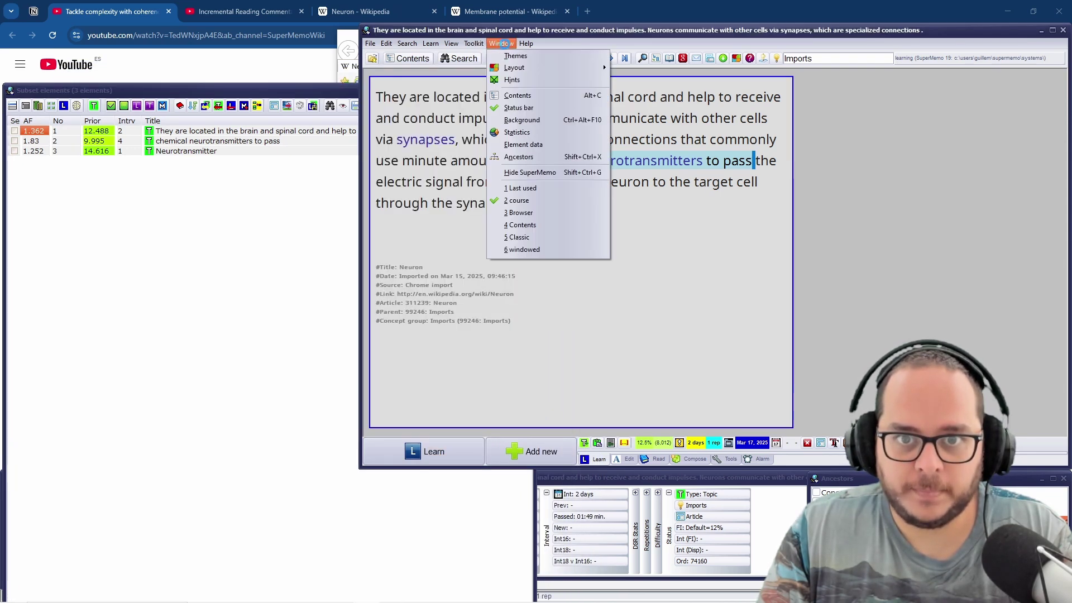
{"action": "left_click", "coordinate": [501, 43]}
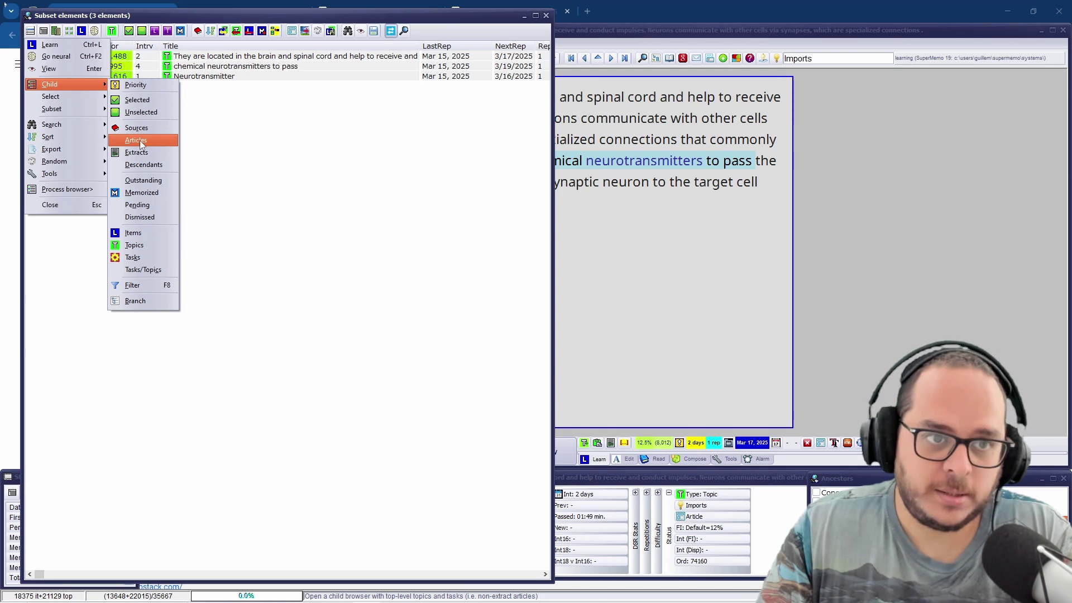
- List only the articles of the branch in a child browser, then close the browser
{"action": "left_click", "coordinate": [140, 141]}
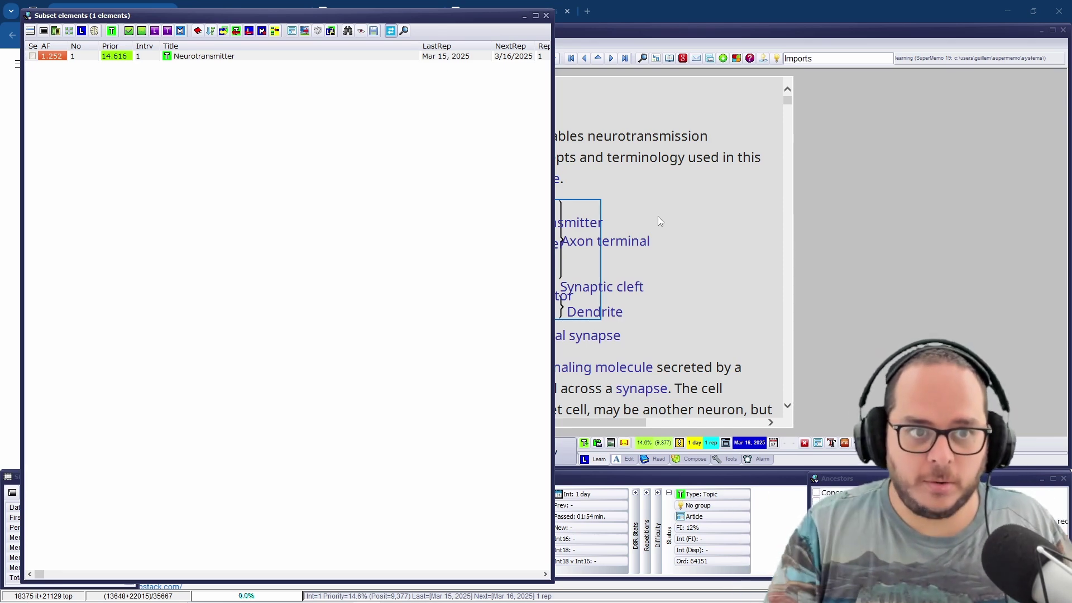
{"action": "left_click", "coordinate": [545, 18]}
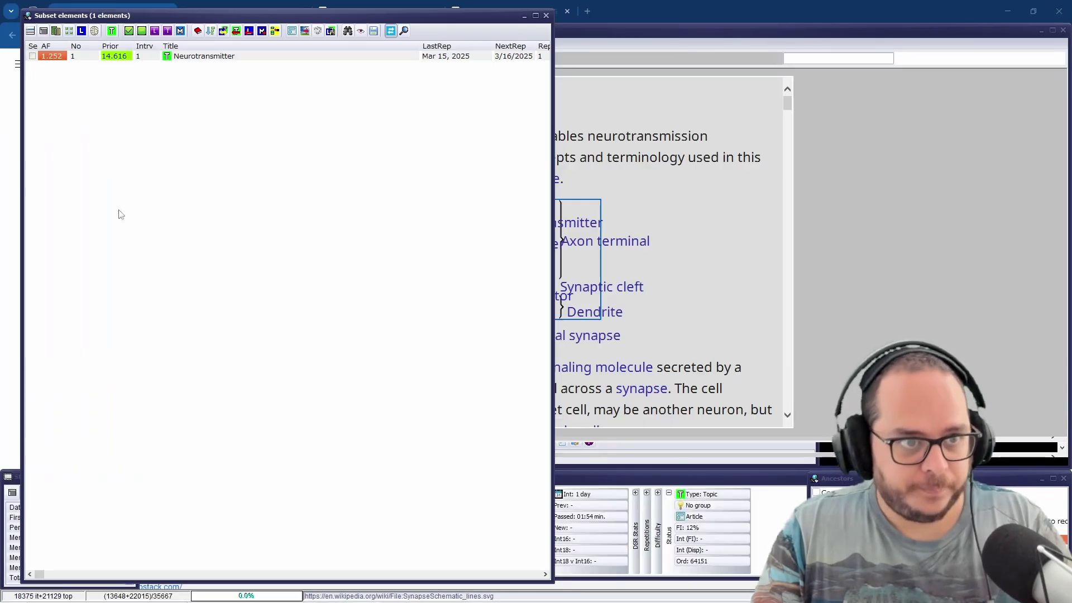
{"action": "left_click", "coordinate": [545, 15]}
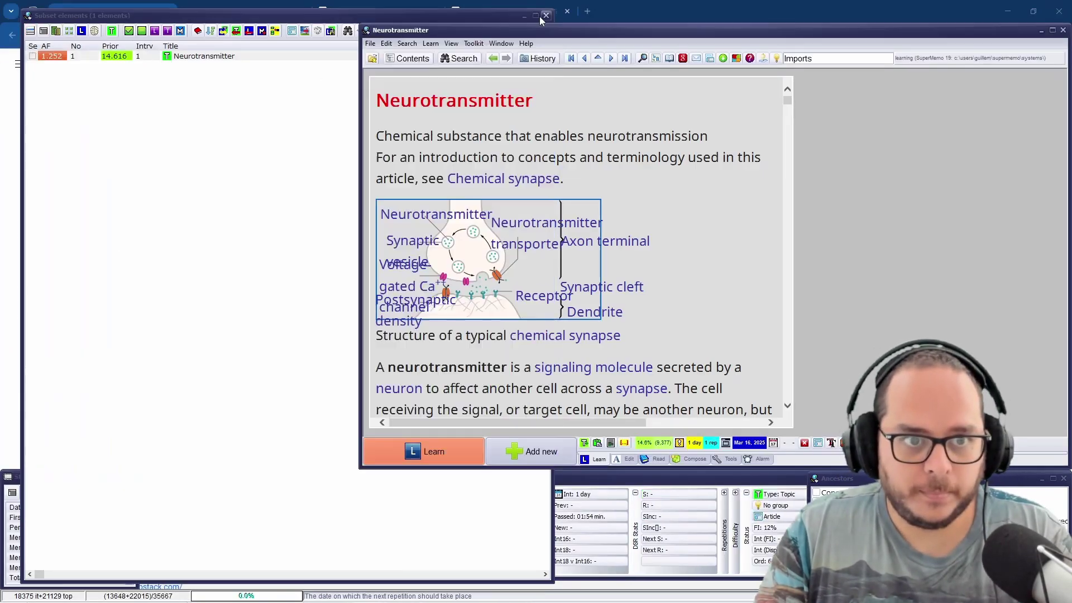
- Browse the "They are located in the brain and spinal cord" branch again, list its sources, select Neuron and close the browser
{"action": "left_click", "coordinate": [106, 357]}
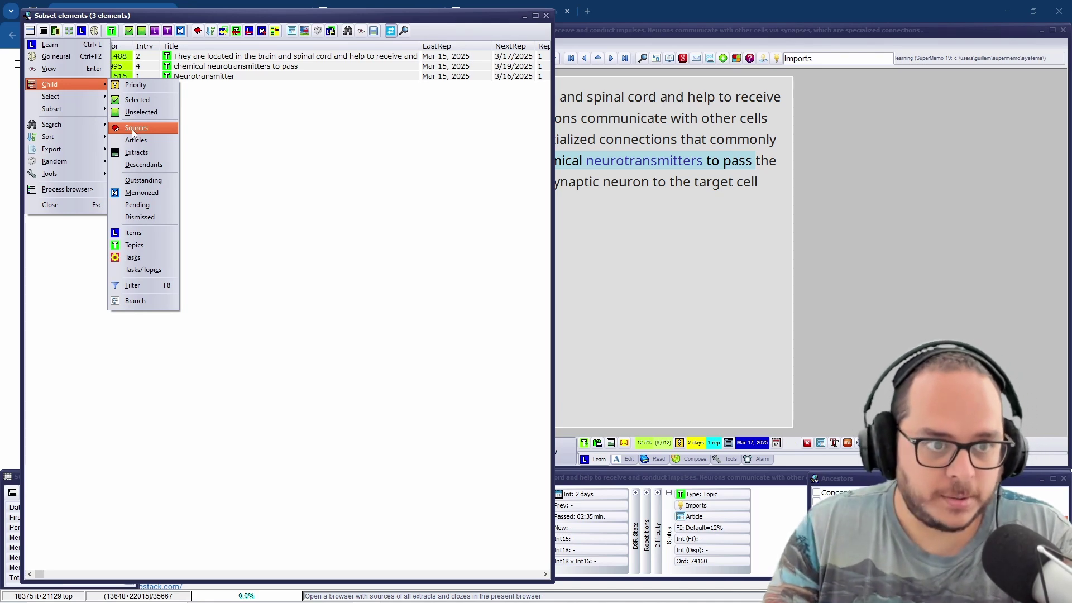
{"action": "left_click", "coordinate": [134, 129]}
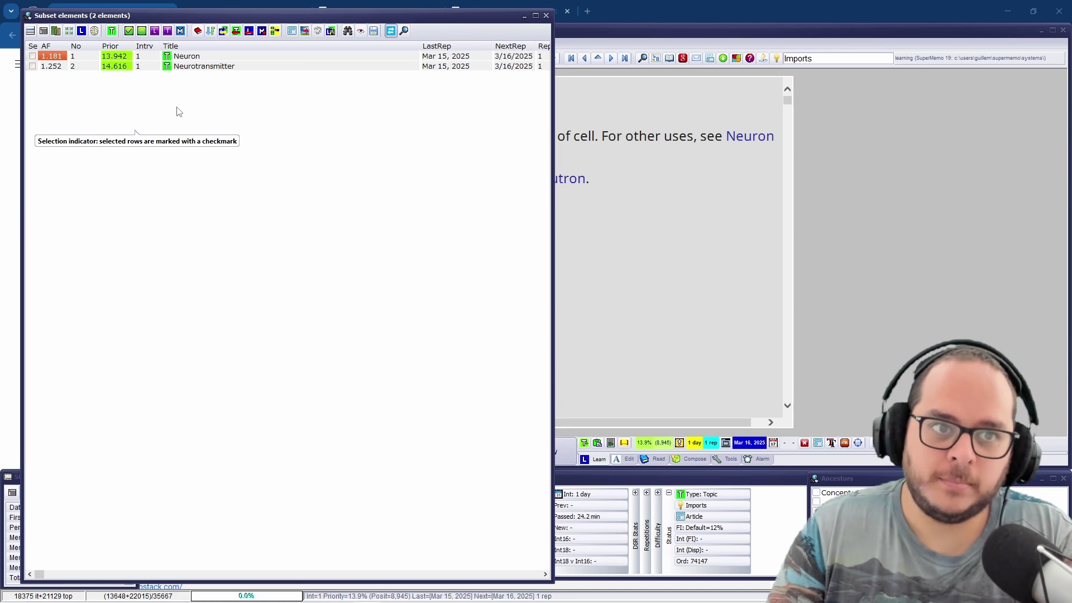
{"action": "left_click", "coordinate": [186, 60]}
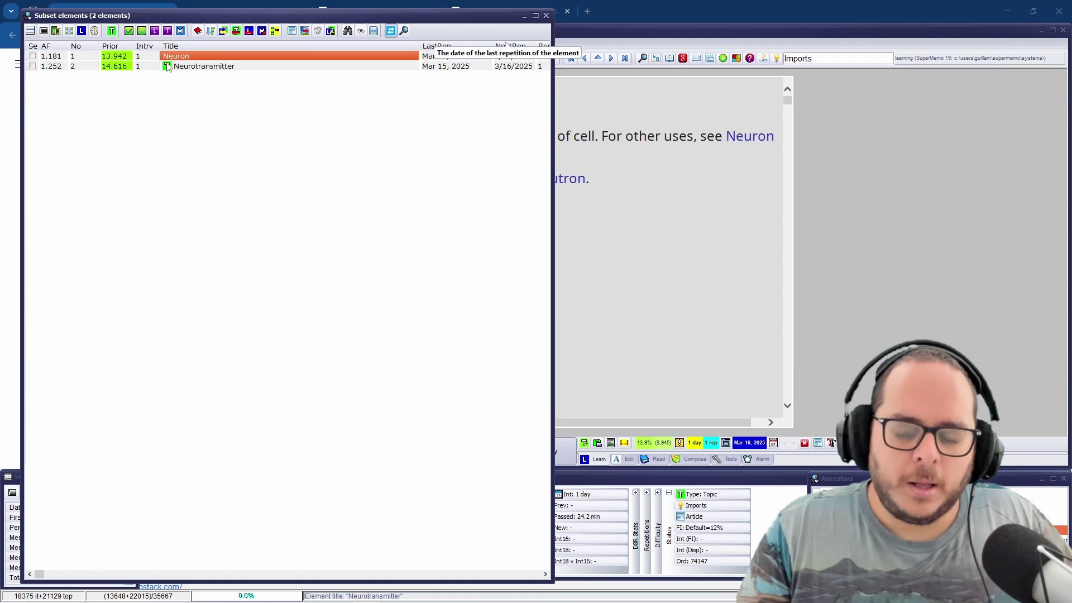
{"action": "left_click", "coordinate": [548, 17]}
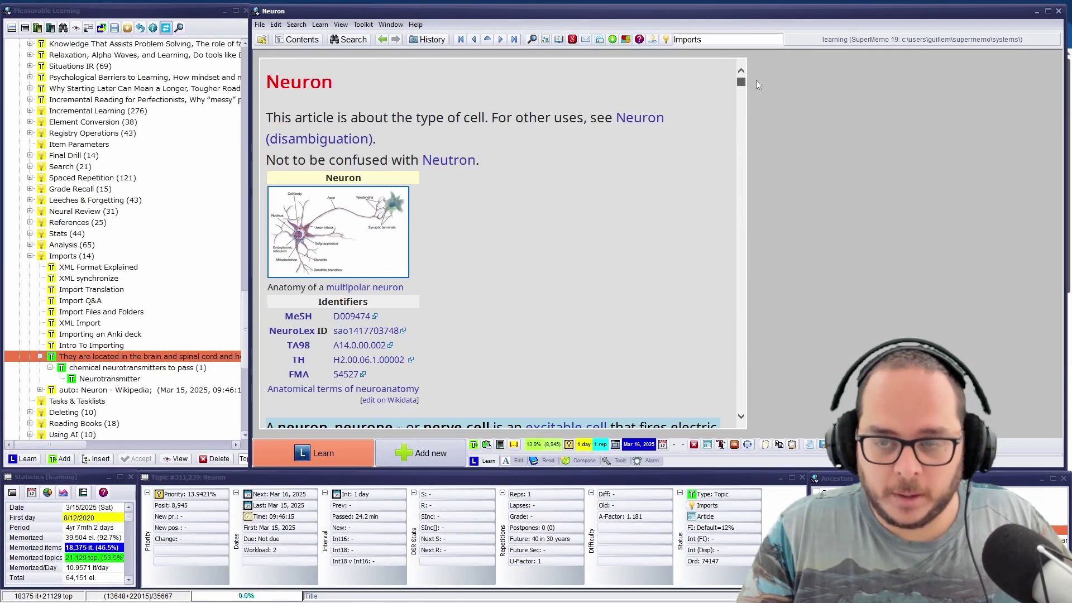
- Examine the reference block at the end of the Neuron article and locate the command for the References registry
{"action": "key", "text": "ctrl+End"}
{"action": "left_click", "coordinate": [384, 413]}
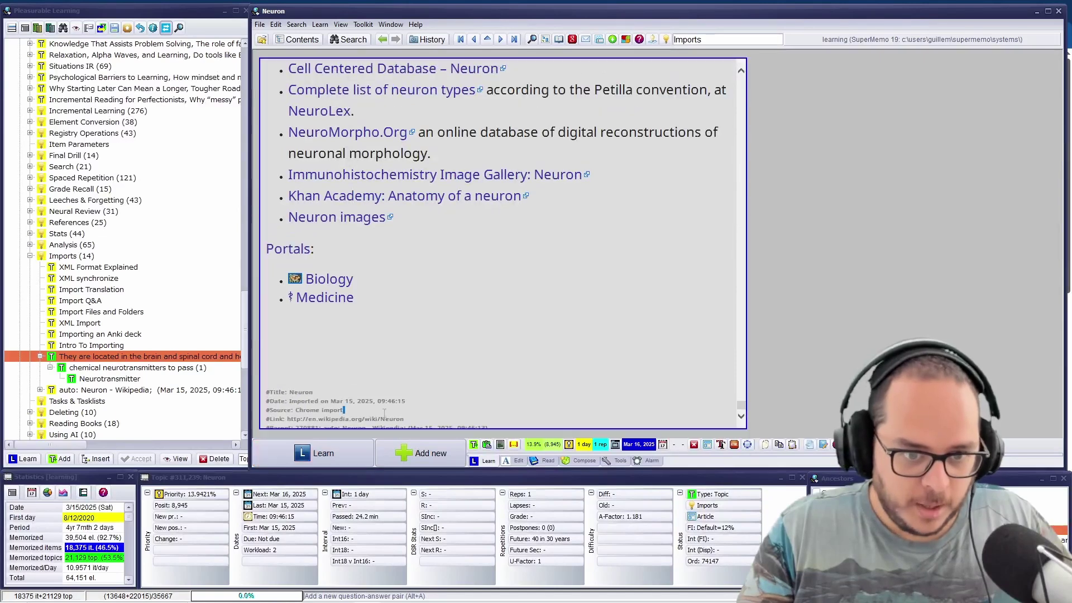
{"action": "left_click_drag", "start_coordinate": [384, 413], "coordinate": [324, 387]}
{"action": "scroll", "coordinate": [386, 380], "scroll_direction": "down", "scroll_amount": 1}
{"action": "left_click", "coordinate": [419, 392]}
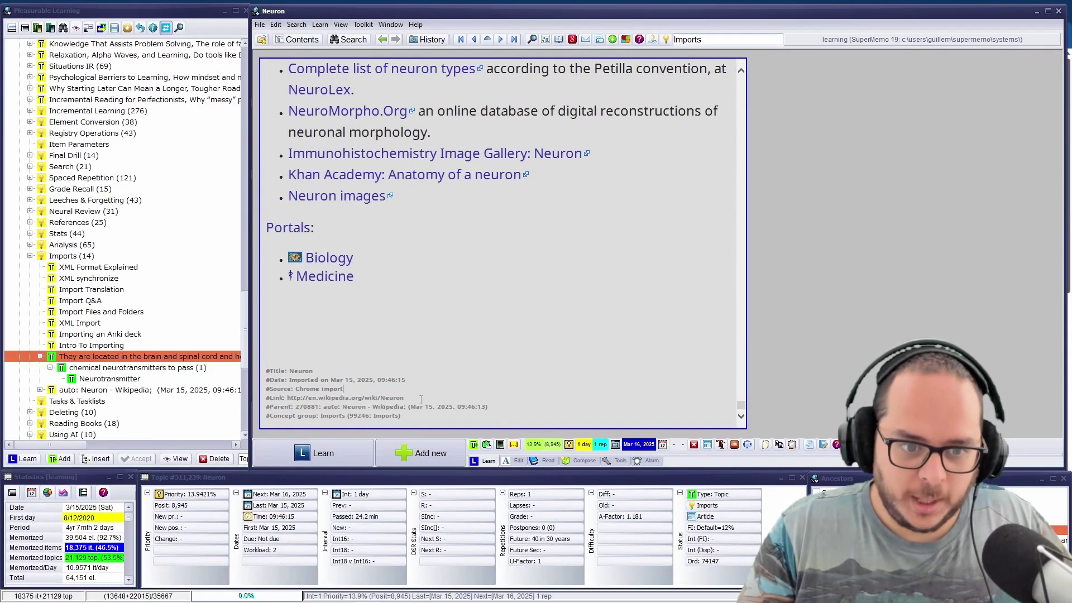
{"action": "left_click_drag", "start_coordinate": [419, 423], "coordinate": [230, 372]}
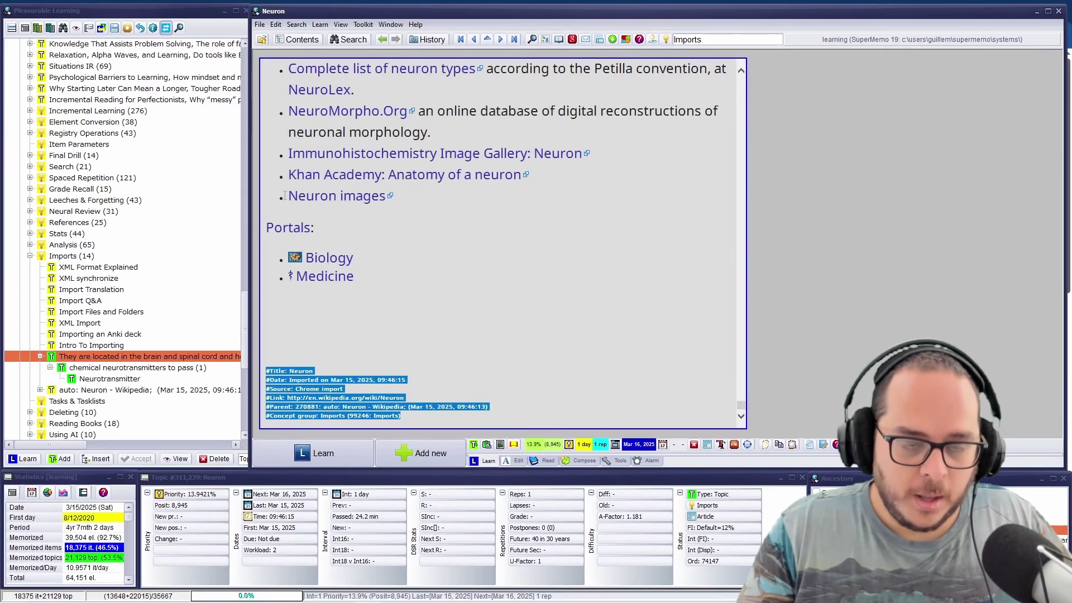
{"action": "left_click", "coordinate": [276, 24]}
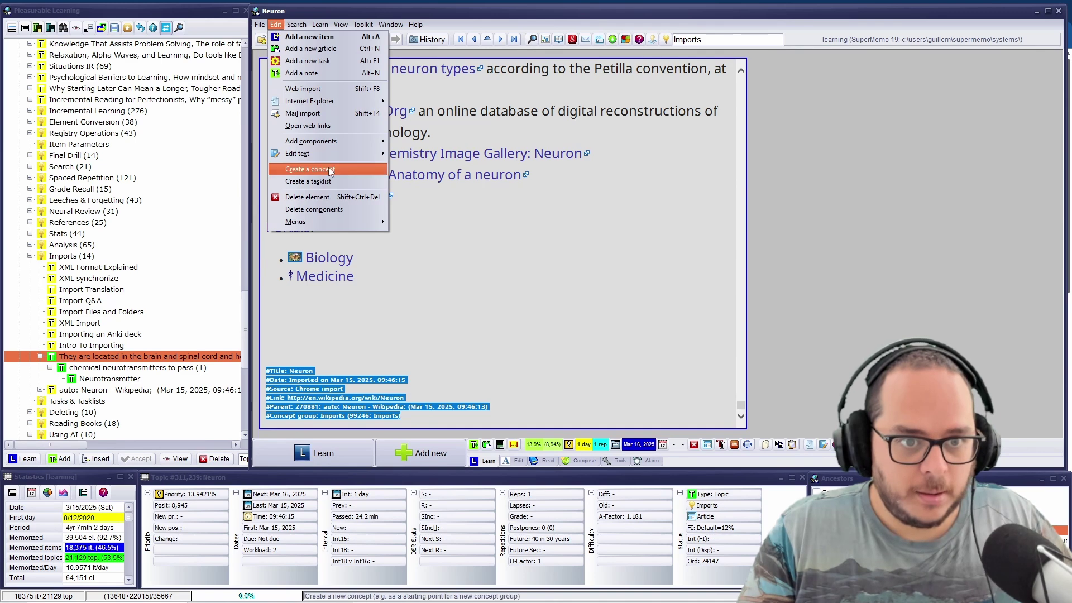
{"action": "left_click", "coordinate": [296, 24]}
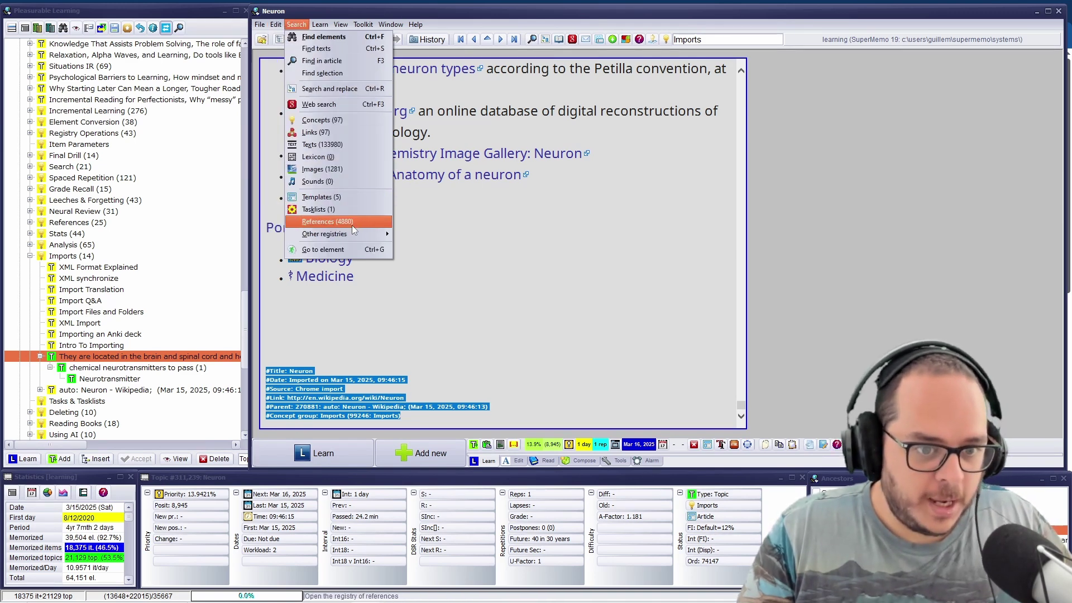
{"action": "left_click", "coordinate": [343, 361]}
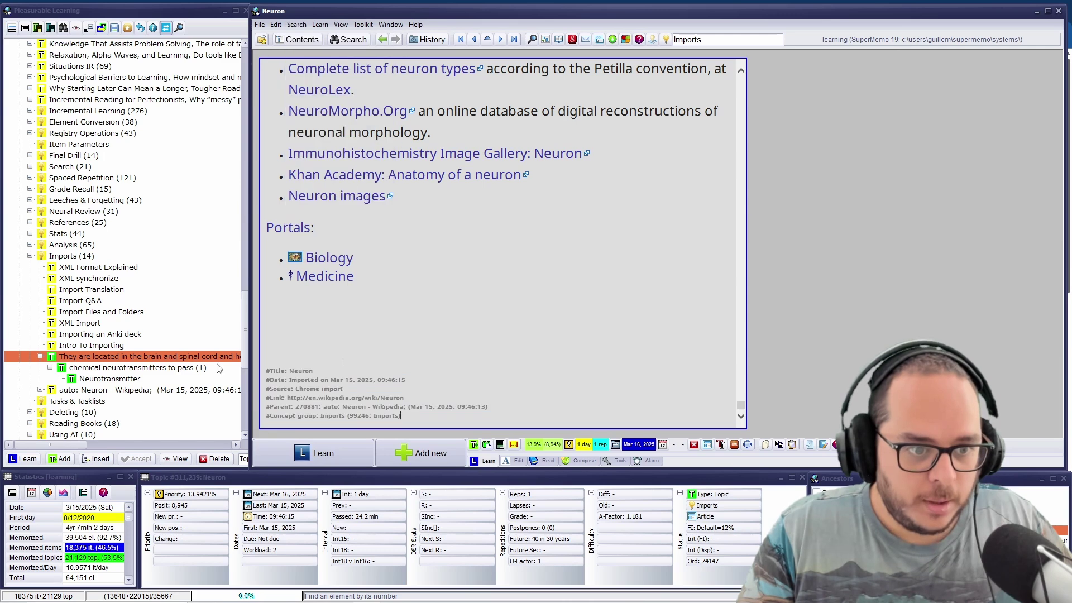
- Check the references of the "chemical neurotransmitters to pass" extract and its Neurotransmitter child article, and locate the References registry again
{"action": "left_click", "coordinate": [171, 369]}
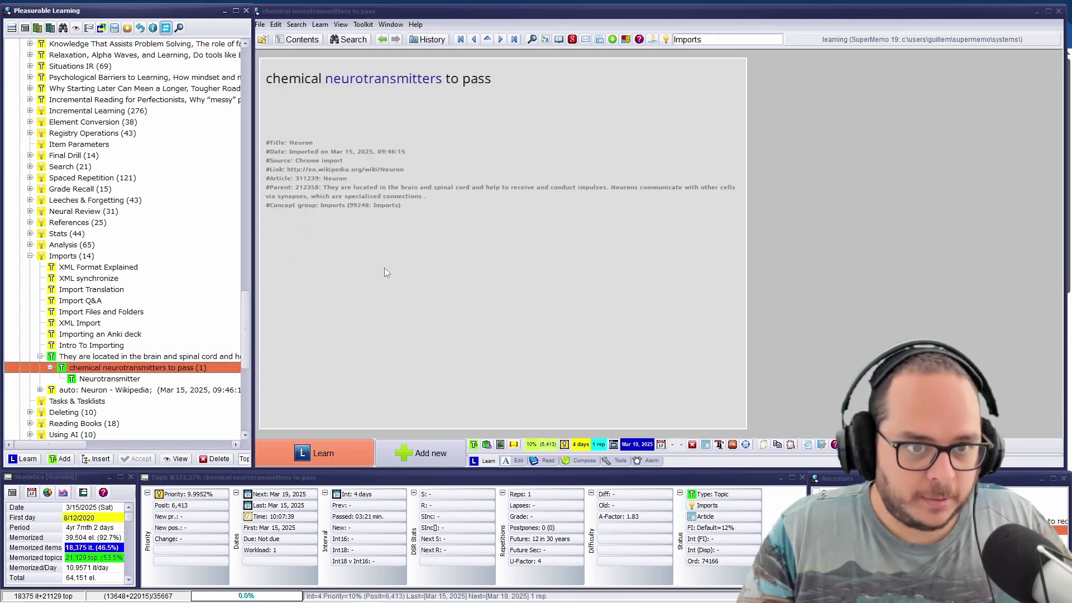
{"action": "left_click", "coordinate": [123, 380]}
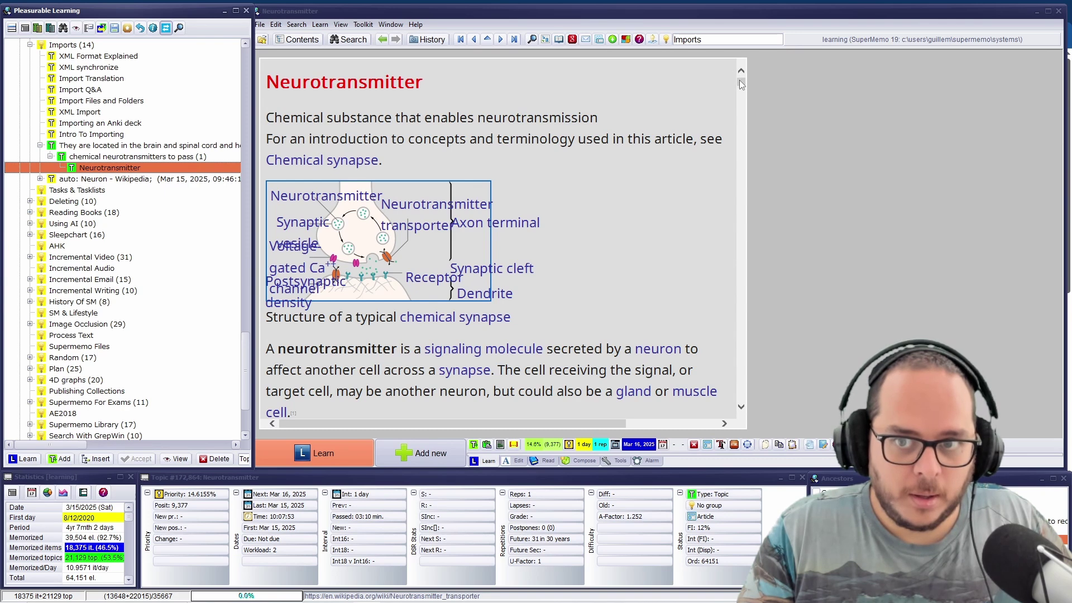
{"action": "left_click_drag", "start_coordinate": [740, 84], "coordinate": [741, 400]}
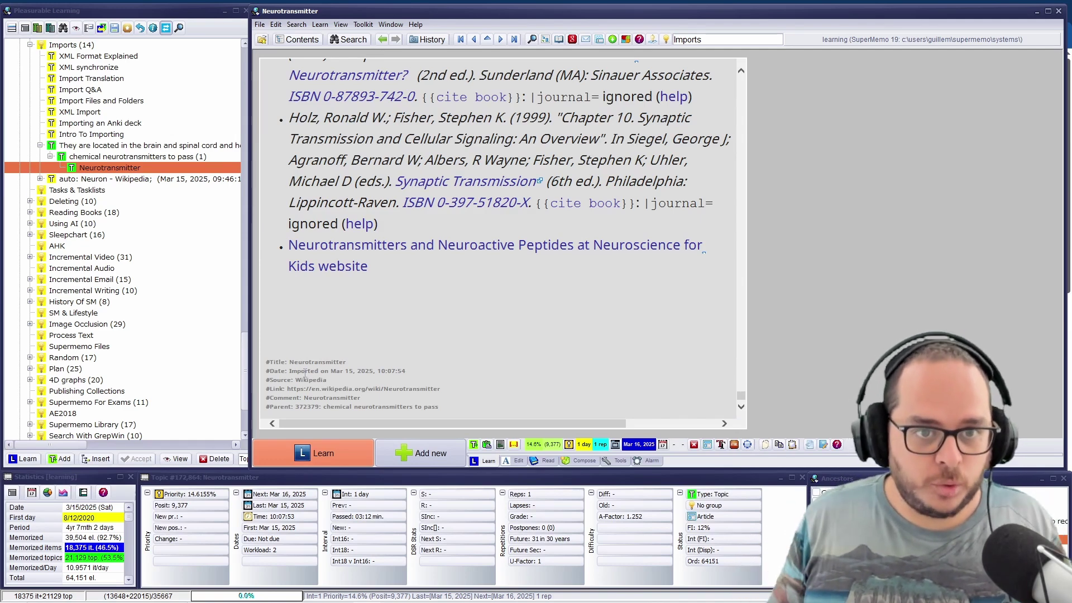
{"action": "left_click", "coordinate": [284, 25]}
{"action": "mouse_move", "coordinate": [297, 25]}
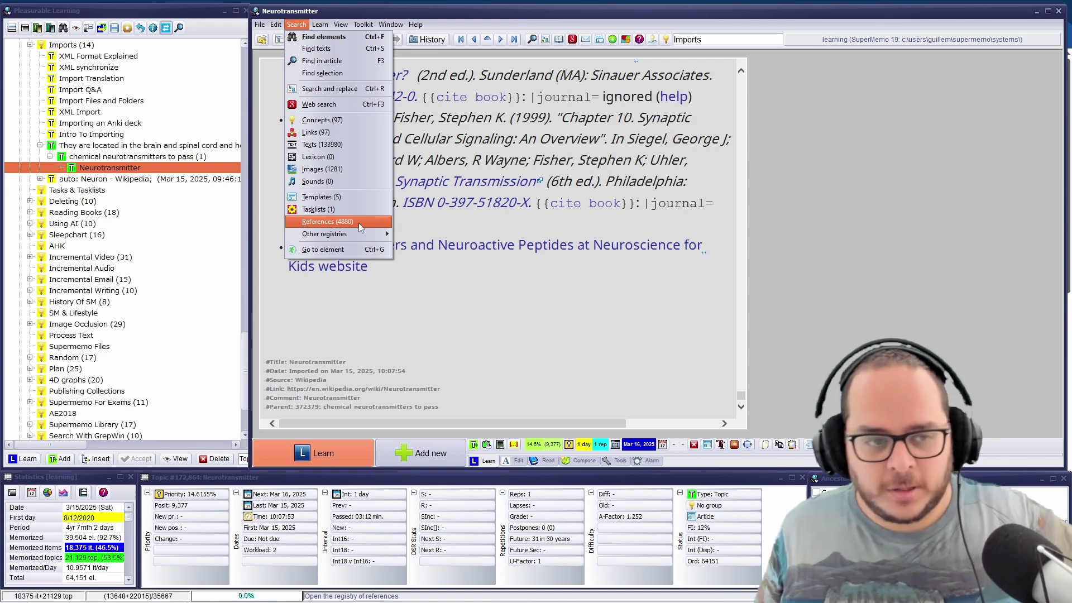
{"action": "left_click", "coordinate": [494, 303]}
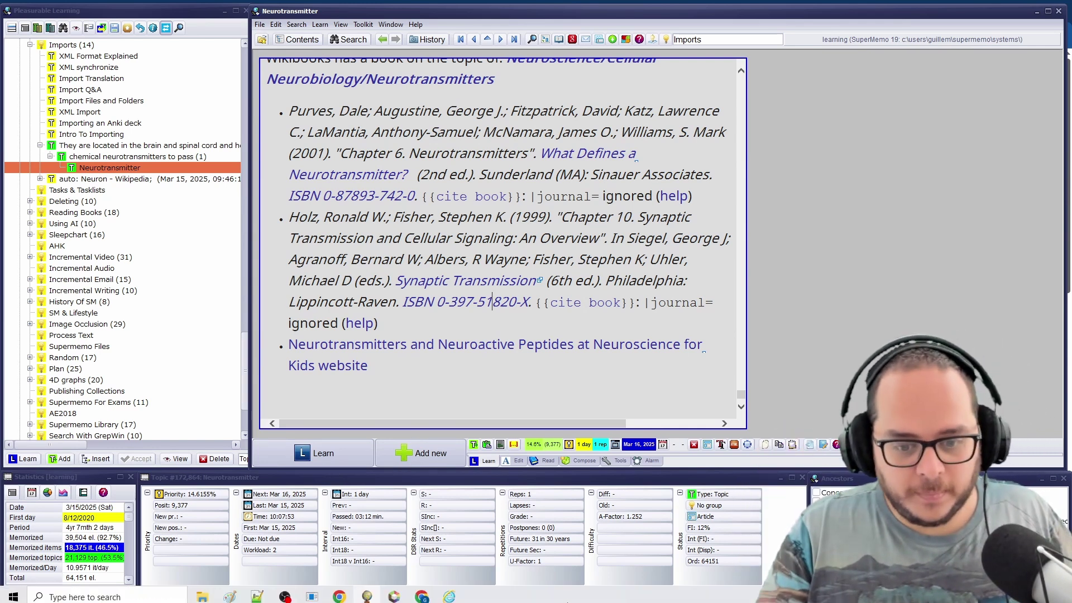
- Switch to the browser and continue the coherency branch video from the cell membrane extract in full screen
{"action": "left_click", "coordinate": [393, 593]}
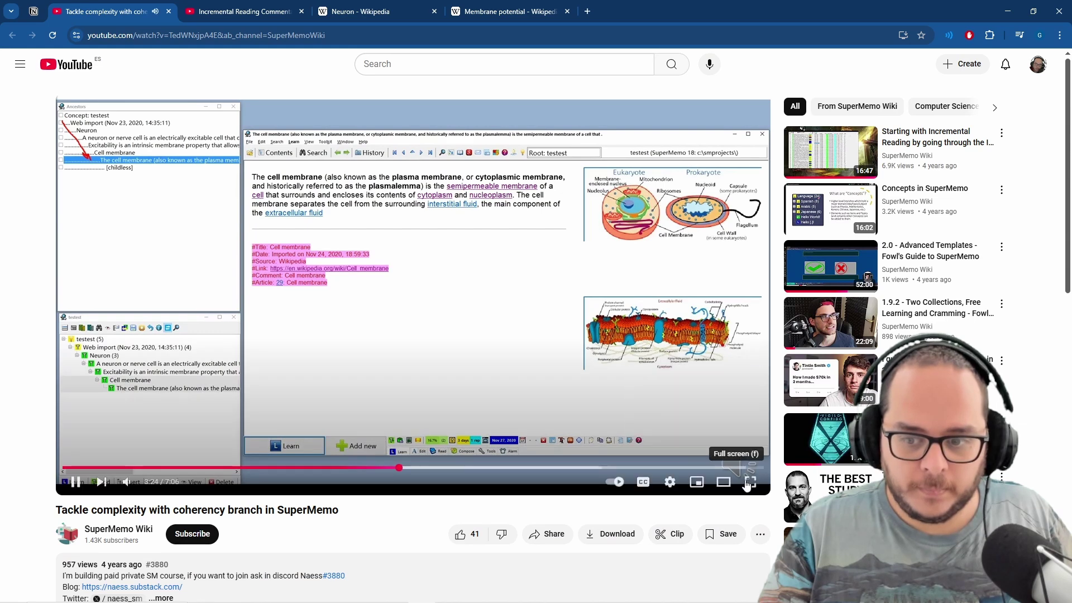
{"action": "left_click", "coordinate": [750, 482]}
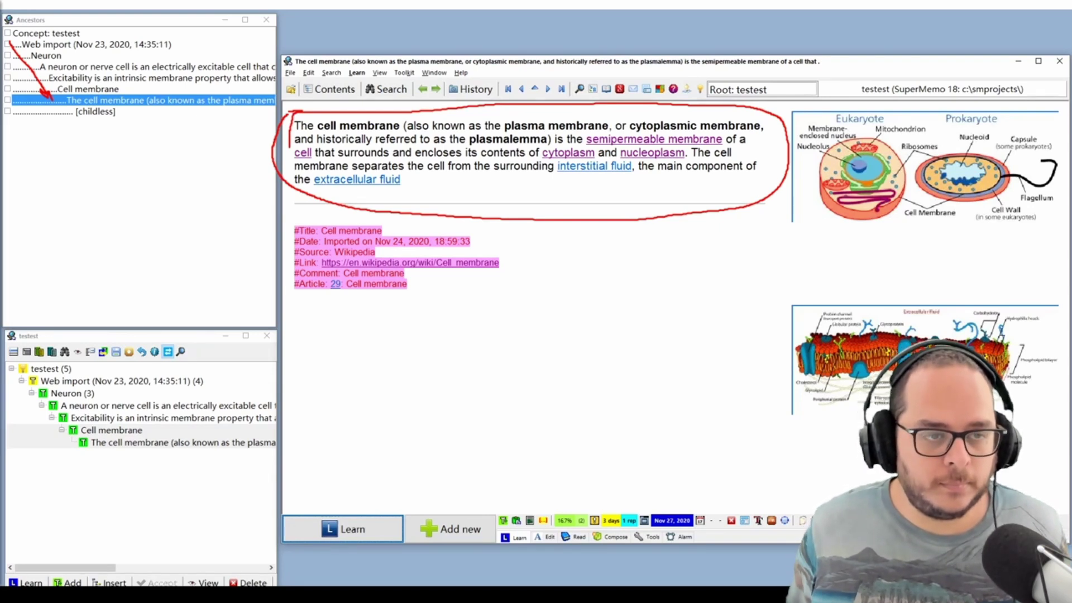
{"action": "left_click_drag", "start_coordinate": [47, 114], "coordinate": [55, 93]}
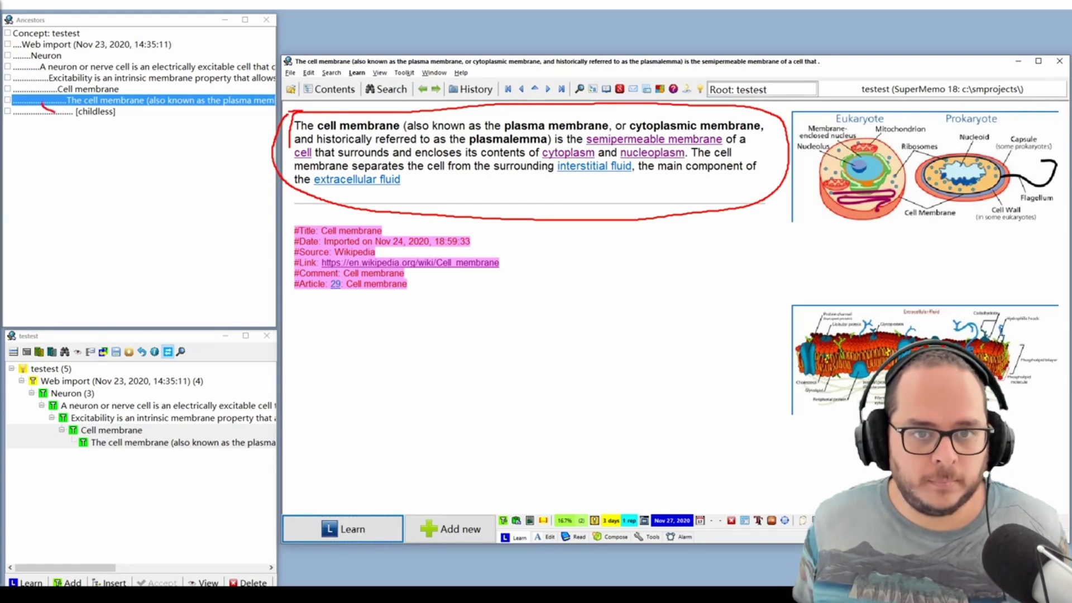
- Watch the coherency branch video in full screen up to 4:05, pause it and leave full screen
{"action": "left_click", "coordinate": [748, 481]}
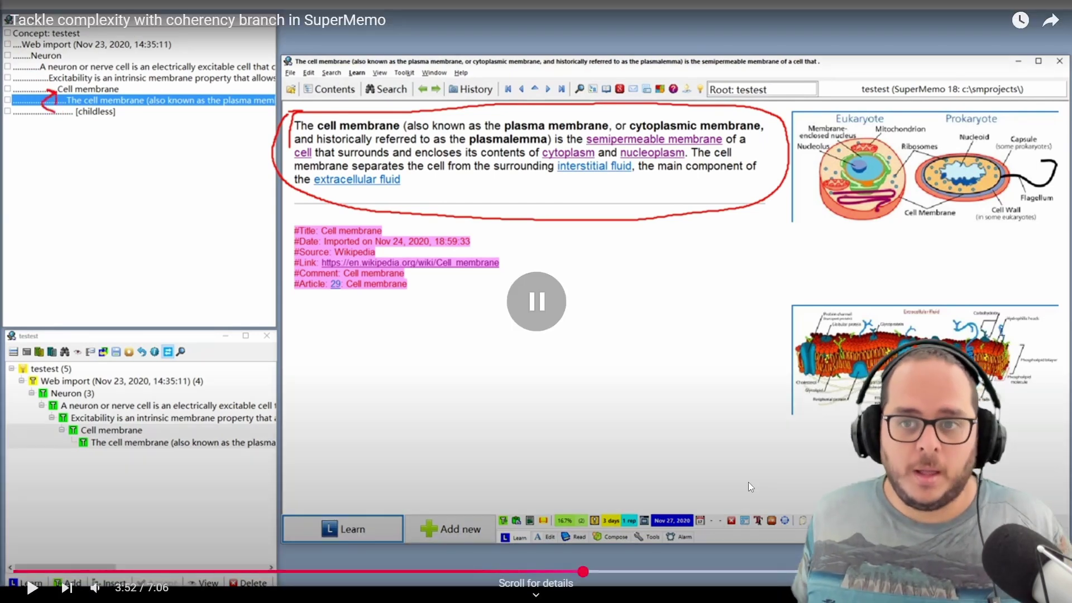
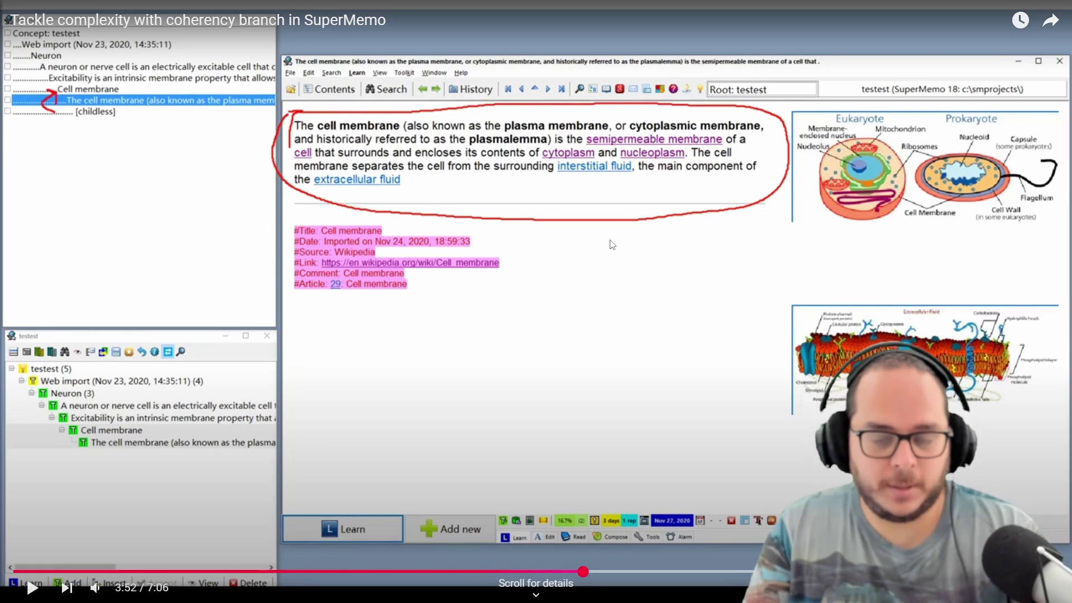
{"action": "left_click", "coordinate": [596, 250]}
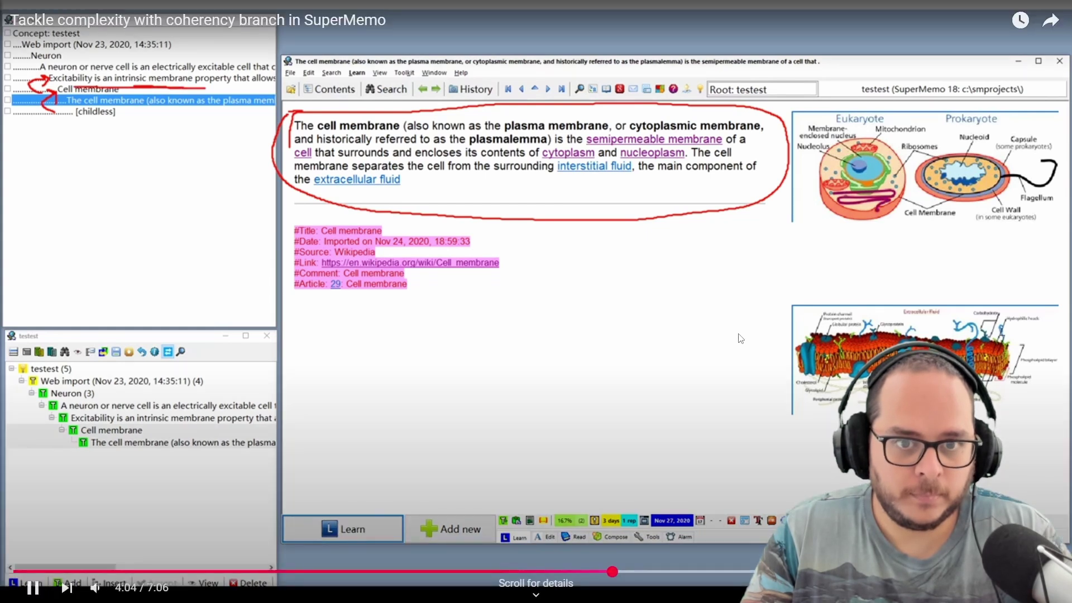
{"action": "left_click", "coordinate": [740, 338]}
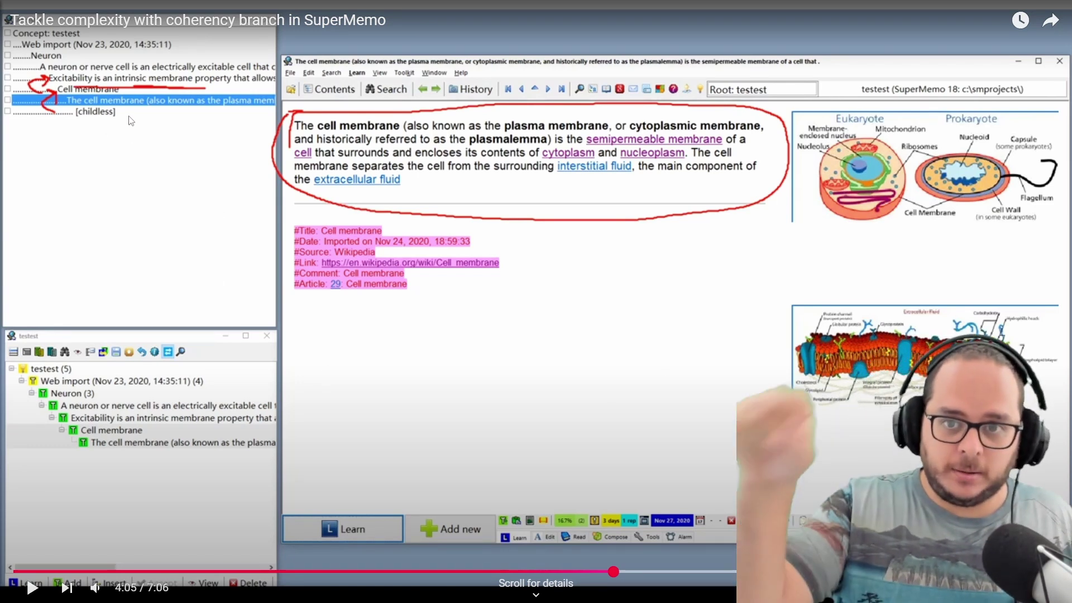
{"action": "key", "text": "Escape"}
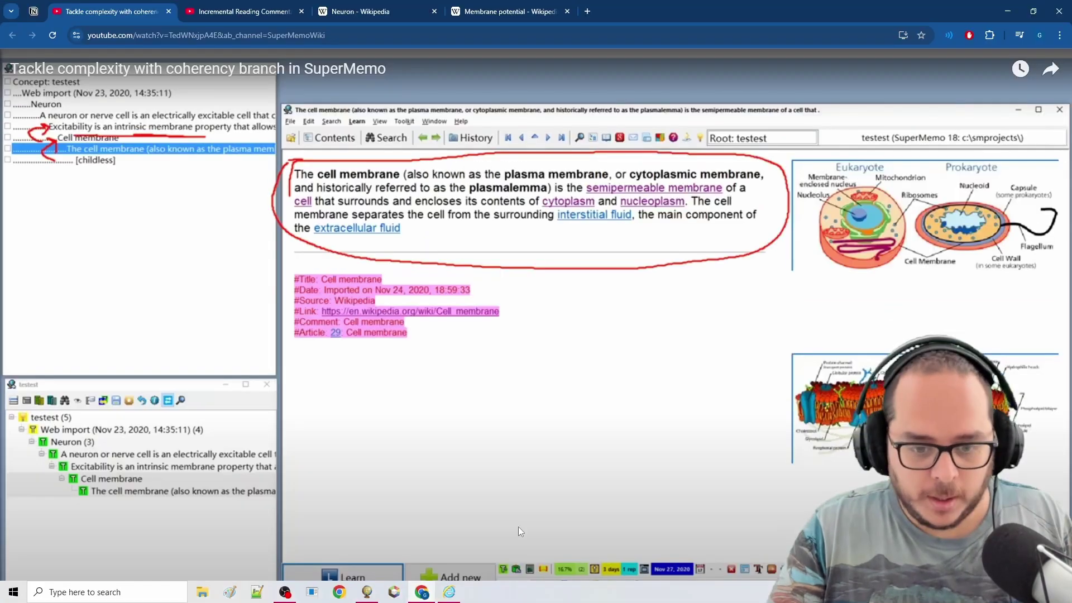
- Switch to SuperMemo and link the Neurotransmitter article to the "chemical neurotransmitters to pass" extract picked from the contents
{"action": "left_click", "coordinate": [450, 592]}
{"action": "scroll", "coordinate": [708, 186], "scroll_direction": "down", "scroll_amount": 5}
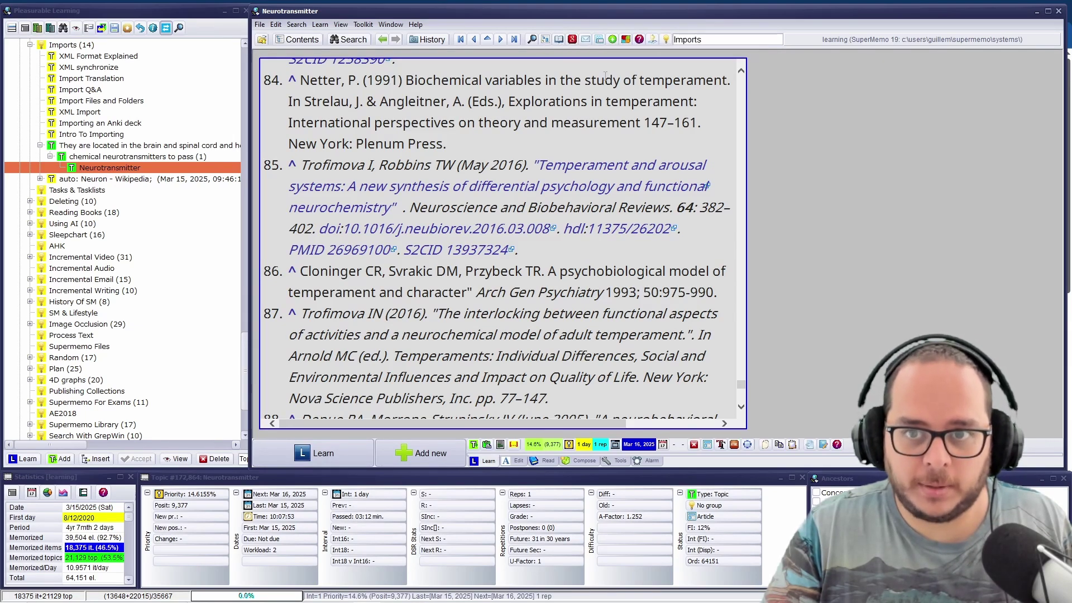
{"action": "right_click", "coordinate": [556, 55]}
{"action": "mouse_move", "coordinate": [608, 70]}
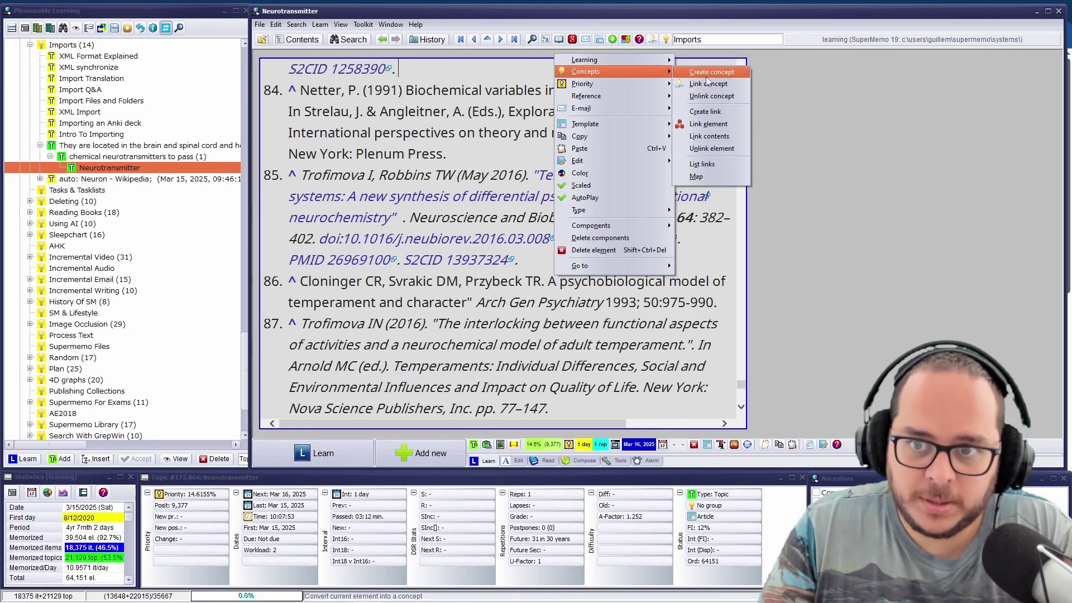
{"action": "left_click", "coordinate": [705, 123]}
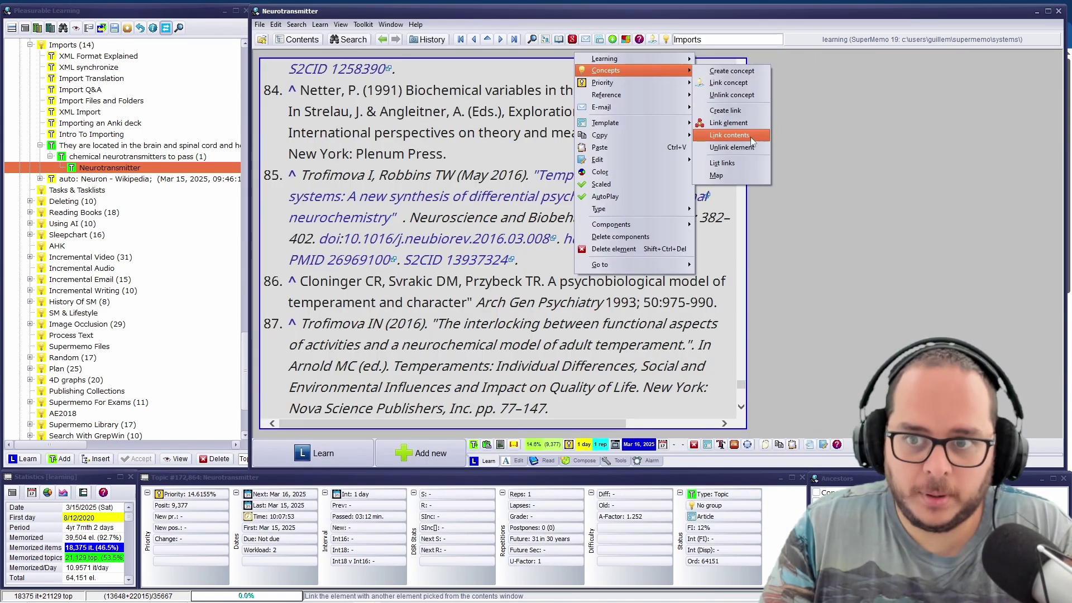
{"action": "left_click", "coordinate": [749, 136]}
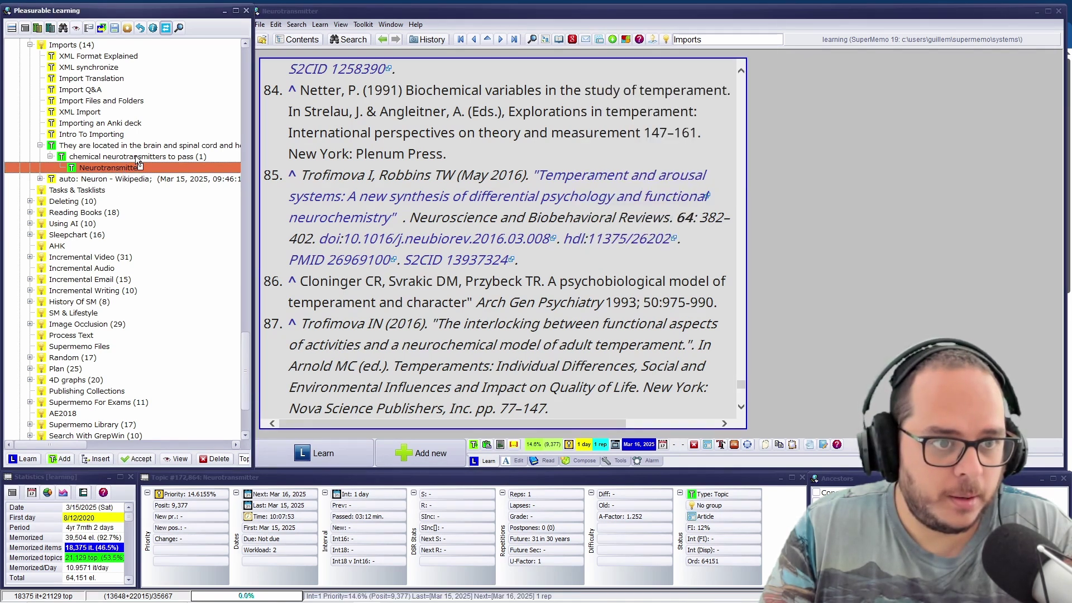
{"action": "left_click", "coordinate": [135, 156]}
{"action": "key", "text": "Return"}
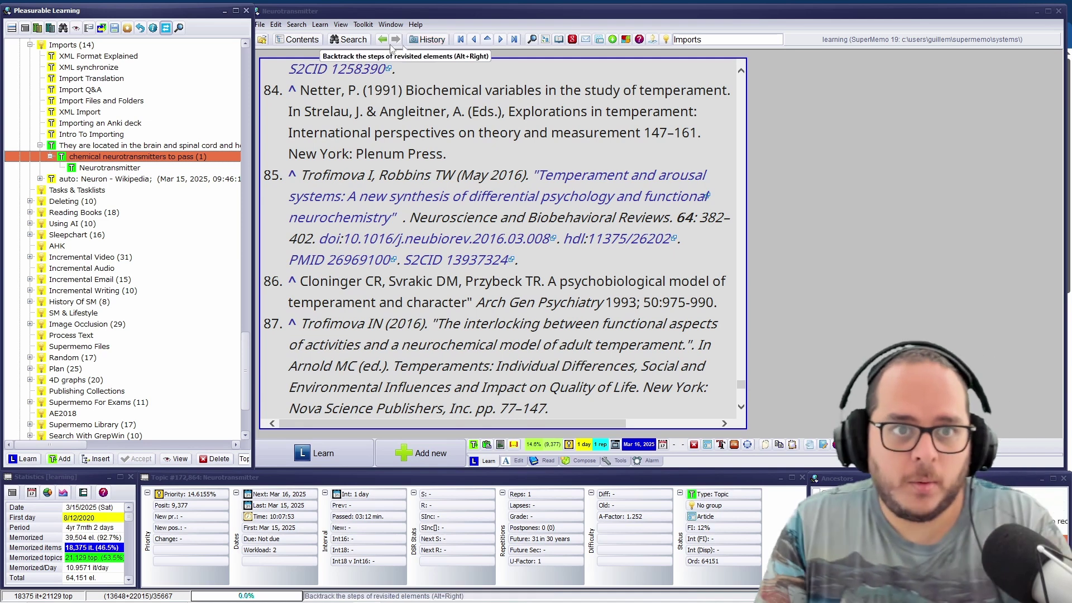
- List the elements linked to the Neurotransmitter article, go to "chemical neurotransmitters to pass" and close the list
{"action": "left_click", "coordinate": [341, 25]}
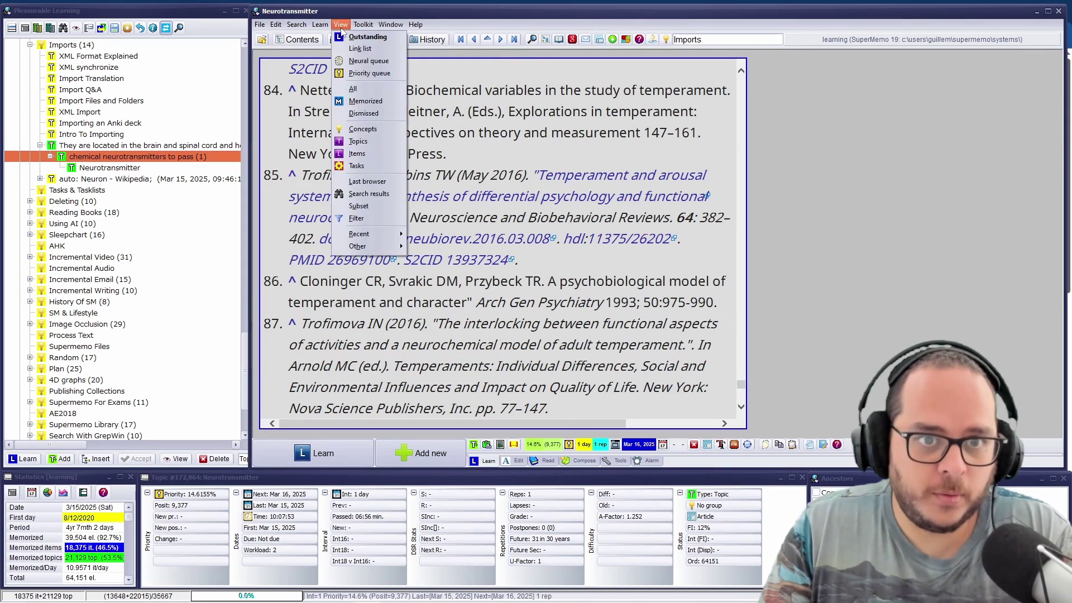
{"action": "left_click", "coordinate": [349, 48]}
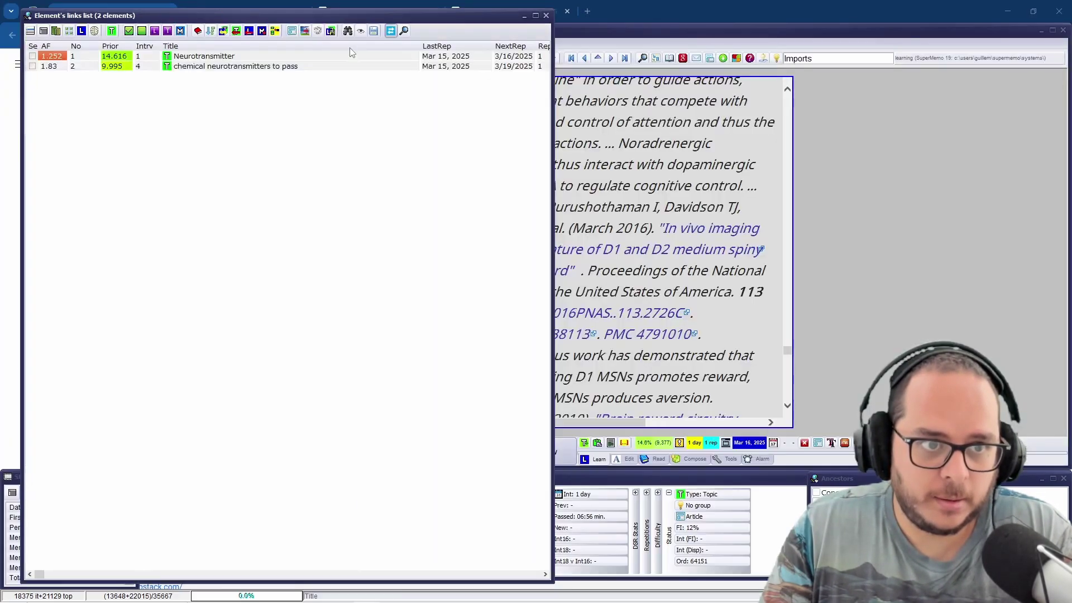
{"action": "left_click", "coordinate": [226, 67]}
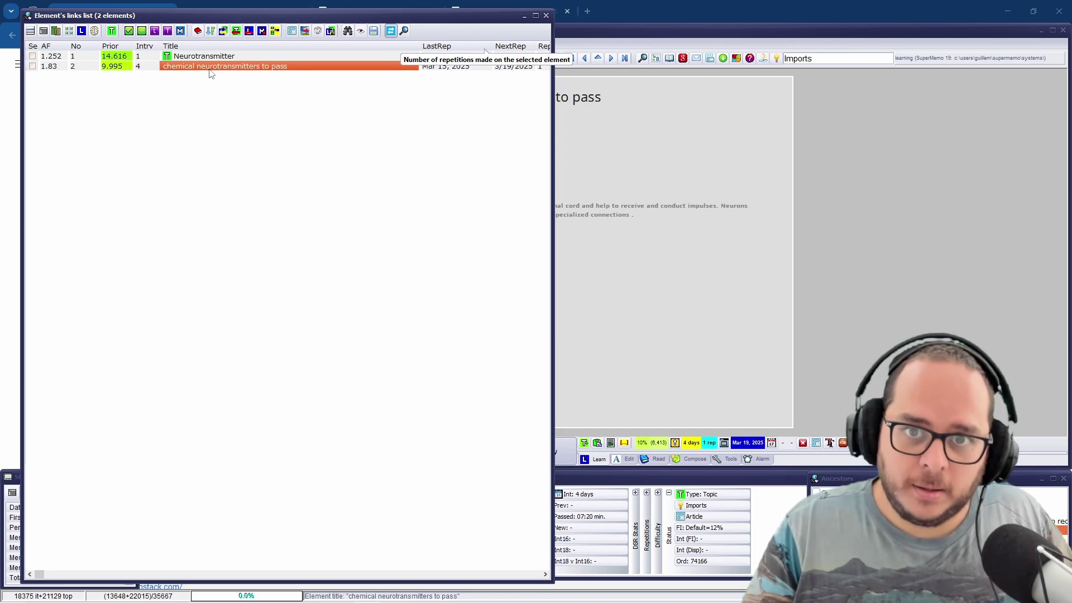
{"action": "left_click", "coordinate": [546, 15]}
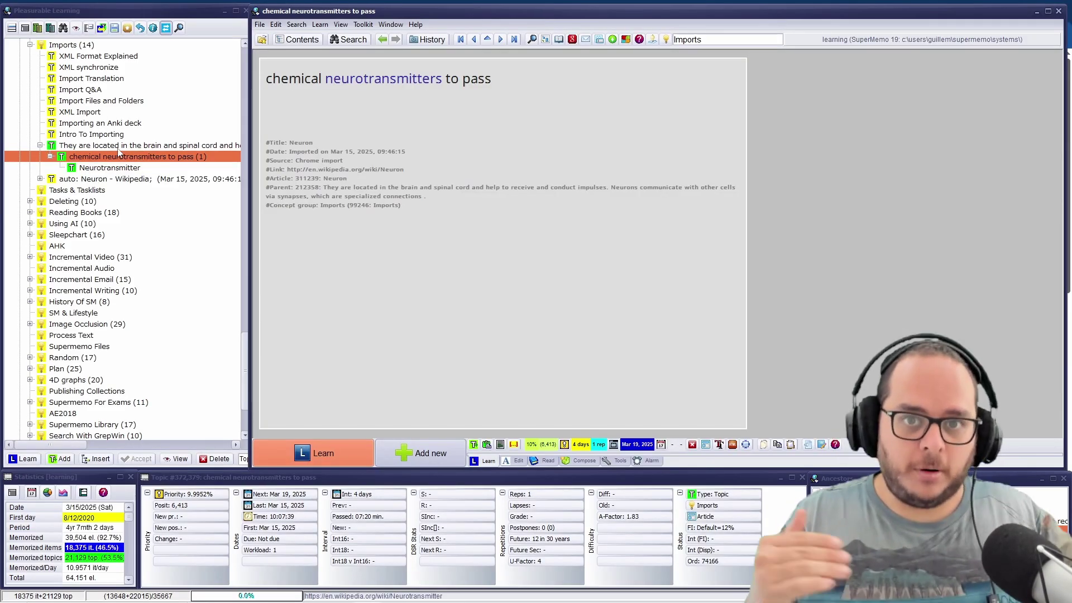
{"action": "key", "text": "alt+Tab"}
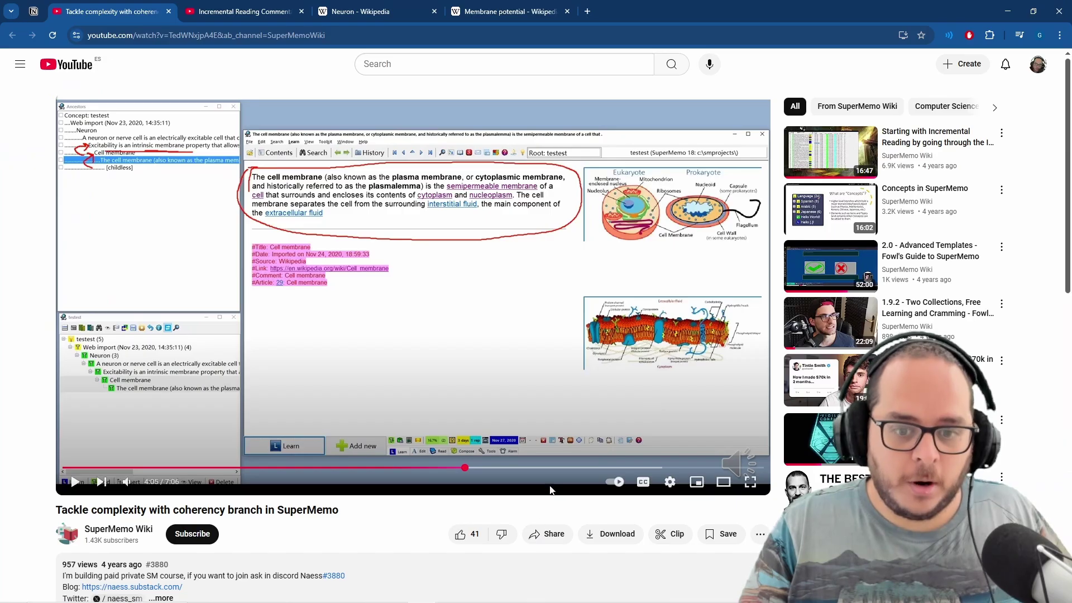
{"action": "left_click", "coordinate": [1007, 7]}
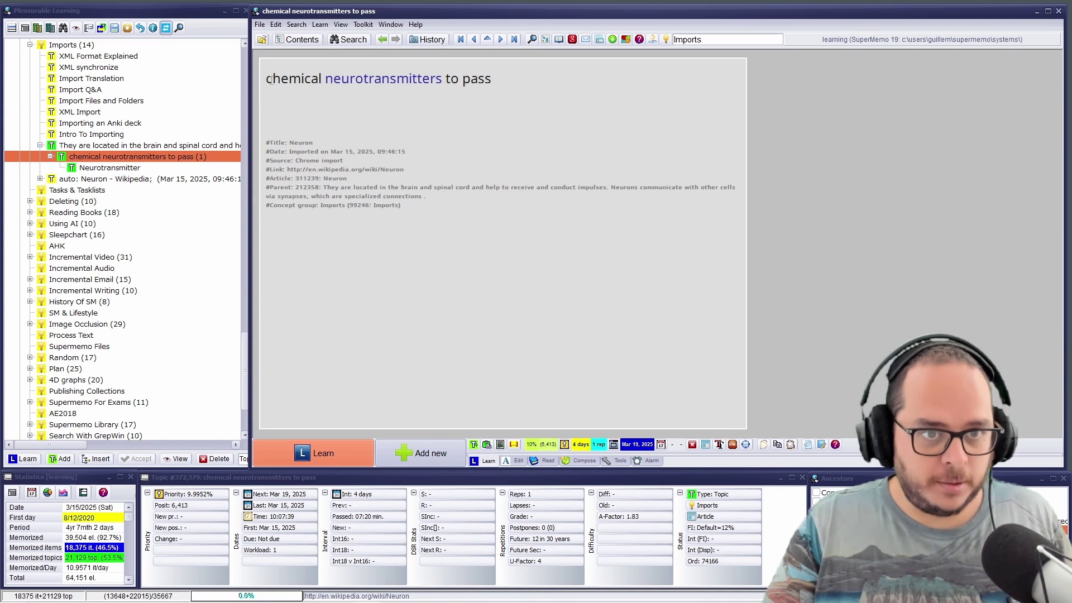
{"action": "left_click", "coordinate": [343, 84]}
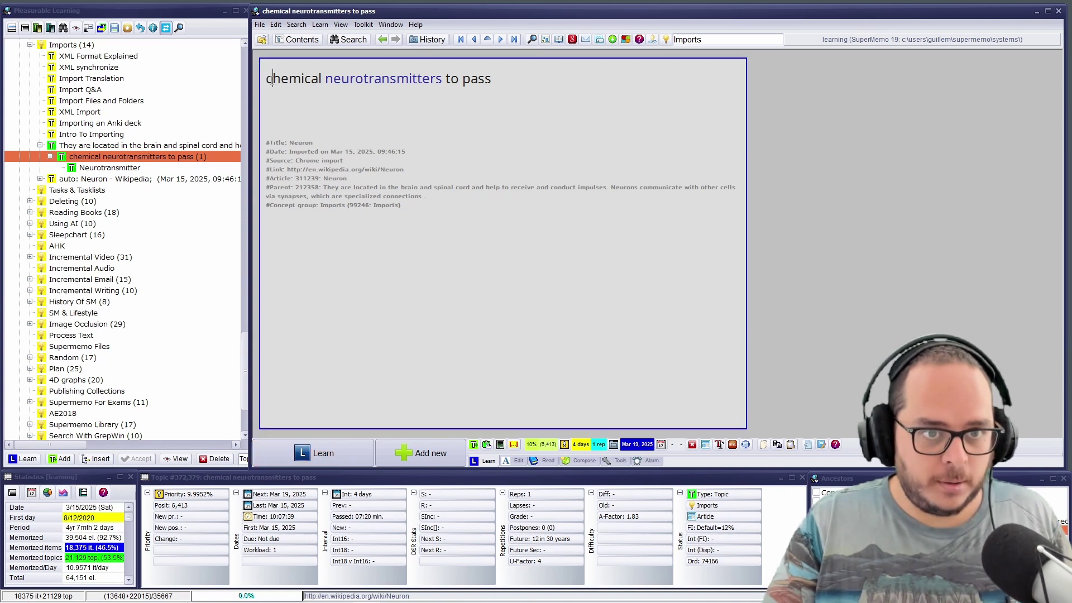
{"action": "left_click", "coordinate": [510, 70]}
{"action": "key", "text": "Delete"}
{"action": "type", "text": "//"}
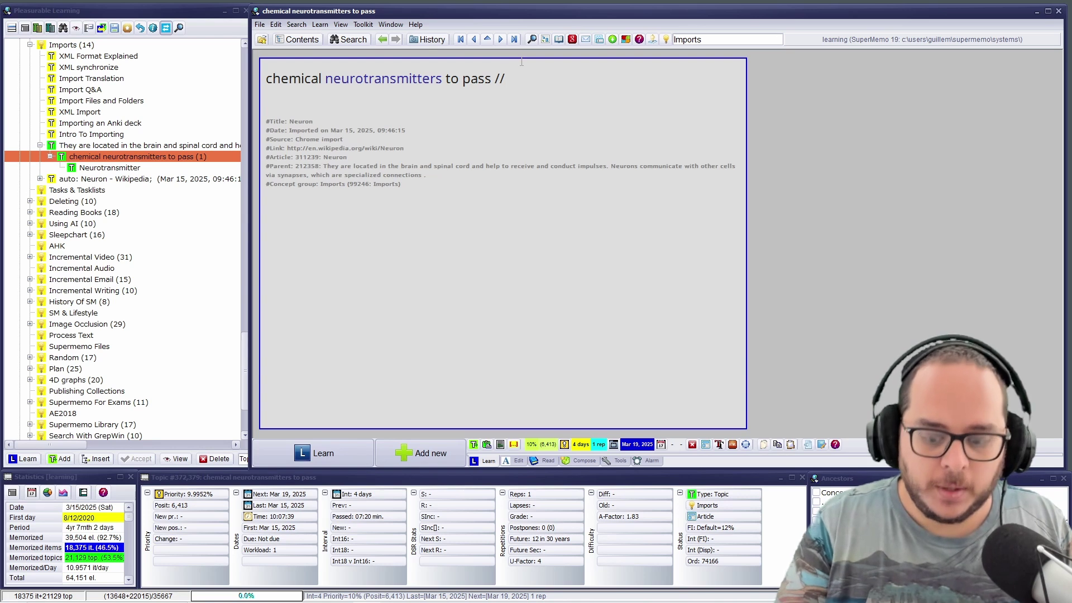
{"action": "key", "text": "BackSpace"}
{"action": "key", "text": "BackSpace"}
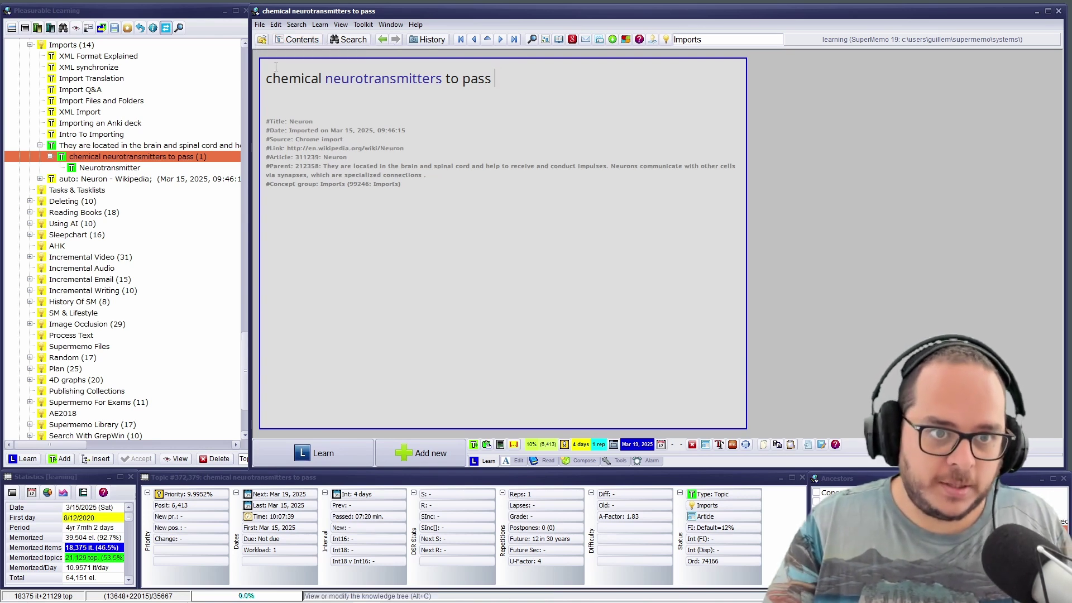
- Add the comment line "// concept neuron" above the extract text and select "chemical neurotransmitters to pass" below it
{"action": "left_click", "coordinate": [275, 72]}
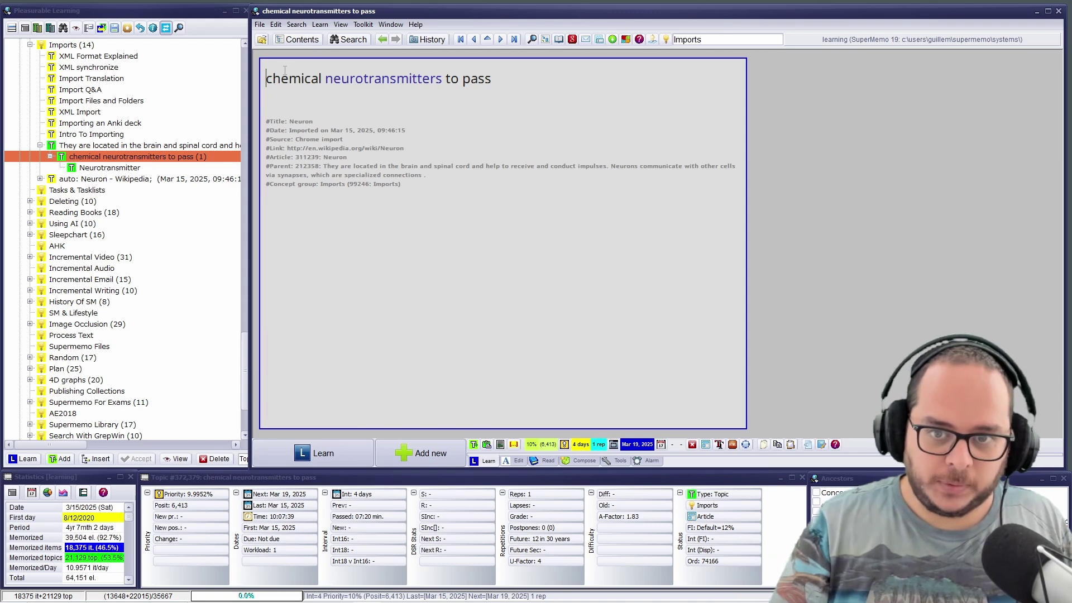
{"action": "key", "text": "Return"}
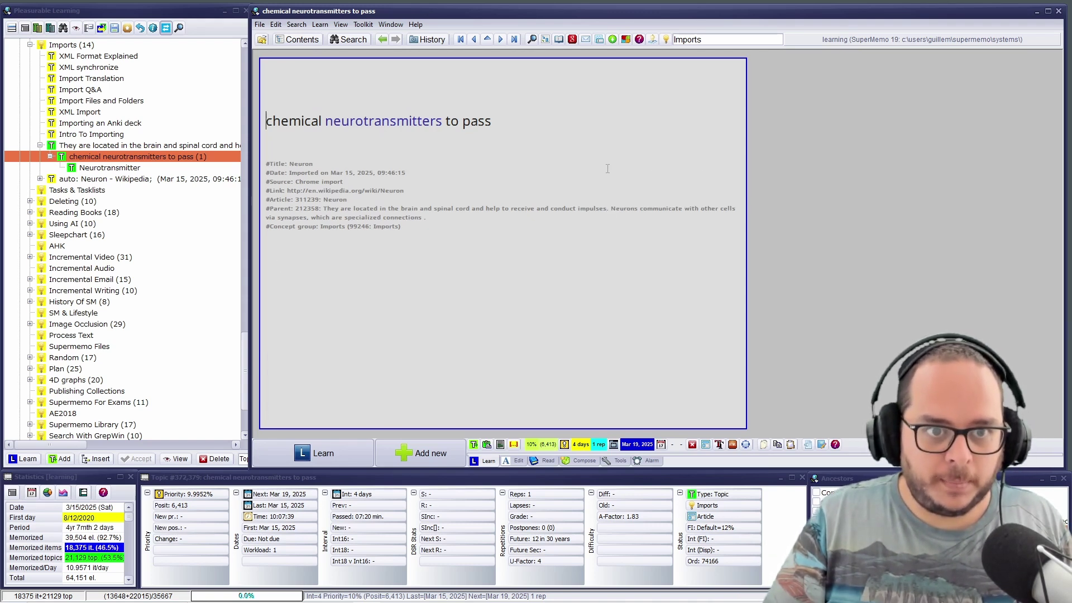
{"action": "key", "text": "Up"}
{"action": "type", "text": "/"}
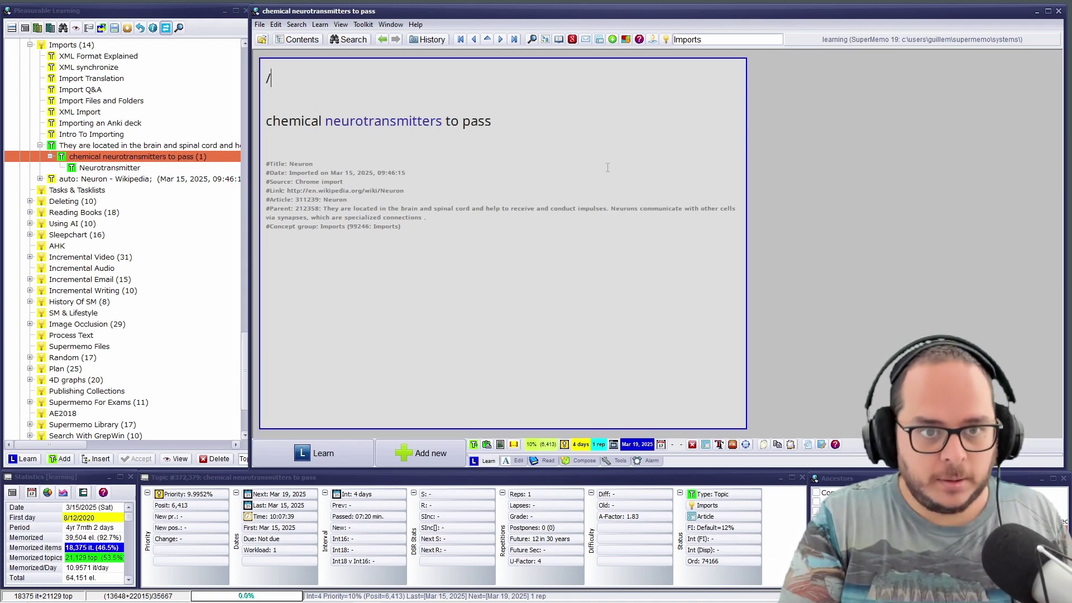
{"action": "type", "text": "/why"}
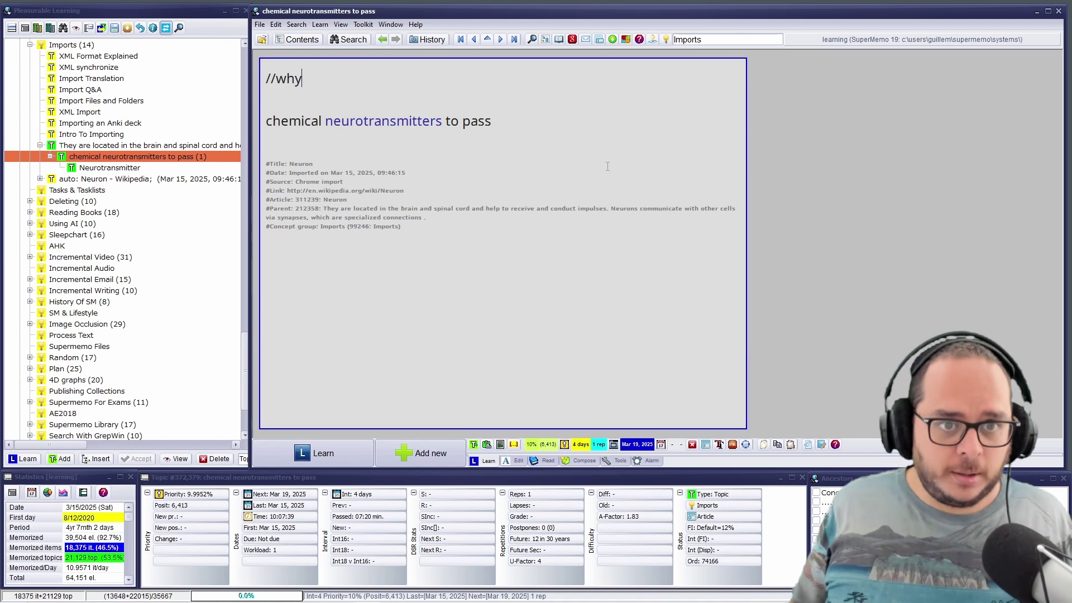
{"action": "key", "text": "BackSpace"}
{"action": "key", "text": "BackSpace"}
{"action": "key", "text": "BackSpace"}
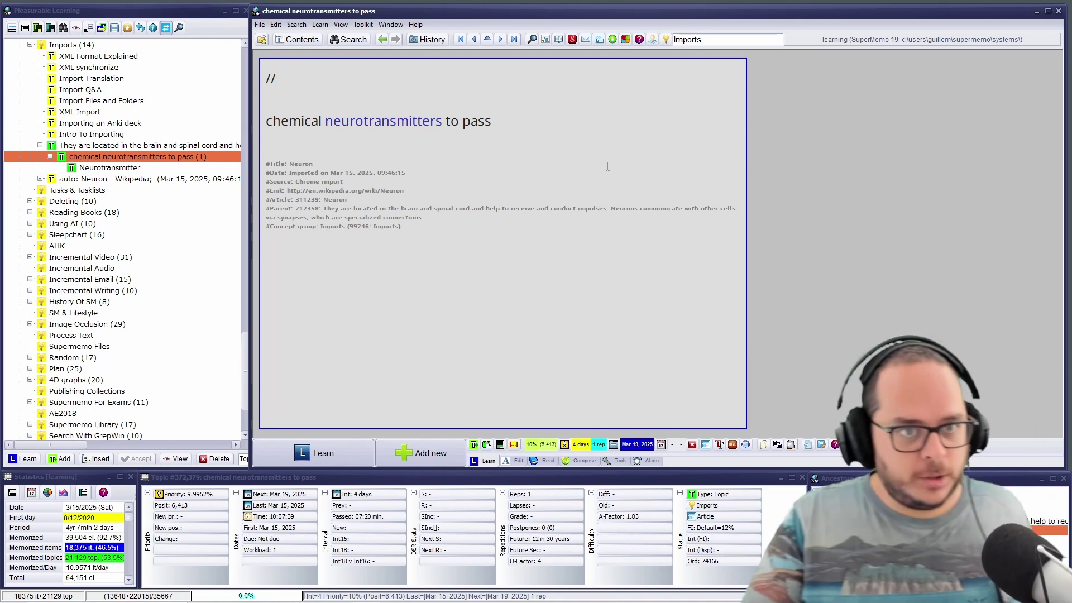
{"action": "type", "text": "concept"}
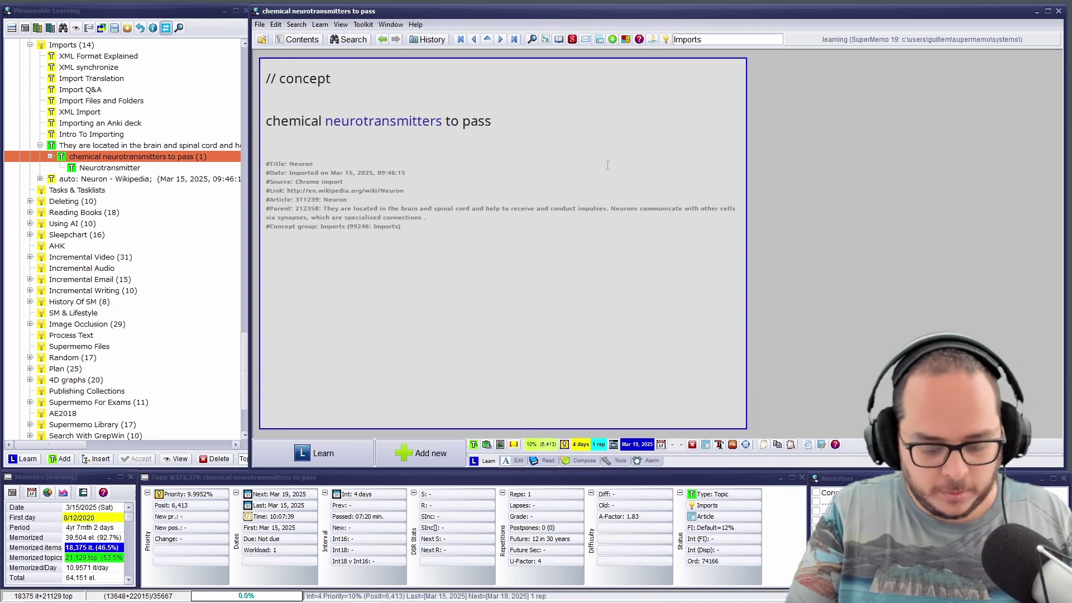
{"action": "type", "text": " neuron"}
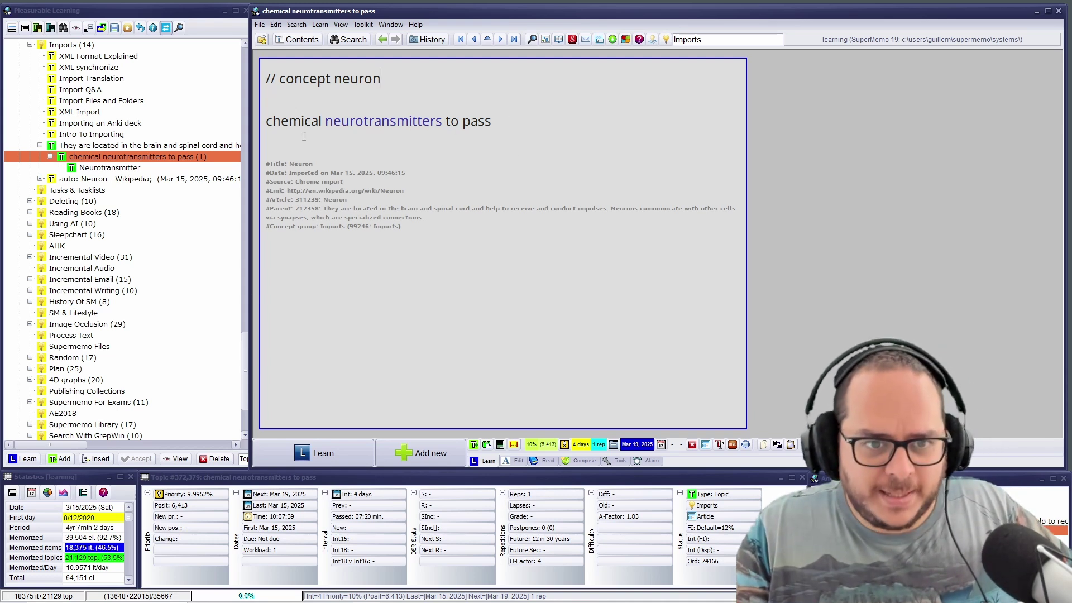
{"action": "left_click_drag", "start_coordinate": [500, 121], "coordinate": [278, 124]}
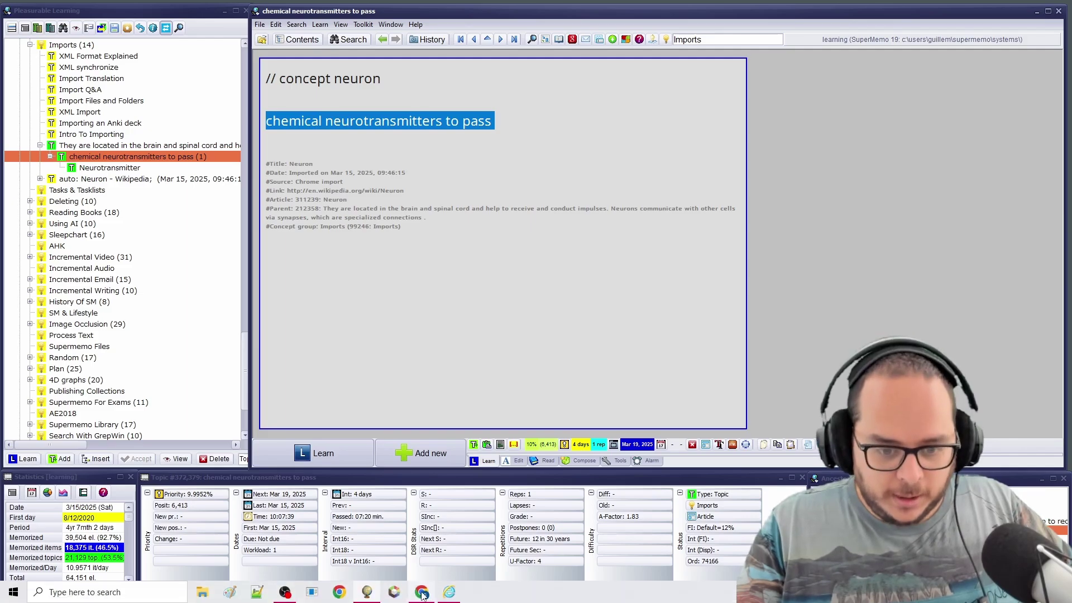
- Switch to the browser and view the paused coherency branch video in full screen
{"action": "left_click", "coordinate": [422, 531]}
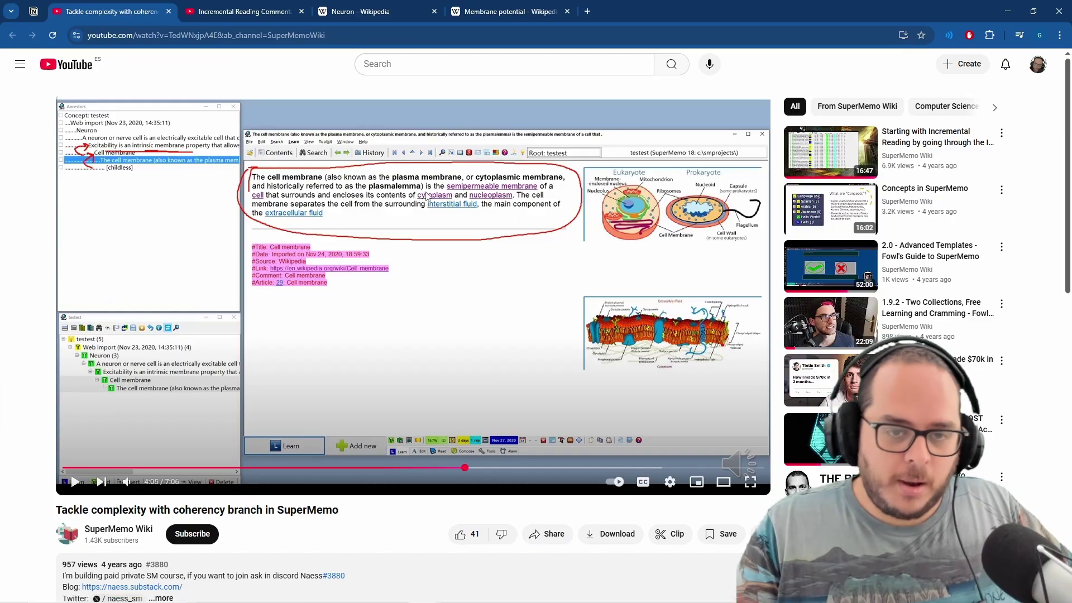
{"action": "left_click", "coordinate": [751, 481]}
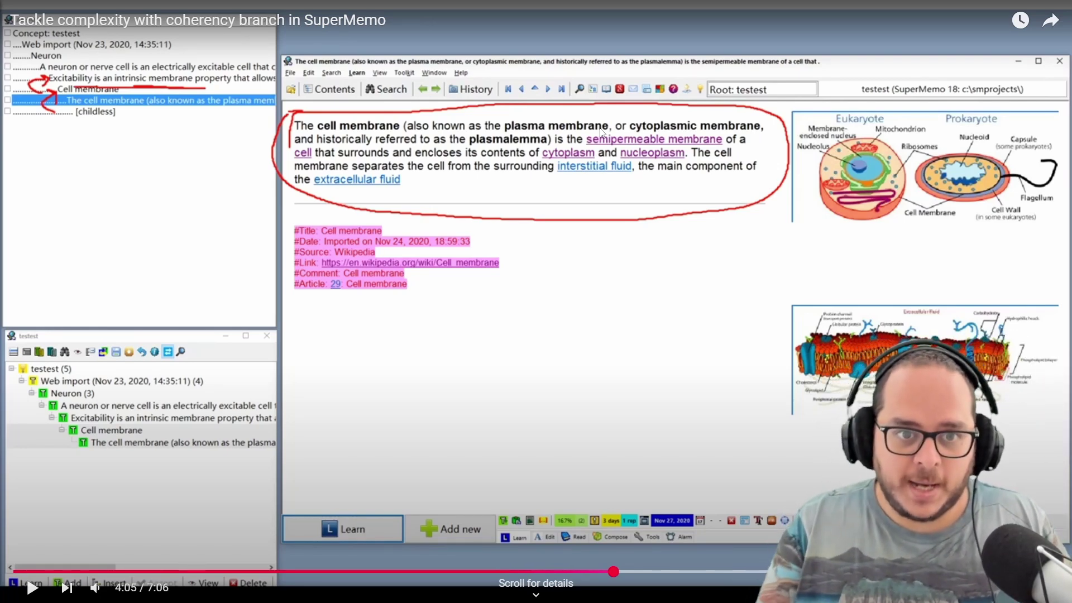
{"action": "key", "text": "Escape"}
- From the Neuron page, look up Agency on Wikipedia and open the Agency (psychology) article
{"action": "left_click", "coordinate": [378, 11]}
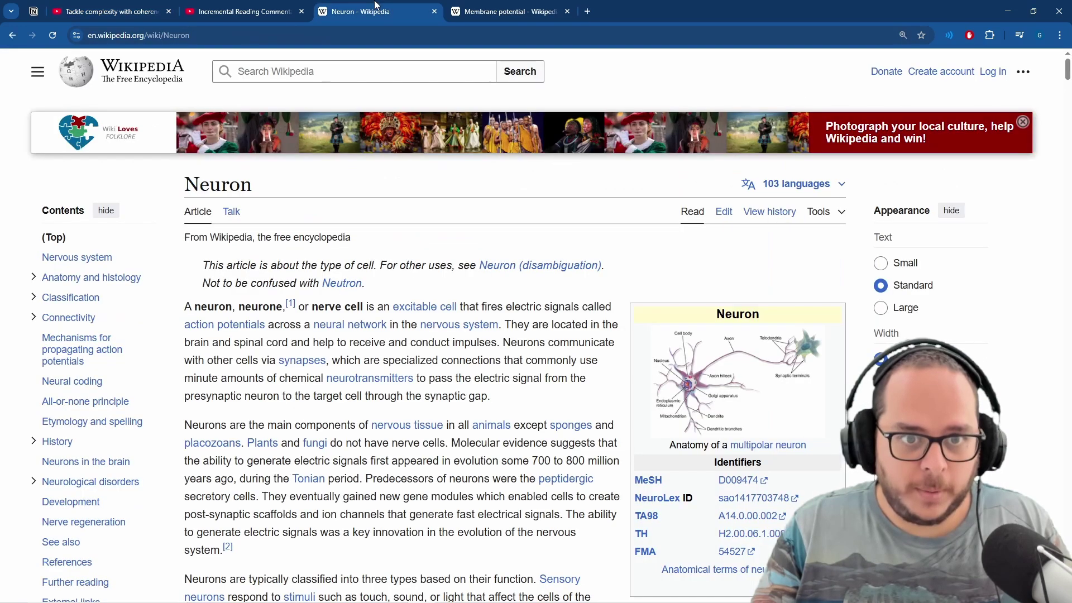
{"action": "left_click", "coordinate": [349, 70]}
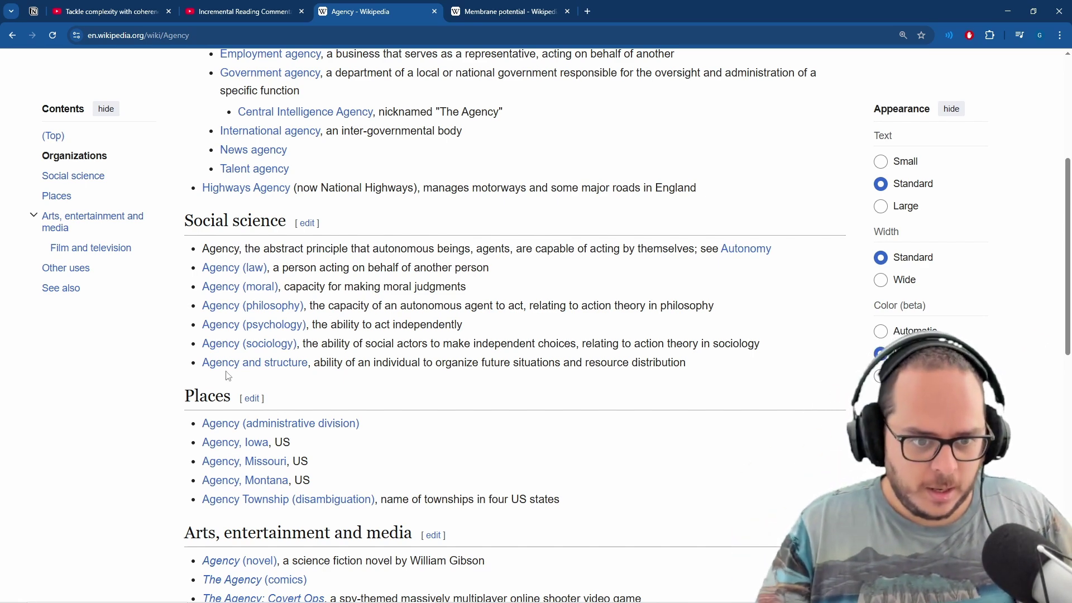
{"action": "left_click", "coordinate": [245, 345]}
{"action": "key", "text": "alt+Left"}
{"action": "left_click", "coordinate": [464, 516]}
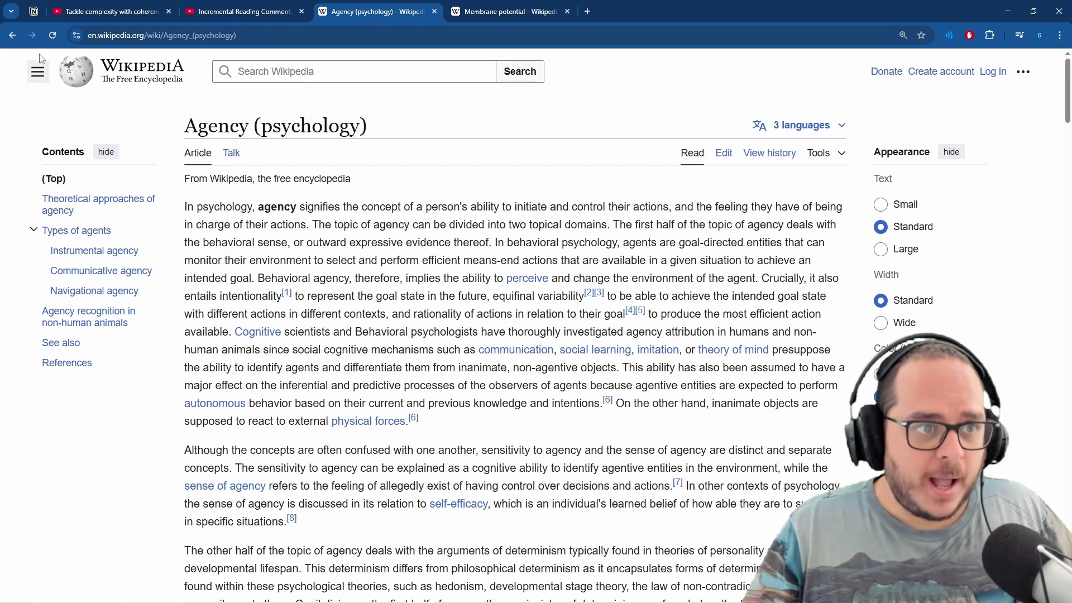
- Return to the Agency disambiguation page, preview the Agency (philosophy) entry and go back to SuperMemo
{"action": "left_click", "coordinate": [14, 35]}
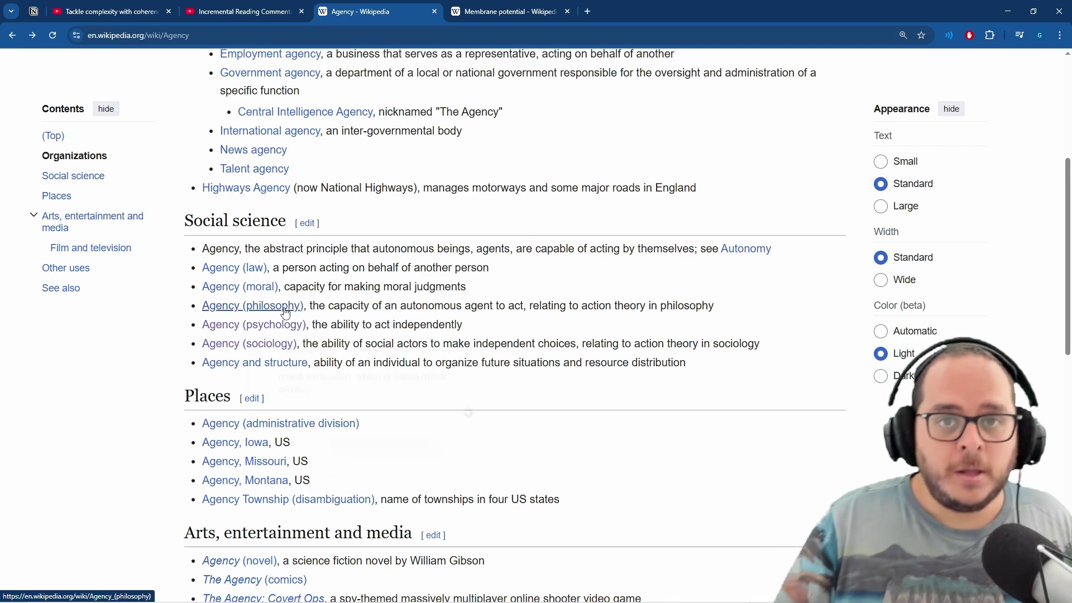
{"action": "mouse_move", "coordinate": [285, 312]}
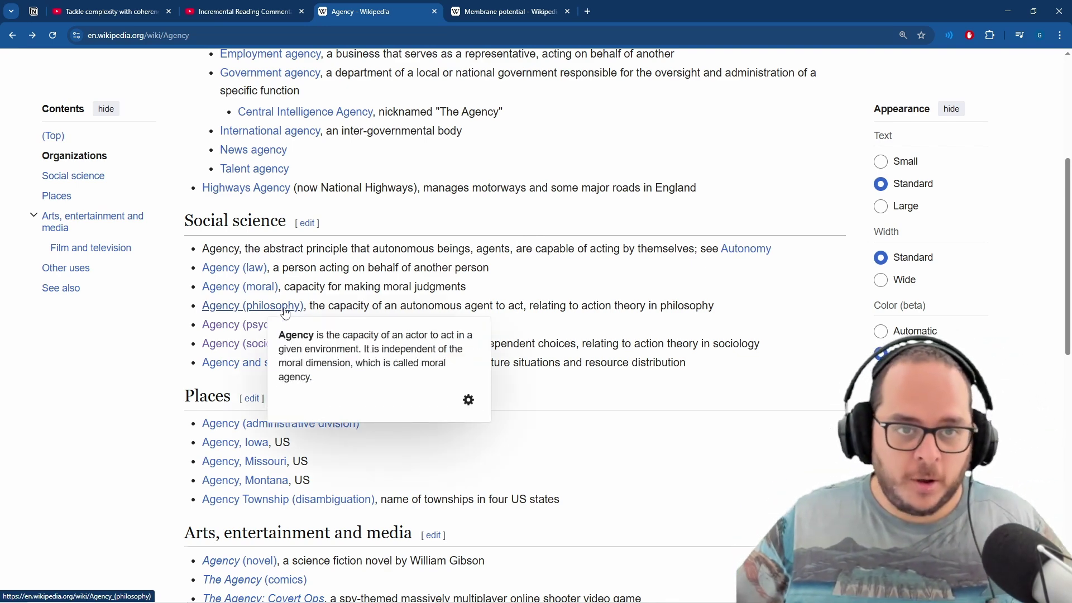
{"action": "left_click", "coordinate": [1008, 11]}
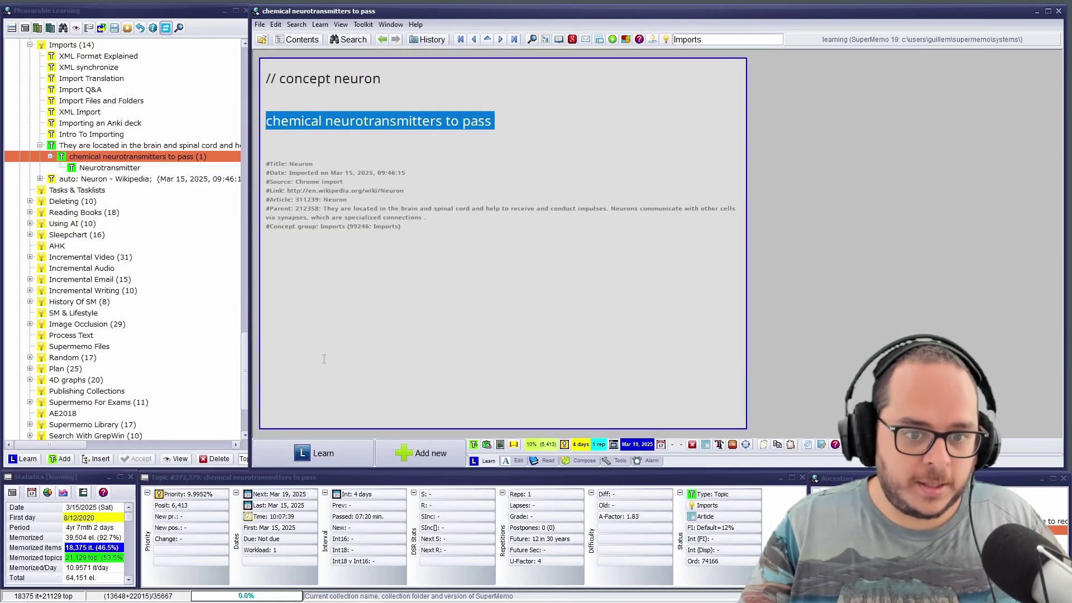
- Switch to the browser, preview the Agency (psychology) entry on the Agency page and briefly check the coherency branch video
{"action": "mouse_move", "coordinate": [487, 601]}
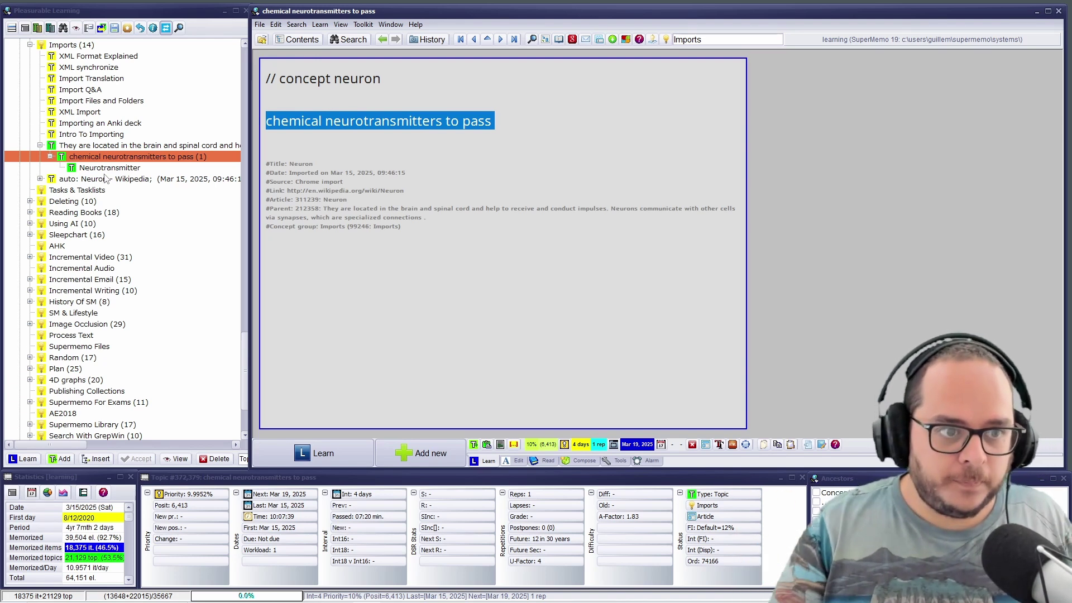
{"action": "key", "text": "alt+Tab"}
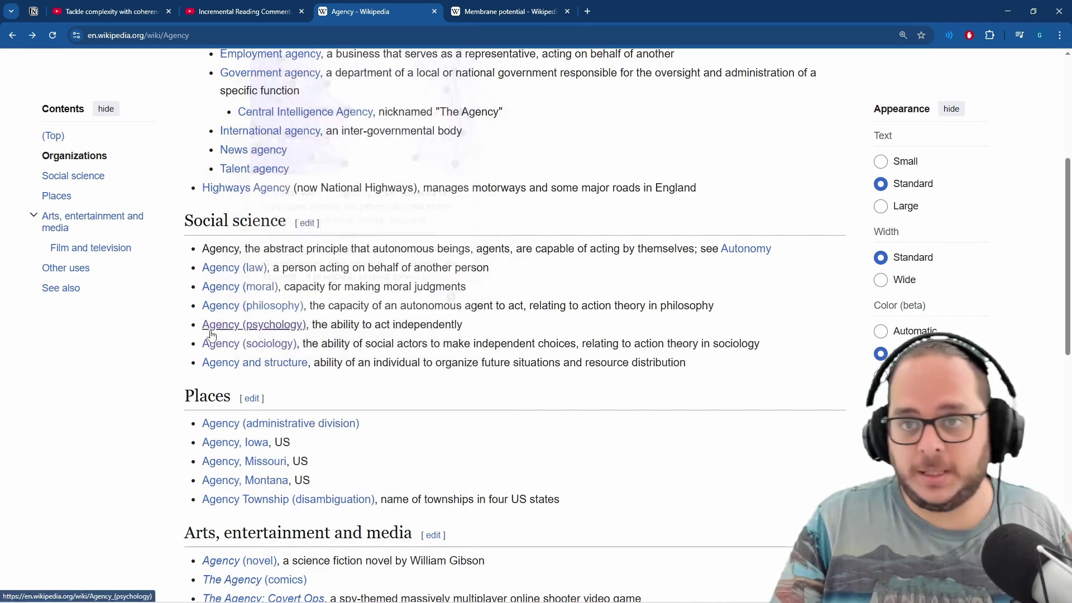
{"action": "mouse_move", "coordinate": [220, 326]}
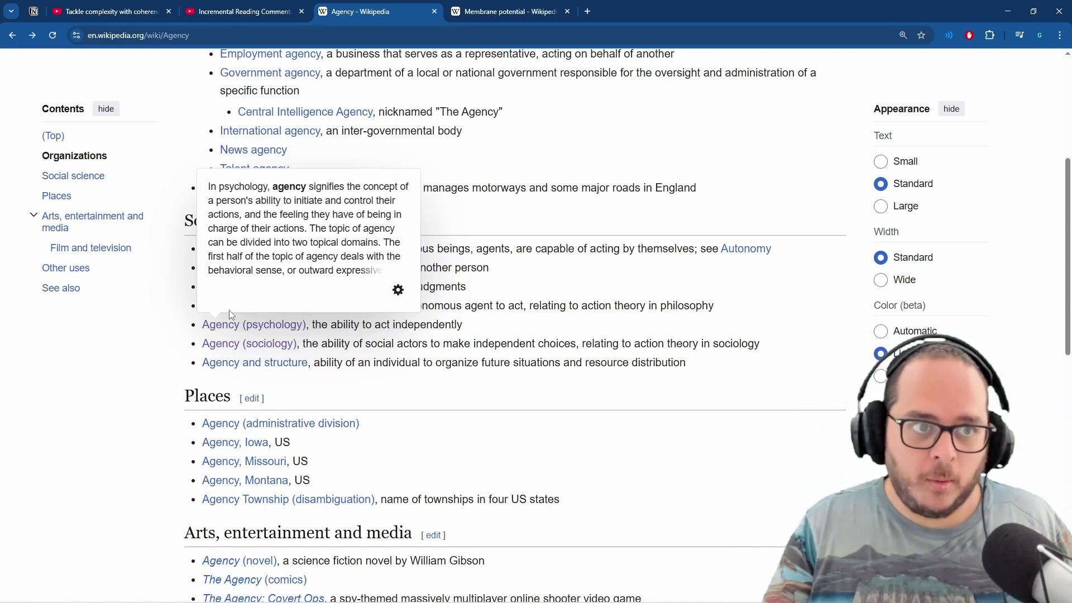
{"action": "key", "text": "ctrl+2"}
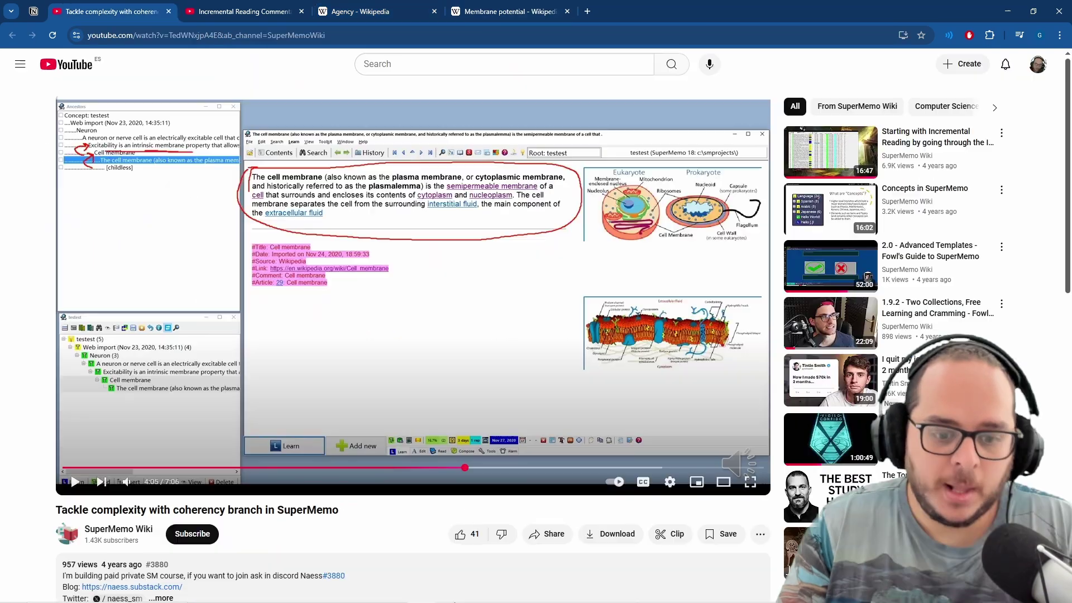
{"action": "left_click", "coordinate": [356, 16]}
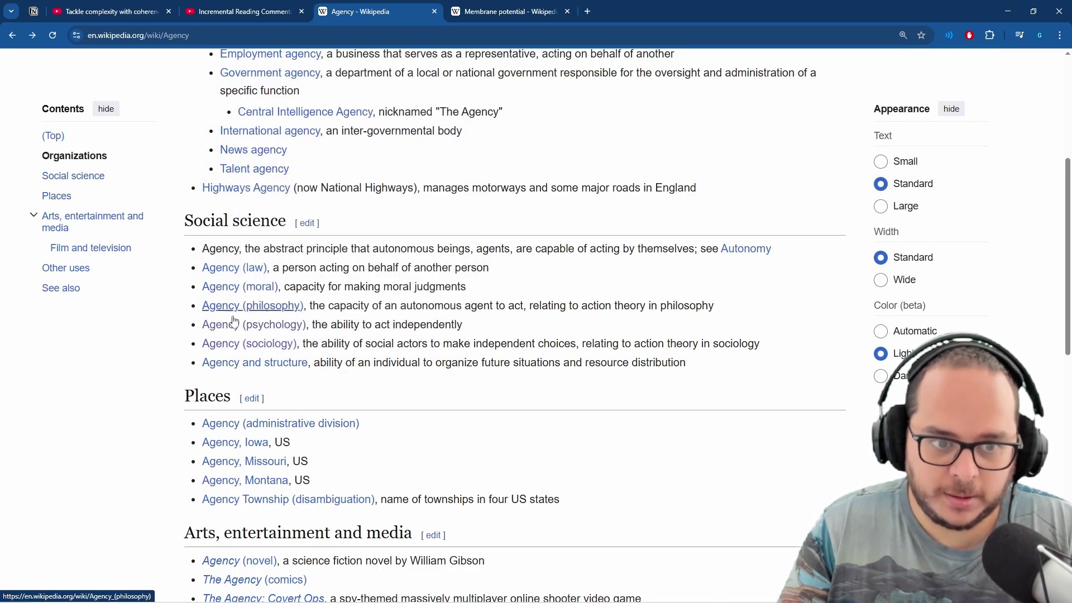
- Open the Agency (psychology) article and preview the Embodied agent and Cybernetics links in its See also section
{"action": "left_click", "coordinate": [250, 324]}
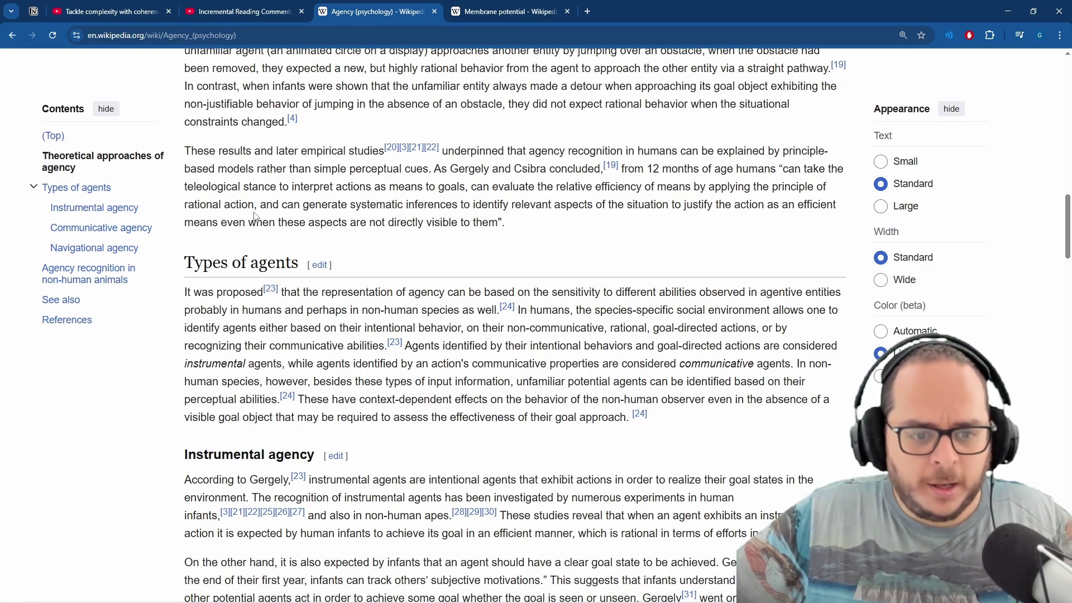
{"action": "scroll", "coordinate": [256, 217], "scroll_direction": "down", "scroll_amount": 15}
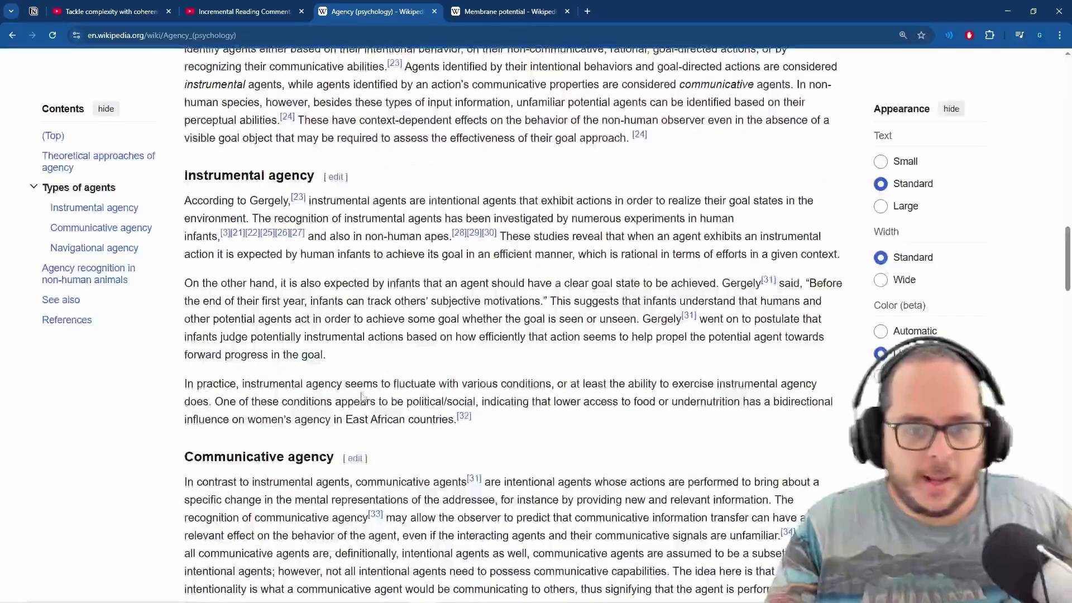
{"action": "scroll", "coordinate": [362, 392], "scroll_direction": "down", "scroll_amount": 3}
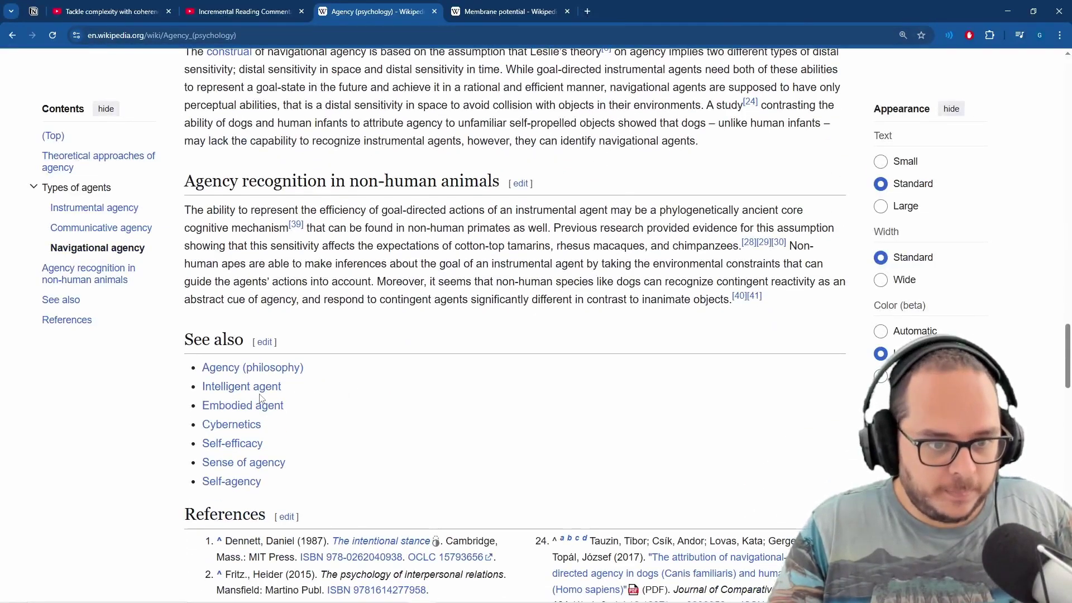
{"action": "mouse_move", "coordinate": [256, 395]}
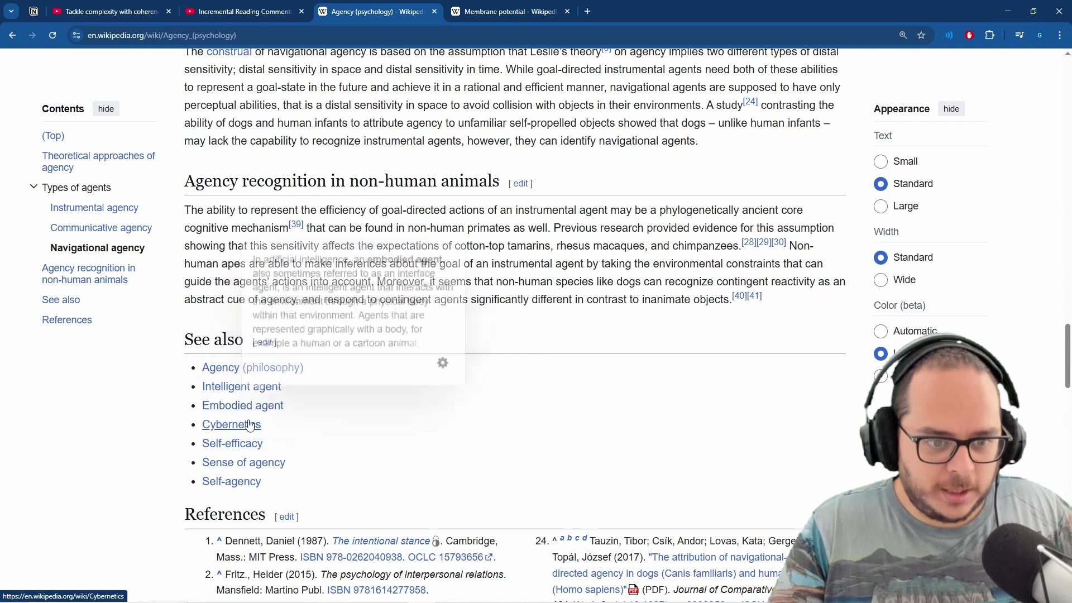
{"action": "mouse_move", "coordinate": [250, 426]}
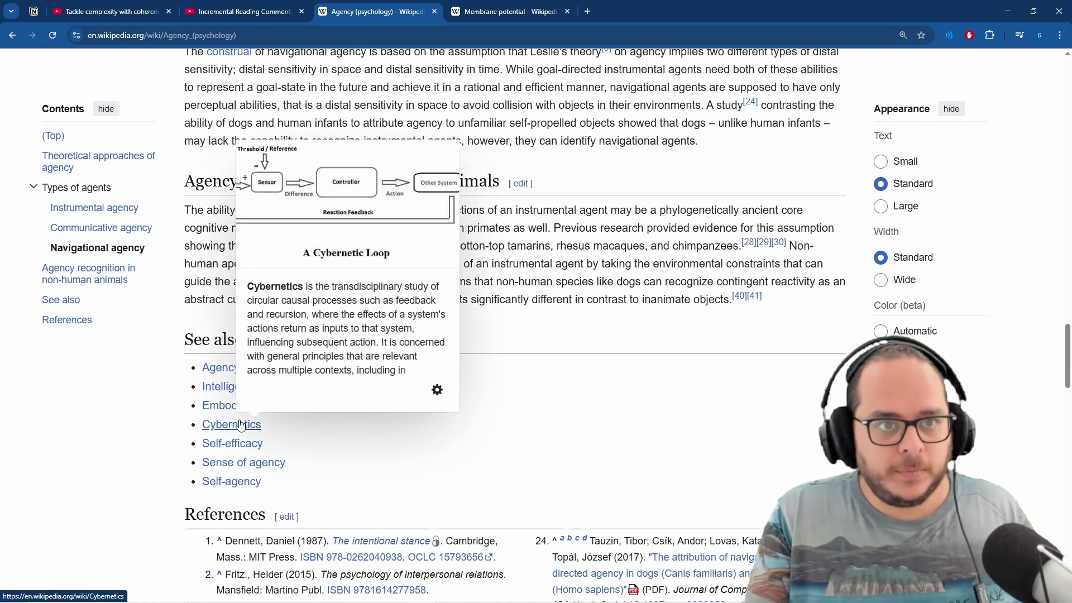
- Switch to SuperMemo to view the "chemical neurotransmitters to pass" extract in the contents tree, and return to the browser
{"action": "left_click", "coordinate": [1002, 9]}
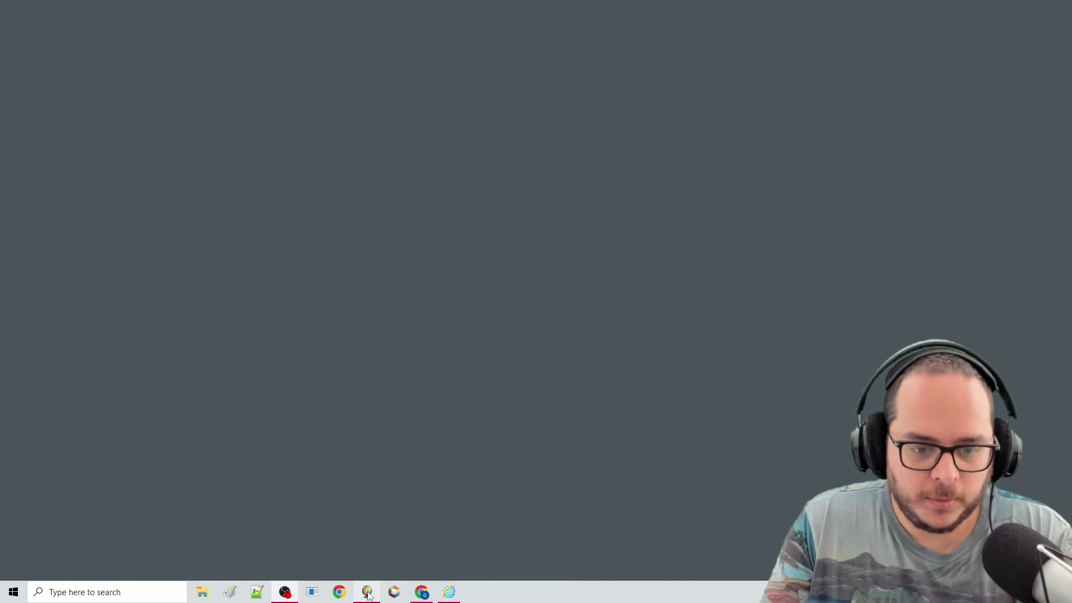
{"action": "left_click", "coordinate": [372, 596]}
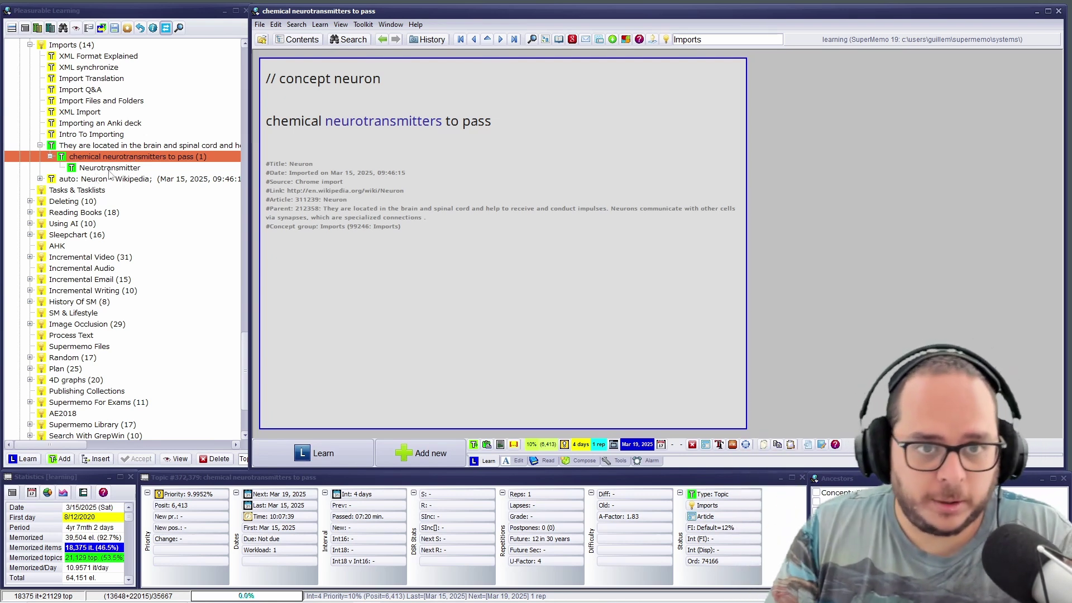
{"action": "left_click", "coordinate": [421, 592]}
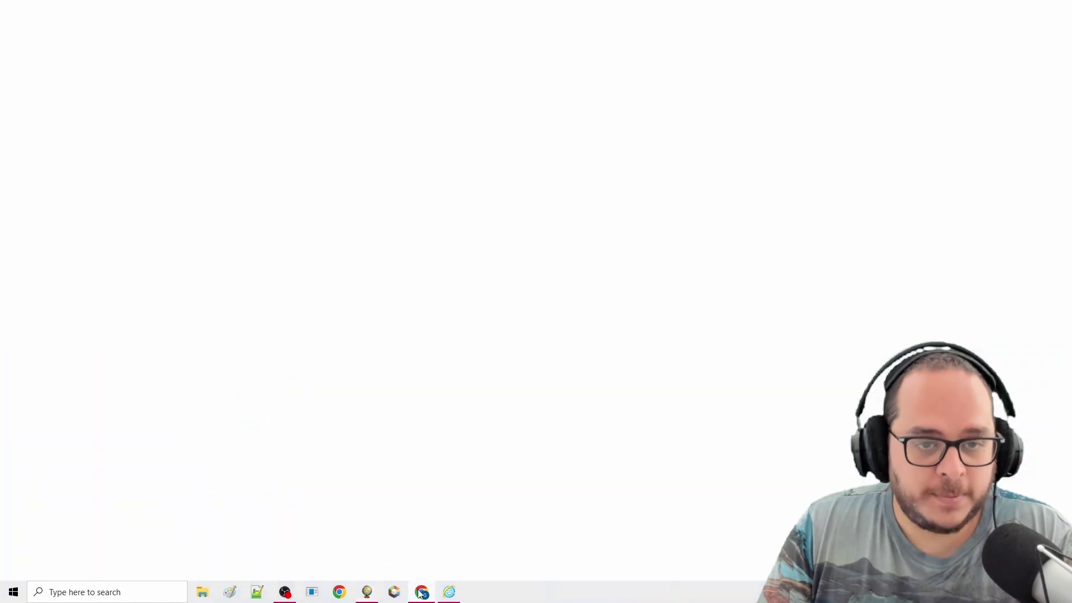
- Watch the coherency branch video in full screen, pausing it at 4:31 and again at 4:49
{"action": "left_click", "coordinate": [106, 11]}
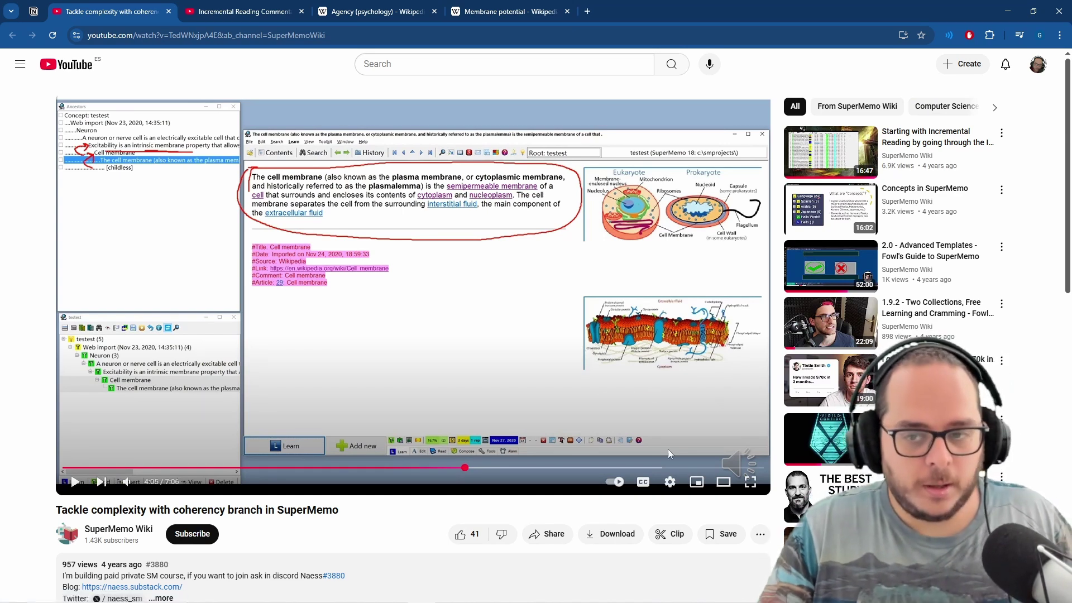
{"action": "left_click", "coordinate": [750, 482]}
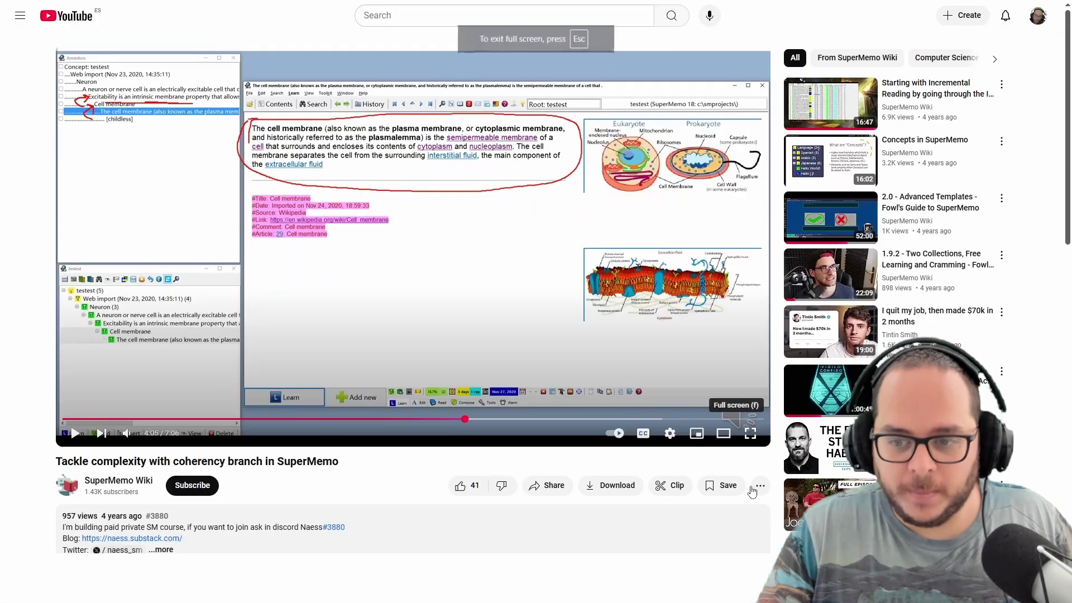
{"action": "left_click", "coordinate": [669, 300]}
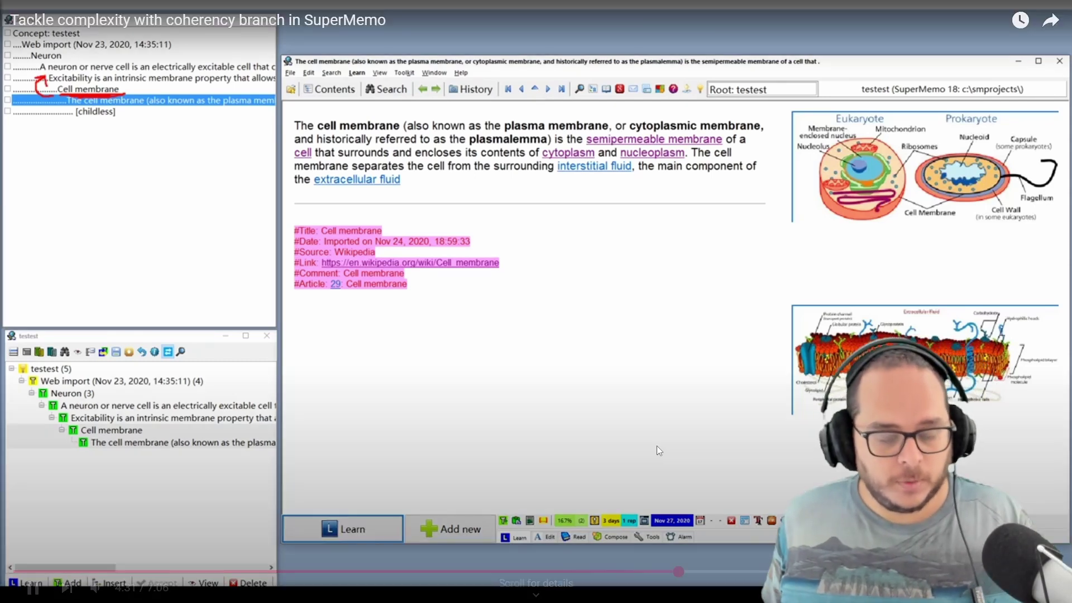
{"action": "left_click", "coordinate": [657, 445]}
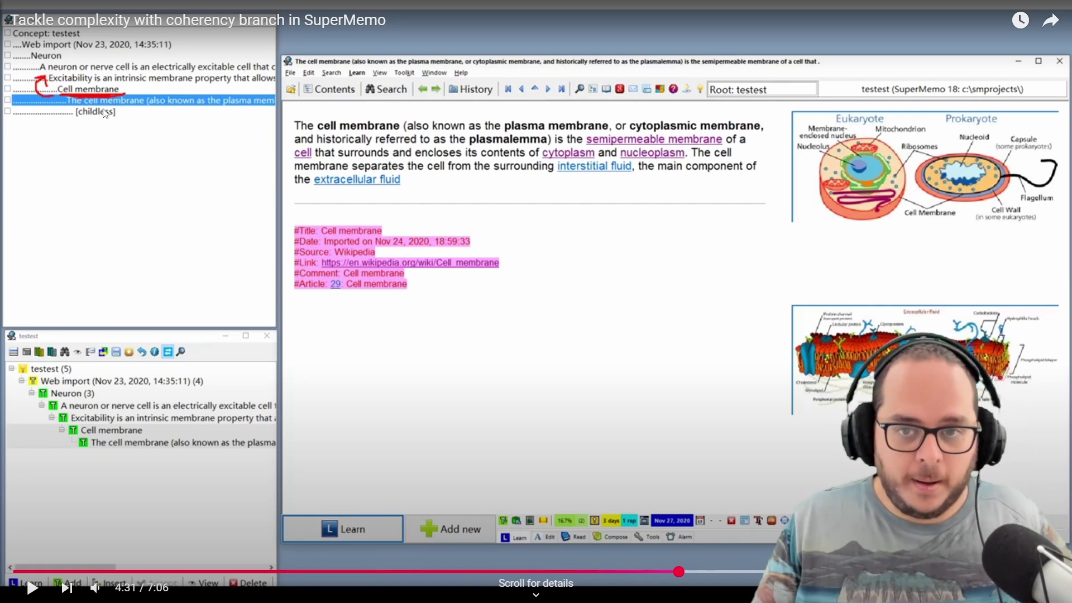
{"action": "left_click", "coordinate": [248, 268]}
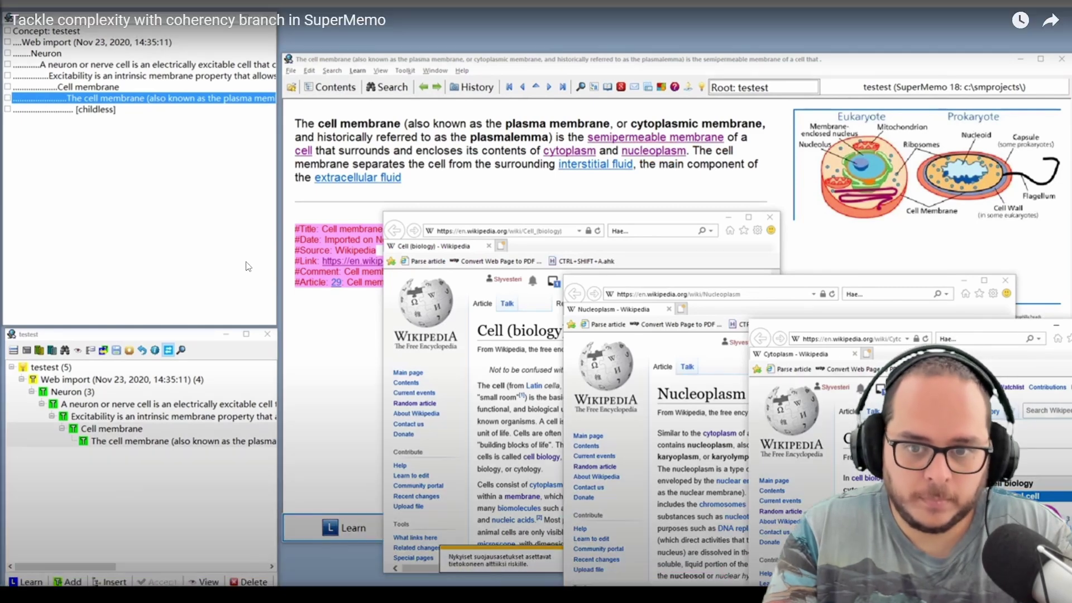
{"action": "left_click", "coordinate": [249, 267]}
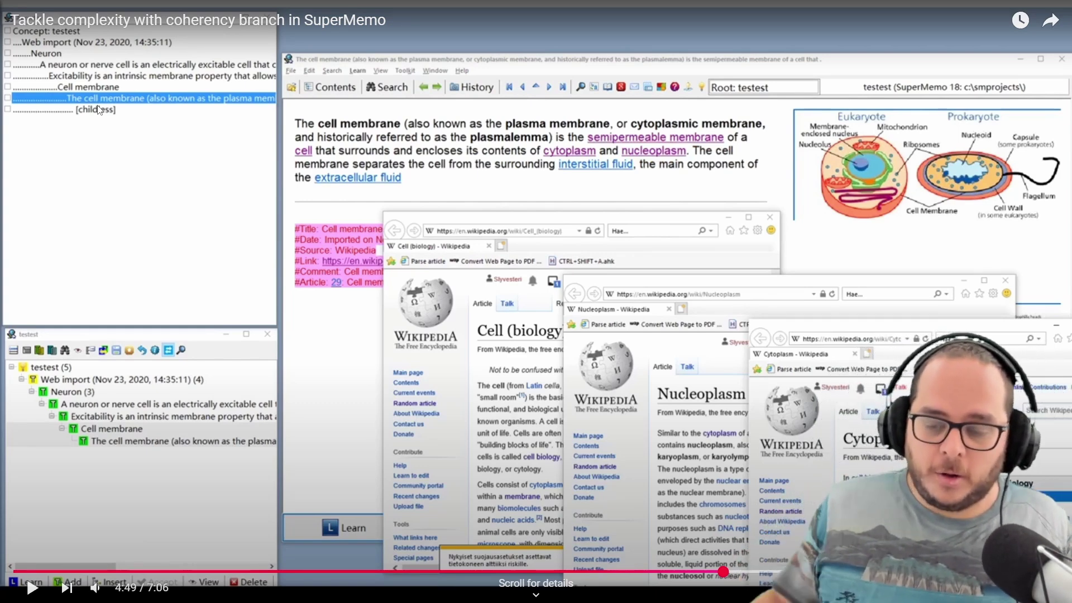
- Leave full screen, look at the Incremental Reading Commentary #1 video and return to the coherency branch video
{"action": "key", "text": "Escape"}
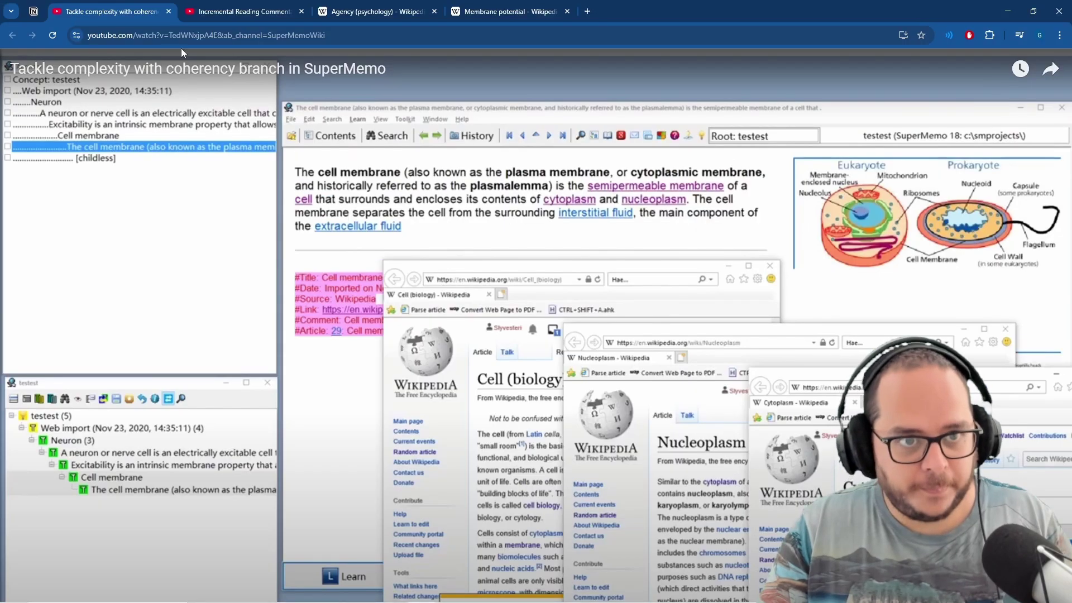
{"action": "left_click", "coordinate": [246, 11]}
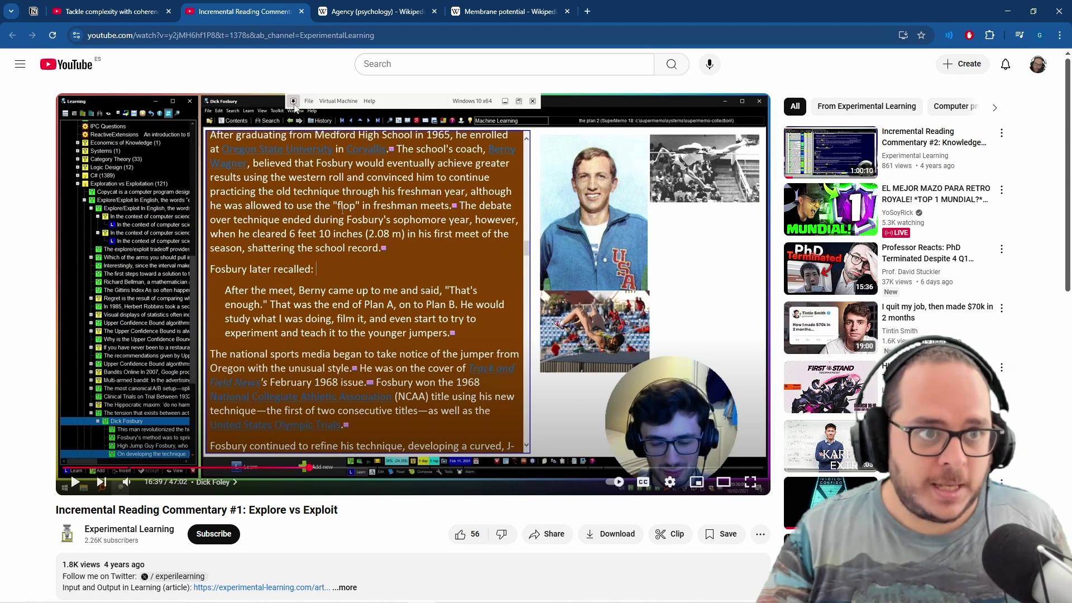
{"action": "left_click", "coordinate": [108, 11]}
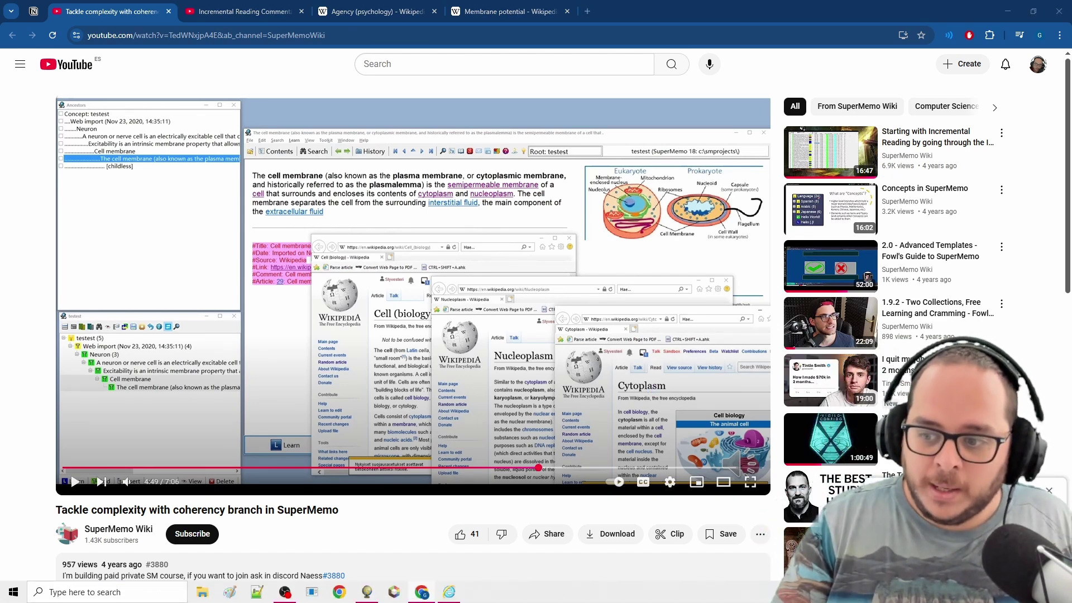
{"action": "left_click", "coordinate": [1052, 491]}
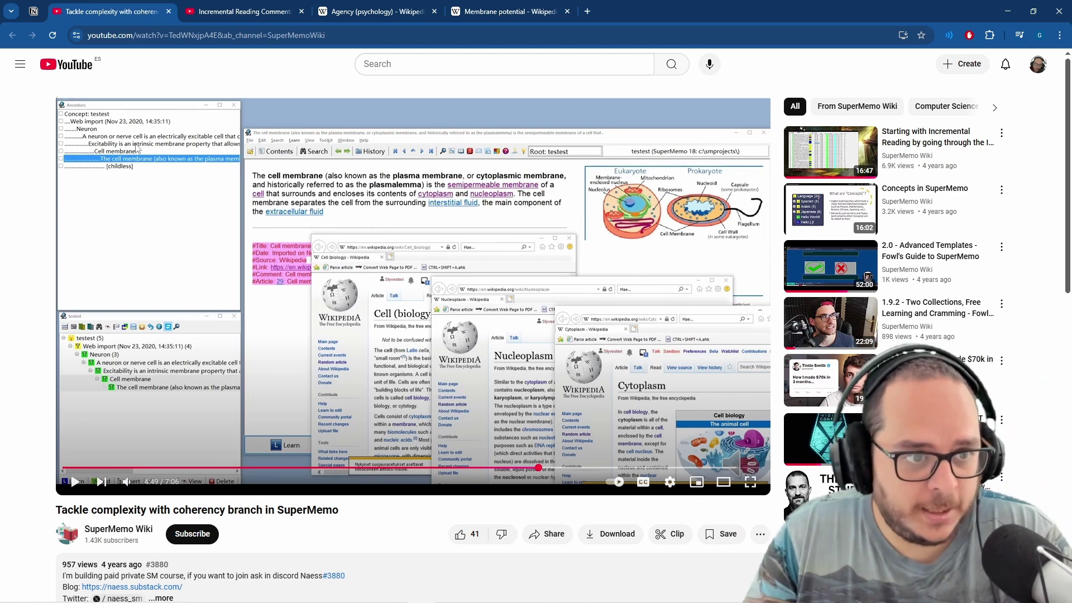
- Play the coherency branch video in full screen up to 4:53, pause it and leave full screen
{"action": "left_click", "coordinate": [749, 482]}
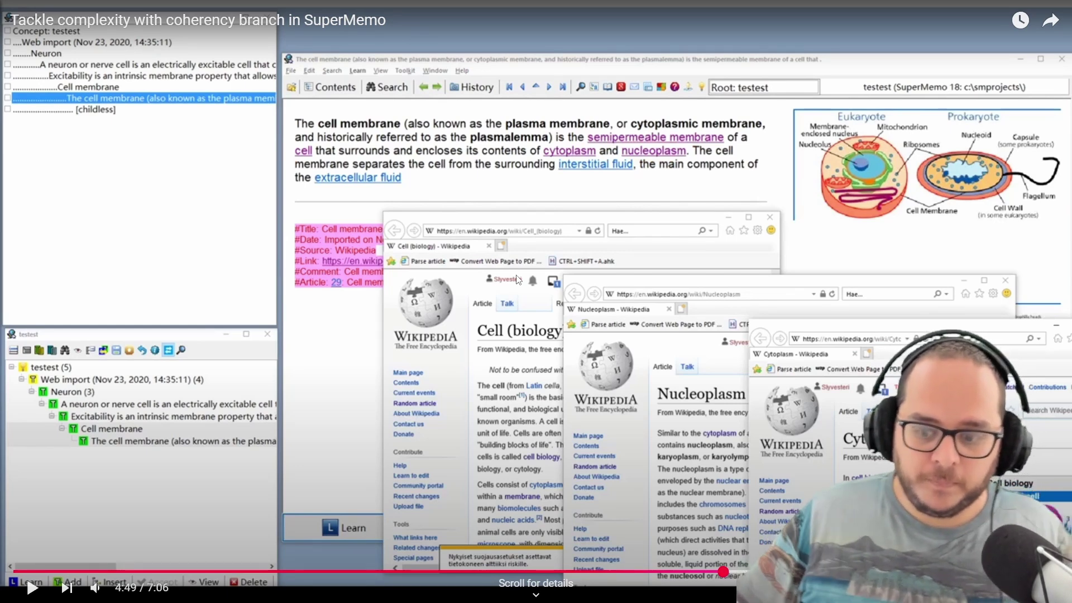
{"action": "key", "text": "ctrl+Tab"}
{"action": "left_click", "coordinate": [749, 482]}
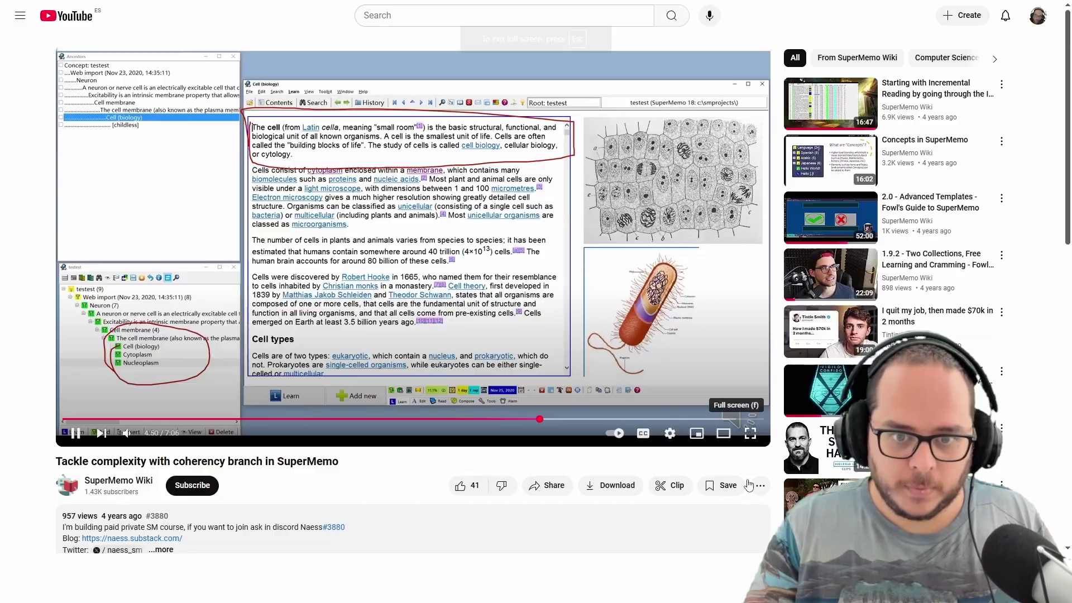
{"action": "key", "text": "f"}
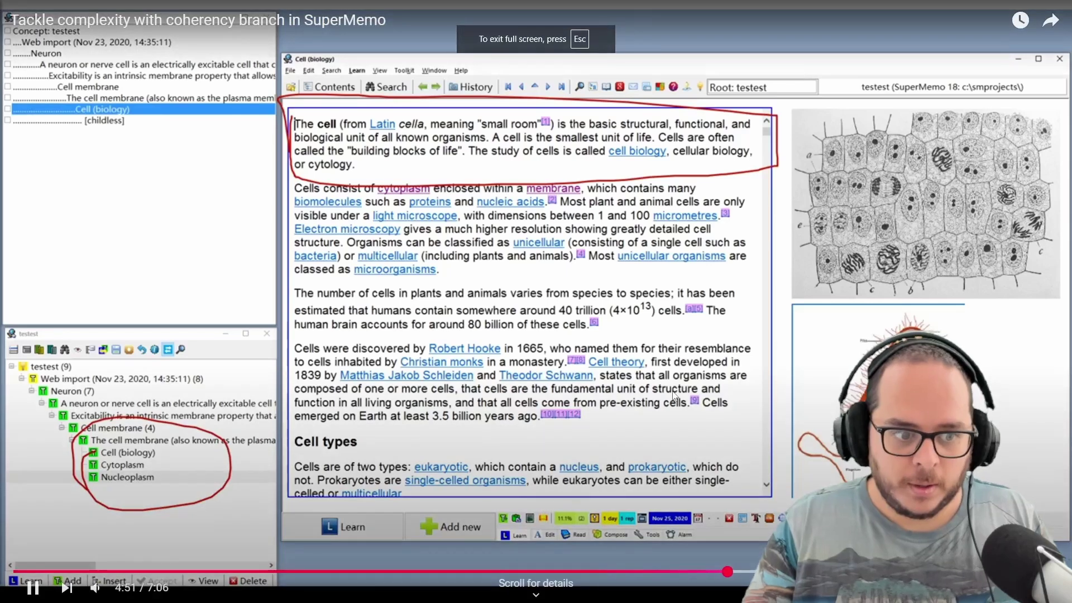
{"action": "key", "text": "space"}
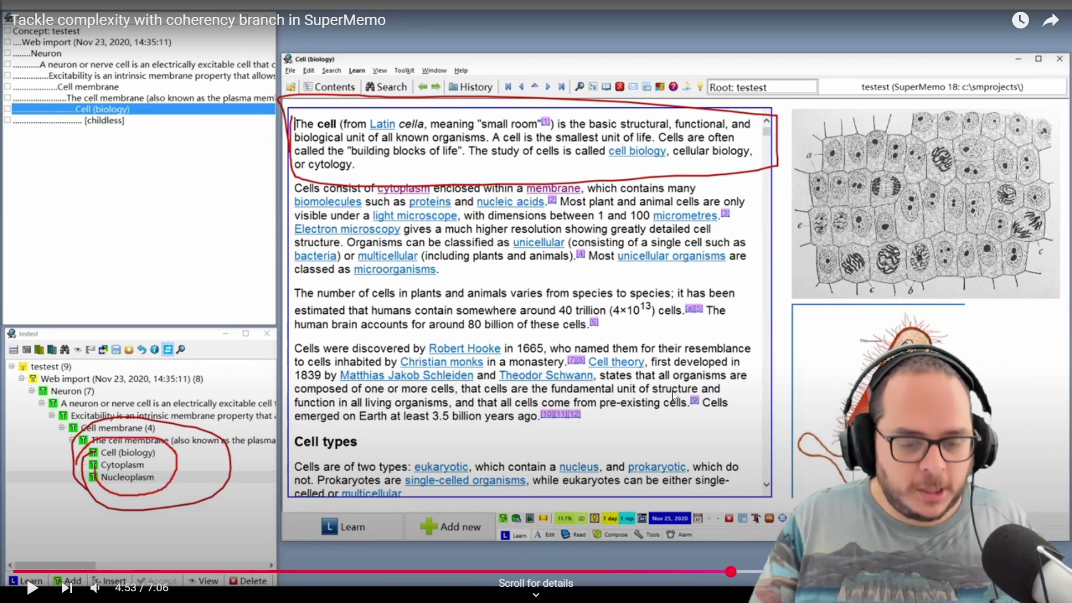
{"action": "key", "text": "Escape"}
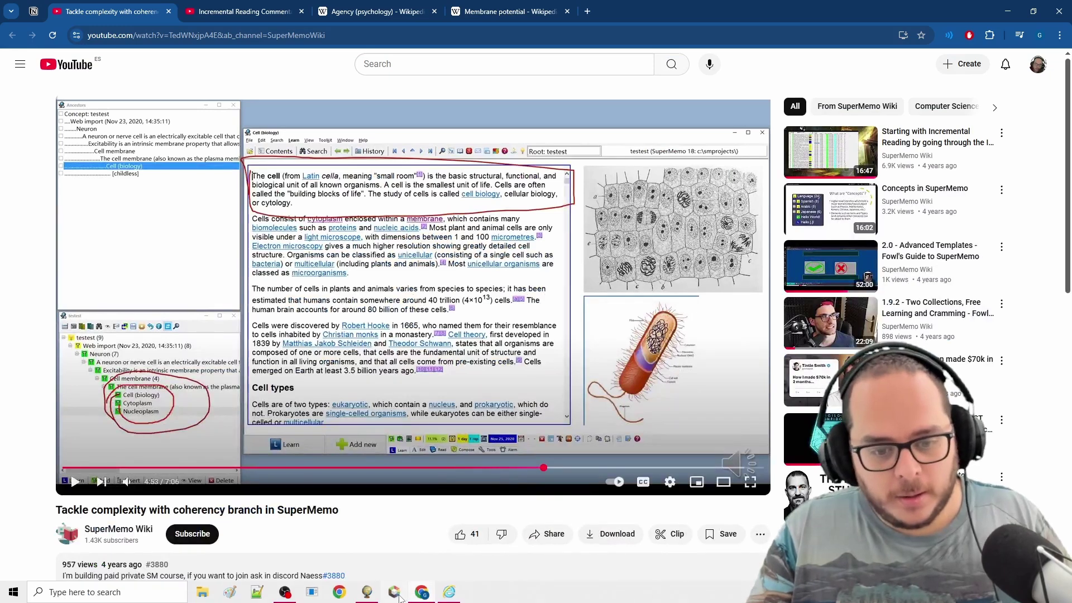
- View SuperMemo's web import dialog for the open Neurotransmitter article, cancel it and return to the coherency branch video
{"action": "left_click", "coordinate": [449, 593]}
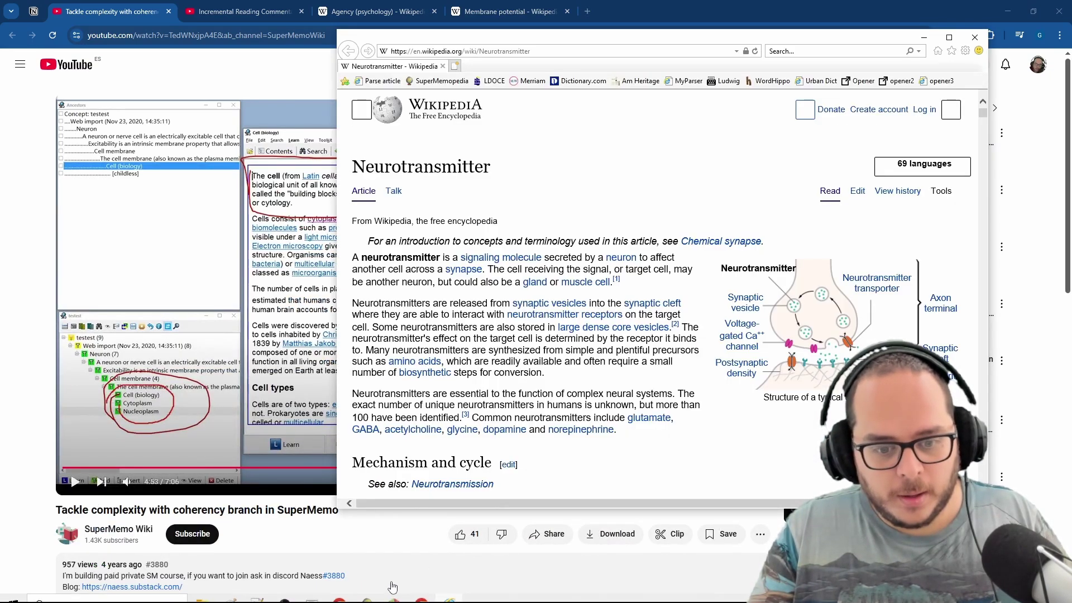
{"action": "left_click", "coordinate": [367, 593]}
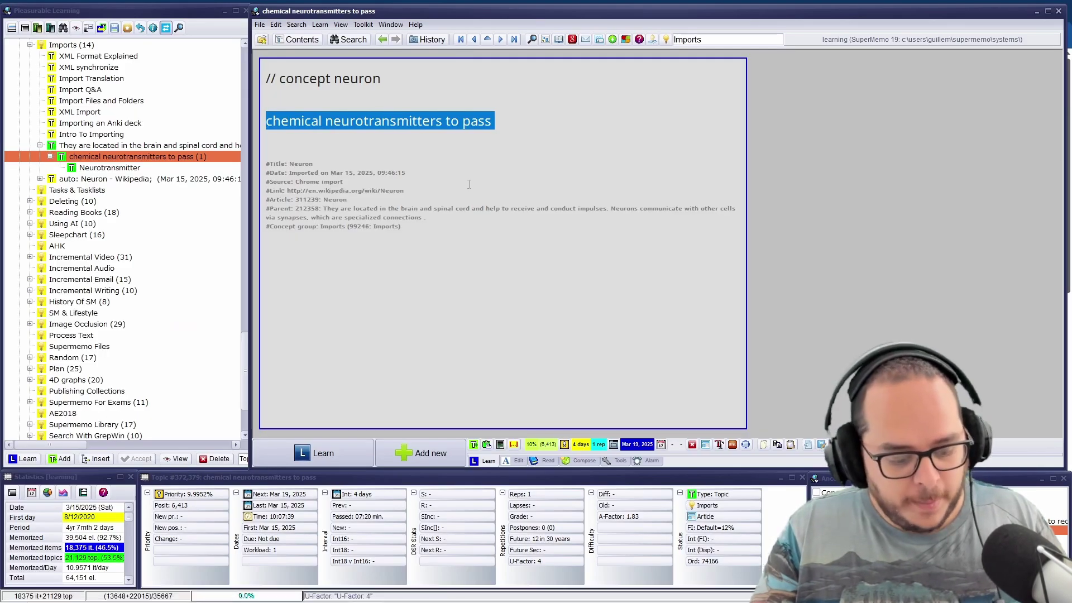
{"action": "key", "text": "ctrl+shift+a"}
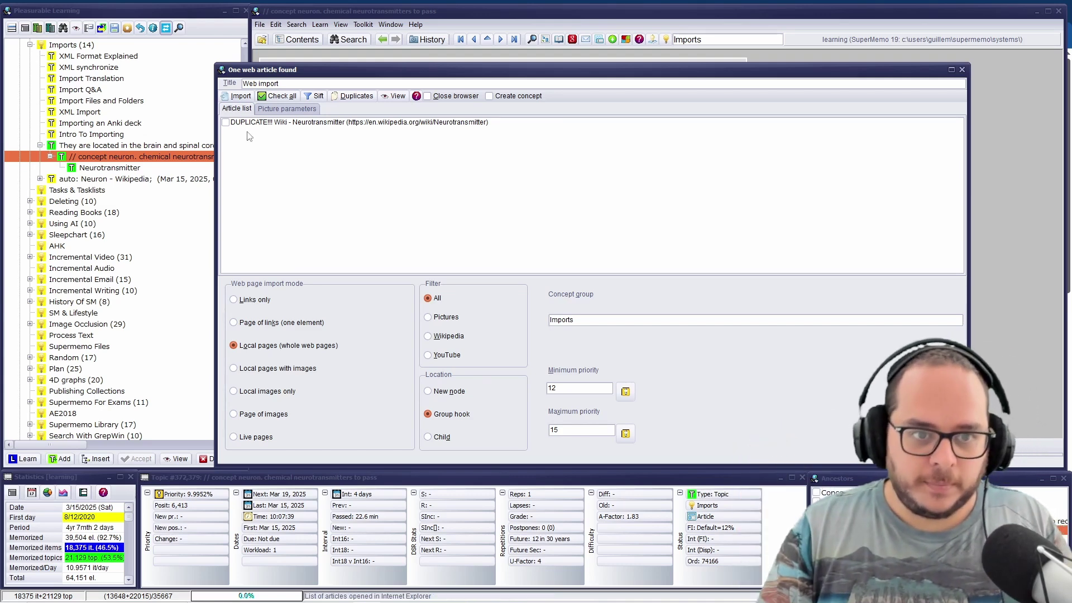
{"action": "key", "text": "Escape"}
{"action": "left_click", "coordinate": [445, 590]}
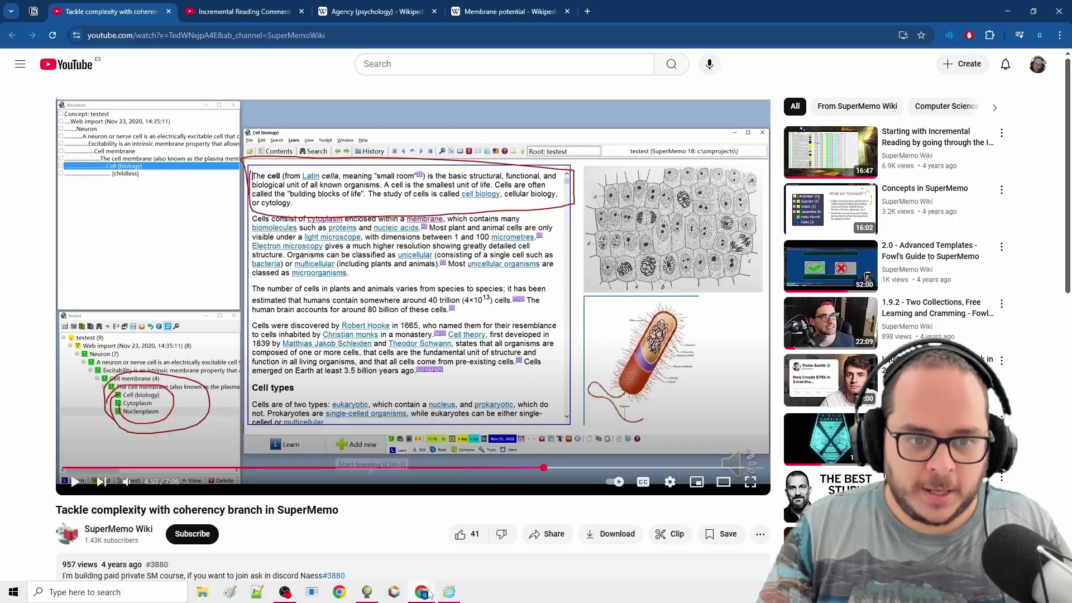
- Resume the coherency branch video in full screen, pause it at 5:10 and leave full screen
{"action": "left_click", "coordinate": [751, 481]}
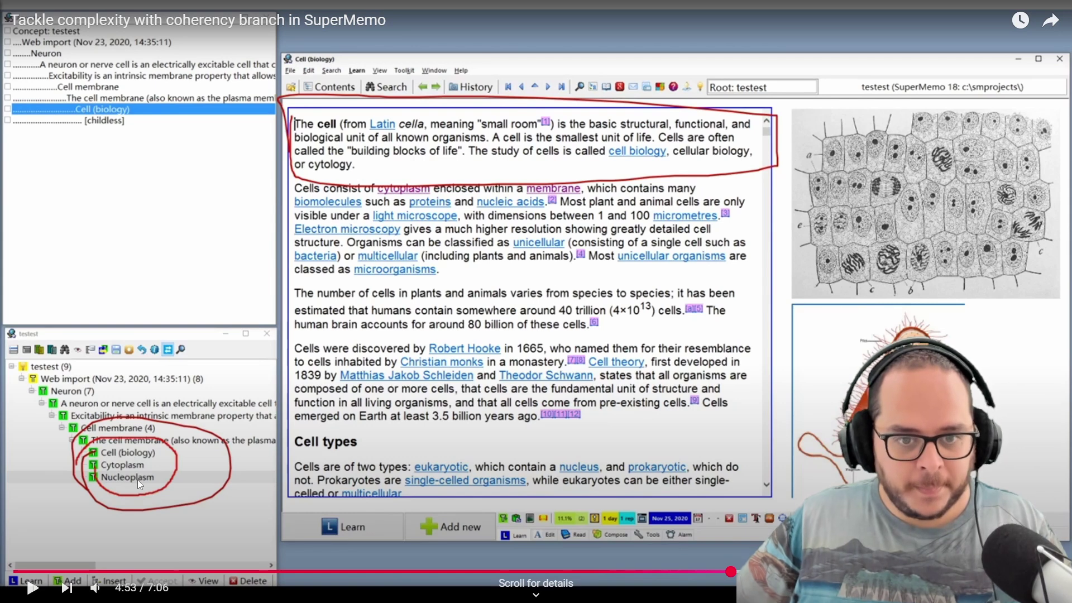
{"action": "key", "text": "space"}
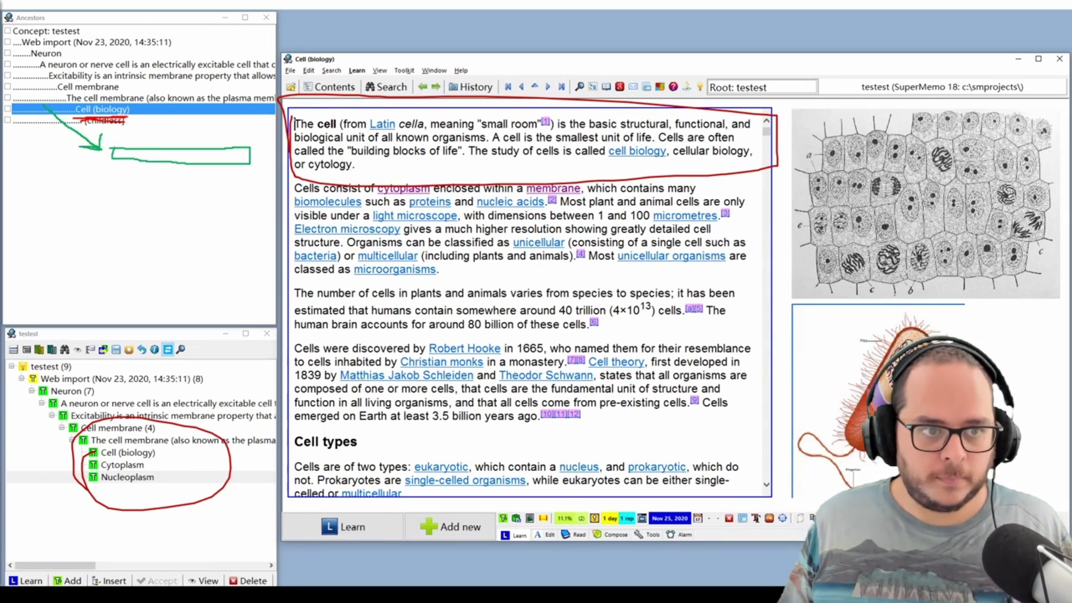
{"action": "left_click", "coordinate": [137, 481]}
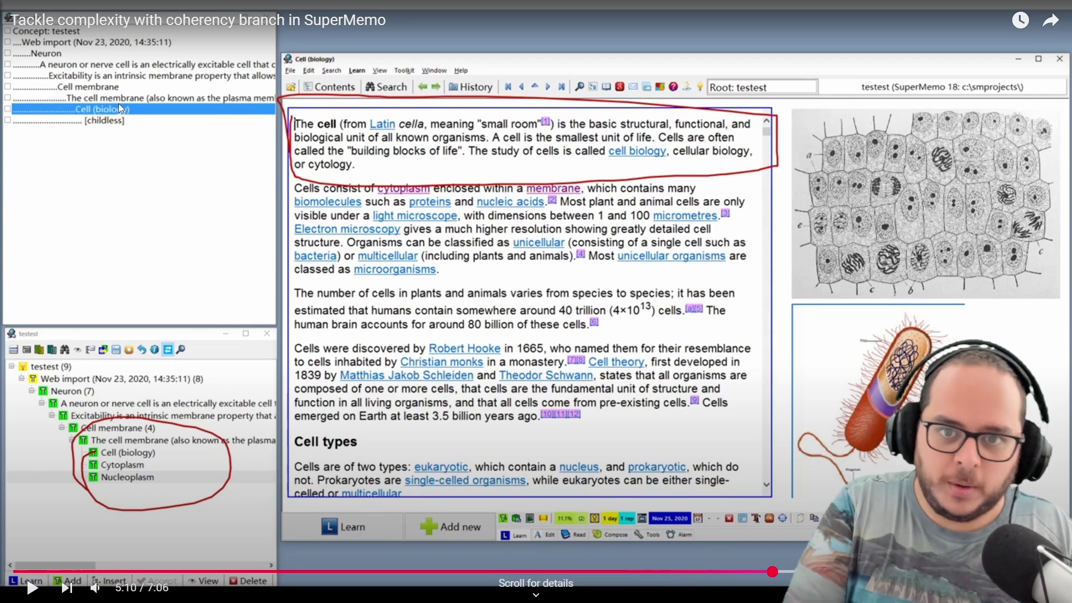
{"action": "key", "text": "Escape"}
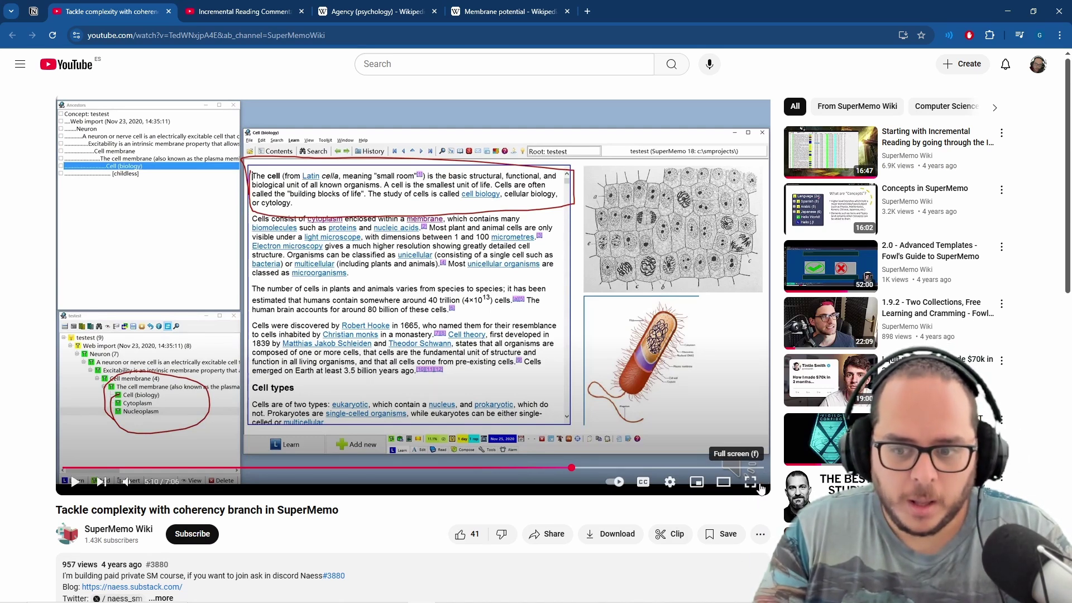
- View the paused frame at 5:10 in full screen once more and return to the normal page view
{"action": "key", "text": "F11"}
{"action": "key", "text": "f"}
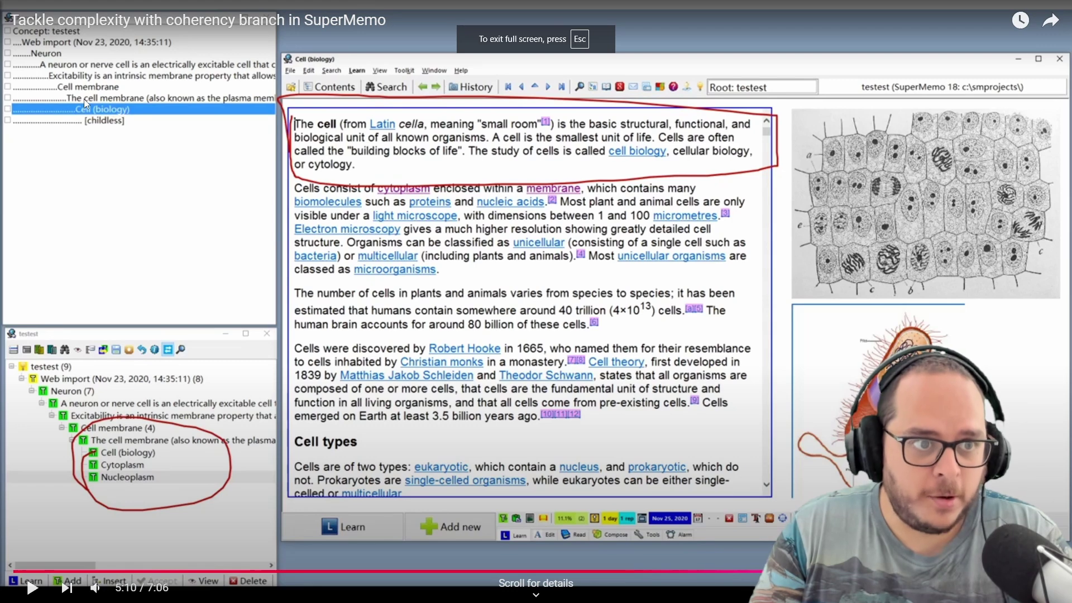
{"action": "key", "text": "F11"}
{"action": "key", "text": "f"}
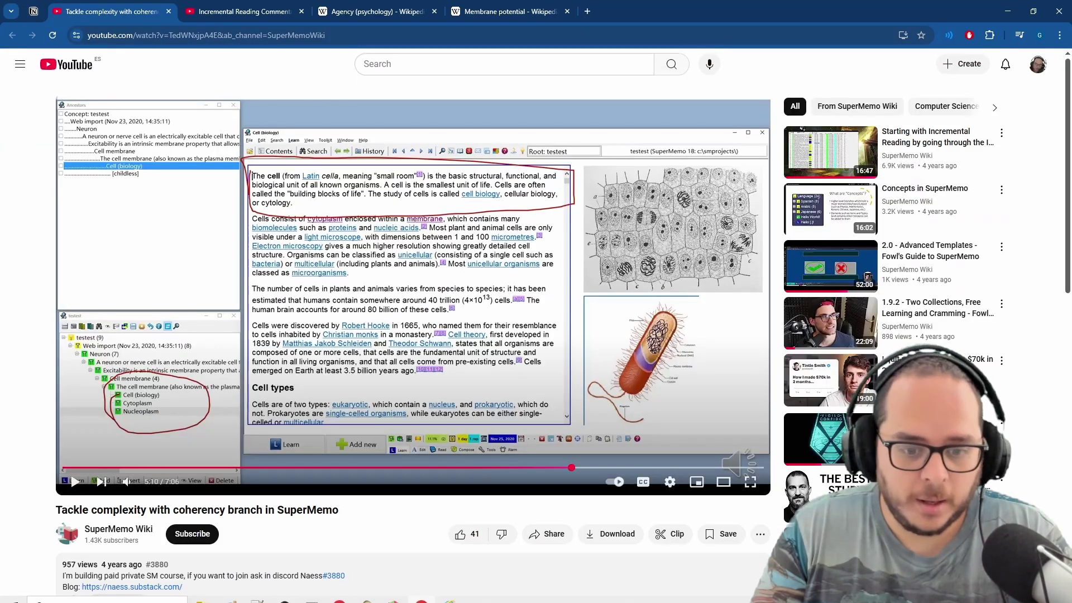
{"action": "left_click", "coordinate": [367, 592]}
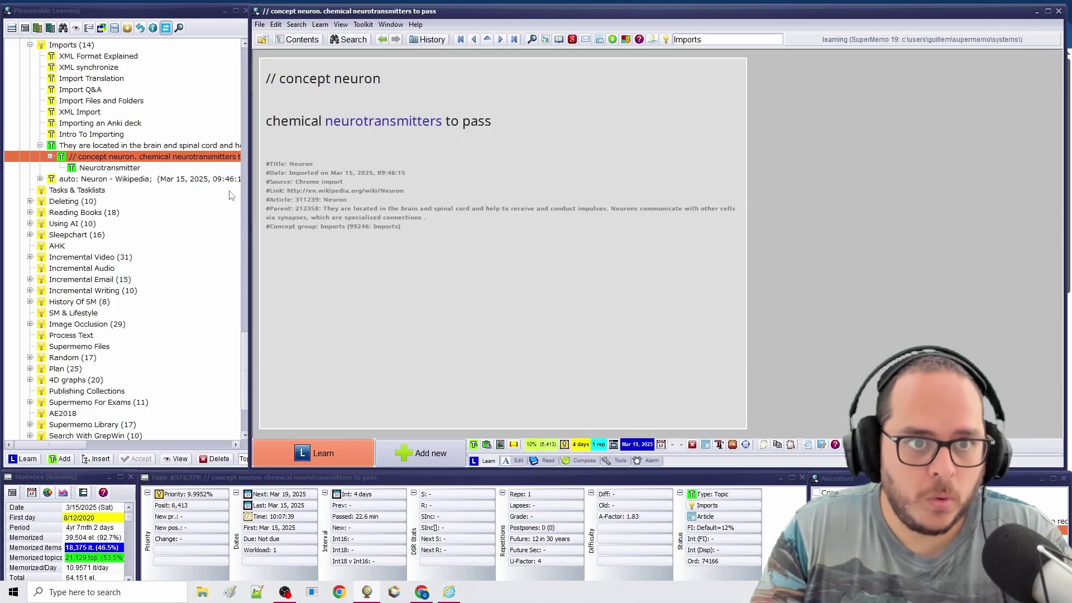
{"action": "key", "text": "alt+s"}
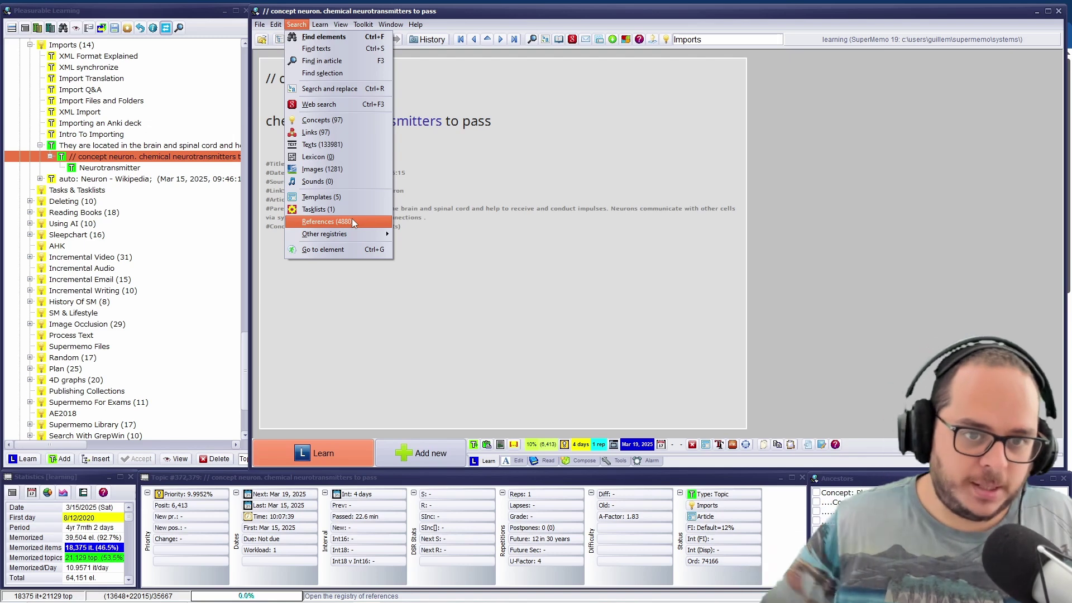
{"action": "key", "text": "Escape"}
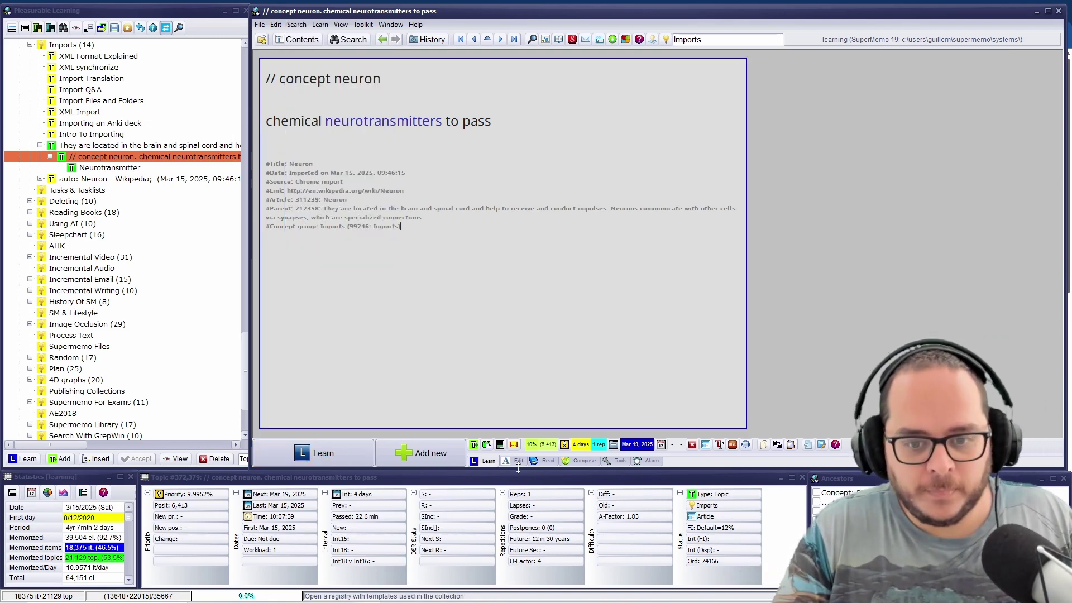
- Switch to YouTube in the browser and watch the coherency branch video in full screen up to 5:45, pausing to examine the knowledge tree
{"action": "left_click", "coordinate": [424, 592]}
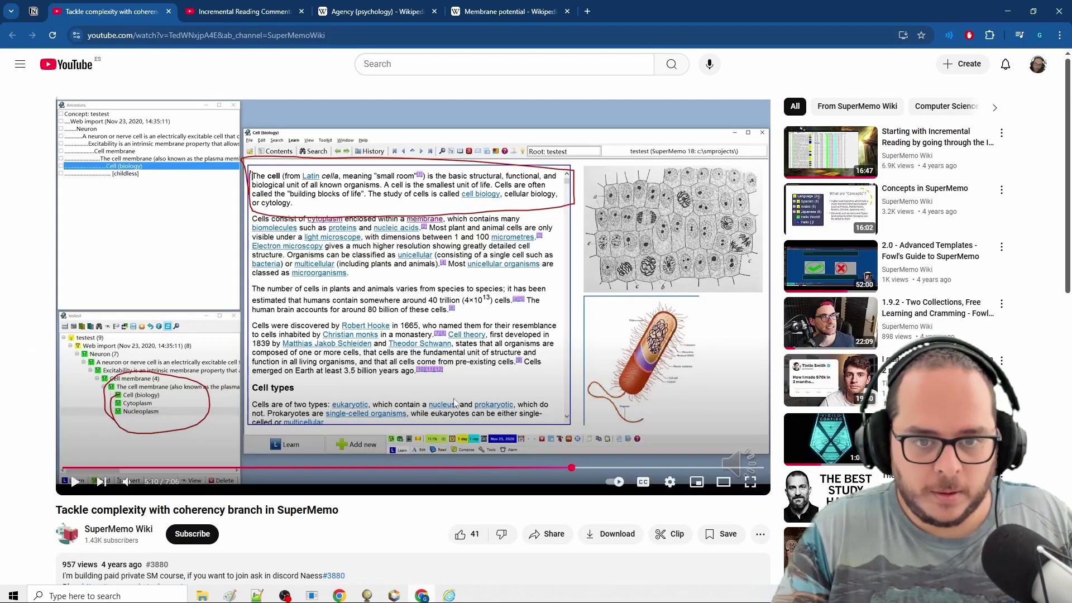
{"action": "left_click", "coordinate": [586, 402]}
{"action": "left_click", "coordinate": [750, 481]}
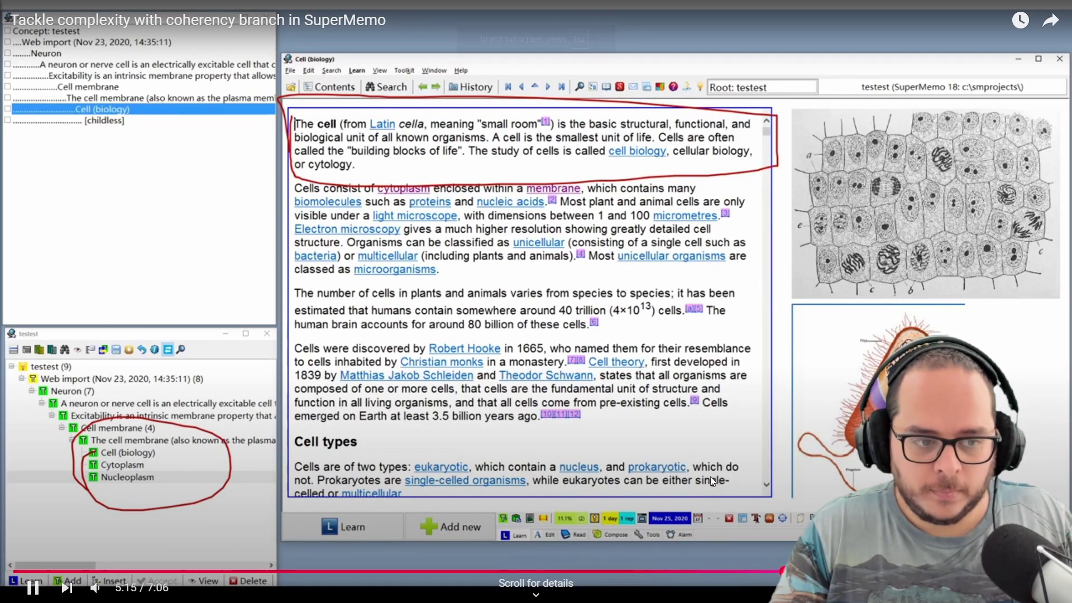
{"action": "left_click", "coordinate": [581, 306]}
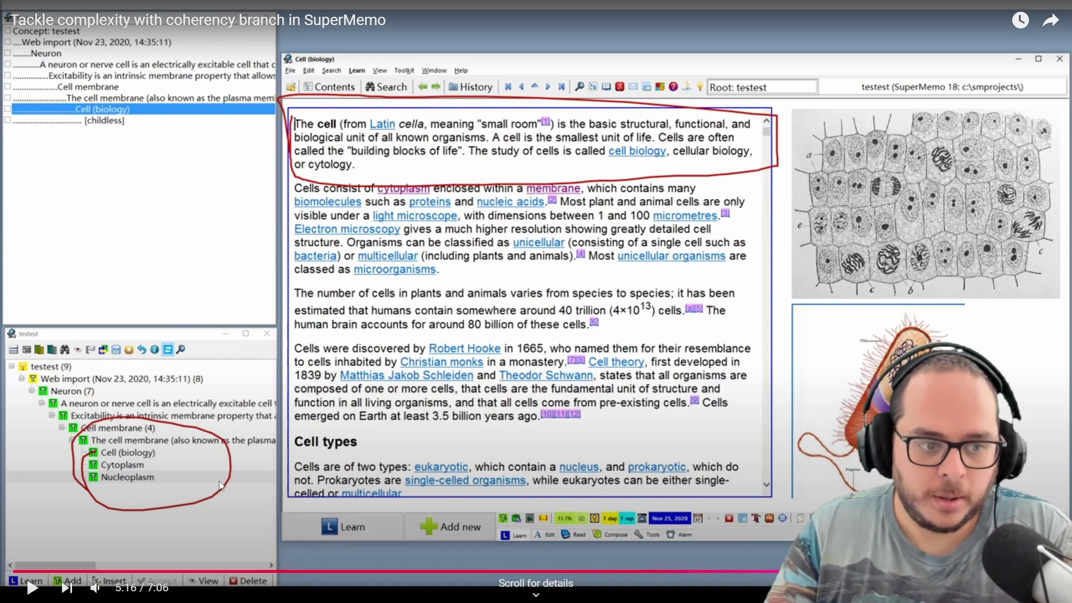
{"action": "left_click", "coordinate": [609, 347]}
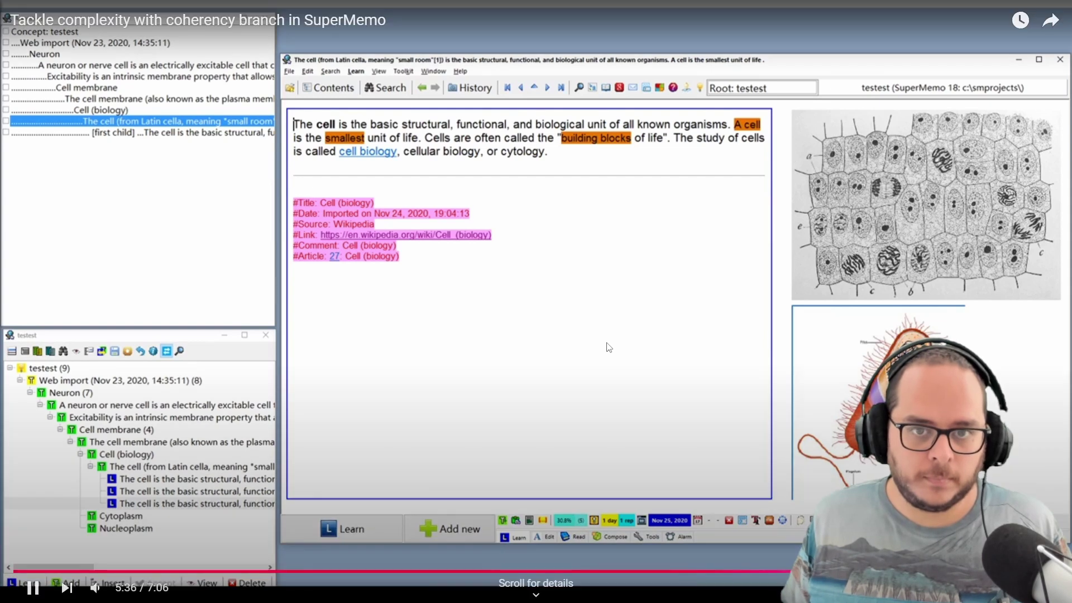
{"action": "left_click", "coordinate": [608, 347]}
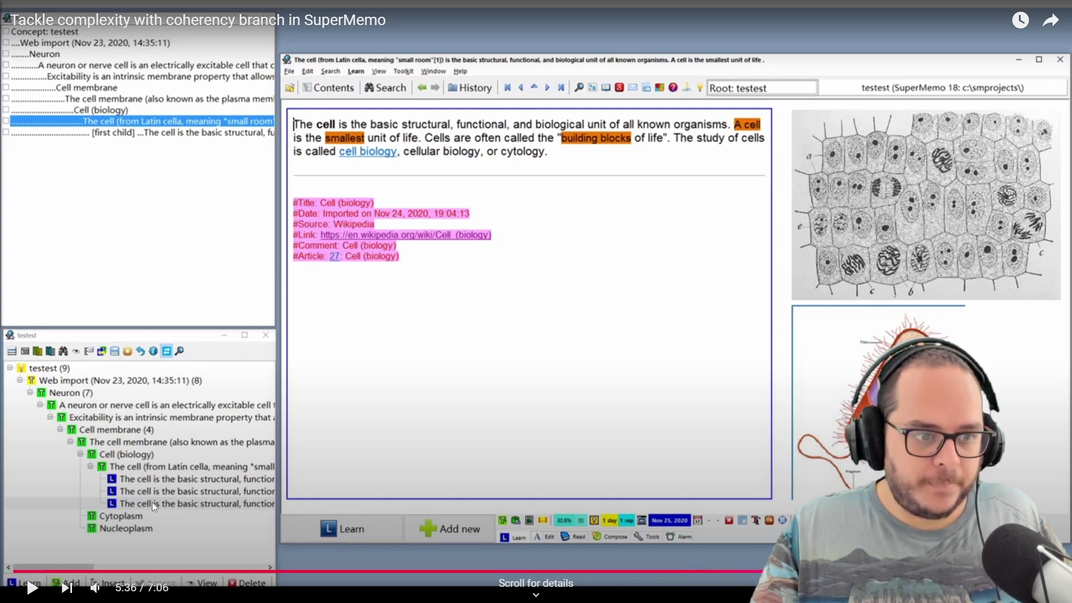
{"action": "left_click", "coordinate": [596, 206]}
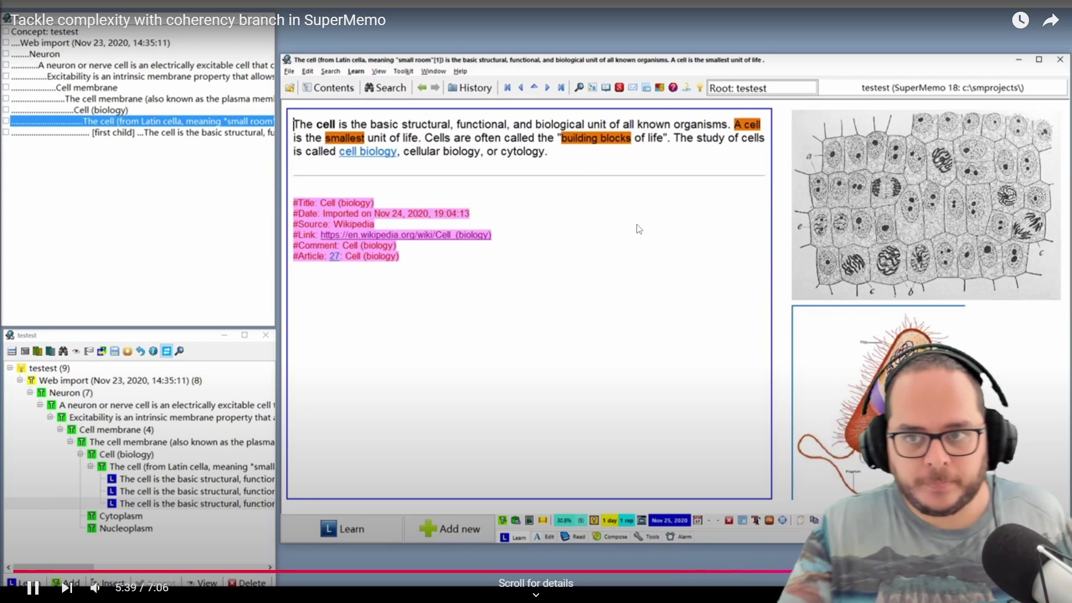
{"action": "left_click", "coordinate": [562, 266]}
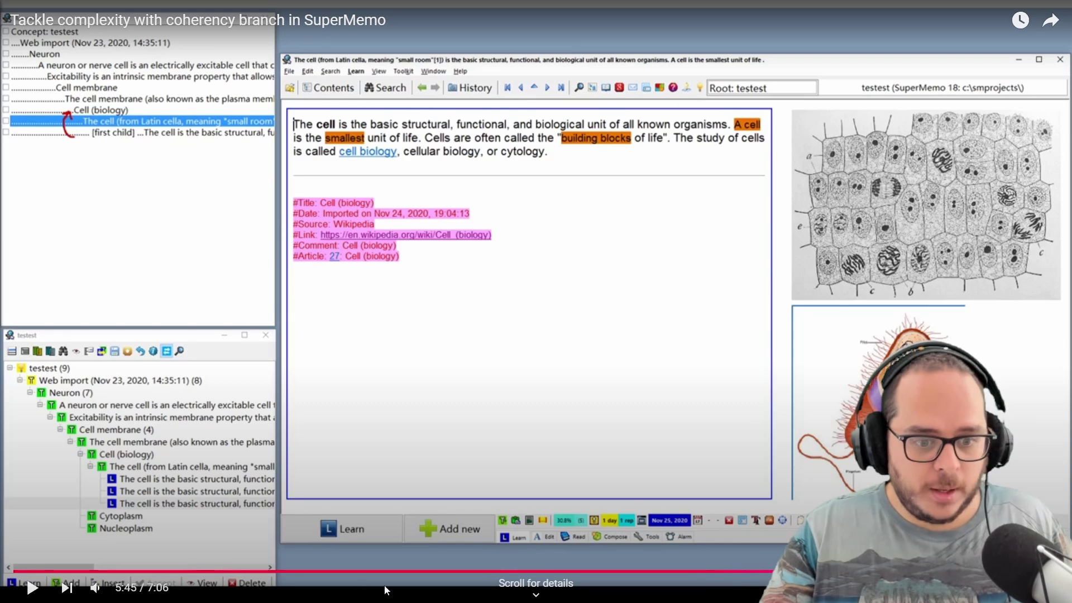
{"action": "key", "text": "Escape"}
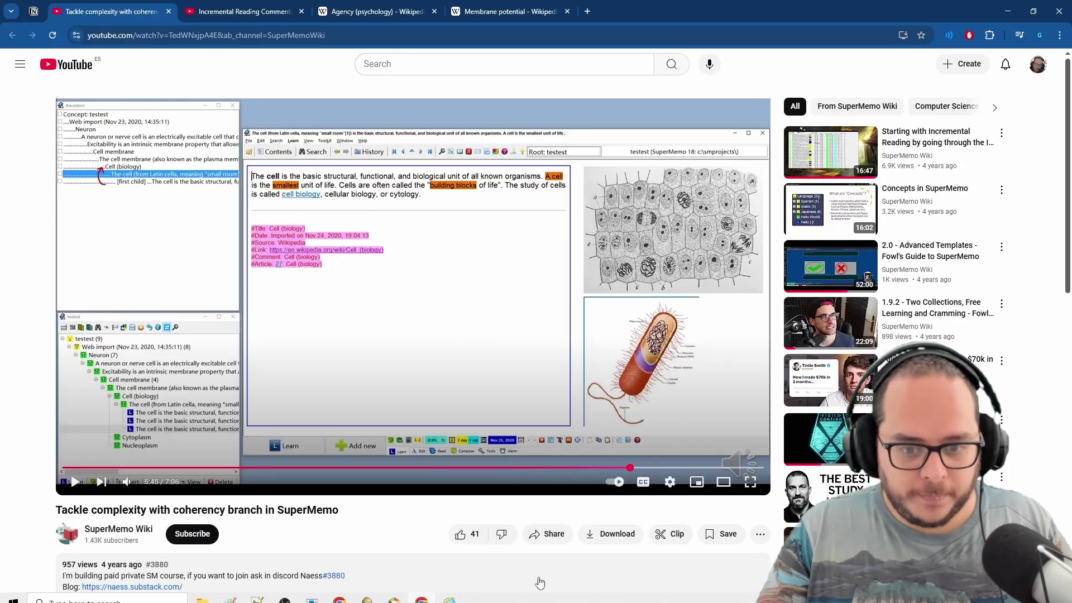
- Select and copy the introductory paragraphs about neurons from the Wikipedia article in the browser
{"action": "left_click", "coordinate": [449, 593]}
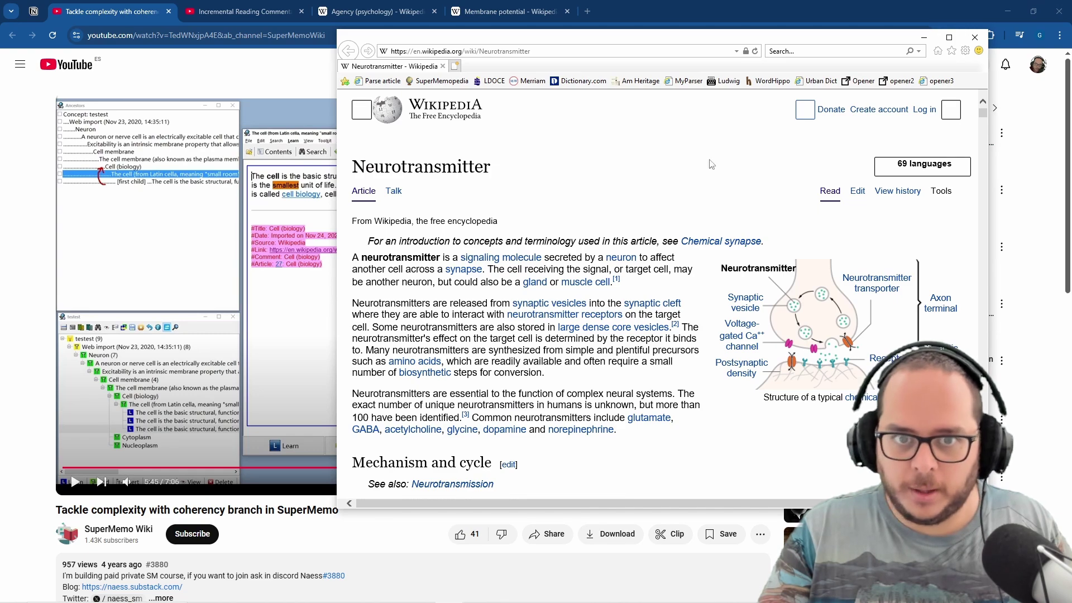
{"action": "left_click", "coordinate": [380, 11]}
{"action": "left_click_drag", "start_coordinate": [186, 244], "coordinate": [444, 369]}
{"action": "scroll", "coordinate": [223, 279], "scroll_direction": "down", "scroll_amount": 3}
{"action": "scroll", "coordinate": [391, 313], "scroll_direction": "down", "scroll_amount": 7}
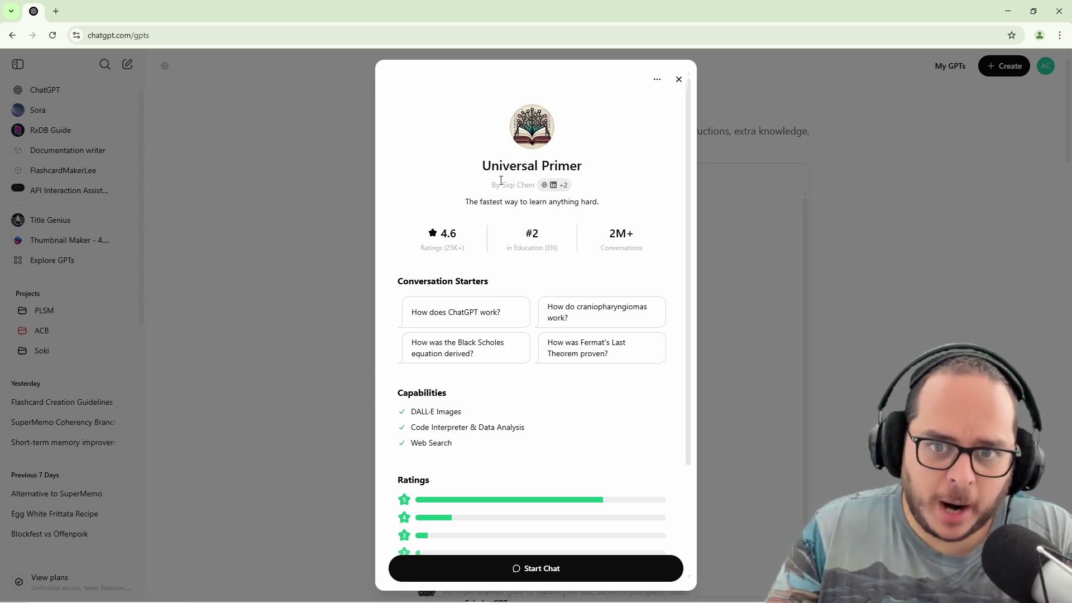
- Start a chat with the Universal Primer GPT and collapse the ChatGPT sidebar
{"action": "scroll", "coordinate": [541, 418], "scroll_direction": "down", "scroll_amount": 3}
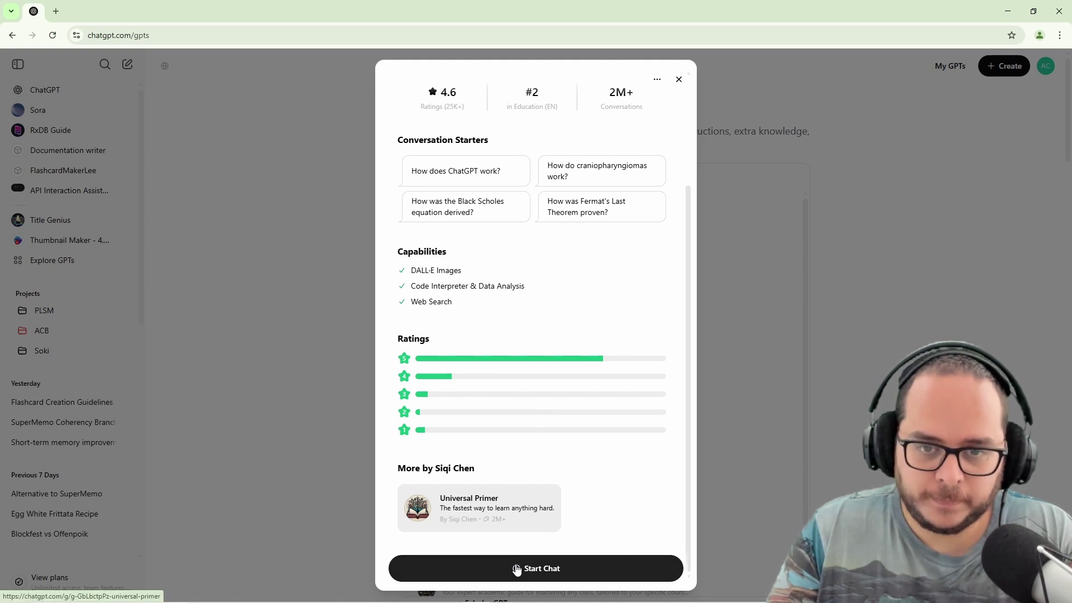
{"action": "left_click", "coordinate": [545, 575]}
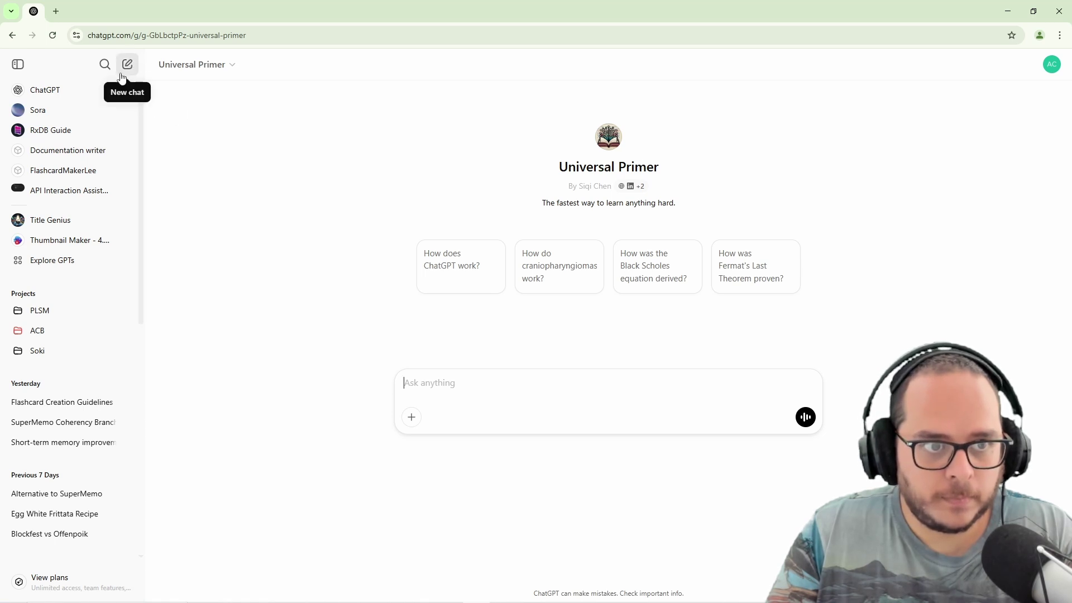
{"action": "left_click", "coordinate": [16, 62]}
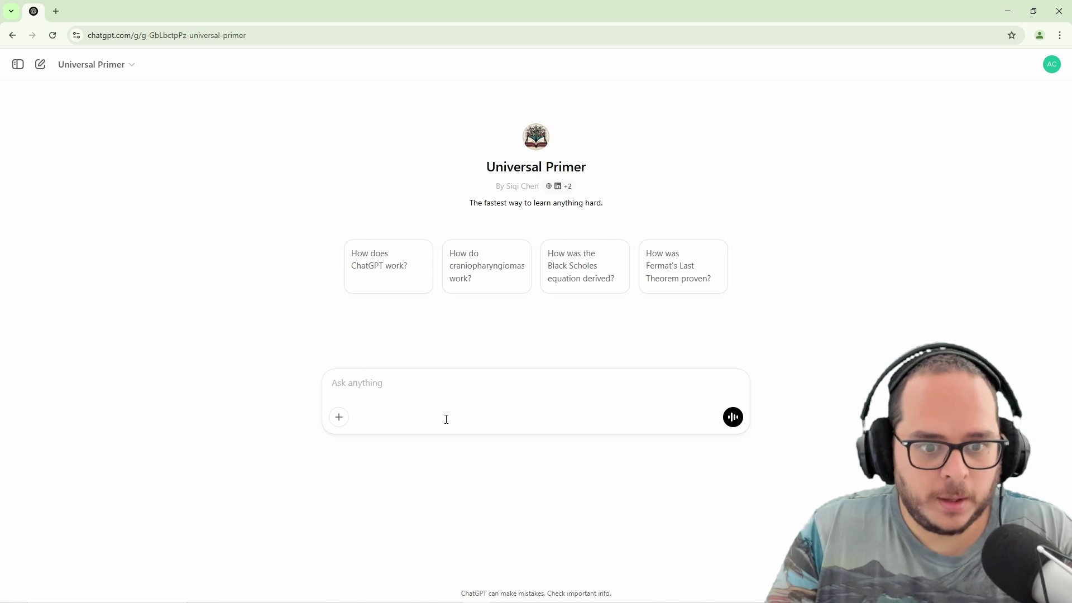
- Paste the copied neuron introduction into the Universal Primer chat and send it
{"action": "left_click", "coordinate": [437, 383]}
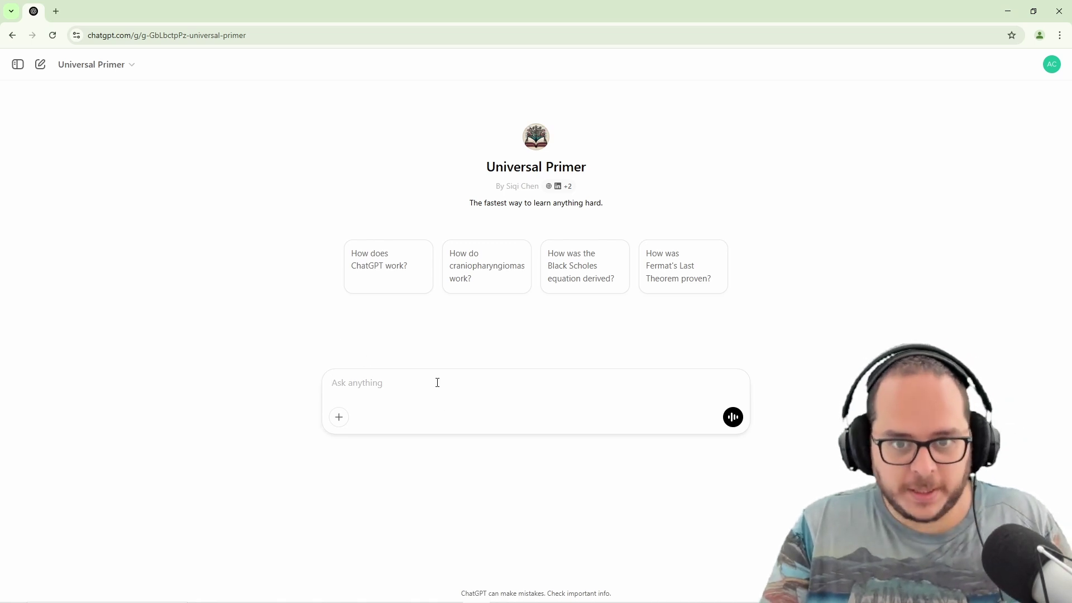
{"action": "key", "text": "ctrl+v"}
{"action": "key", "text": "Return"}
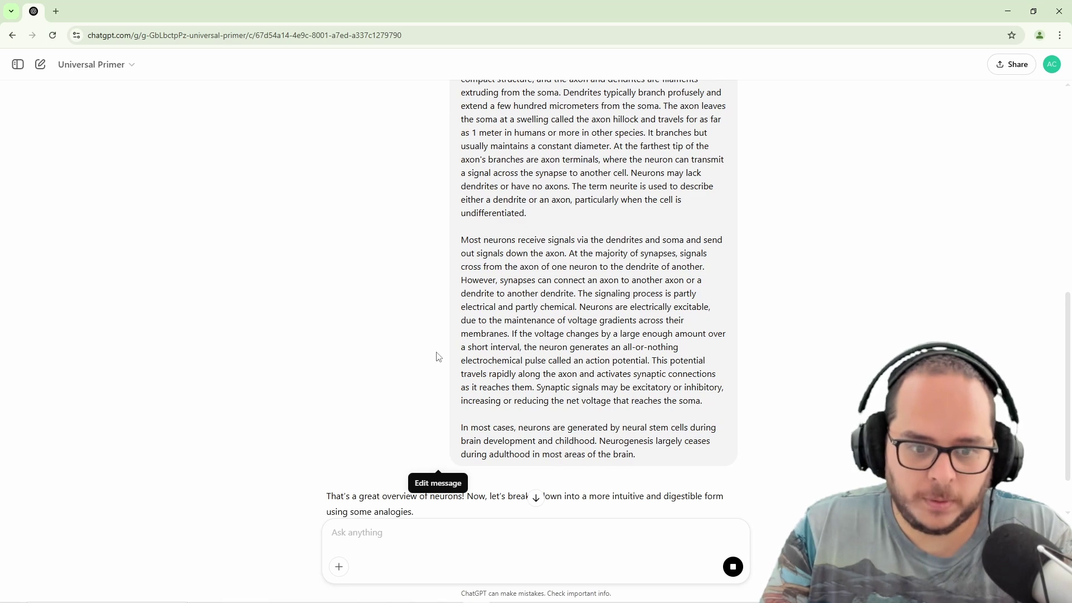
- Compare the submitted neuron text with the reply's simplified explanation, reading down to the neural circuits point
{"action": "scroll", "coordinate": [439, 356], "scroll_direction": "up", "scroll_amount": 8}
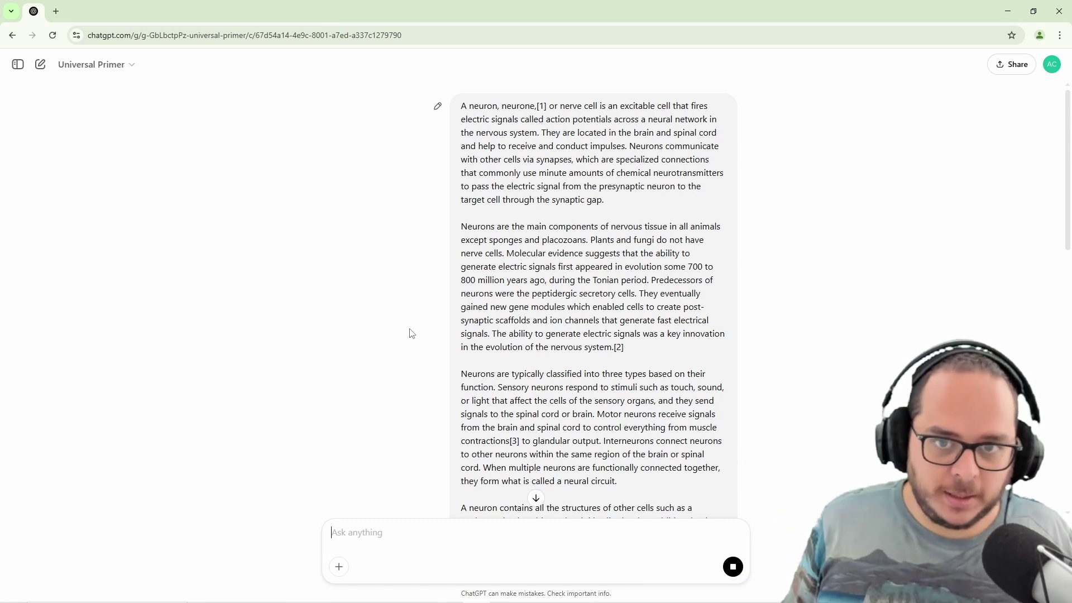
{"action": "scroll", "coordinate": [410, 333], "scroll_direction": "down", "scroll_amount": 10}
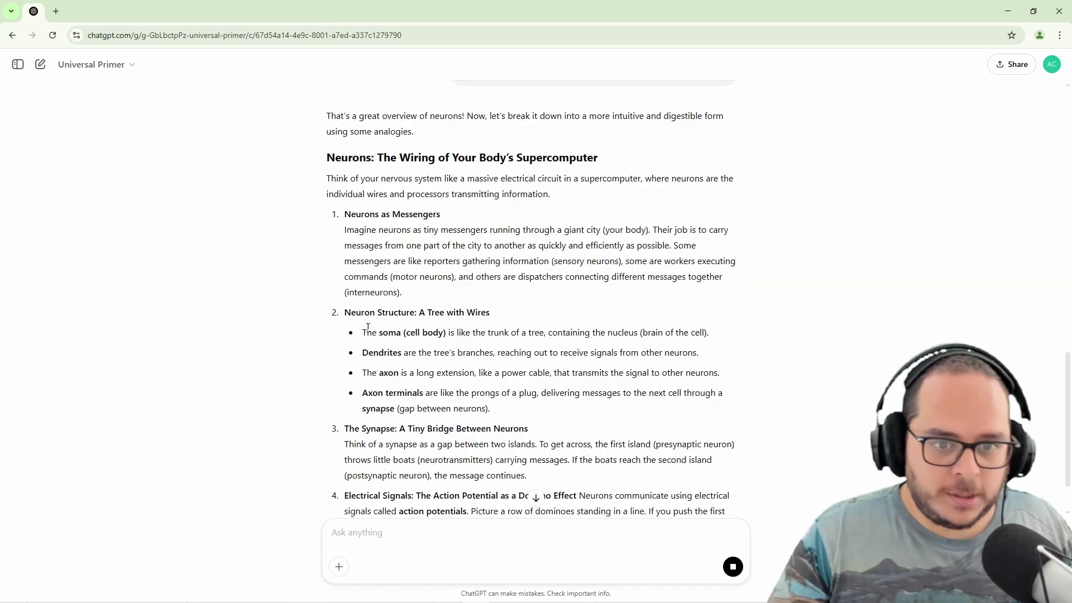
{"action": "scroll", "coordinate": [377, 318], "scroll_direction": "down", "scroll_amount": 1}
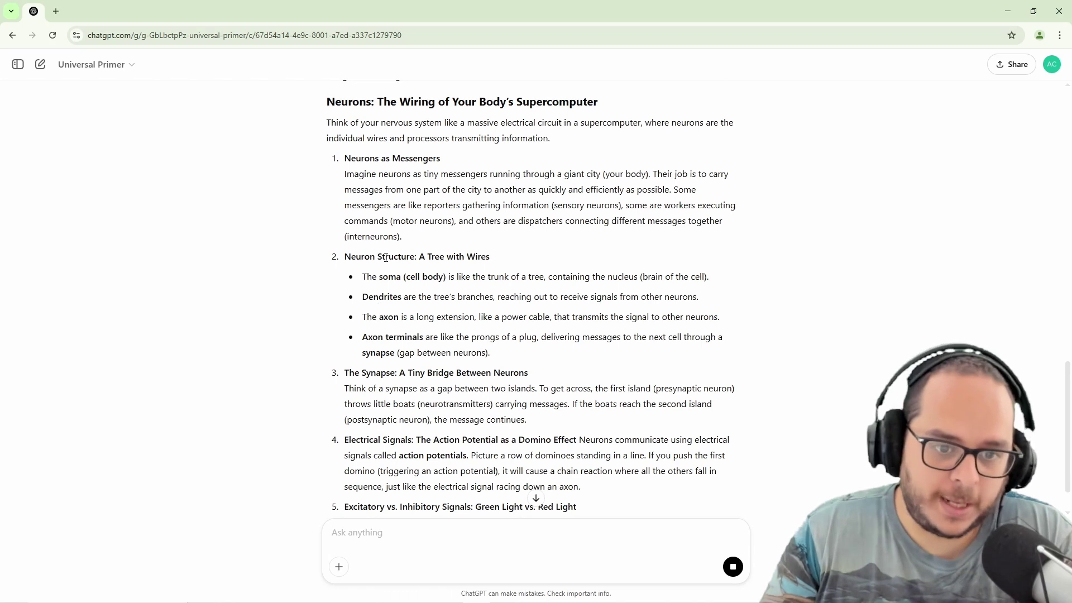
{"action": "scroll", "coordinate": [386, 257], "scroll_direction": "down", "scroll_amount": 3}
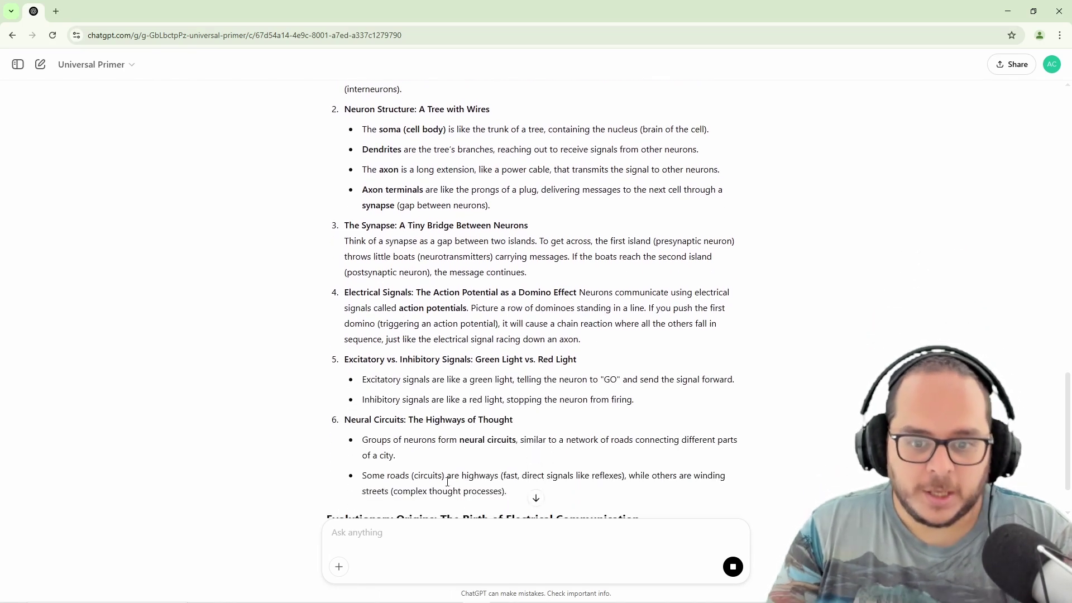
- Switch to SuperMemo, open the Neurotransmitter topic and examine its opening definition and Synthesis section, marking the passages under discussion
{"action": "mouse_move", "coordinate": [516, 601]}
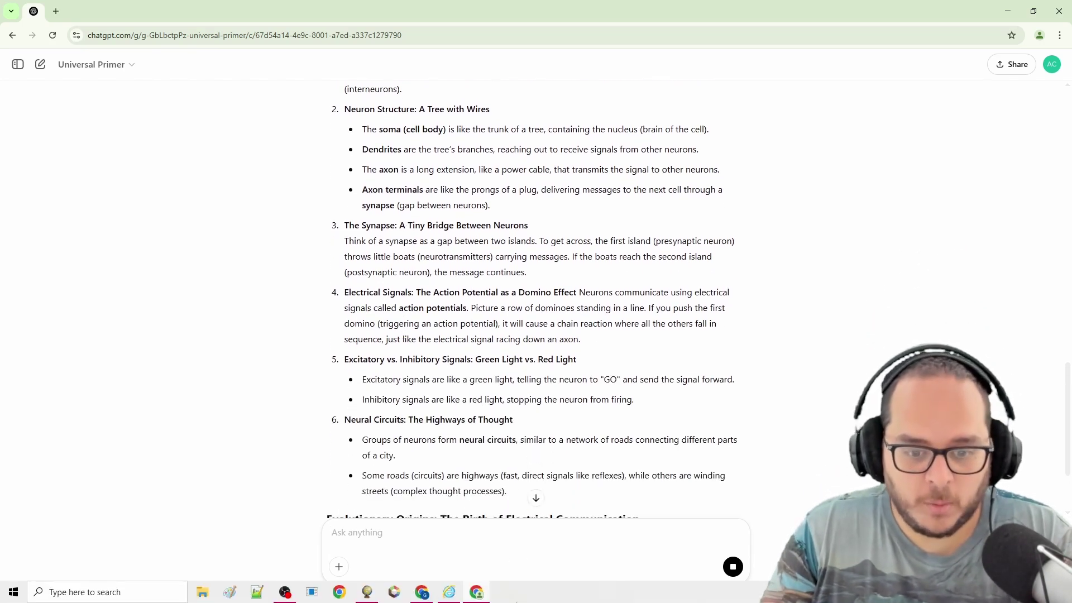
{"action": "left_click", "coordinate": [377, 593]}
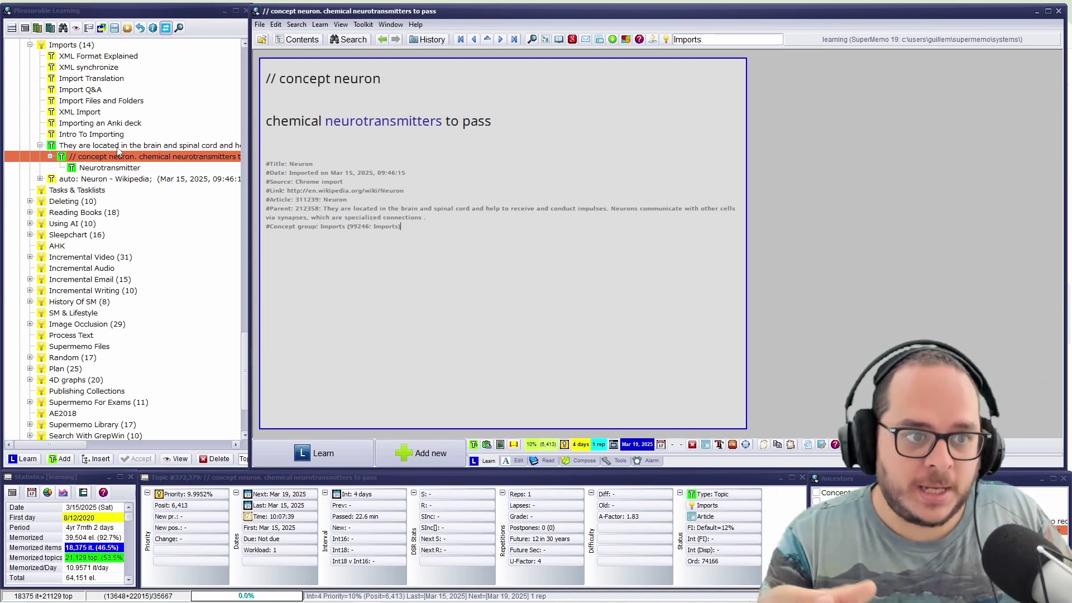
{"action": "left_click", "coordinate": [95, 167]}
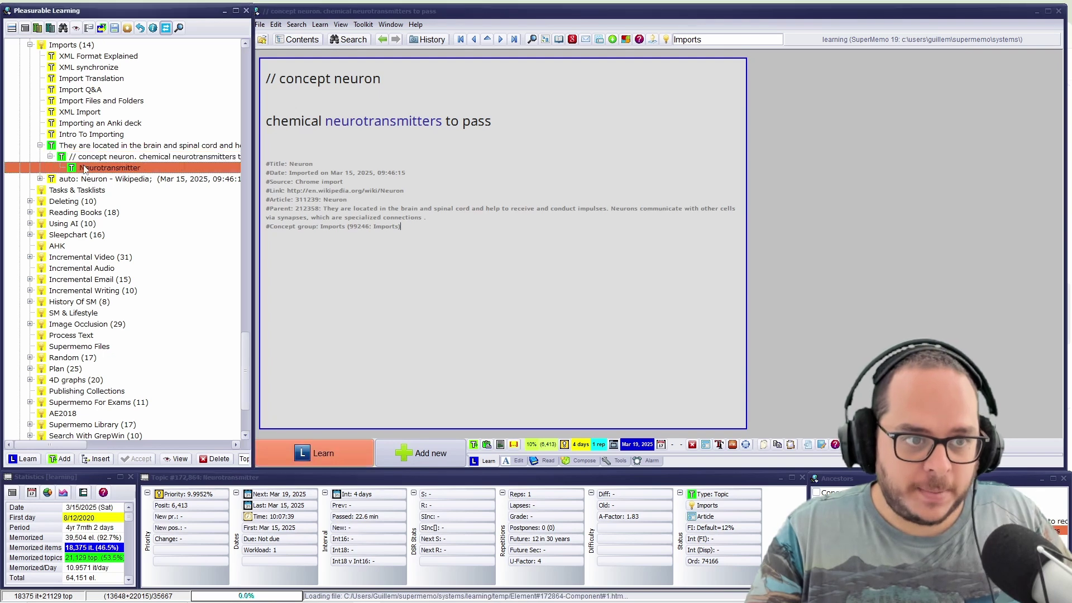
{"action": "scroll", "coordinate": [608, 144], "scroll_direction": "down", "scroll_amount": 2}
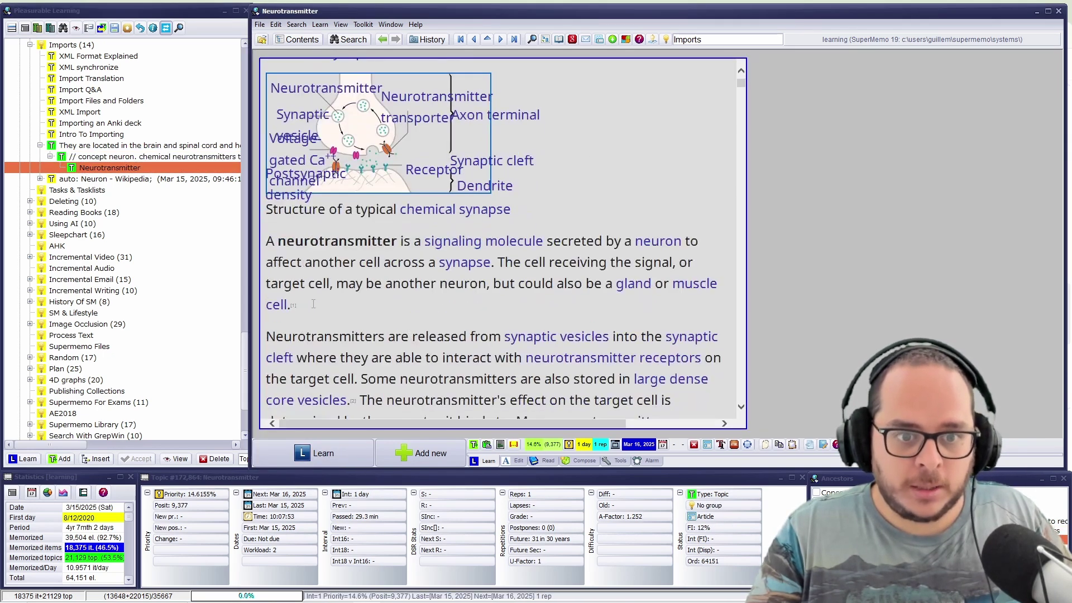
{"action": "left_click_drag", "start_coordinate": [300, 304], "coordinate": [265, 241]}
{"action": "scroll", "coordinate": [465, 283], "scroll_direction": "down", "scroll_amount": 6}
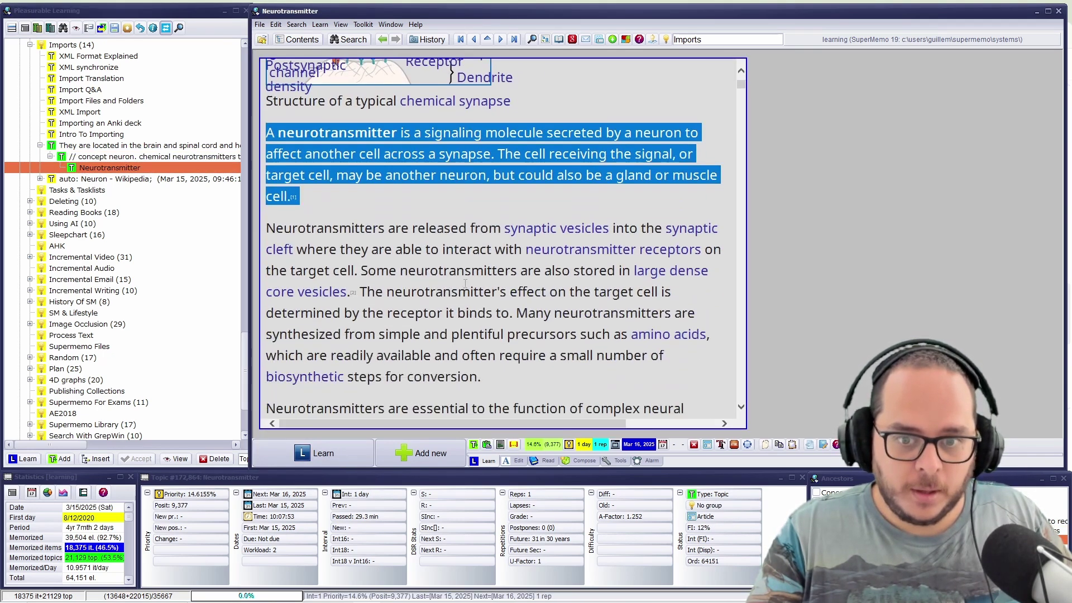
{"action": "scroll", "coordinate": [465, 283], "scroll_direction": "down", "scroll_amount": 3}
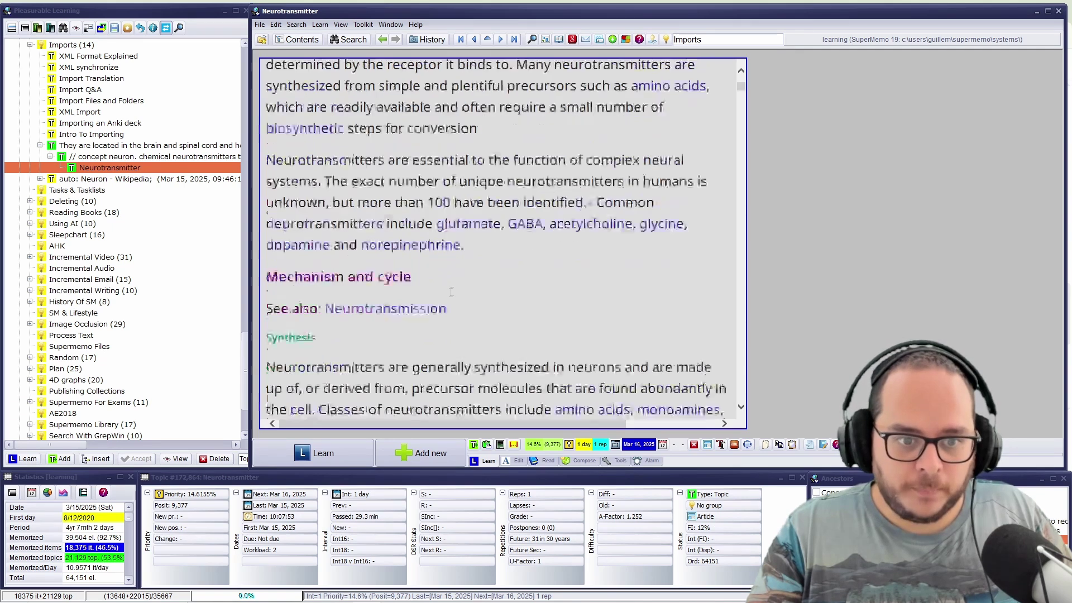
{"action": "left_click_drag", "start_coordinate": [266, 262], "coordinate": [441, 300]}
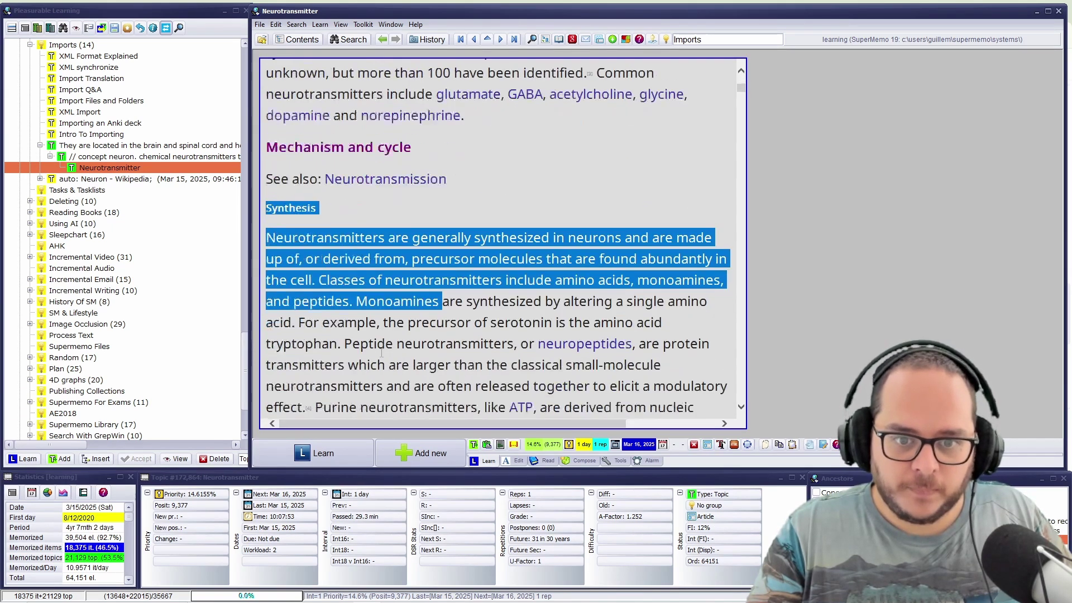
{"action": "scroll", "coordinate": [370, 329], "scroll_direction": "down", "scroll_amount": 2}
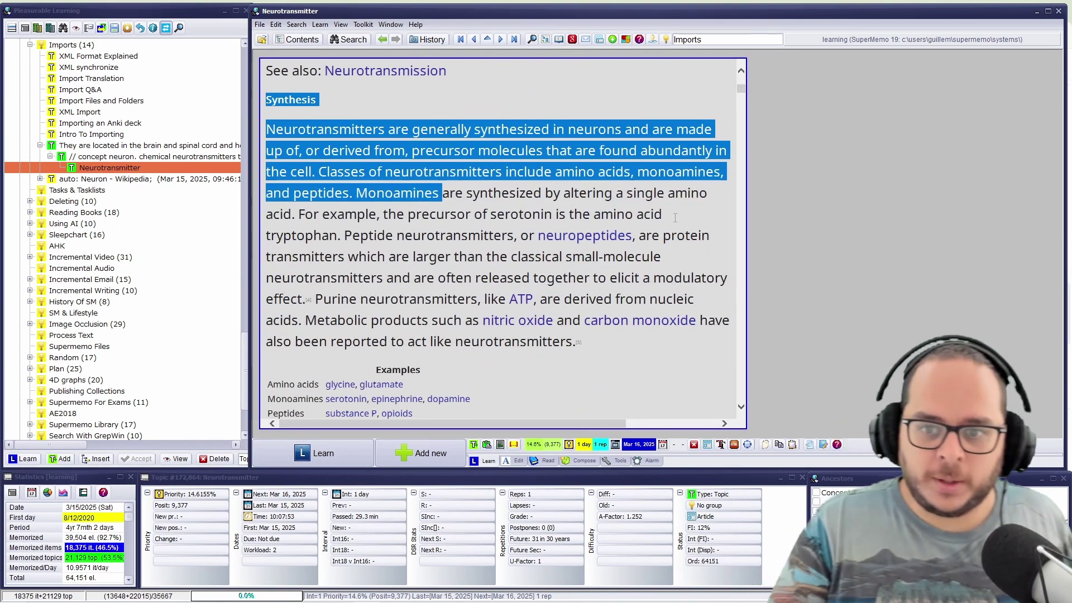
{"action": "left_click_drag", "start_coordinate": [538, 235], "coordinate": [662, 235]}
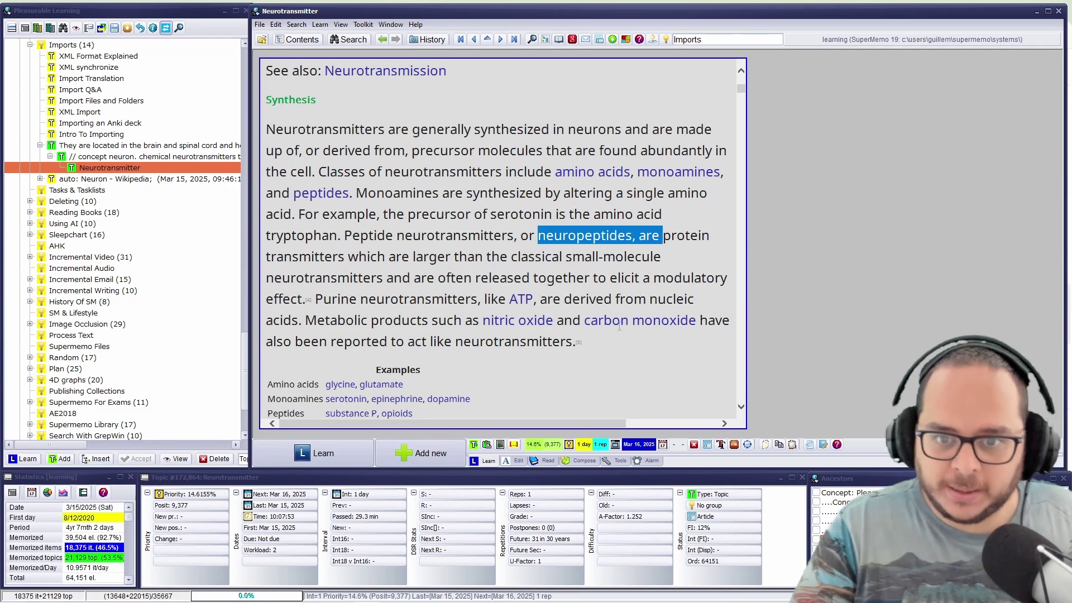
- Return to the ChatGPT reply and review its traffic light and domino analogies through the closing What's Next question
{"action": "key", "text": "alt+Tab"}
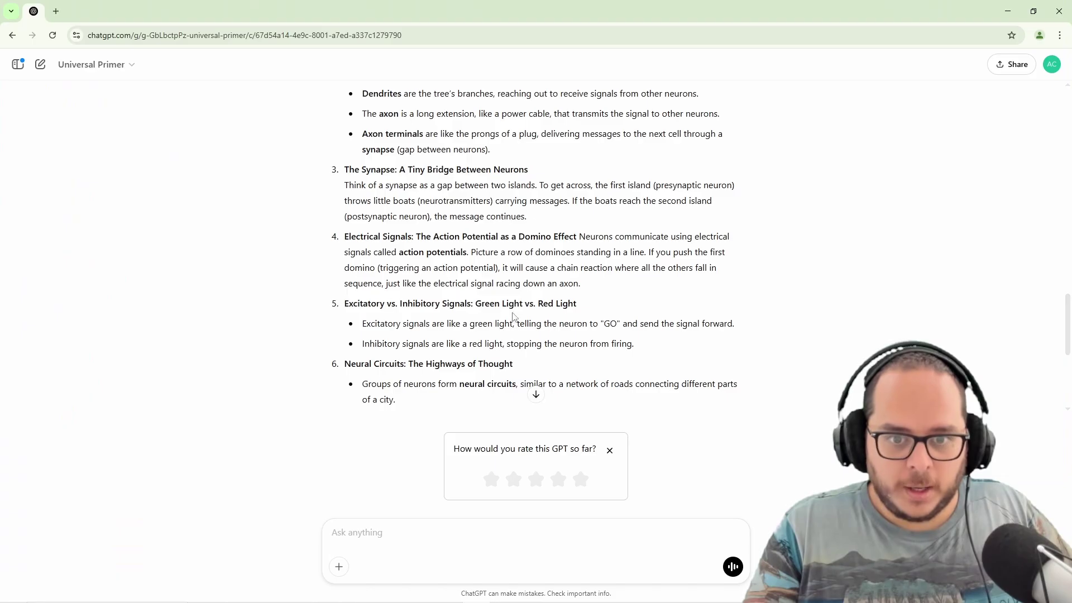
{"action": "left_click_drag", "start_coordinate": [475, 304], "coordinate": [587, 307]}
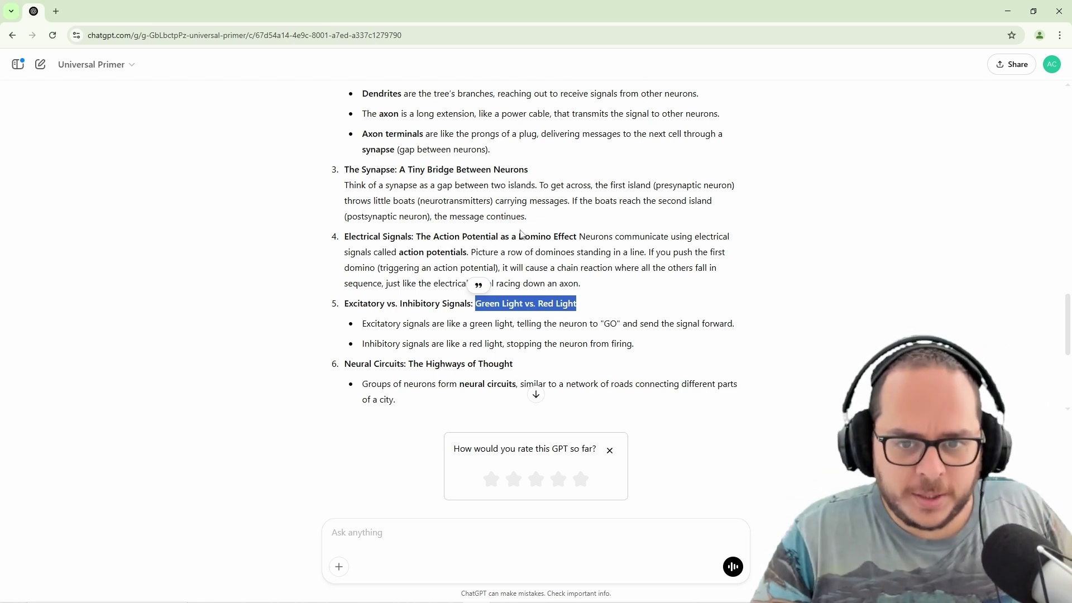
{"action": "left_click_drag", "start_coordinate": [517, 234], "coordinate": [570, 240]}
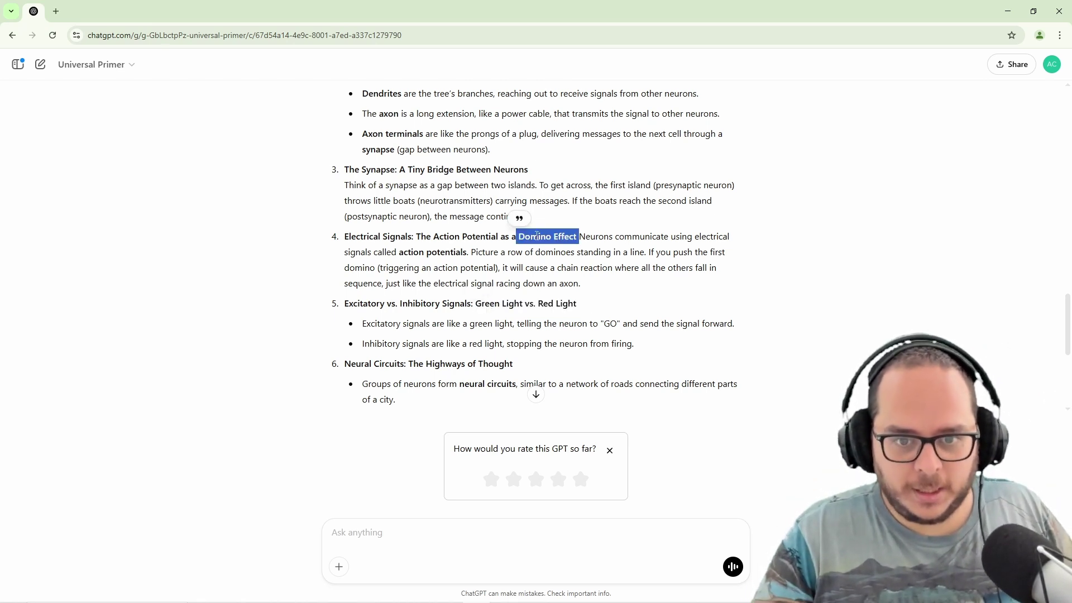
{"action": "scroll", "coordinate": [536, 235], "scroll_direction": "down", "scroll_amount": 4}
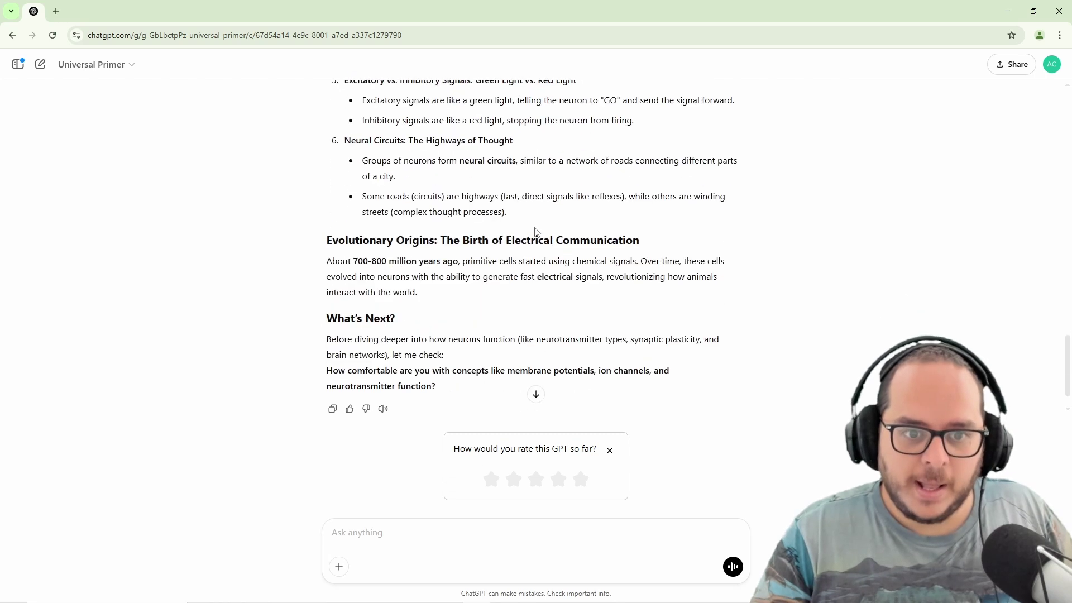
- Examine the reply's Domino Effect analogy and its closing question about membrane potentials, ion channels and neurotransmitter function, marking the key terms
{"action": "scroll", "coordinate": [535, 232], "scroll_direction": "up", "scroll_amount": 2}
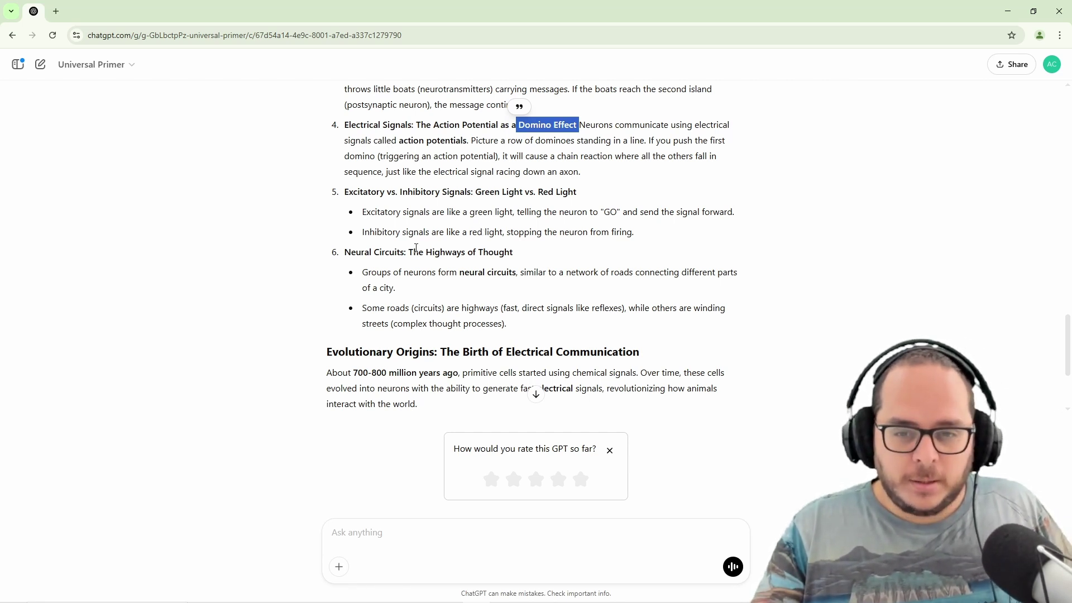
{"action": "scroll", "coordinate": [385, 330], "scroll_direction": "down", "scroll_amount": 3}
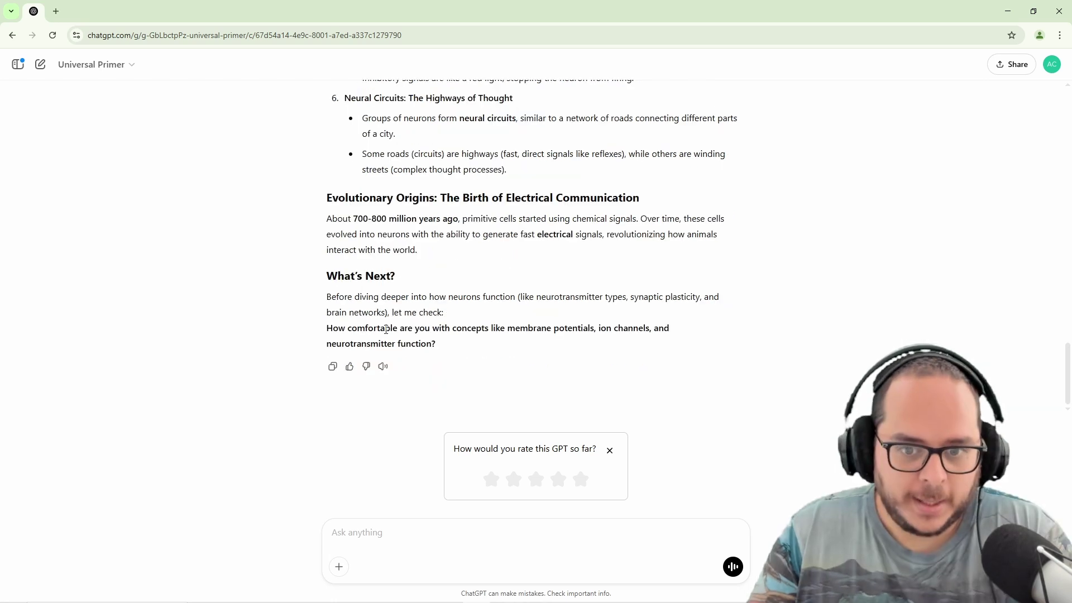
{"action": "left_click_drag", "start_coordinate": [340, 328], "coordinate": [519, 330]}
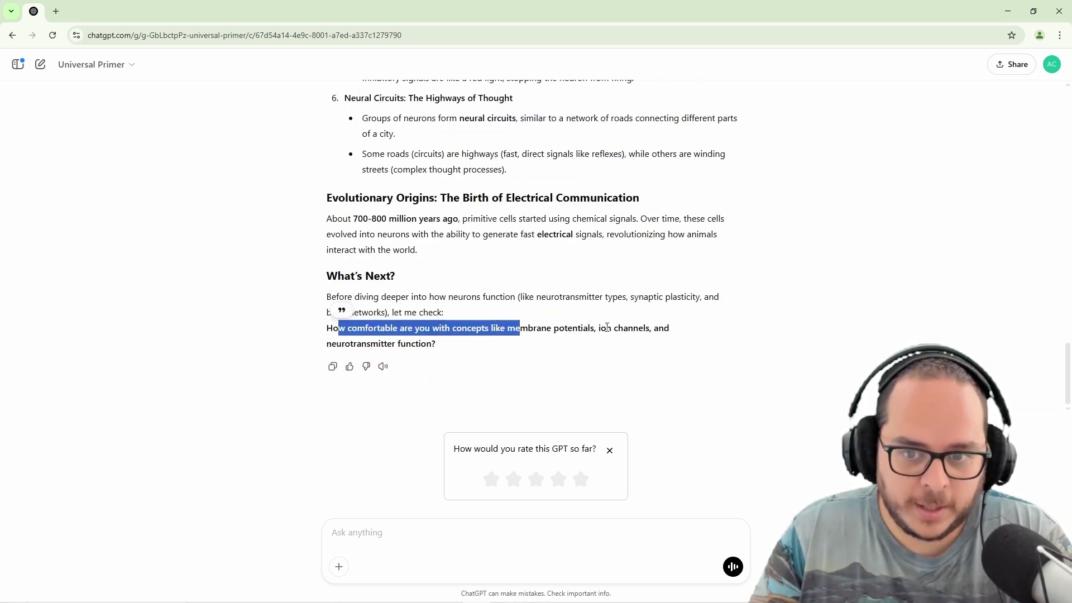
{"action": "left_click_drag", "start_coordinate": [336, 344], "coordinate": [444, 343]}
{"action": "left_click", "coordinate": [462, 541]}
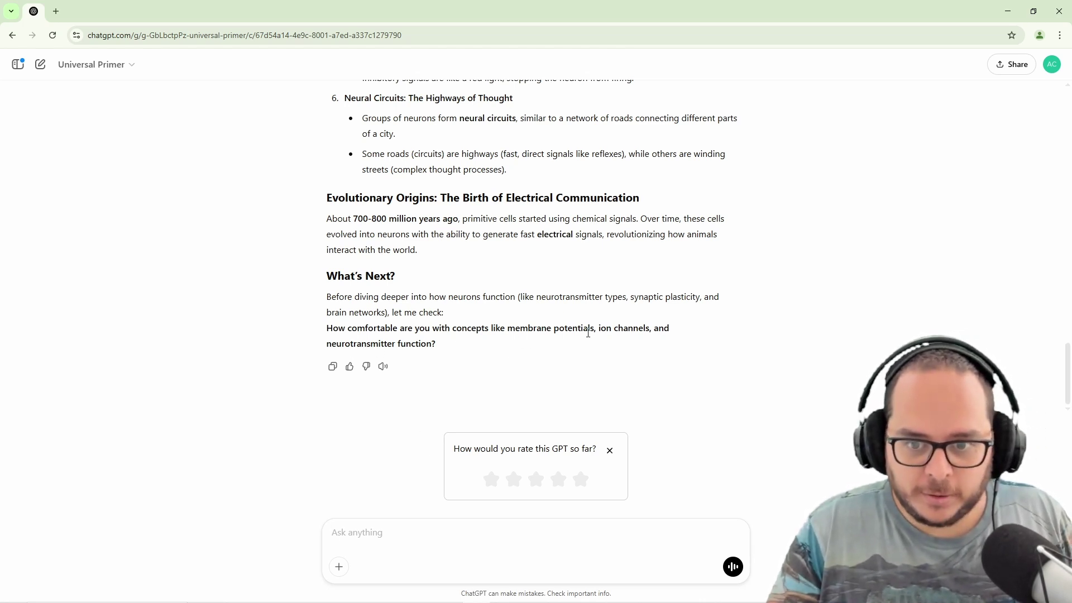
{"action": "left_click_drag", "start_coordinate": [598, 331], "coordinate": [643, 330]}
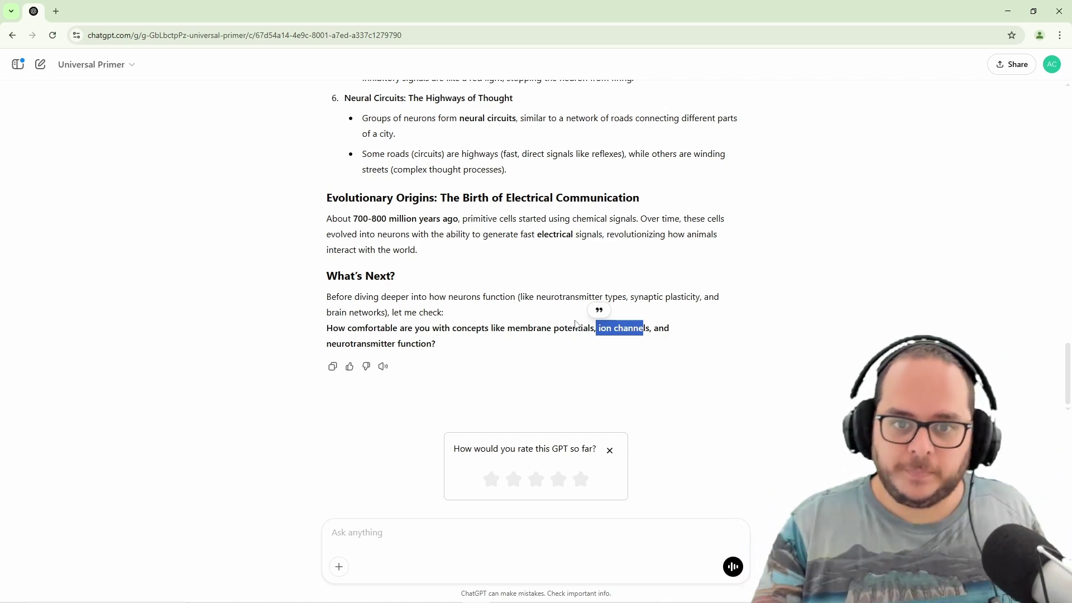
- Skim the reply's numbered neuron analogies again and return to the submitted text at the start of the chat
{"action": "scroll", "coordinate": [575, 325], "scroll_direction": "up", "scroll_amount": 10}
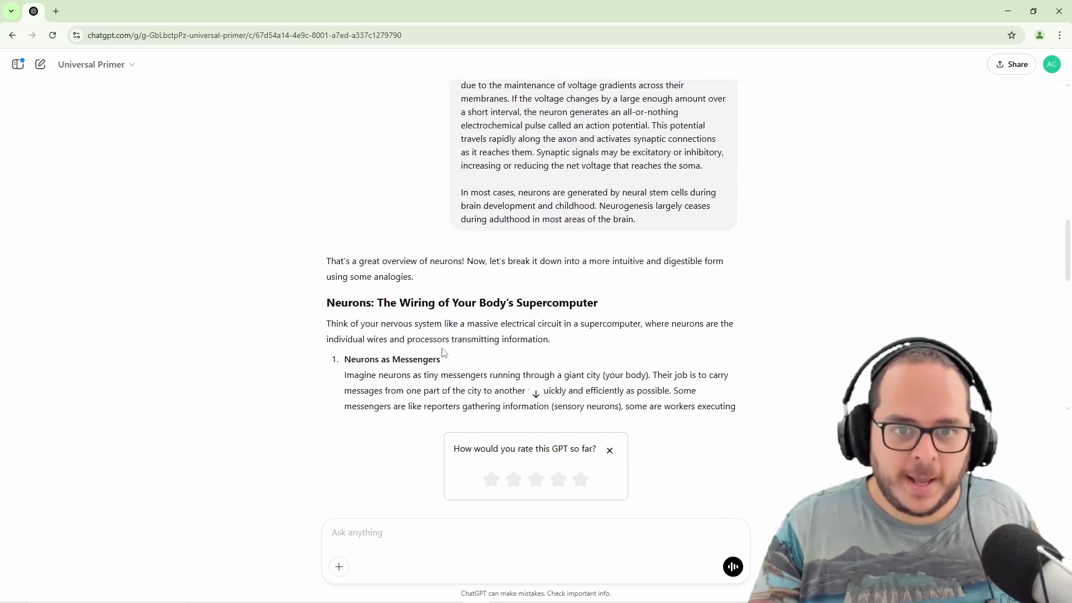
{"action": "scroll", "coordinate": [442, 358], "scroll_direction": "down", "scroll_amount": 5}
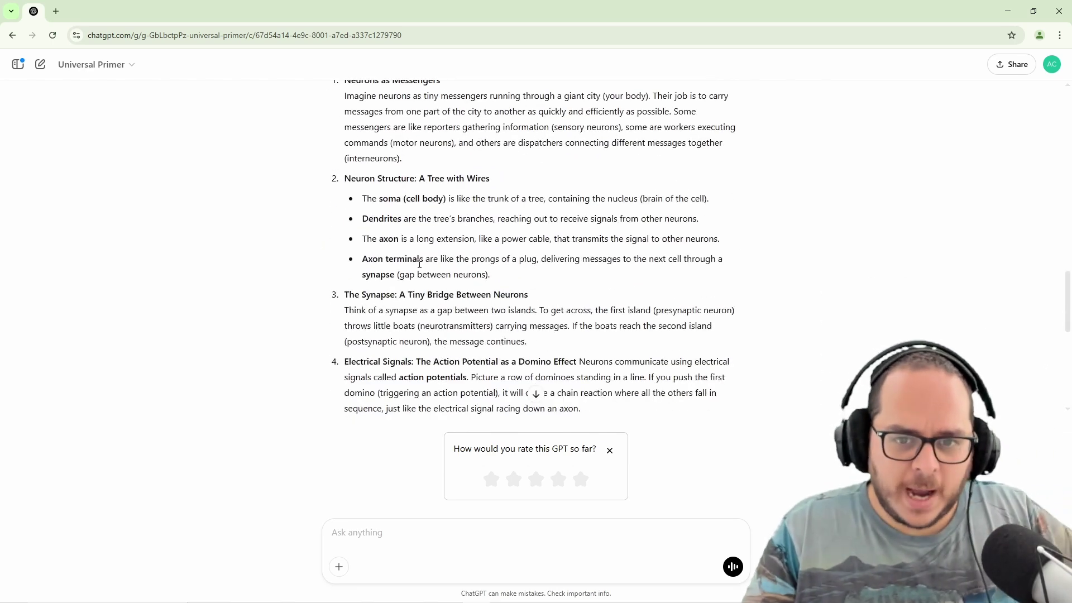
{"action": "scroll", "coordinate": [419, 263], "scroll_direction": "down", "scroll_amount": 7}
{"action": "scroll", "coordinate": [395, 186], "scroll_direction": "up", "scroll_amount": 7}
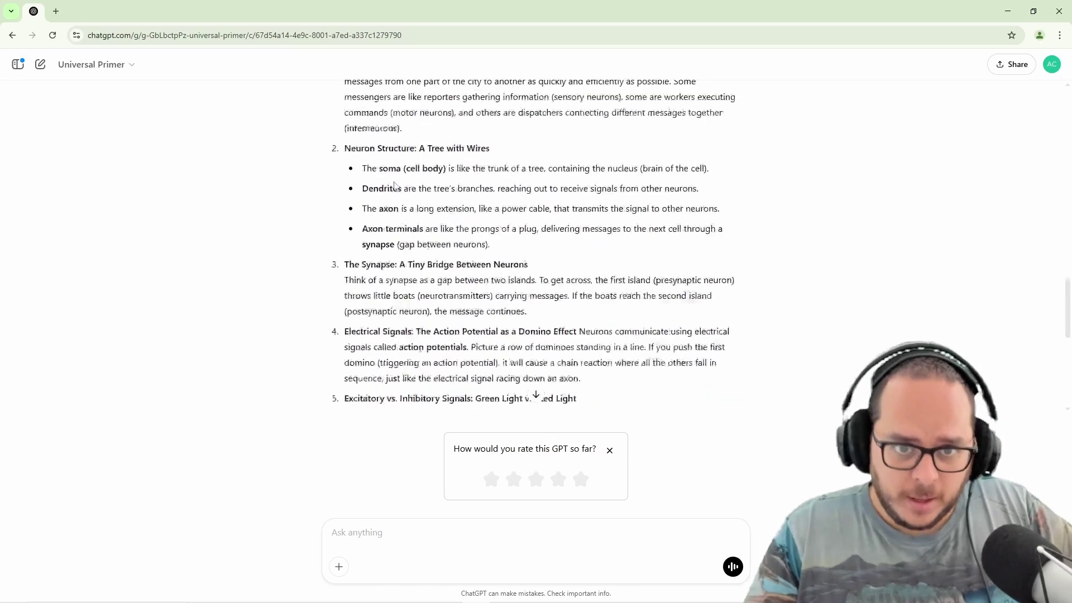
{"action": "scroll", "coordinate": [386, 179], "scroll_direction": "up", "scroll_amount": 10}
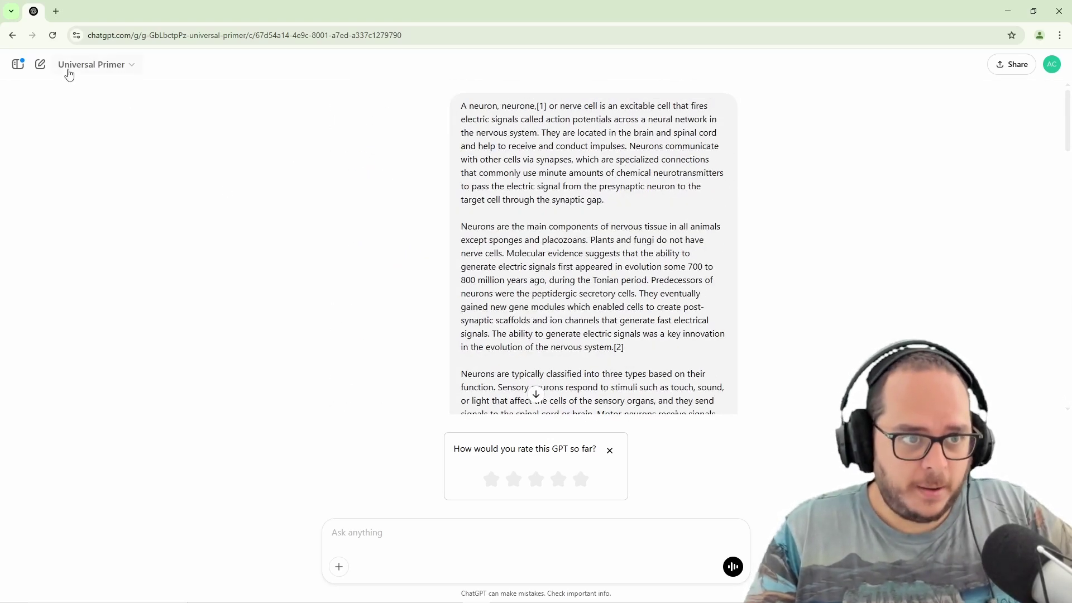
- Start a new Universal Primer chat and send "undertand what is a neuron and its behavior in a scientific level"
{"action": "left_click", "coordinate": [68, 72]}
{"action": "left_click", "coordinate": [89, 92]}
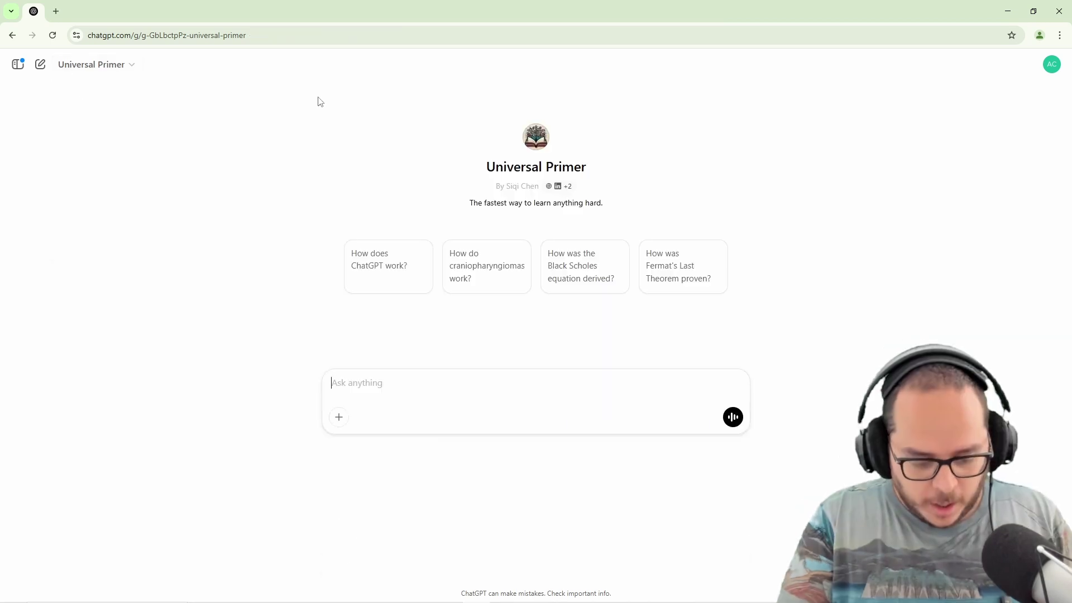
{"action": "type", "text": "undertand"}
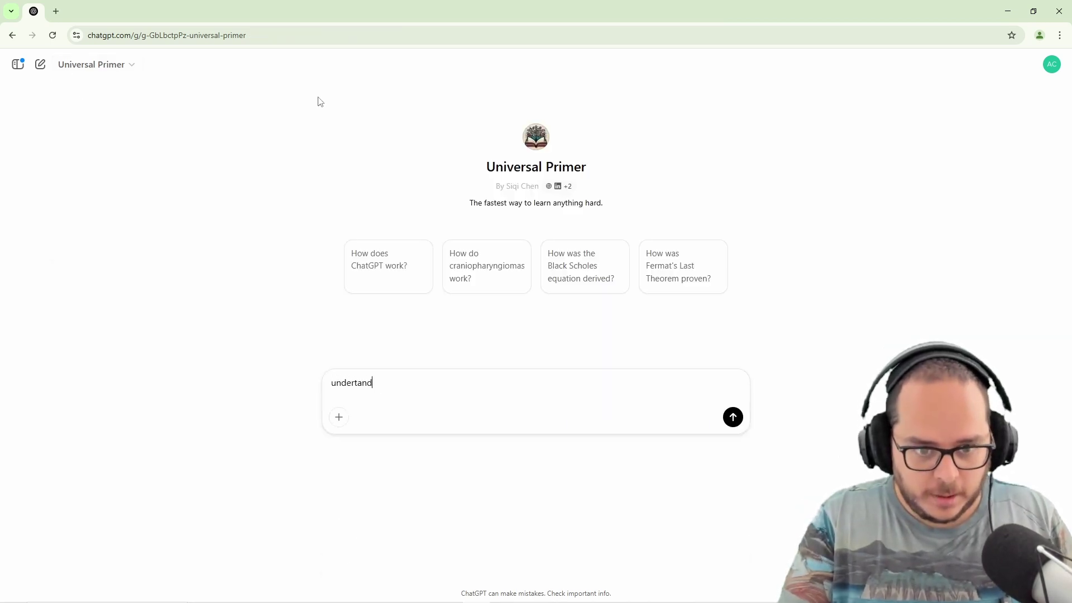
{"action": "type", "text": " what"}
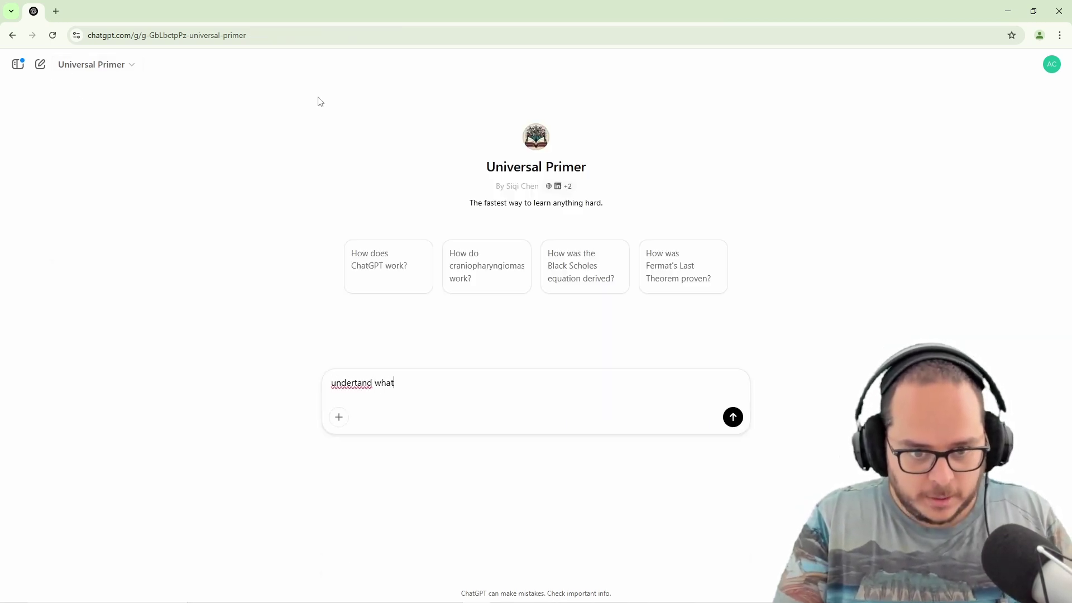
{"action": "type", "text": " is a neur"}
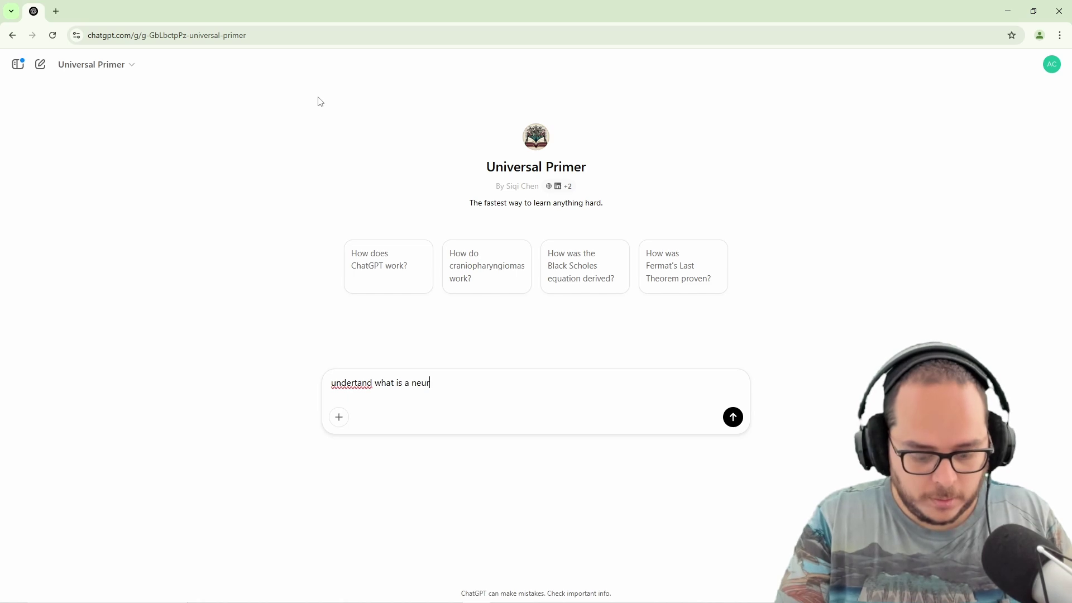
{"action": "type", "text": "on and its"}
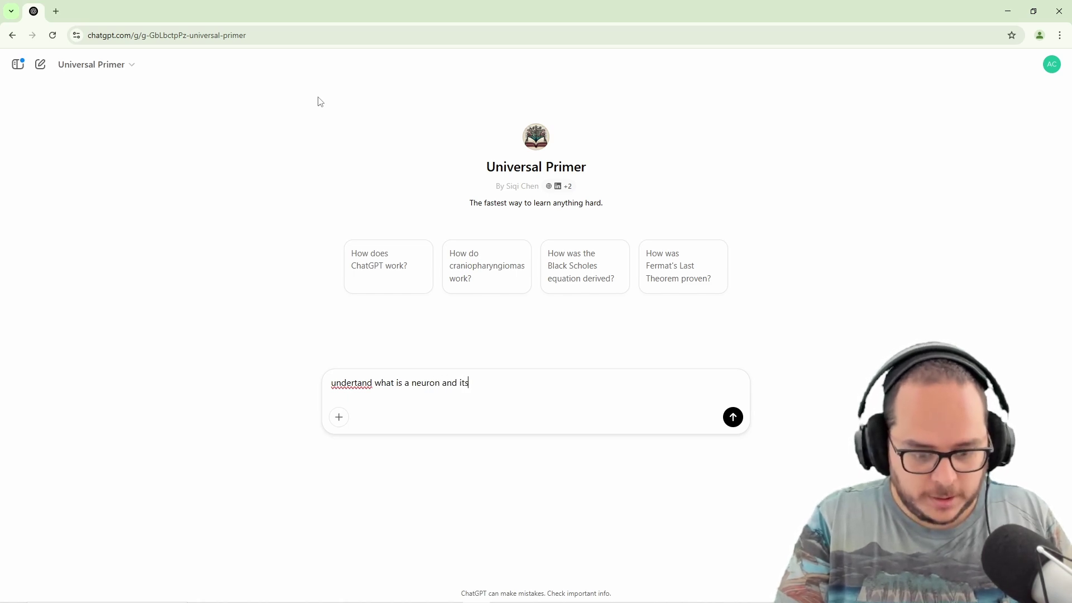
{"action": "type", "text": " behavior in a"}
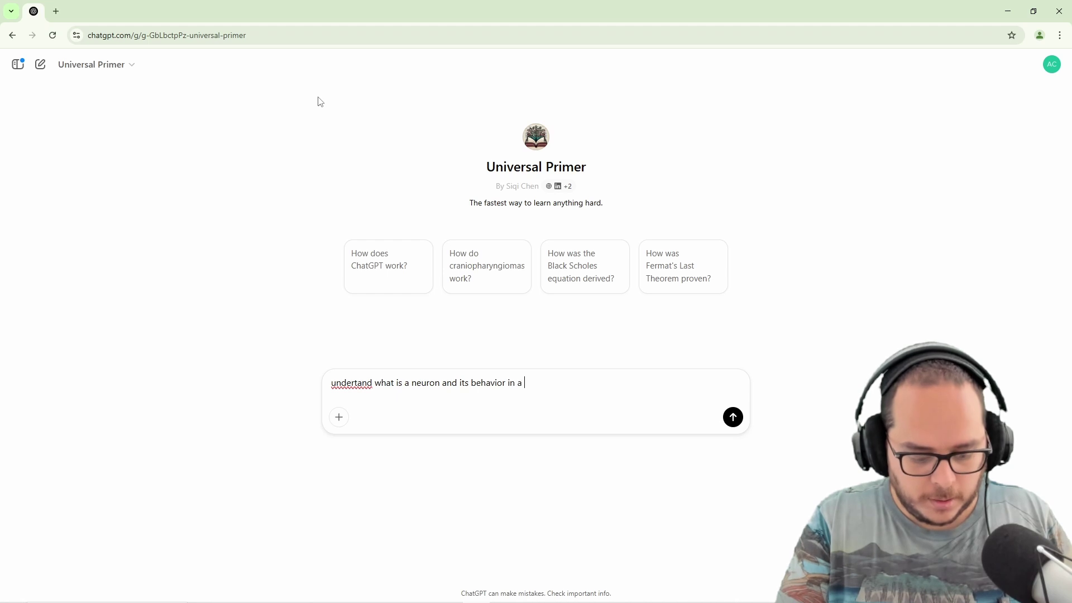
{"action": "type", "text": " scientific level"}
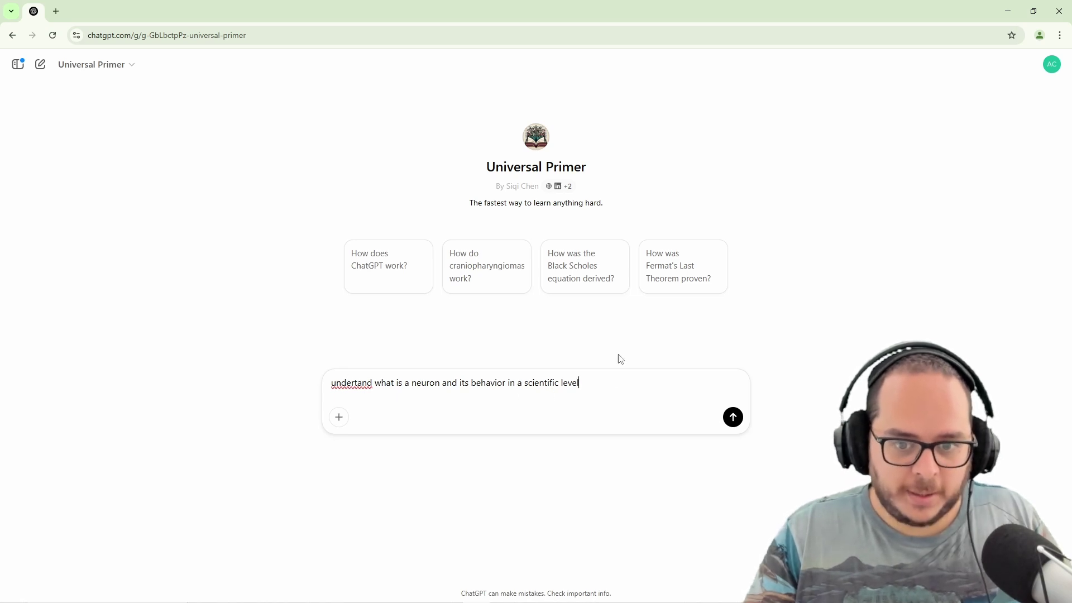
{"action": "key", "text": "Return"}
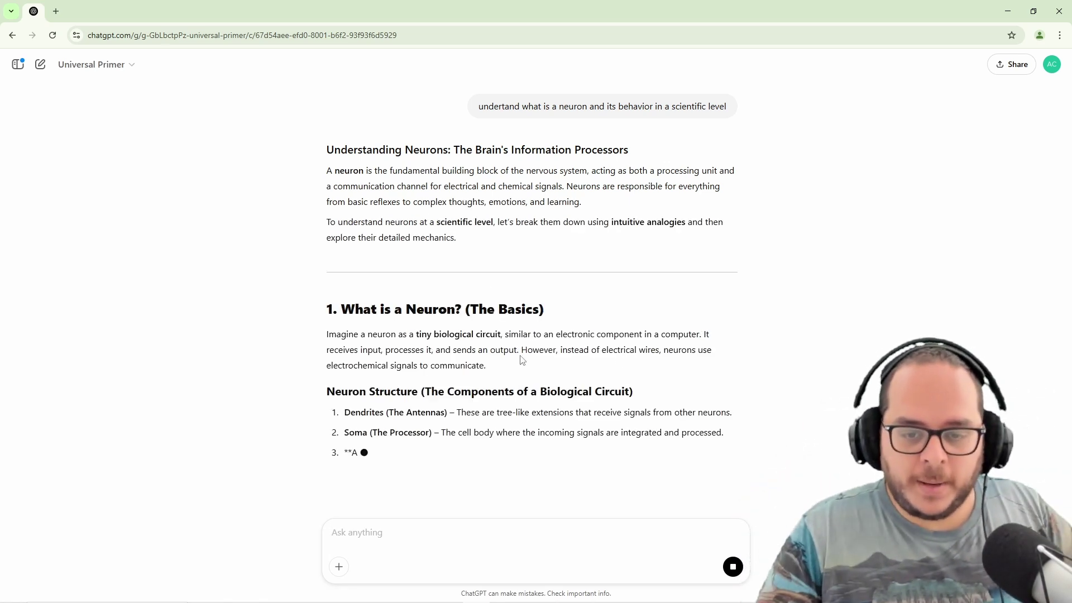
- Examine the Neuron Structure list in the new reply, marking the dendrites, soma and axon analogies
{"action": "scroll", "coordinate": [446, 302], "scroll_direction": "down", "scroll_amount": 3}
{"action": "left_click_drag", "start_coordinate": [350, 269], "coordinate": [407, 330]}
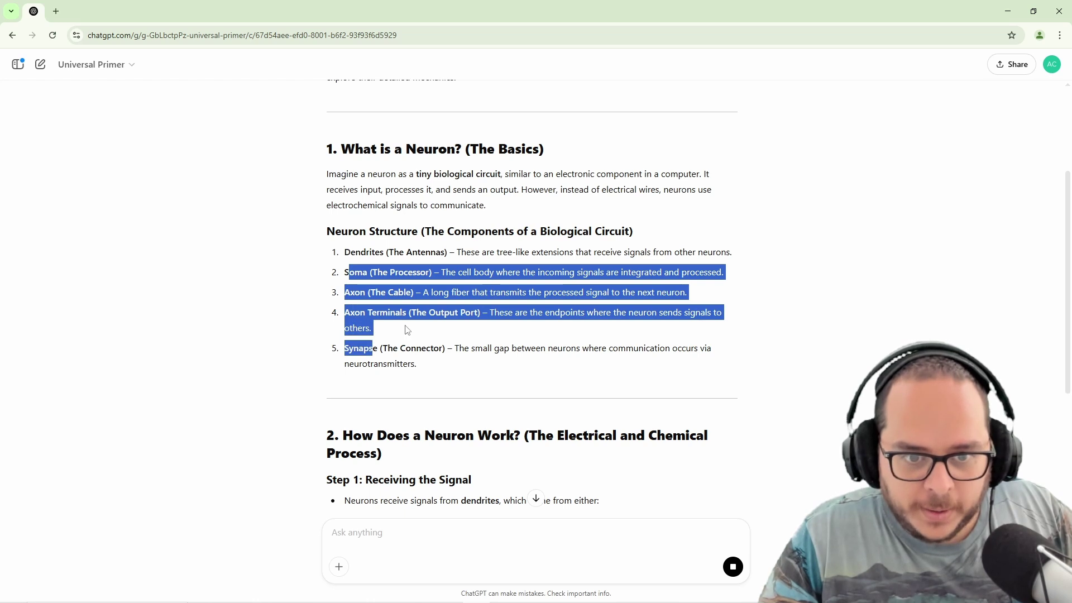
{"action": "left_click", "coordinate": [407, 329]}
{"action": "left_click_drag", "start_coordinate": [375, 293], "coordinate": [450, 257]}
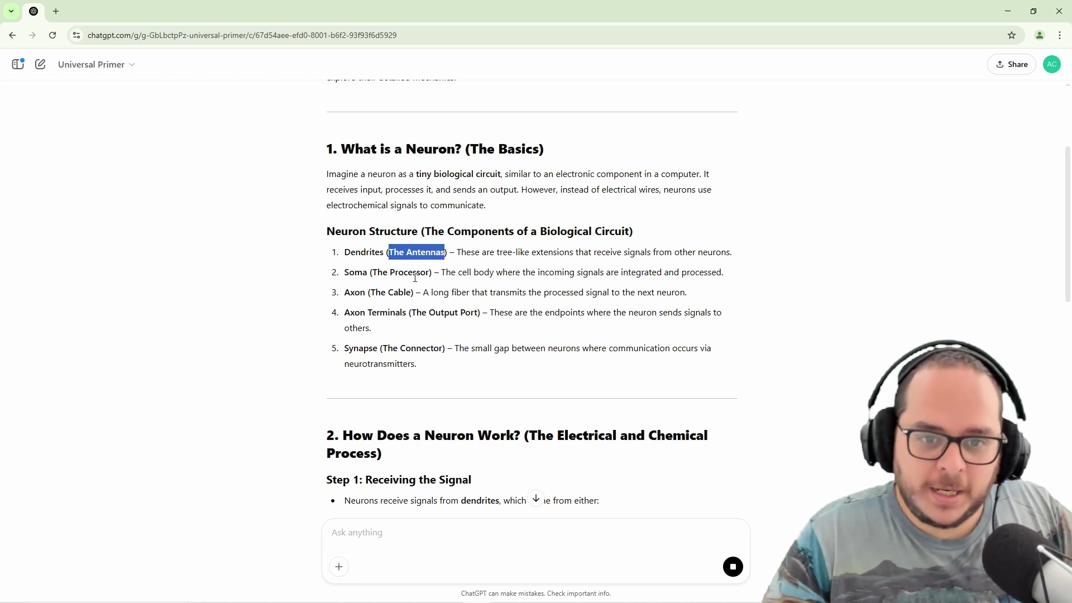
{"action": "left_click_drag", "start_coordinate": [426, 273], "coordinate": [363, 273]}
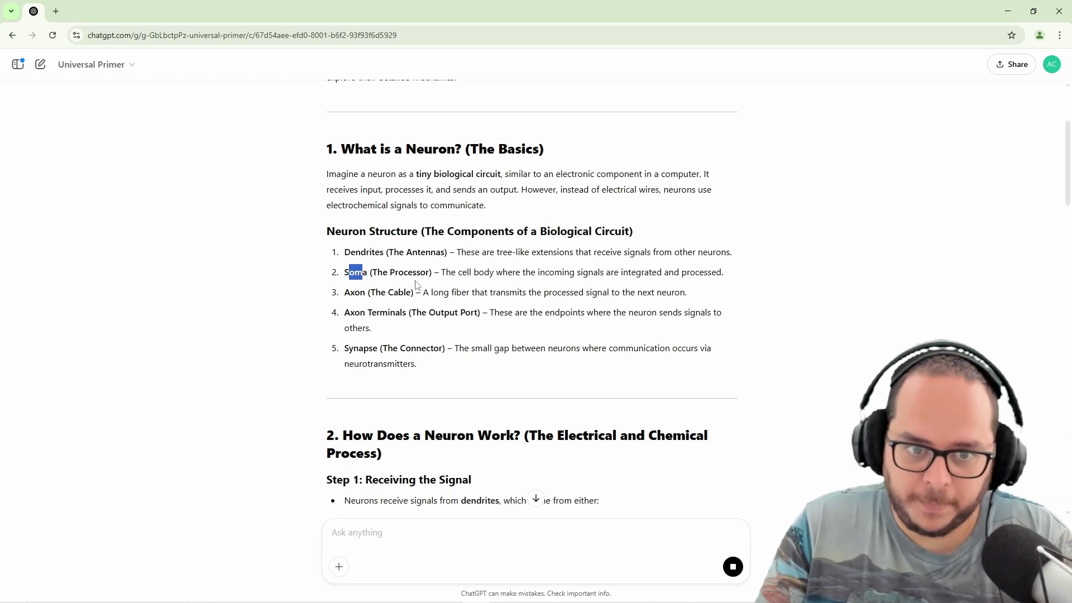
{"action": "left_click_drag", "start_coordinate": [355, 256], "coordinate": [380, 313]}
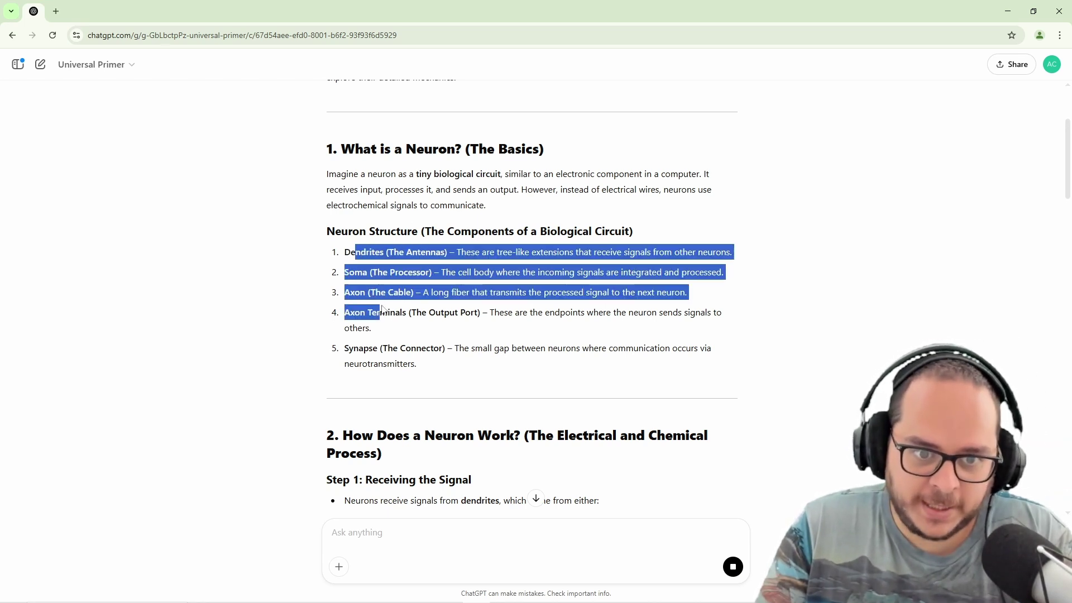
{"action": "left_click", "coordinate": [348, 255]}
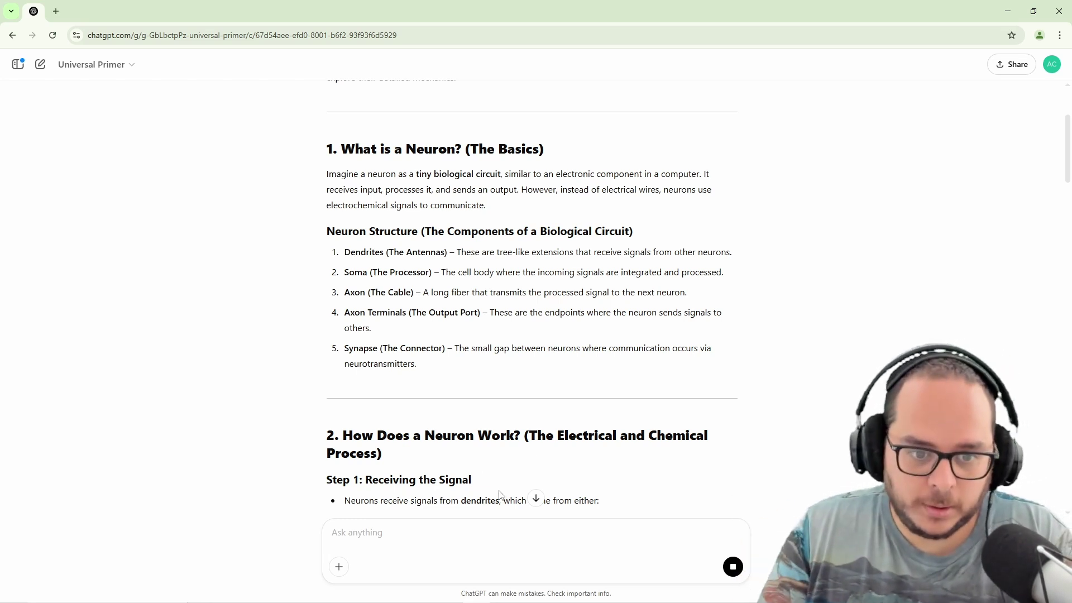
- Read through the rest of the reply, from How Does a Neuron Work and its excitatory and inhibitory signals to the Summary
{"action": "scroll", "coordinate": [398, 358], "scroll_direction": "down", "scroll_amount": 5}
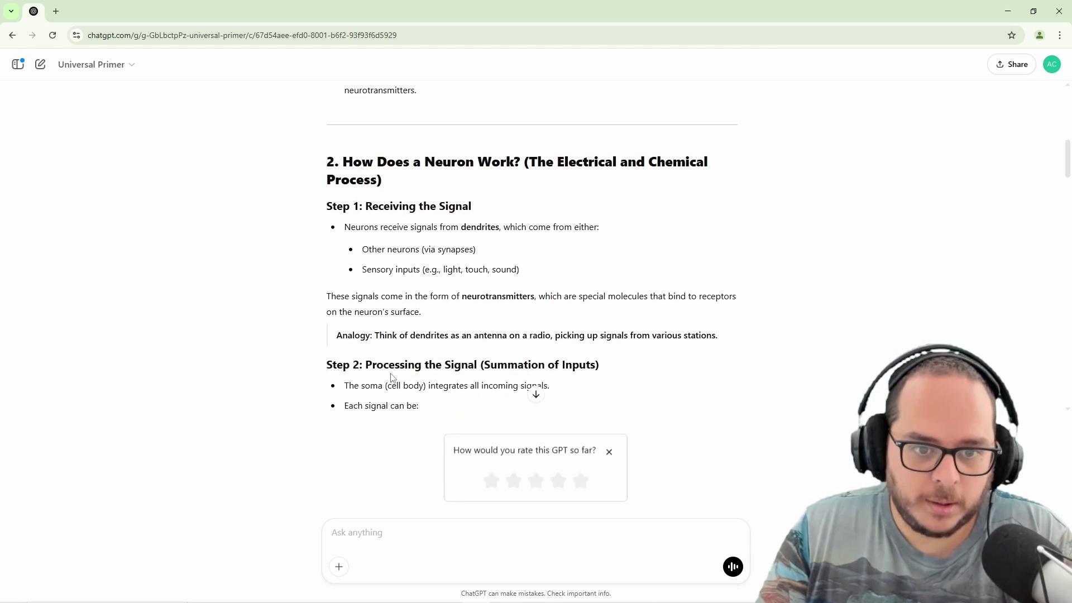
{"action": "scroll", "coordinate": [390, 378], "scroll_direction": "down", "scroll_amount": 2}
{"action": "scroll", "coordinate": [391, 373], "scroll_direction": "down", "scroll_amount": 1}
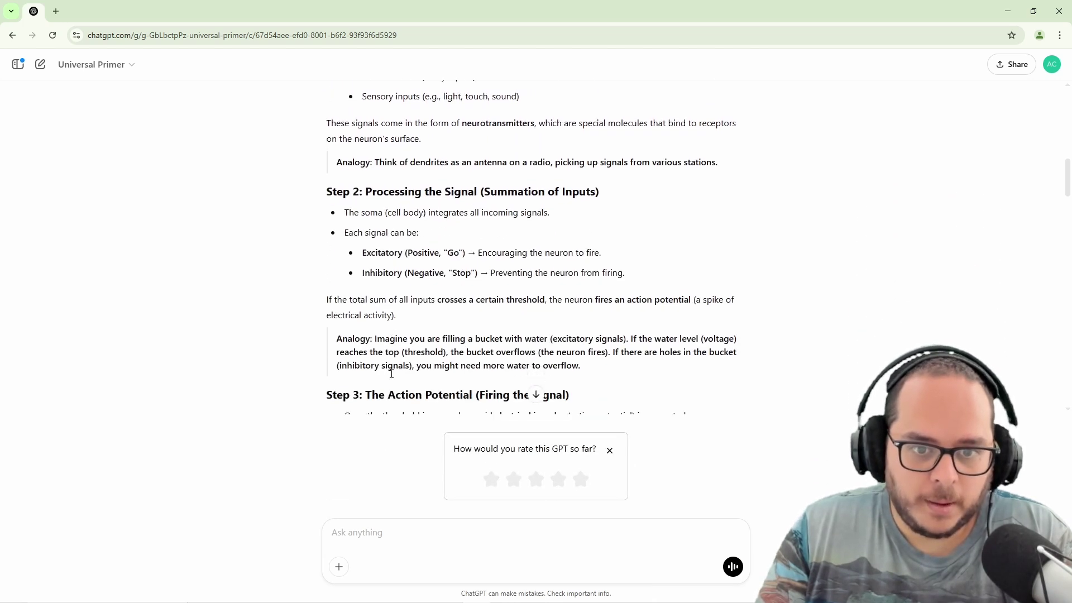
{"action": "left_click_drag", "start_coordinate": [435, 254], "coordinate": [467, 273]}
{"action": "scroll", "coordinate": [448, 272], "scroll_direction": "down", "scroll_amount": 15}
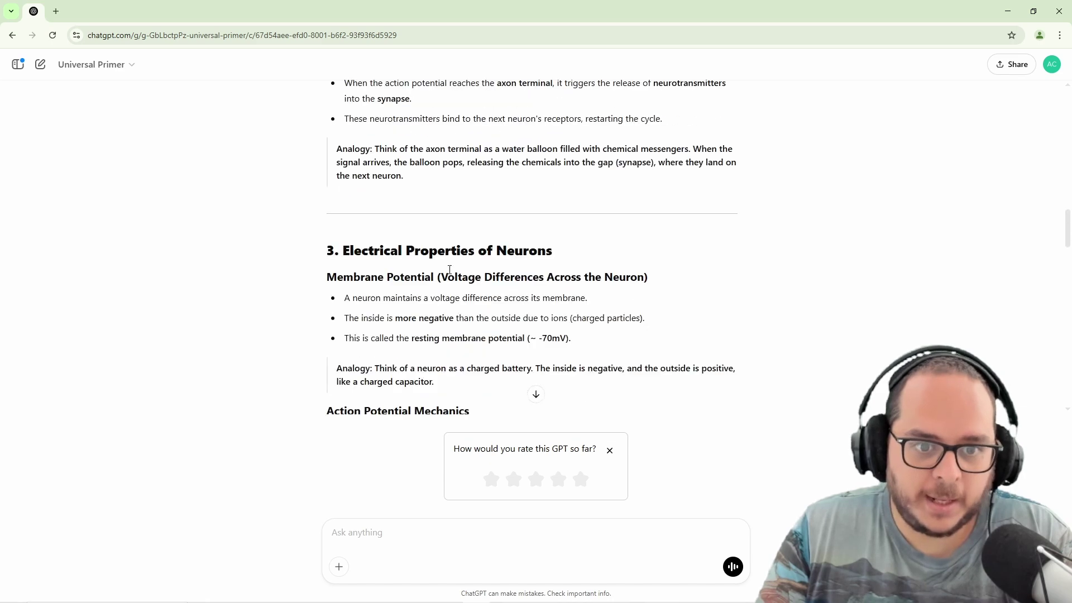
{"action": "scroll", "coordinate": [447, 272], "scroll_direction": "down", "scroll_amount": 20}
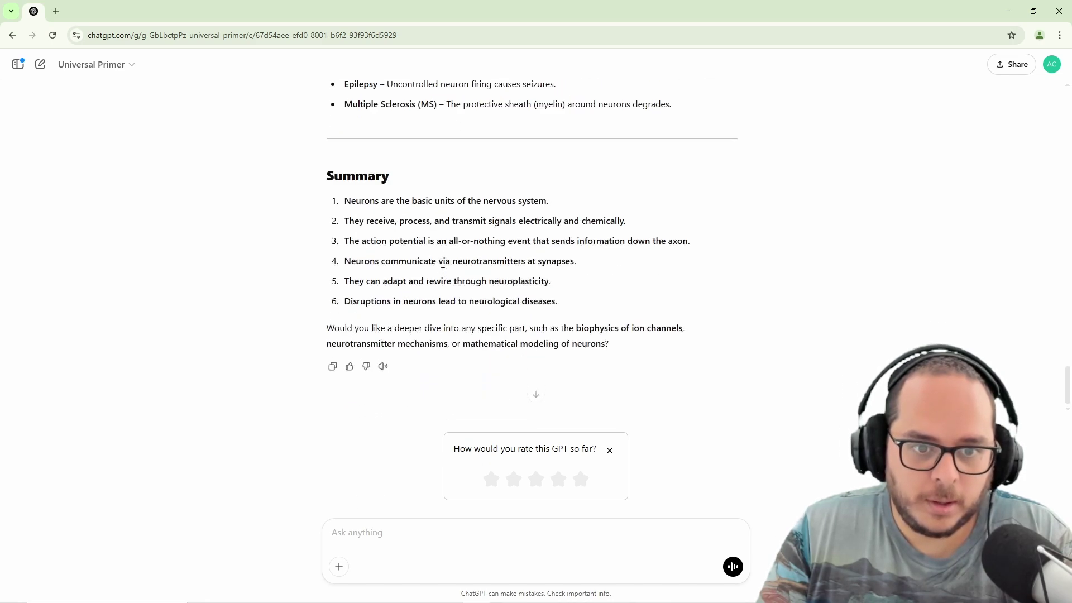
- Copy the full reply, switch to SuperMemo and paste it into a new topic created under Neurotransmitter
{"action": "left_click", "coordinate": [332, 366]}
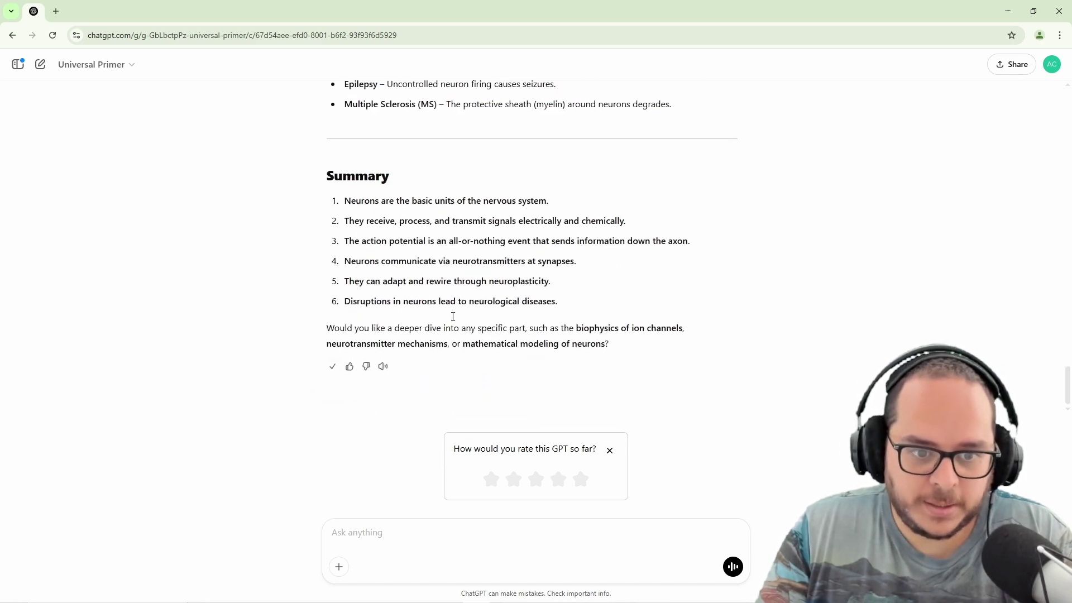
{"action": "left_click", "coordinate": [1006, 11]}
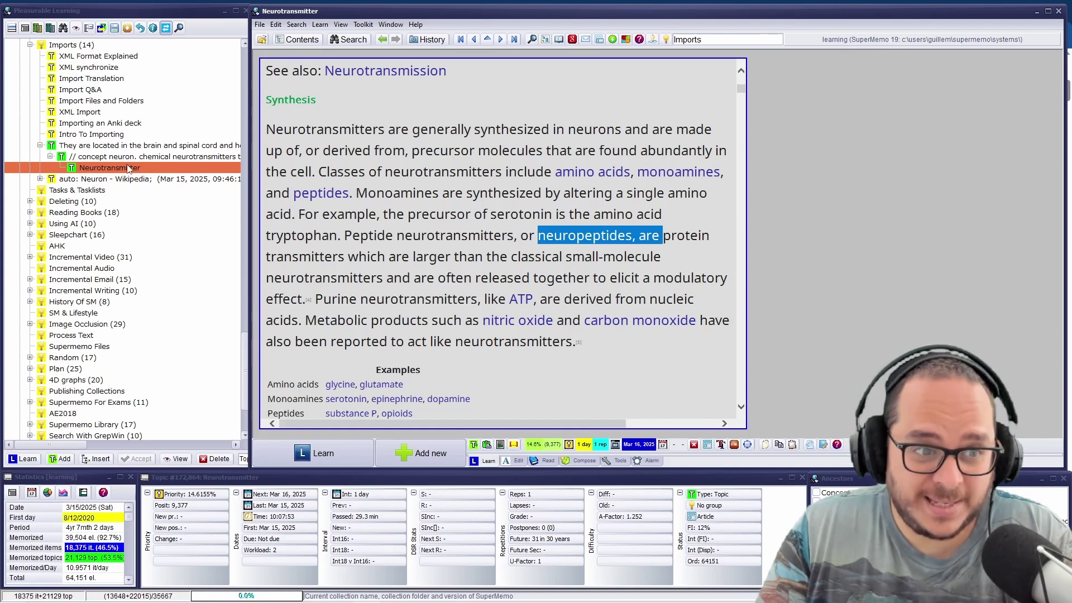
{"action": "left_click", "coordinate": [111, 174]}
{"action": "right_click", "coordinate": [111, 178]}
{"action": "mouse_move", "coordinate": [147, 180]}
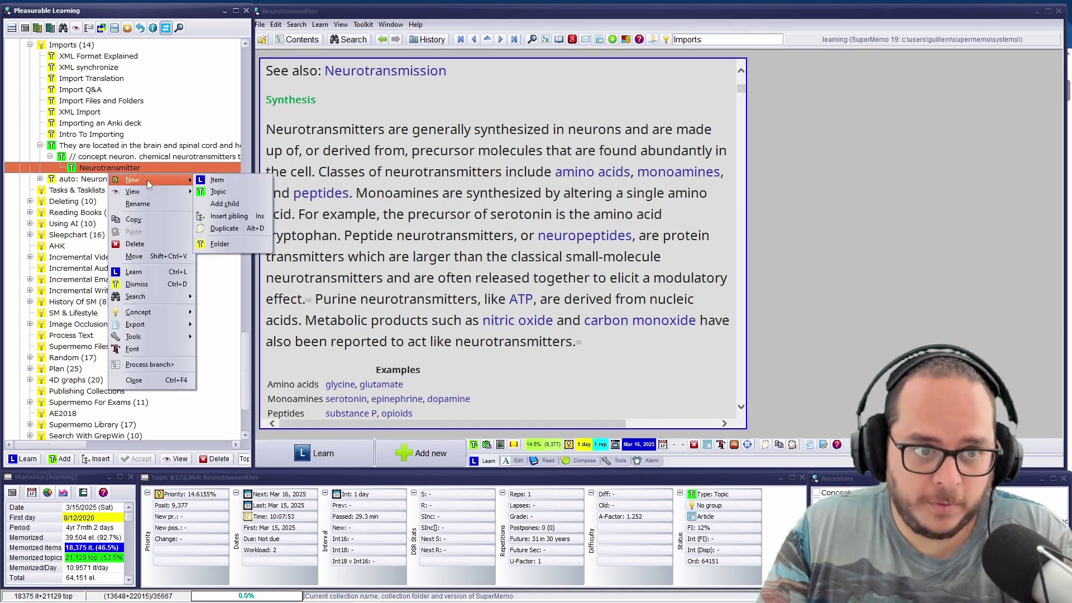
{"action": "left_click", "coordinate": [213, 192]}
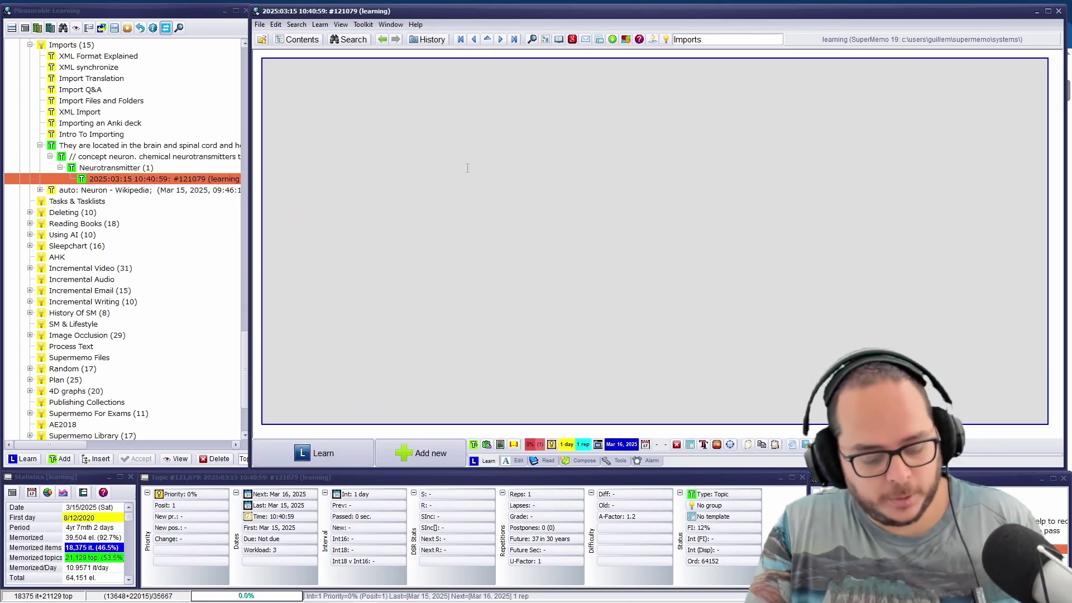
{"action": "key", "text": "ctrl+v"}
- Review the pasted neuron explanation back toward its beginning and apply the Article template to the topic
{"action": "scroll", "coordinate": [472, 235], "scroll_direction": "up", "scroll_amount": 15}
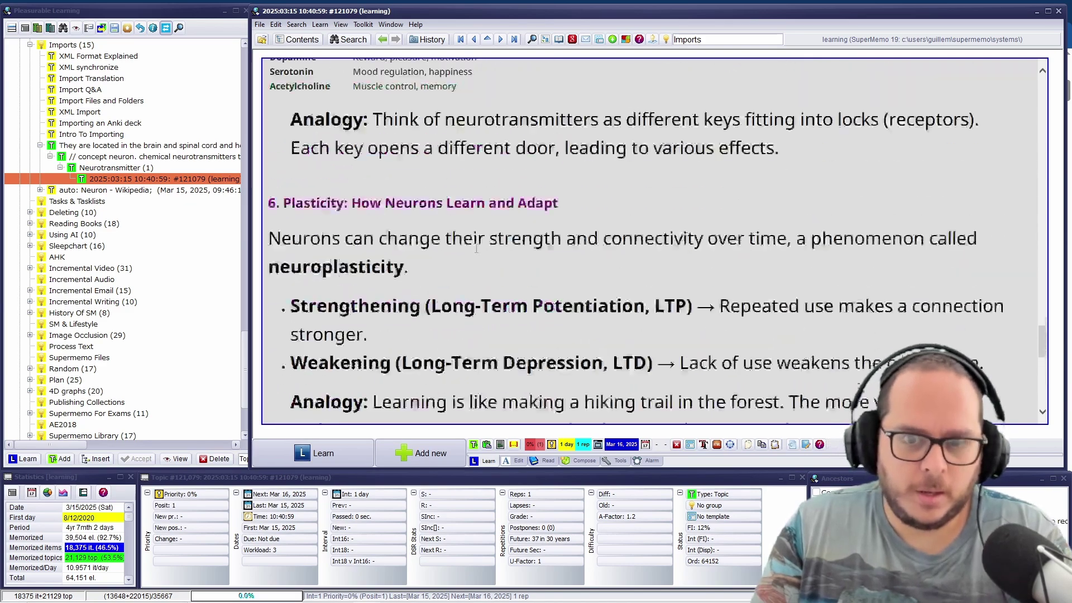
{"action": "scroll", "coordinate": [472, 248], "scroll_direction": "up", "scroll_amount": 20}
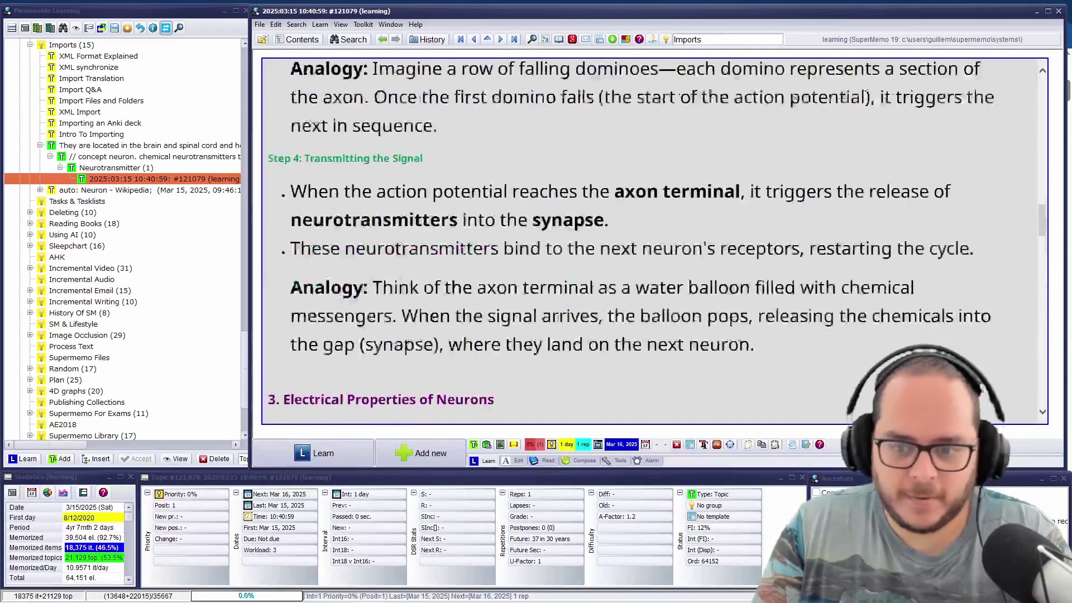
{"action": "scroll", "coordinate": [463, 252], "scroll_direction": "up", "scroll_amount": 10}
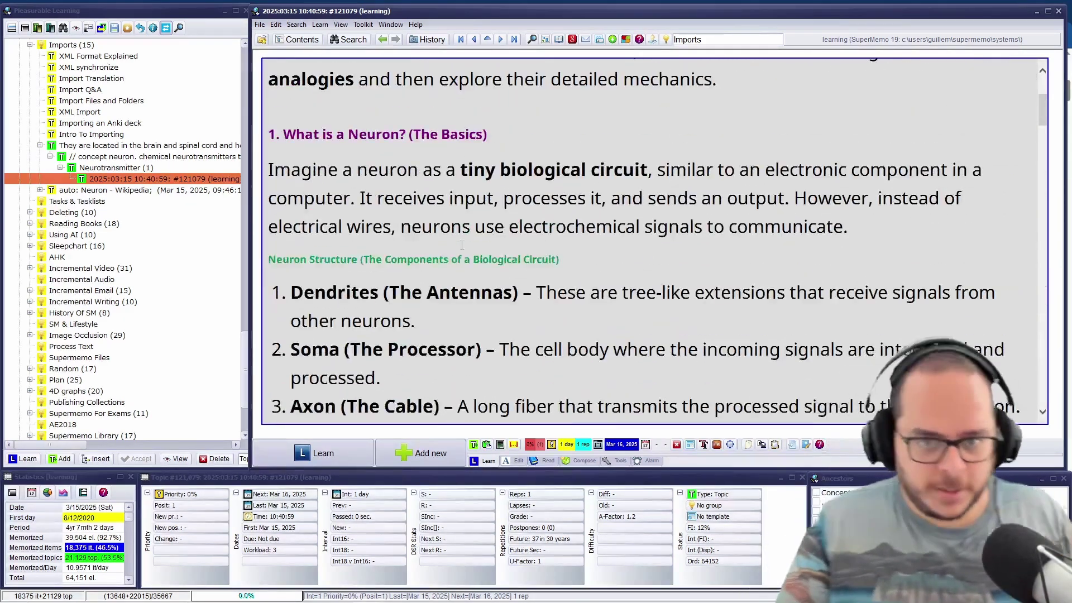
{"action": "key", "text": "ctrl+shift+m"}
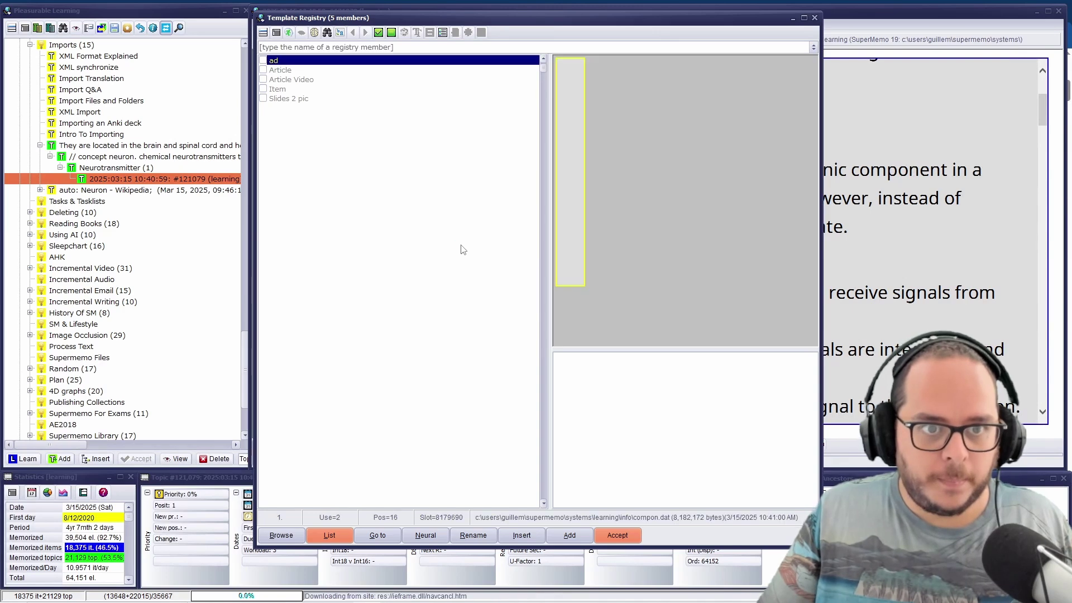
{"action": "key", "text": "Return"}
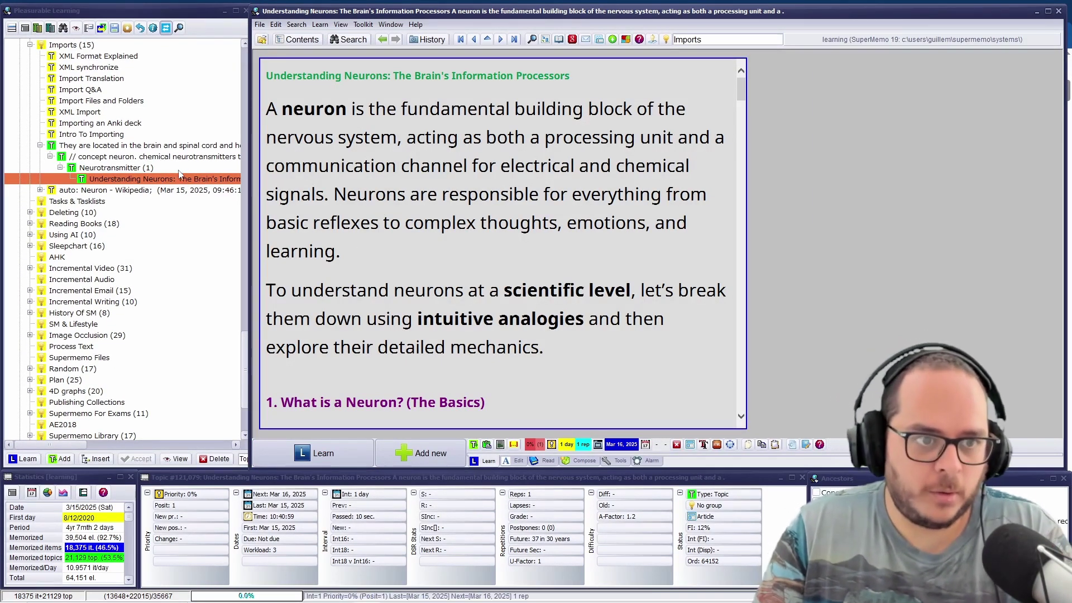
- Read through the pasted neuron explanation, from the introduction and Neuron Structure list to the neurotransmitter table and Plasticity section
{"action": "left_click", "coordinate": [98, 169]}
{"action": "left_click", "coordinate": [106, 179]}
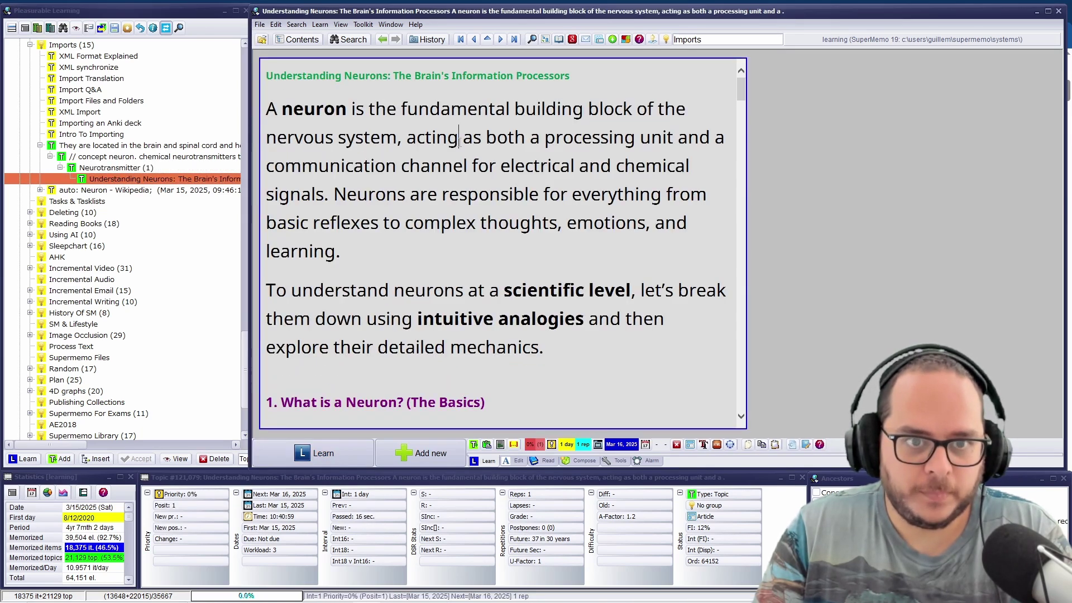
{"action": "scroll", "coordinate": [459, 141], "scroll_direction": "down", "scroll_amount": 3}
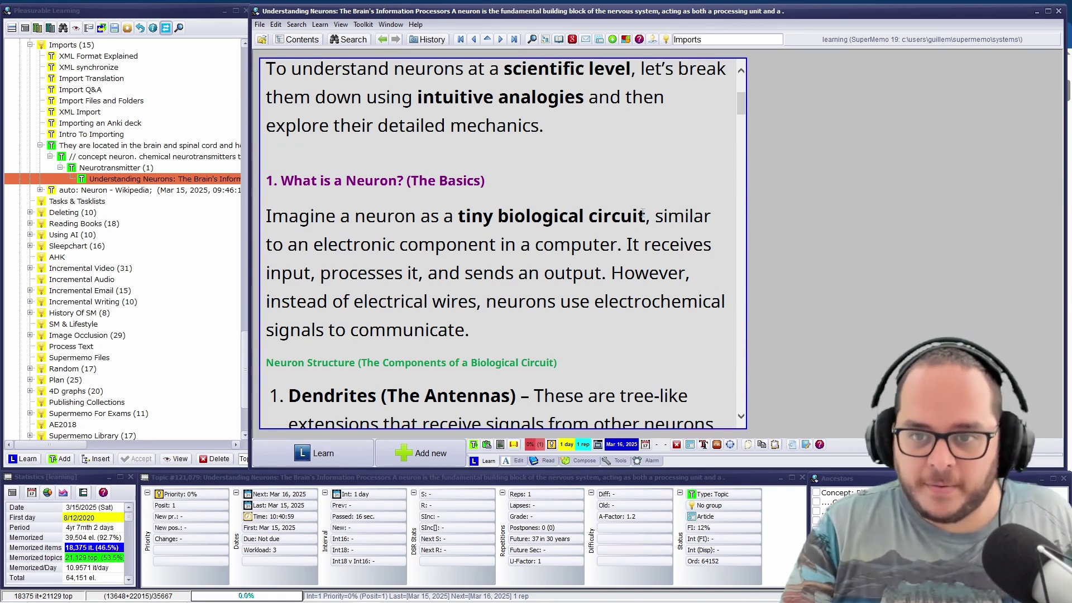
{"action": "scroll", "coordinate": [590, 256], "scroll_direction": "down", "scroll_amount": 2}
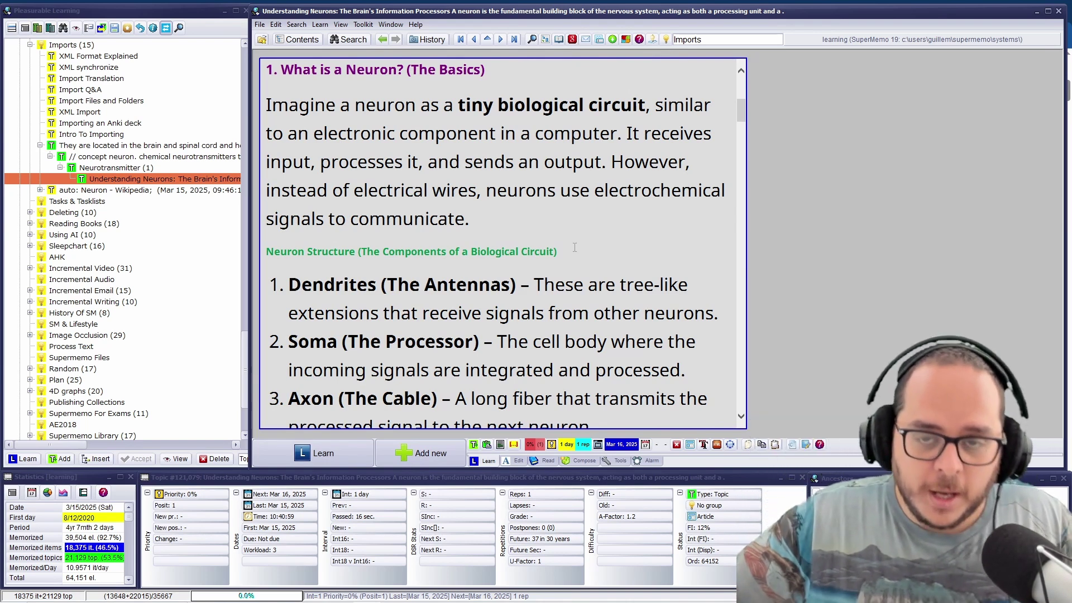
{"action": "scroll", "coordinate": [574, 247], "scroll_direction": "down", "scroll_amount": 3}
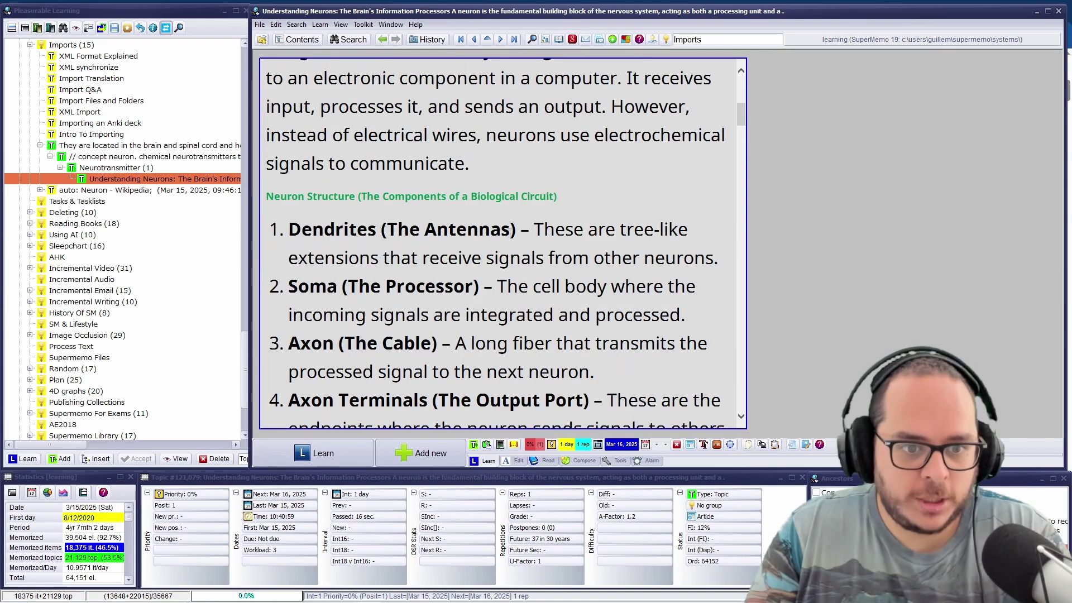
{"action": "scroll", "coordinate": [308, 145], "scroll_direction": "down", "scroll_amount": 2}
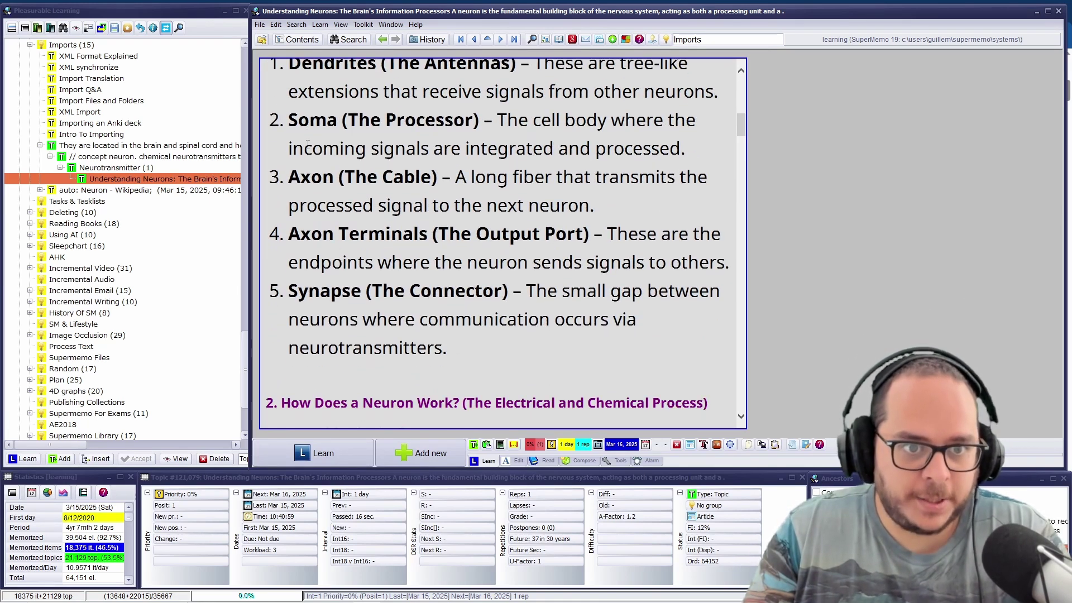
{"action": "left_click_drag", "start_coordinate": [339, 178], "coordinate": [586, 179]}
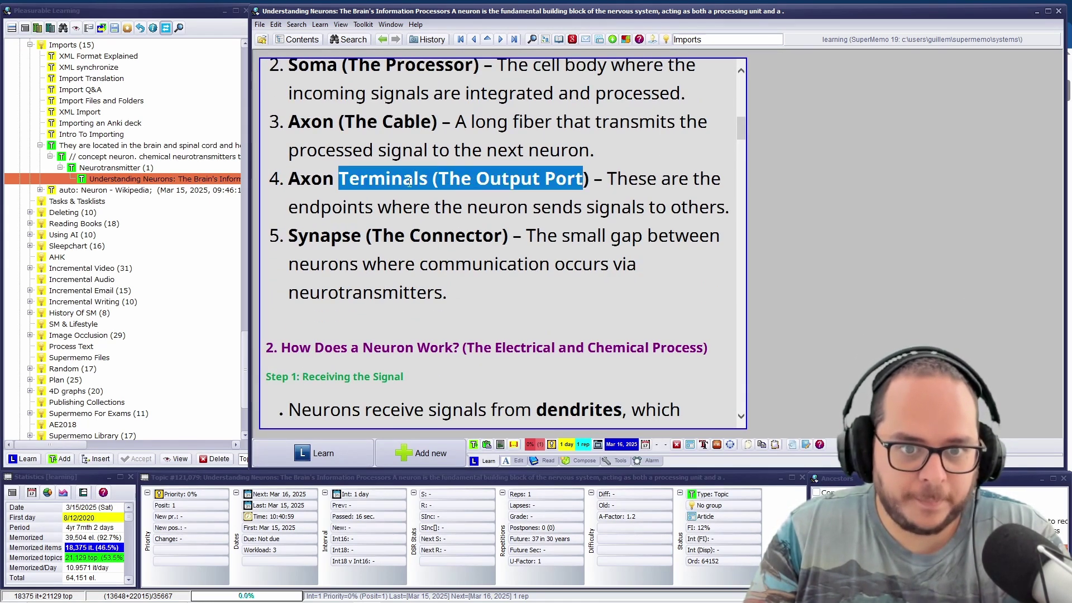
{"action": "left_click_drag", "start_coordinate": [373, 235], "coordinate": [600, 220]}
{"action": "scroll", "coordinate": [558, 224], "scroll_direction": "down", "scroll_amount": 20}
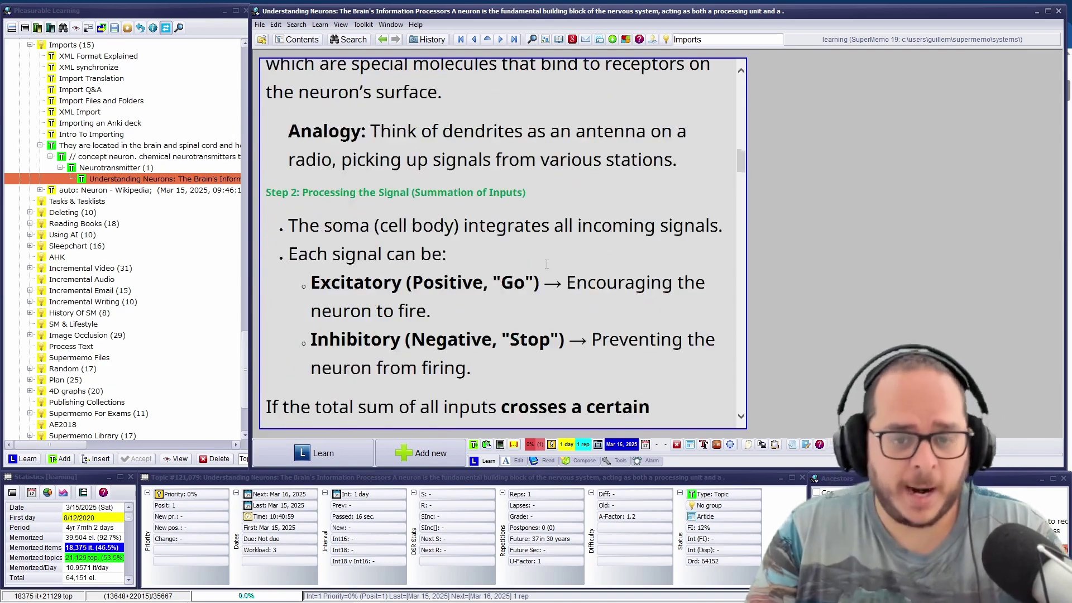
{"action": "scroll", "coordinate": [538, 223], "scroll_direction": "down", "scroll_amount": 20}
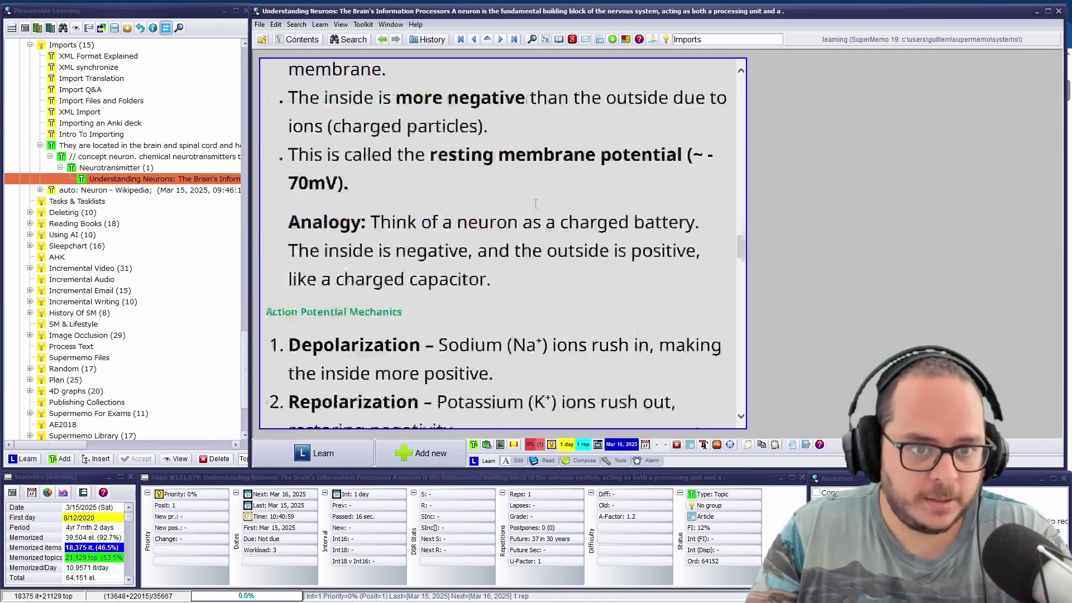
{"action": "scroll", "coordinate": [542, 202], "scroll_direction": "down", "scroll_amount": 3}
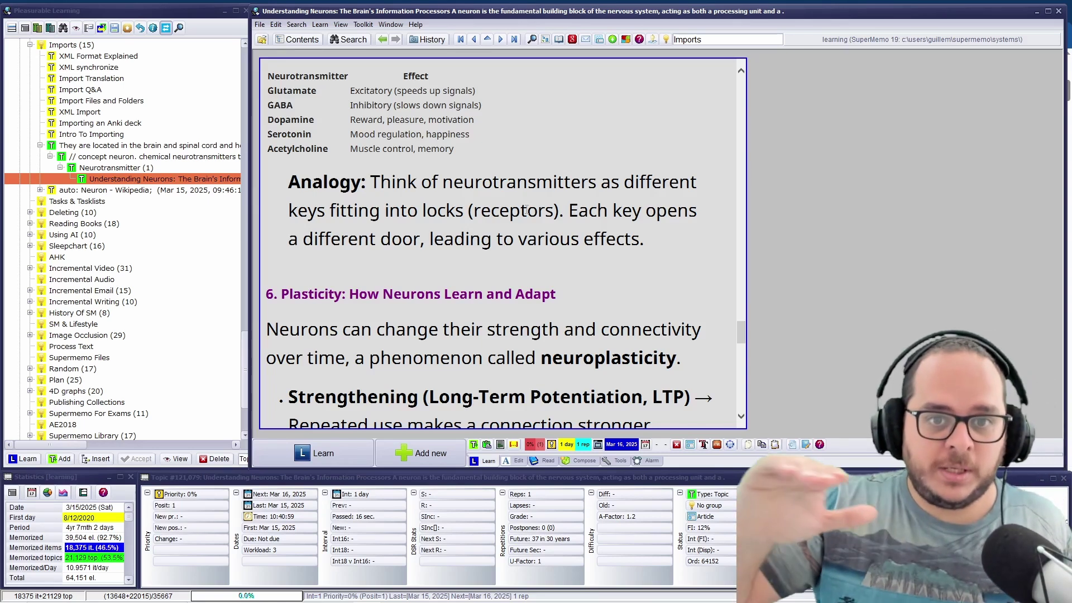
- View the original Wikipedia extract, then switch to the Neuron article in the browser and copy its opening definition sentence
{"action": "left_click", "coordinate": [139, 148]}
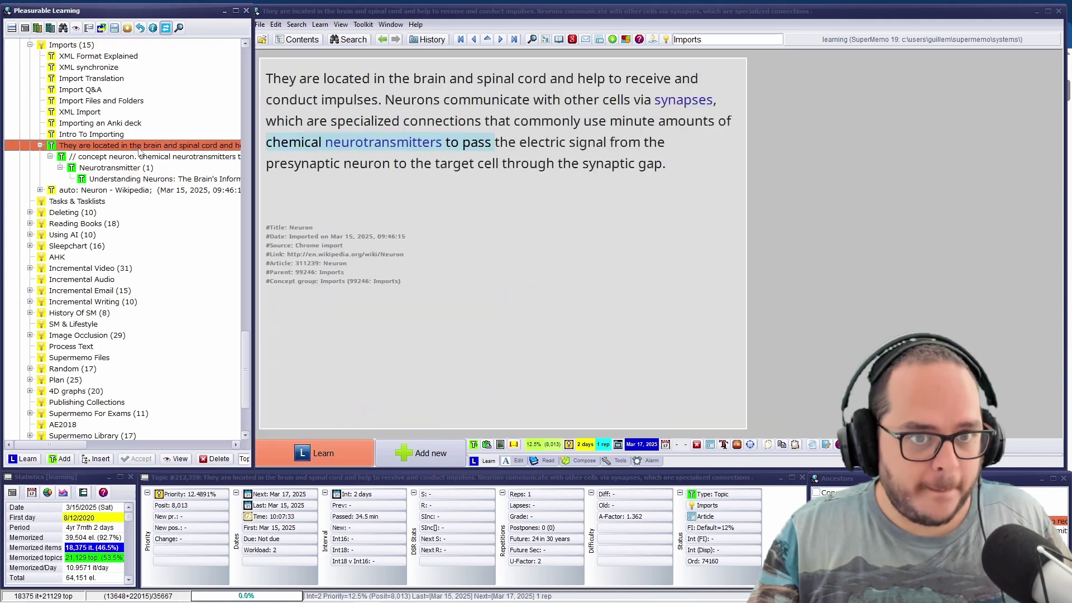
{"action": "key", "text": "alt+Tab"}
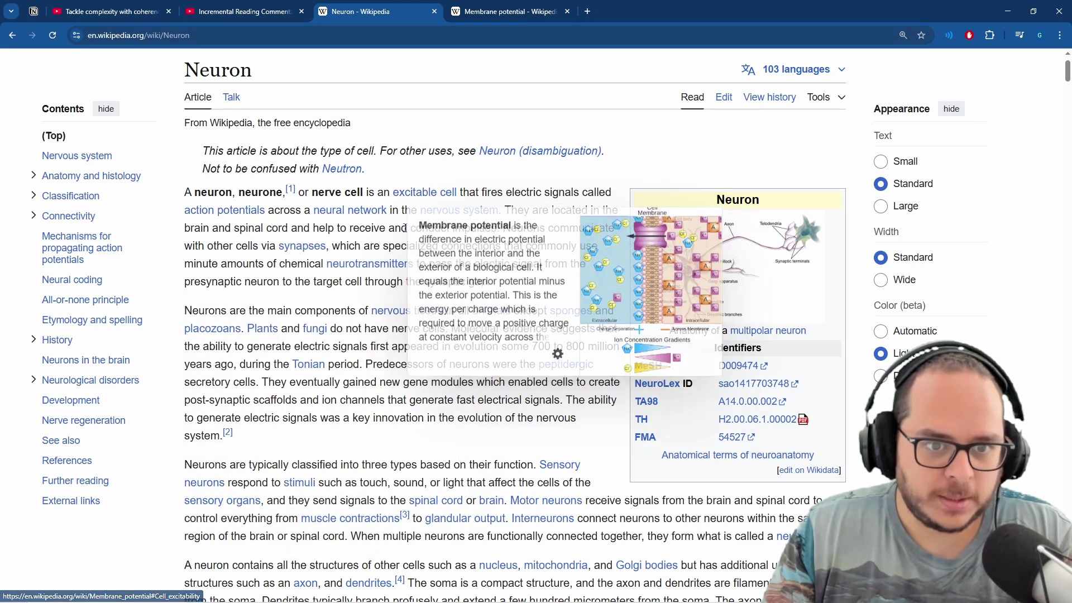
{"action": "left_click_drag", "start_coordinate": [502, 214], "coordinate": [188, 188]}
{"action": "key", "text": "ctrl+c"}
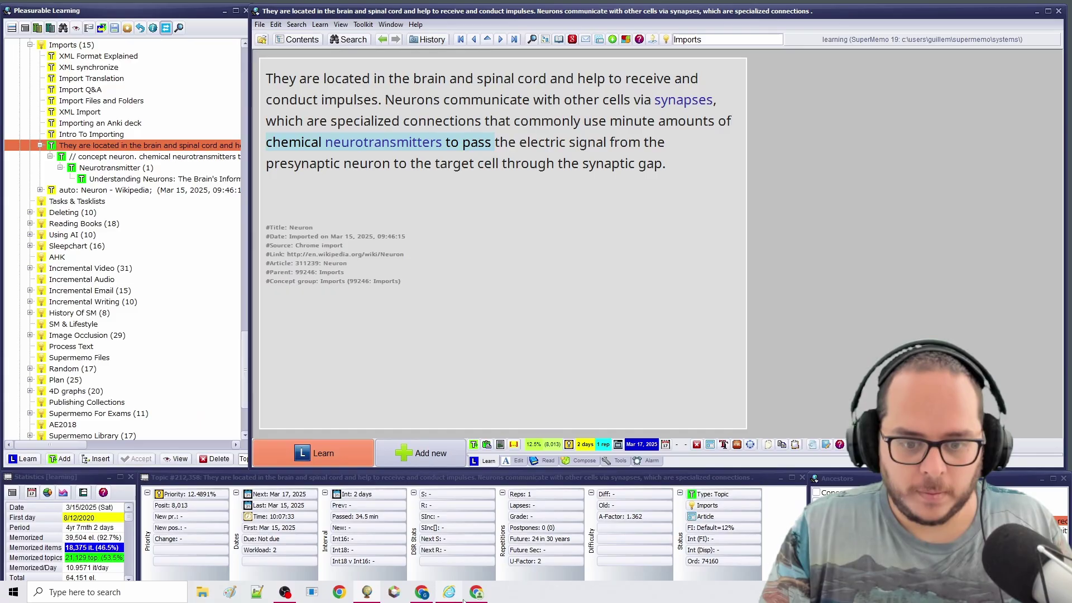
- Send Universal Primer the prompt "OK, now include the concepts introduced in this sentence:" followed by the copied neuron definition
{"action": "left_click", "coordinate": [451, 592]}
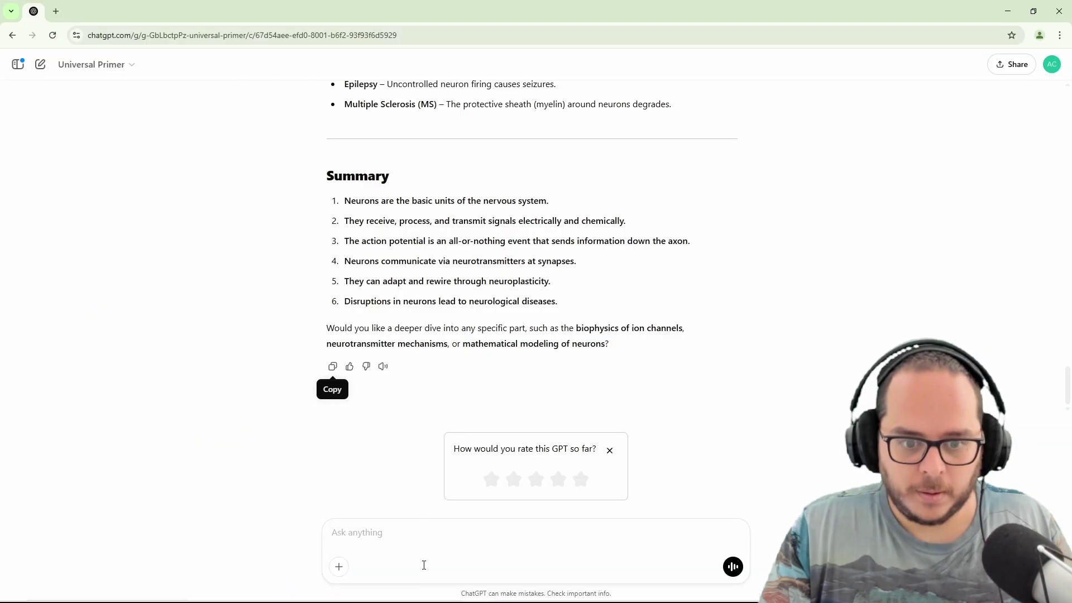
{"action": "left_click", "coordinate": [406, 529]}
{"action": "type", "text": "OK"}
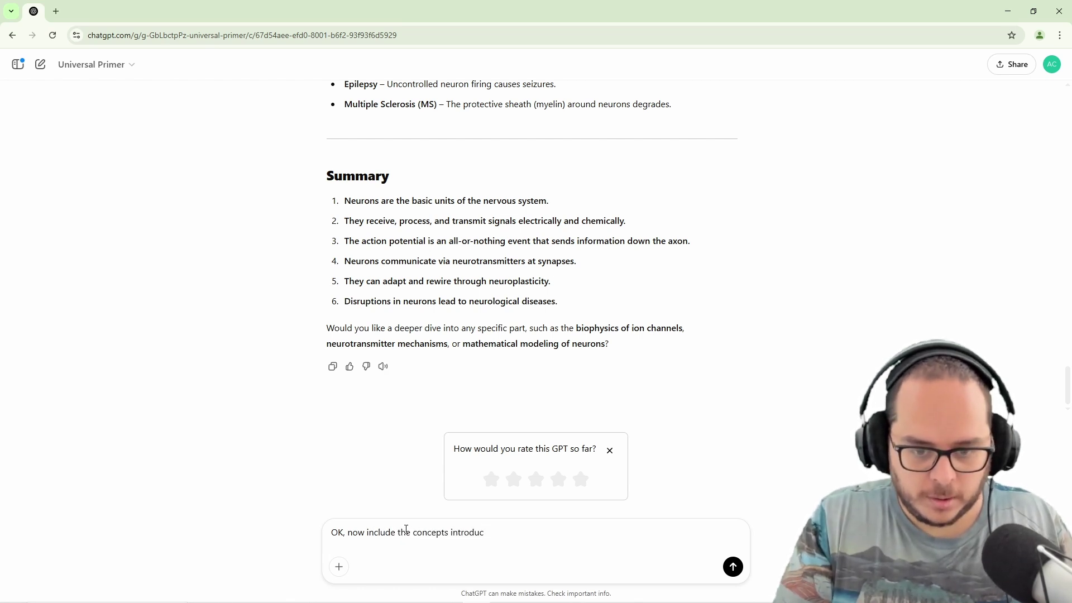
{"action": "type", "text": "ed in thi"}
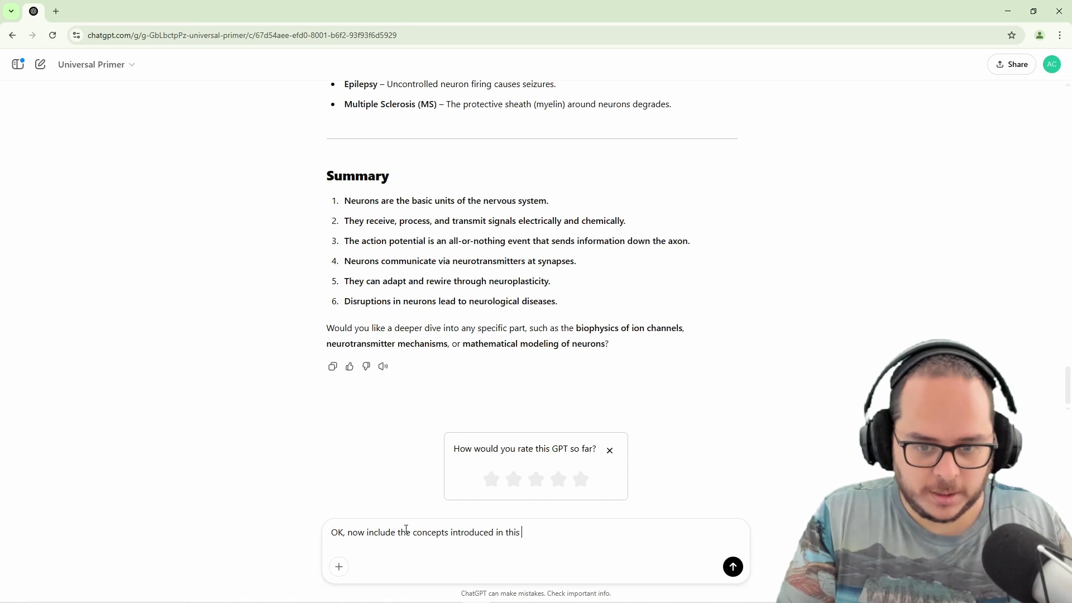
{"action": "type", "text": "sentence:"}
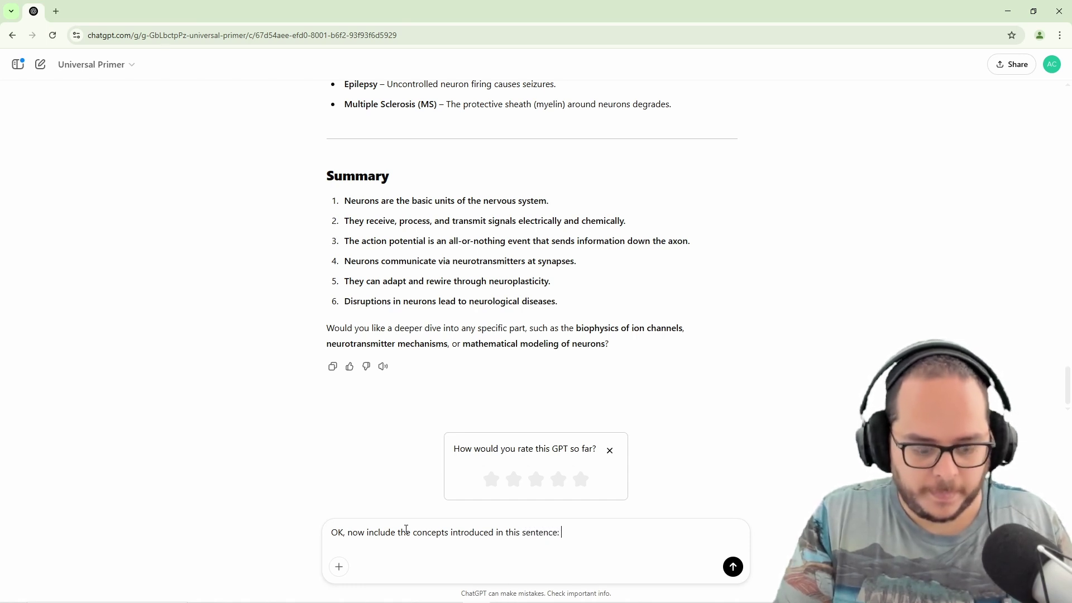
{"action": "key", "text": "ctrl+v"}
{"action": "key", "text": "Return"}
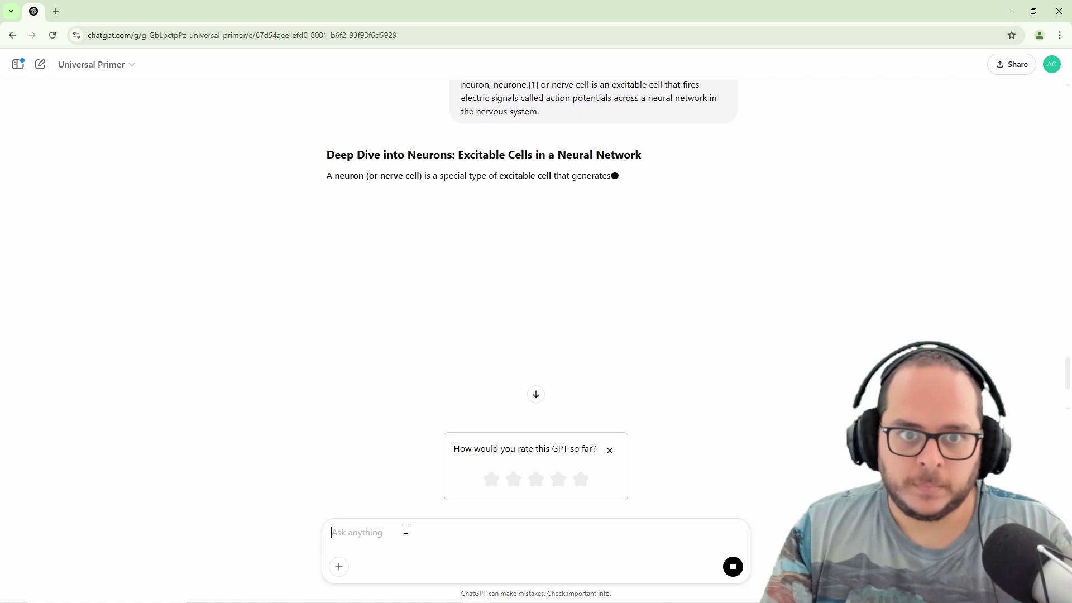
- Examine the new reply against the sent sentence, covering excitable cells, the charged battery analogy, neural networks and the nervous system
{"action": "scroll", "coordinate": [457, 328], "scroll_direction": "up", "scroll_amount": 2}
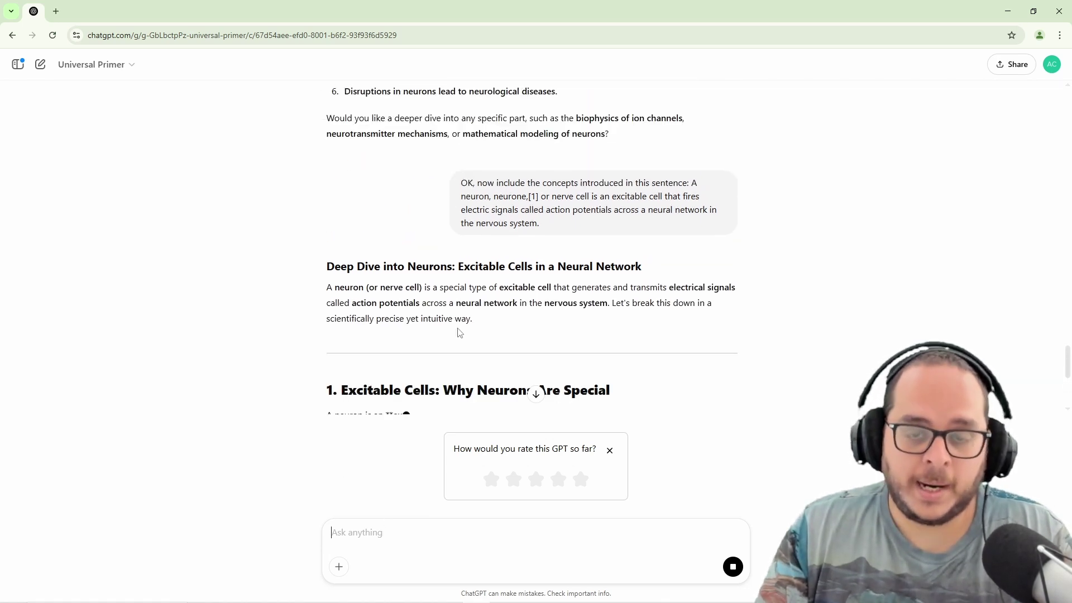
{"action": "scroll", "coordinate": [452, 316], "scroll_direction": "down", "scroll_amount": 2}
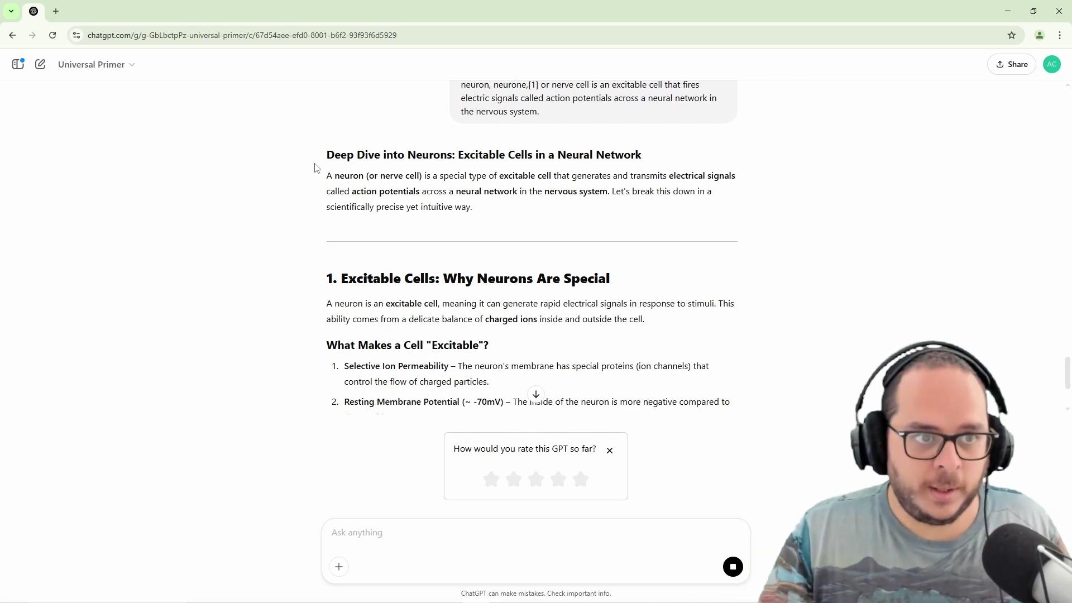
{"action": "scroll", "coordinate": [346, 175], "scroll_direction": "up", "scroll_amount": 4}
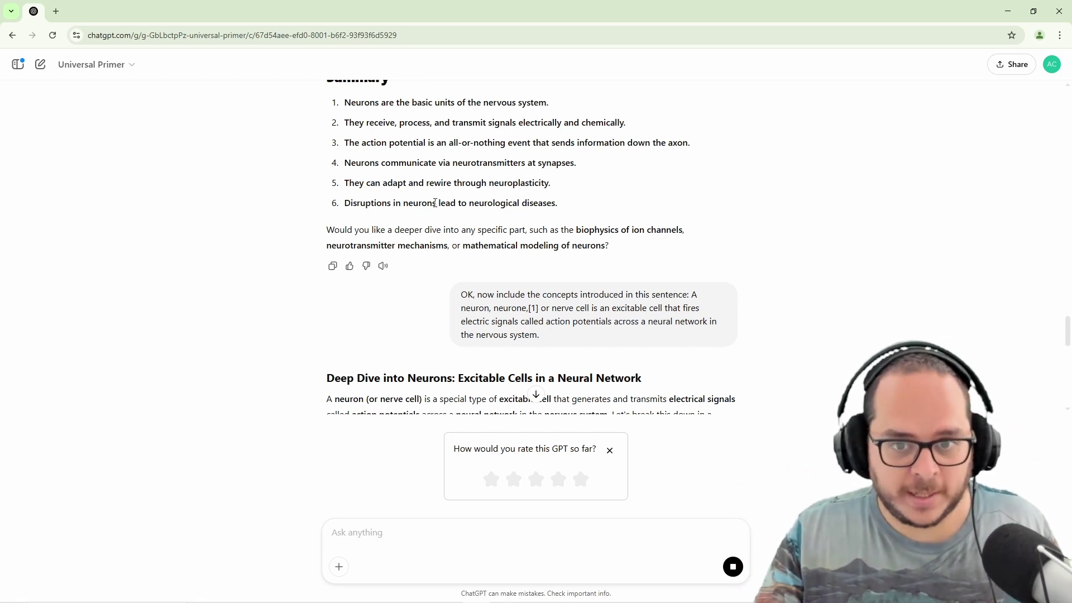
{"action": "scroll", "coordinate": [435, 203], "scroll_direction": "down", "scroll_amount": 4}
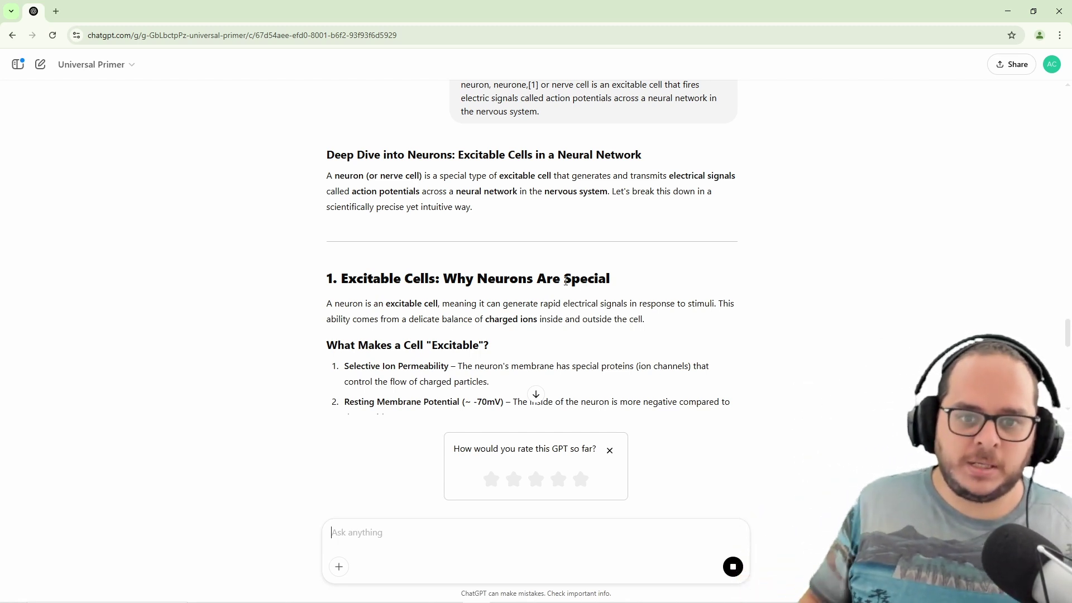
{"action": "scroll", "coordinate": [401, 348], "scroll_direction": "down", "scroll_amount": 2}
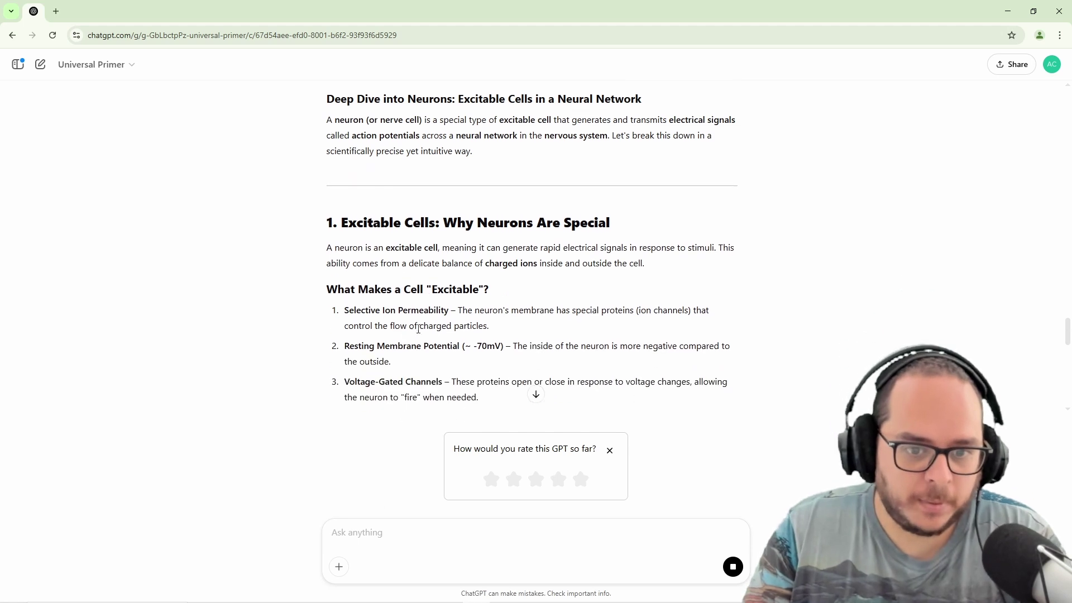
{"action": "left_click_drag", "start_coordinate": [417, 289], "coordinate": [456, 285]}
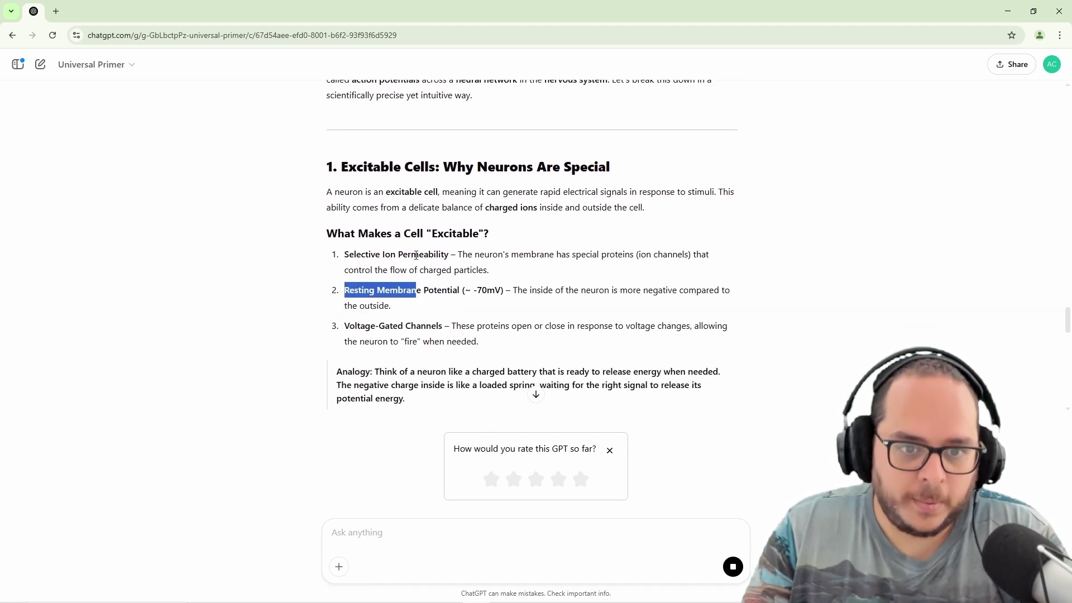
{"action": "scroll", "coordinate": [416, 255], "scroll_direction": "down", "scroll_amount": 2}
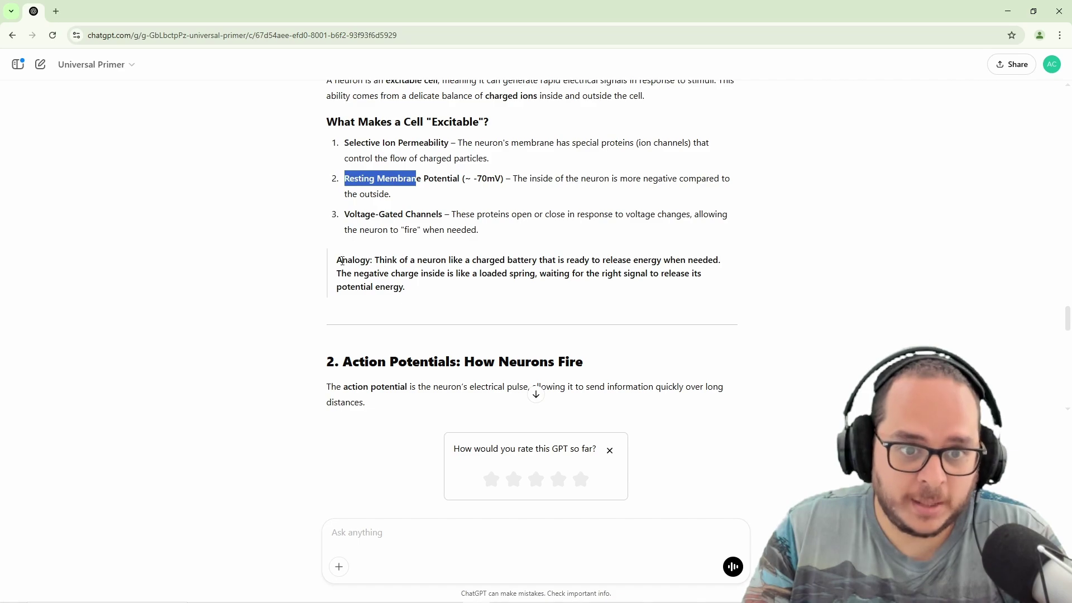
{"action": "left_click_drag", "start_coordinate": [337, 260], "coordinate": [414, 295]}
{"action": "left_click", "coordinate": [413, 299]}
{"action": "scroll", "coordinate": [414, 304], "scroll_direction": "down", "scroll_amount": 14}
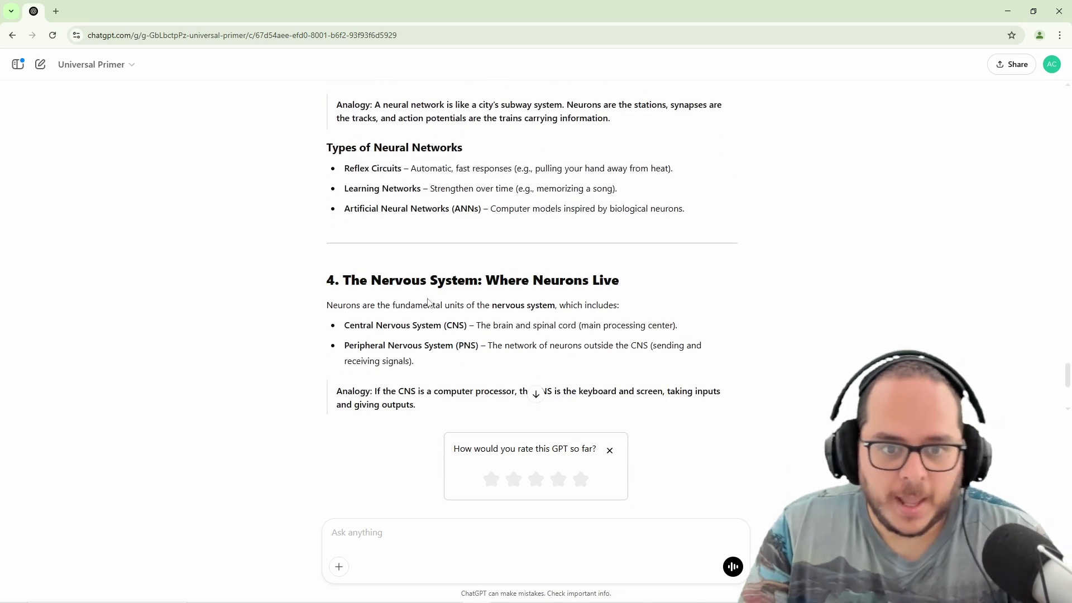
{"action": "scroll", "coordinate": [416, 309], "scroll_direction": "up", "scroll_amount": 15}
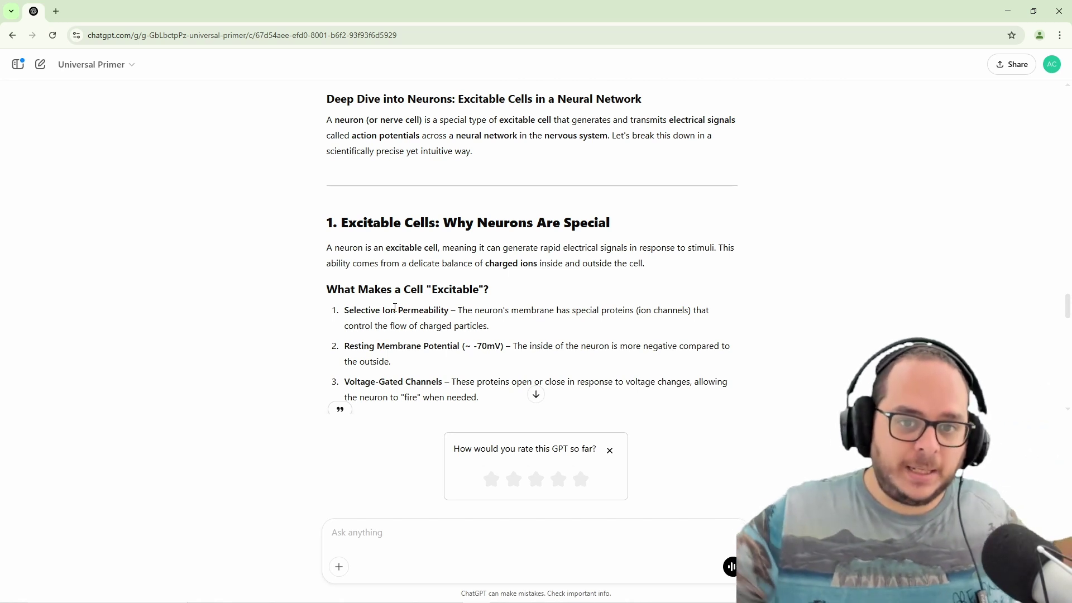
- Return to SuperMemo and view the neuron explanation topic and its parent Neurotransmitter article
{"action": "left_click", "coordinate": [1008, 11]}
{"action": "left_click", "coordinate": [134, 179]}
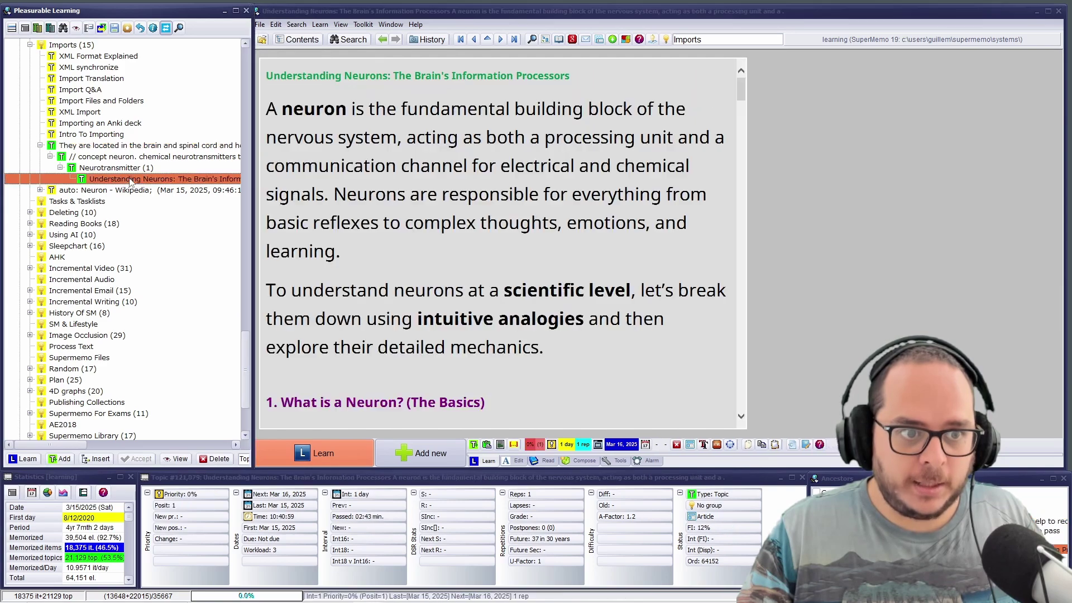
{"action": "left_click", "coordinate": [112, 168]}
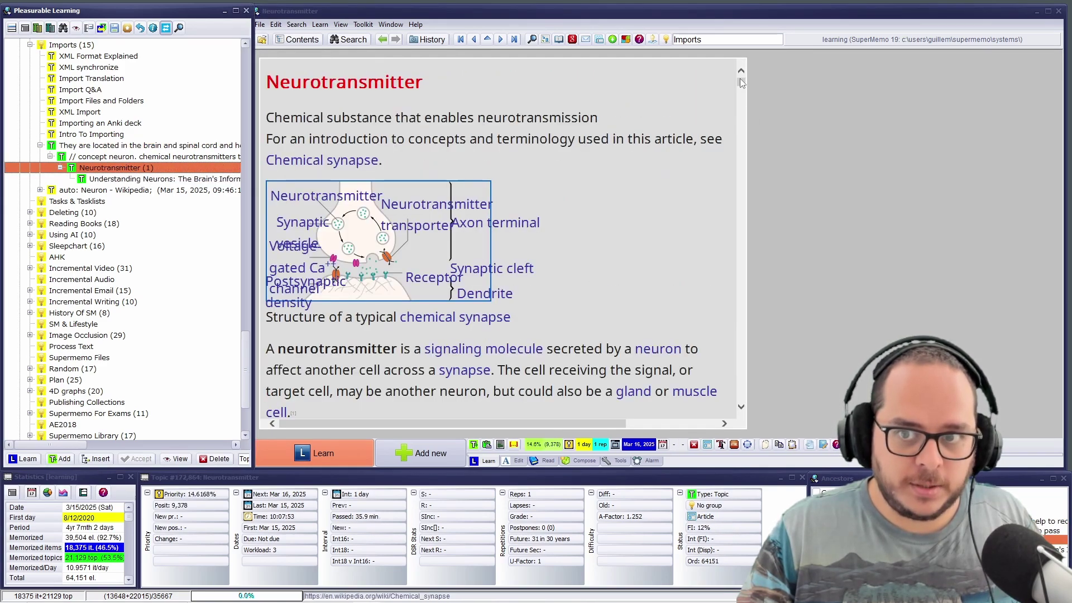
{"action": "left_click_drag", "start_coordinate": [741, 82], "coordinate": [715, 68]}
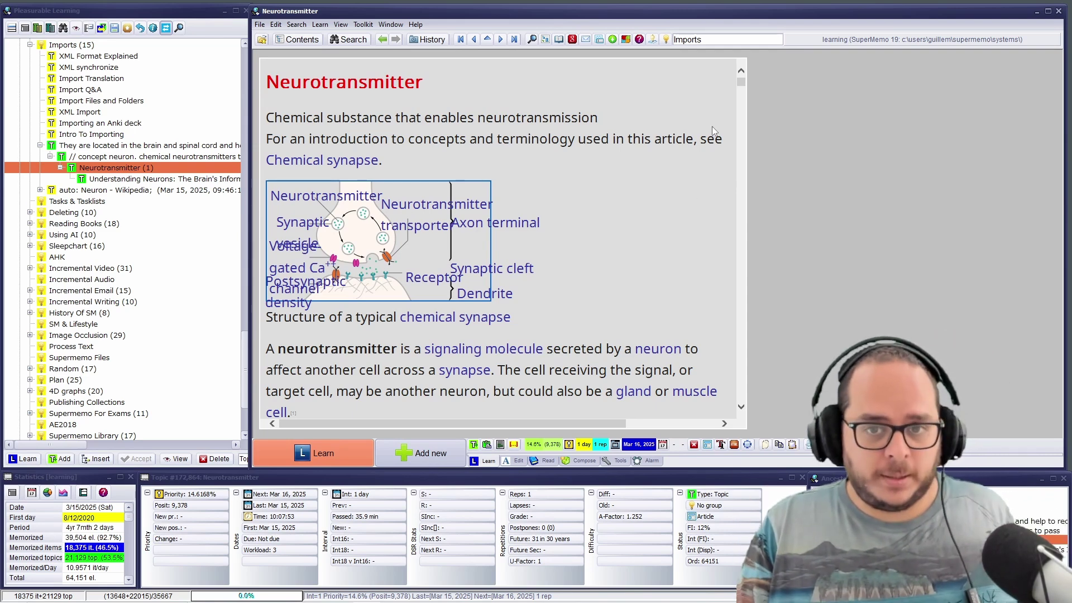
- Set the heading "Understanding Neurons: The Brain's Information Processors" as the explanation topic's Title reference and check the reference at its end
{"action": "left_click", "coordinate": [102, 180]}
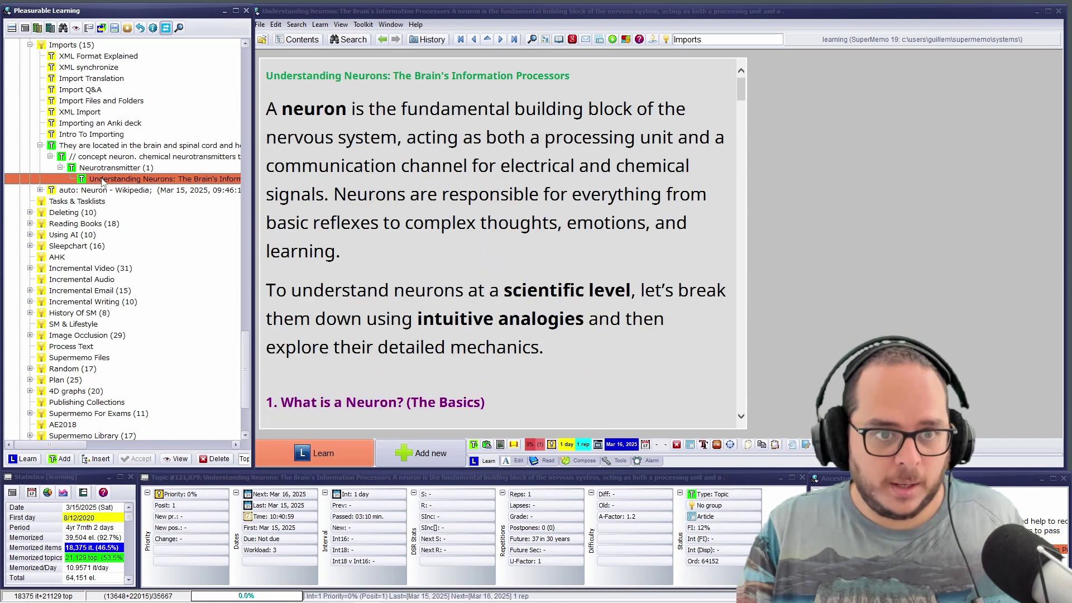
{"action": "left_click", "coordinate": [514, 193]}
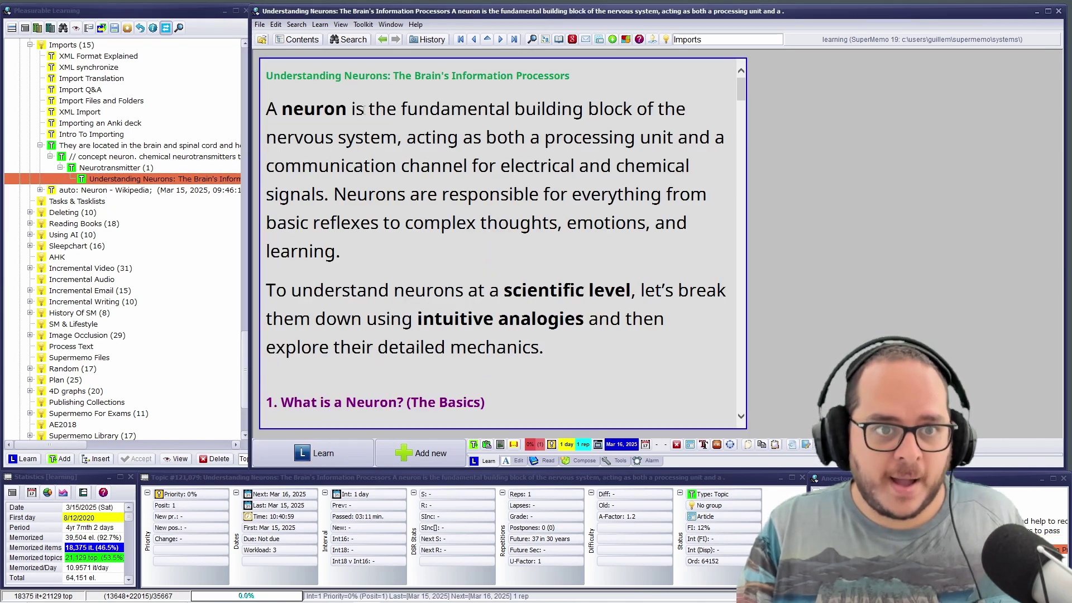
{"action": "left_click_drag", "start_coordinate": [288, 79], "coordinate": [595, 73]}
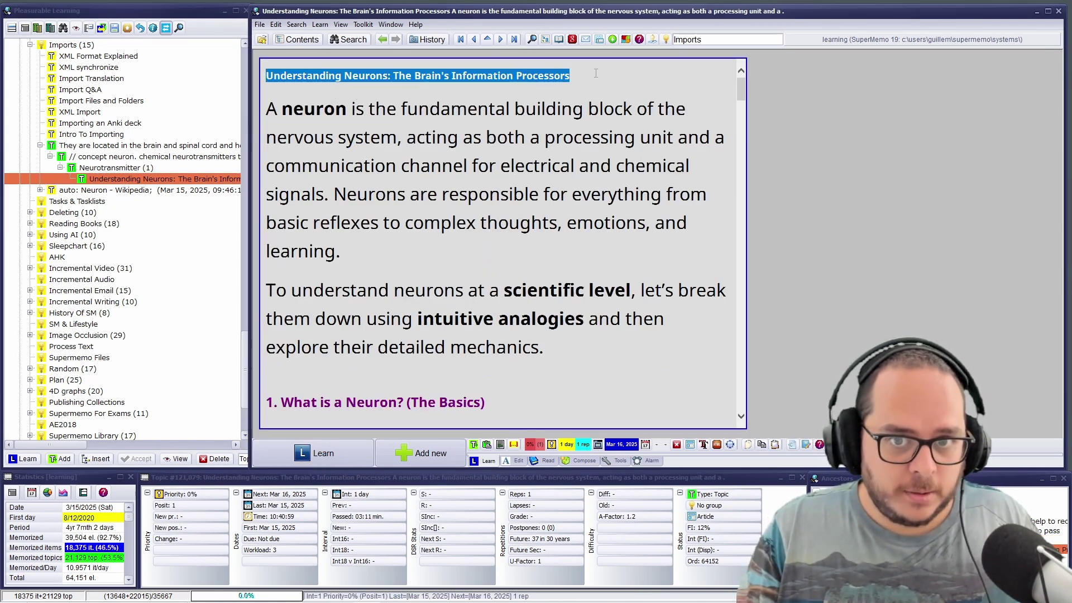
{"action": "key", "text": "alt+t"}
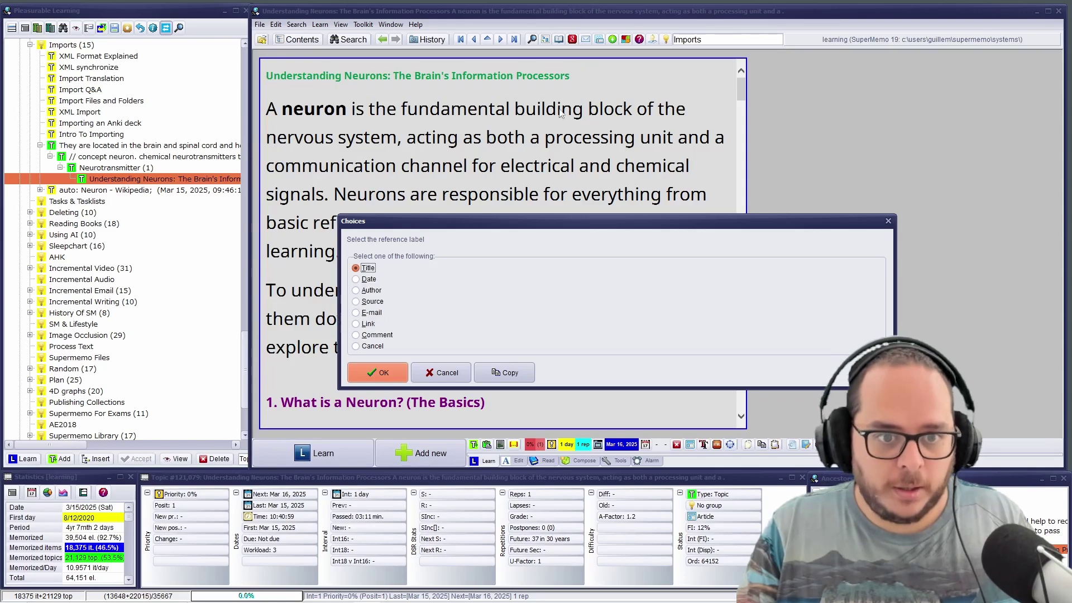
{"action": "left_click", "coordinate": [383, 372]}
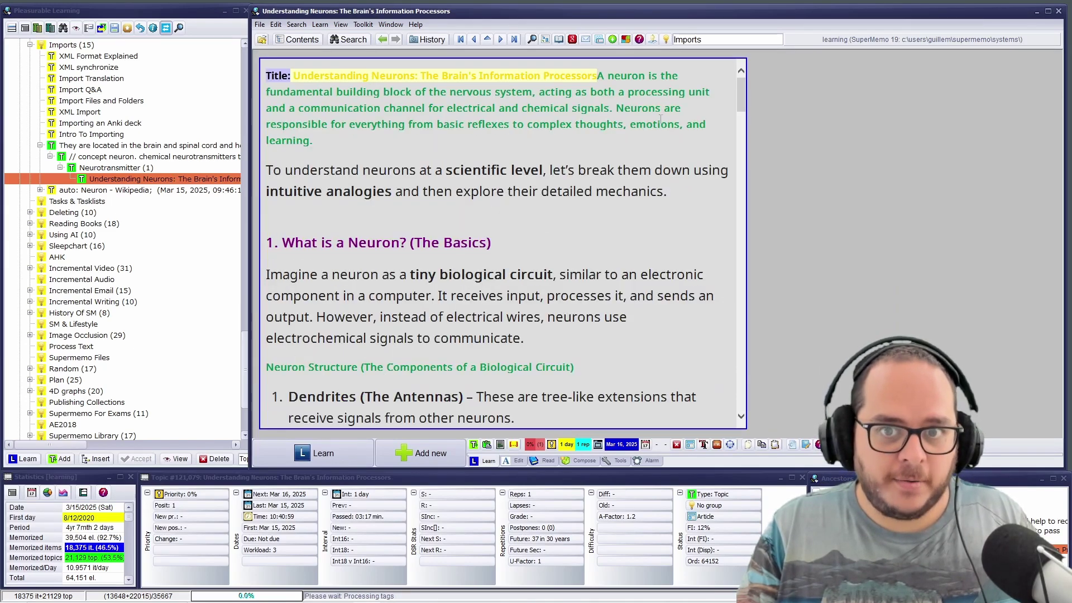
{"action": "left_click_drag", "start_coordinate": [741, 110], "coordinate": [708, 396]}
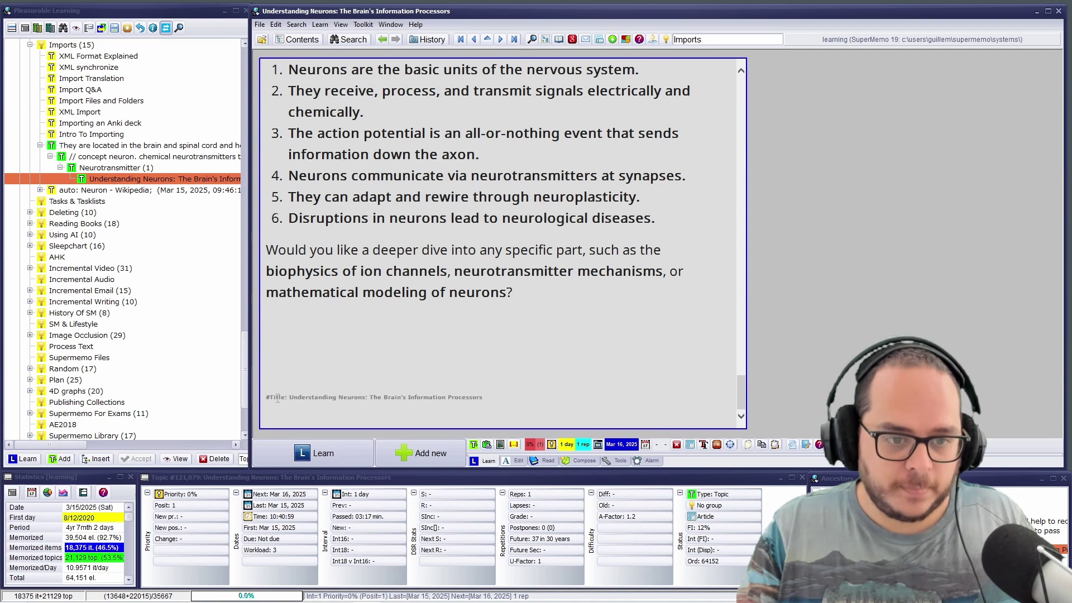
- Copy the latest Universal Primer reply on excitable cells and neural networks from the browser and return to SuperMemo
{"action": "left_click_drag", "start_coordinate": [278, 398], "coordinate": [474, 396]}
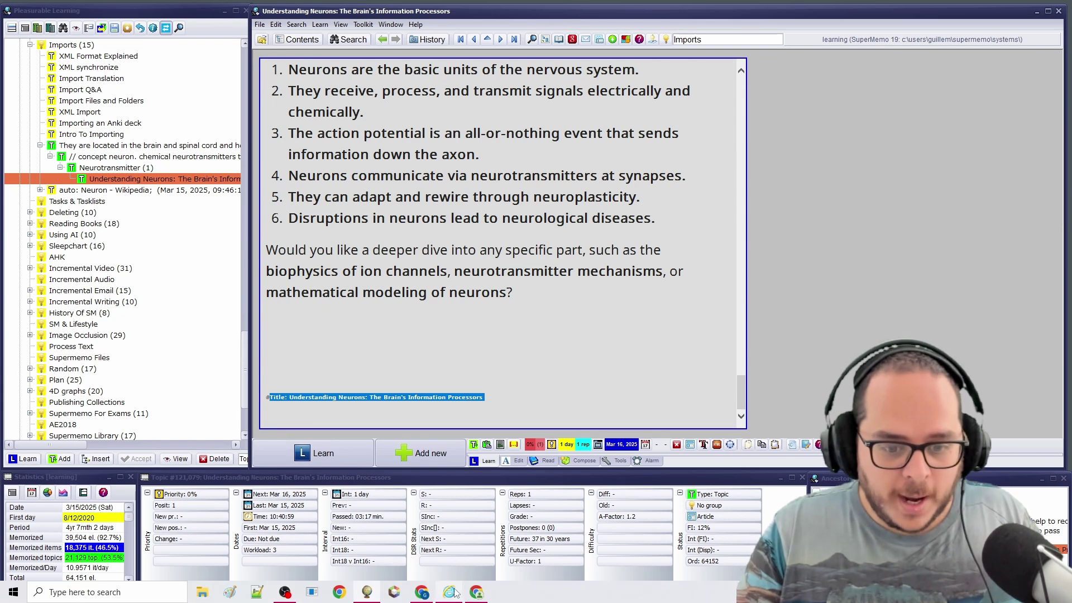
{"action": "left_click", "coordinate": [477, 592]}
{"action": "left_click", "coordinate": [535, 395]}
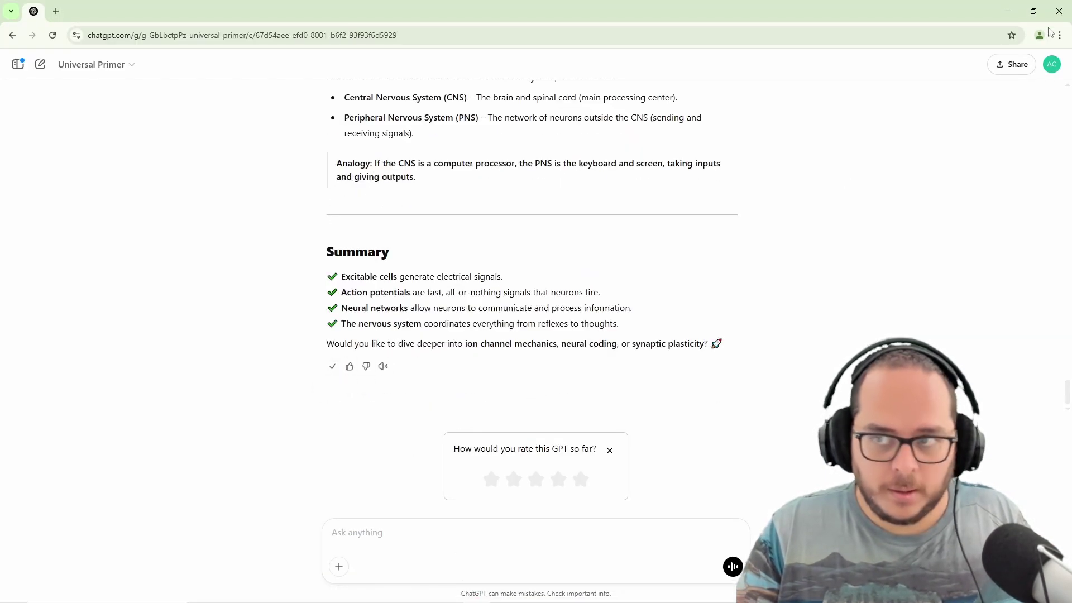
{"action": "left_click", "coordinate": [1008, 11]}
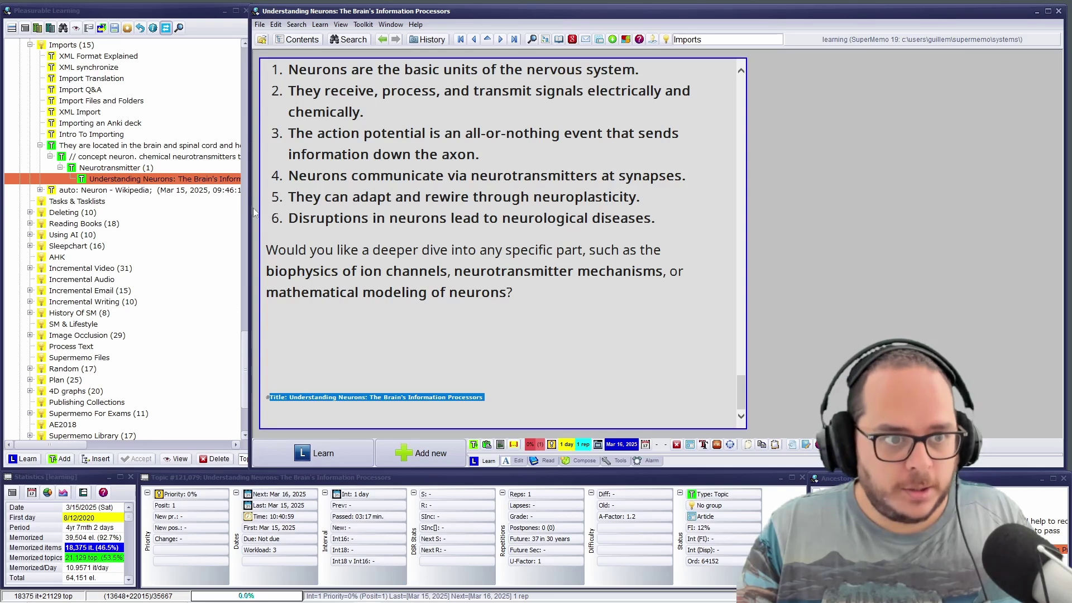
- Add a child topic under "Understanding Neurons: The Brain's Information Processors" and paste the copied reply into it
{"action": "right_click", "coordinate": [192, 182]}
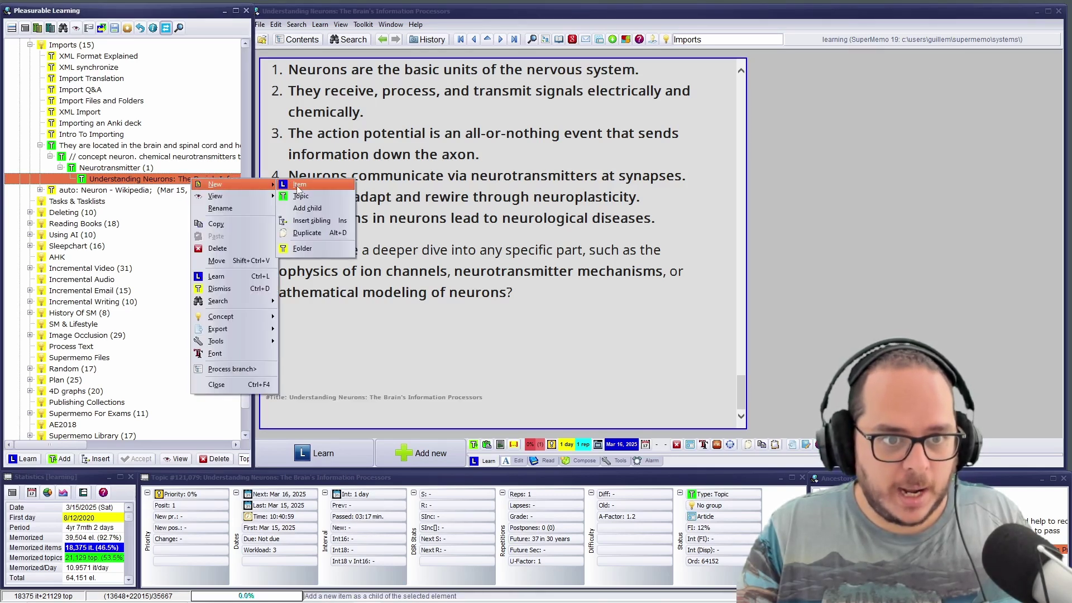
{"action": "left_click", "coordinate": [537, 305]}
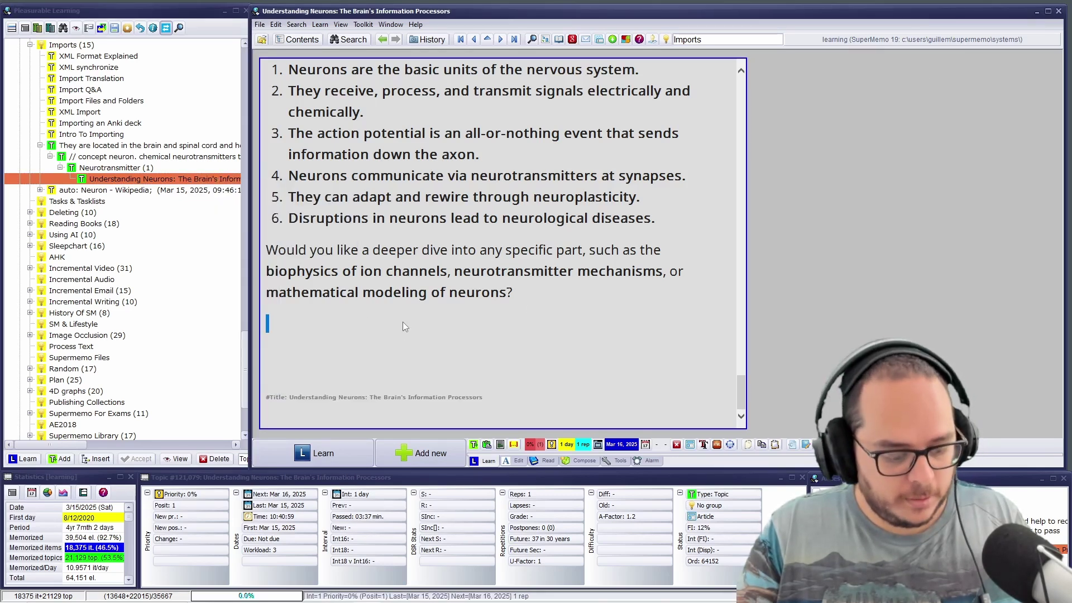
{"action": "key", "text": "alt+a"}
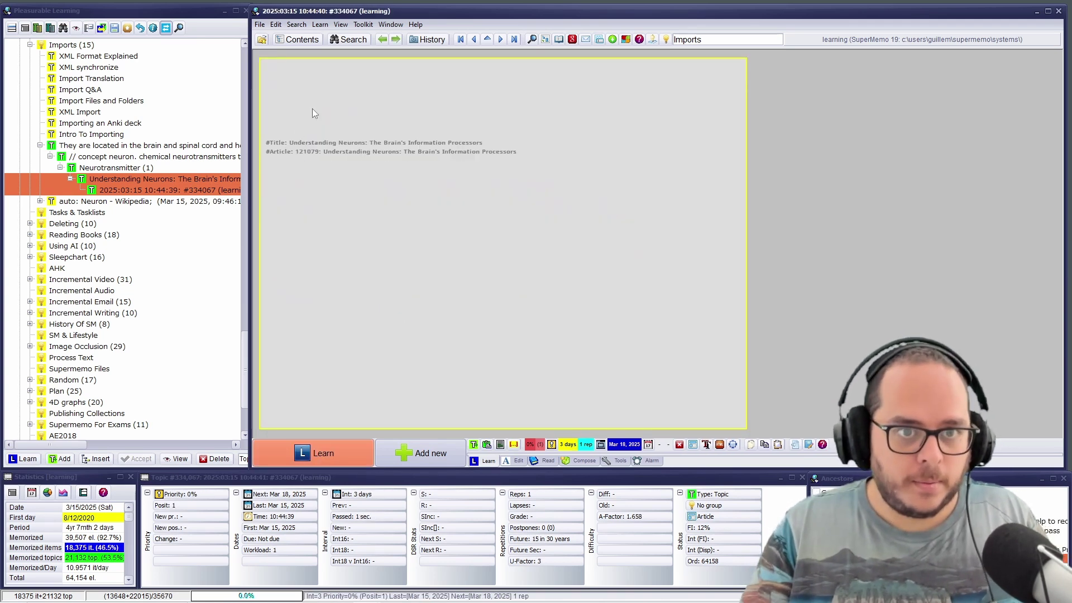
{"action": "left_click", "coordinate": [321, 82]}
{"action": "key", "text": "ctrl+v"}
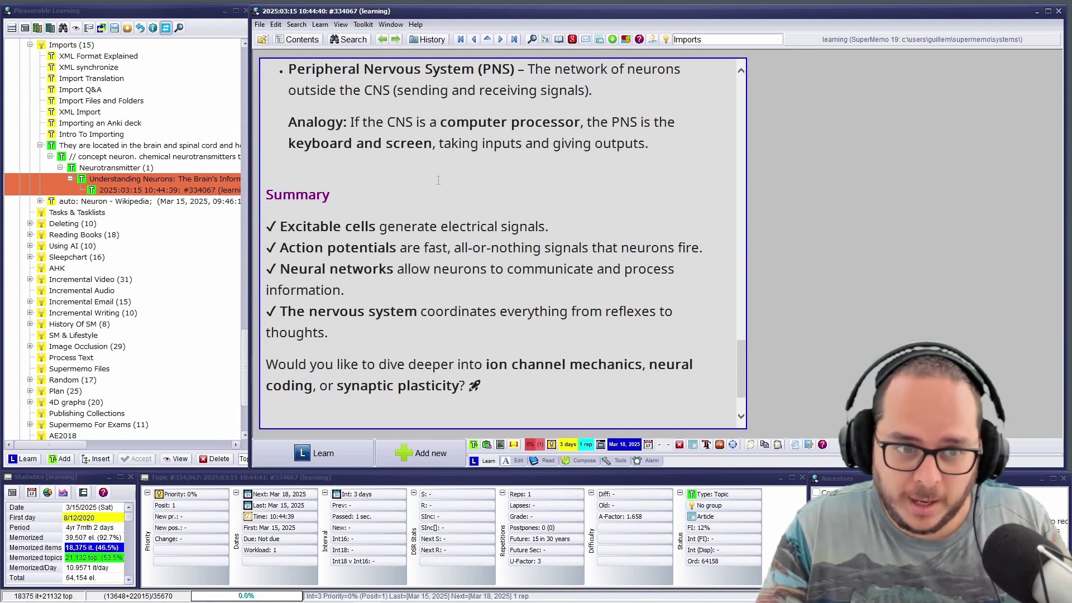
{"action": "key", "text": "Escape"}
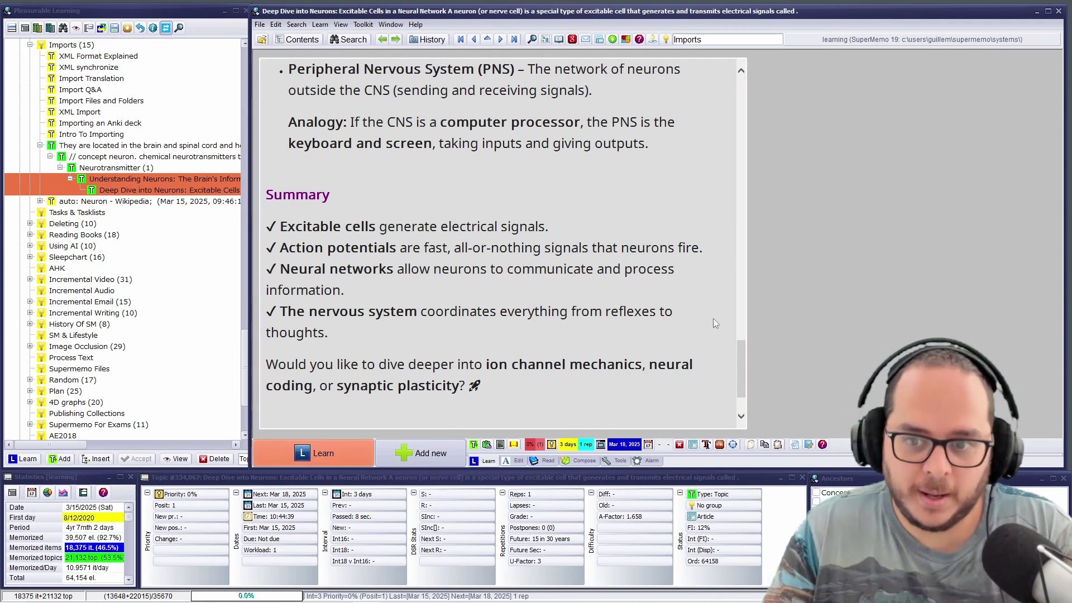
- View the "Deep Dive into Neurons" topic from its beginning and compare it with its parent "Understanding Neurons" topic
{"action": "left_click_drag", "start_coordinate": [742, 362], "coordinate": [741, 83]}
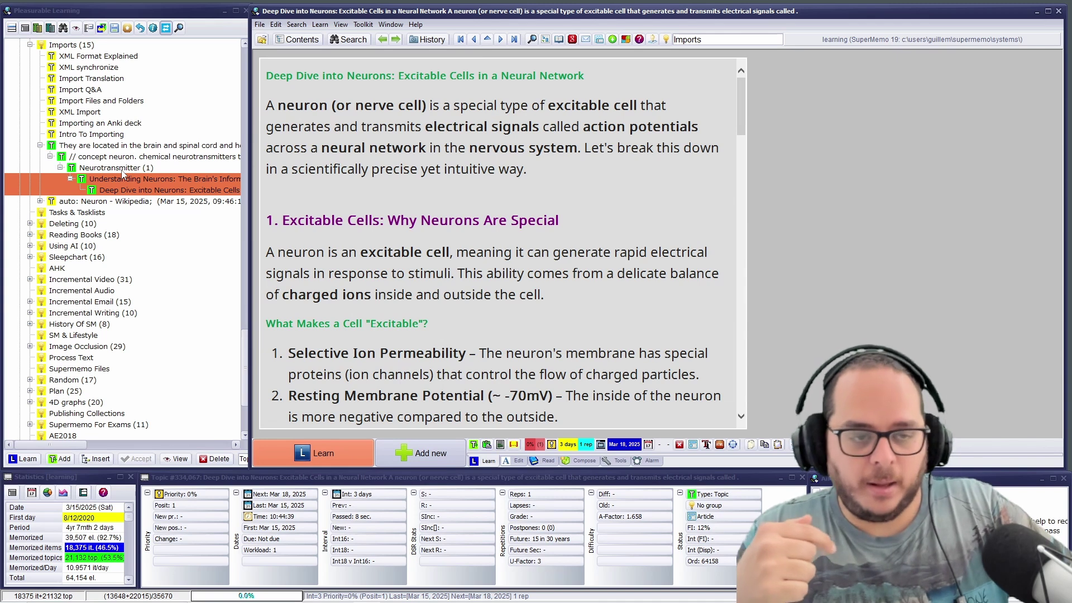
{"action": "left_click", "coordinate": [119, 191]}
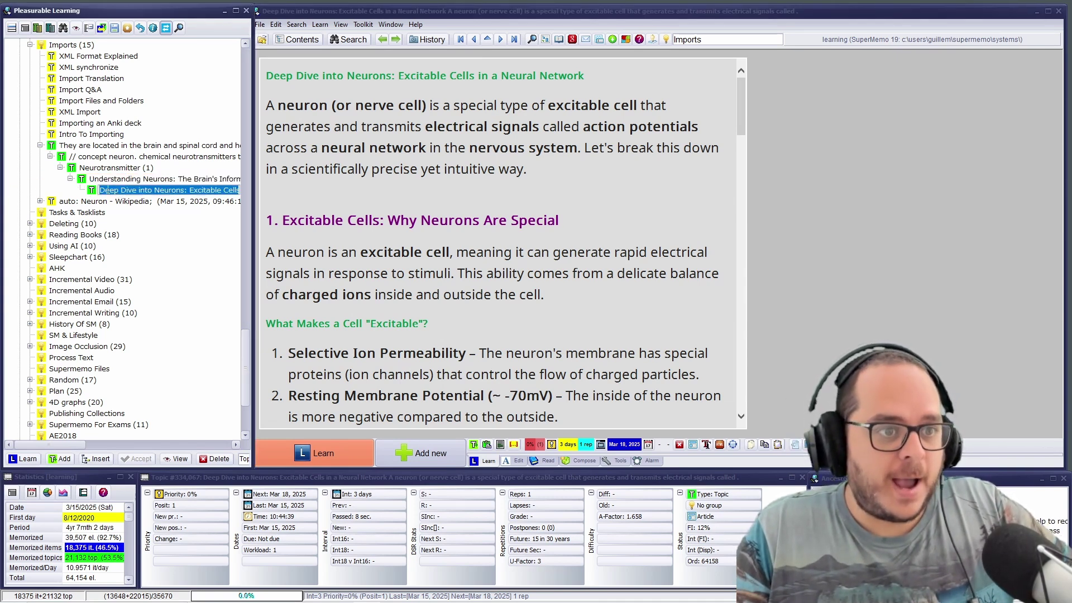
{"action": "left_click", "coordinate": [100, 181]}
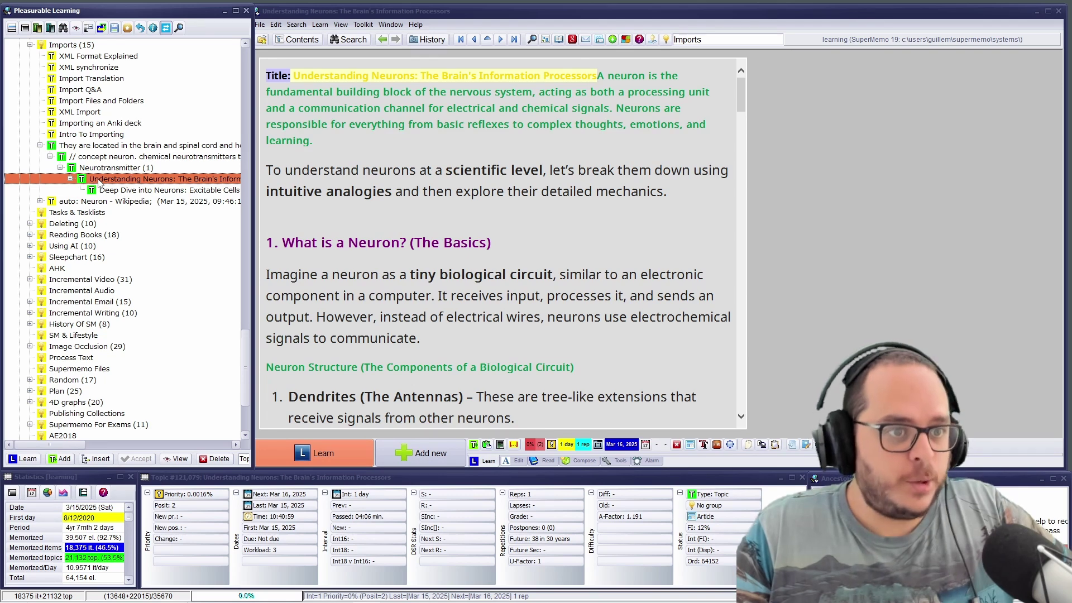
{"action": "left_click", "coordinate": [112, 190]}
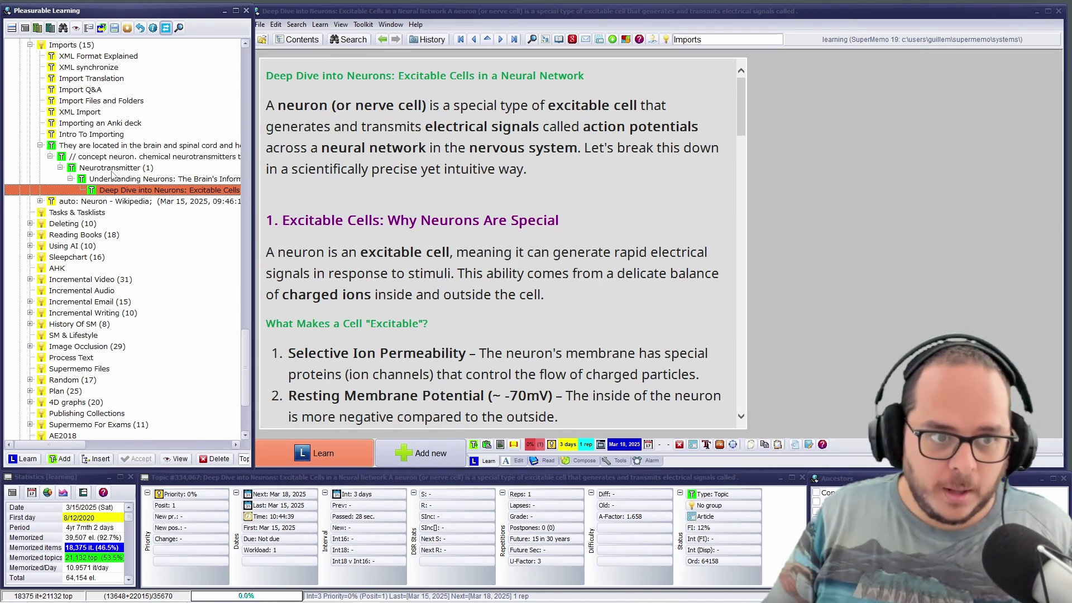
{"action": "left_click", "coordinate": [161, 181]}
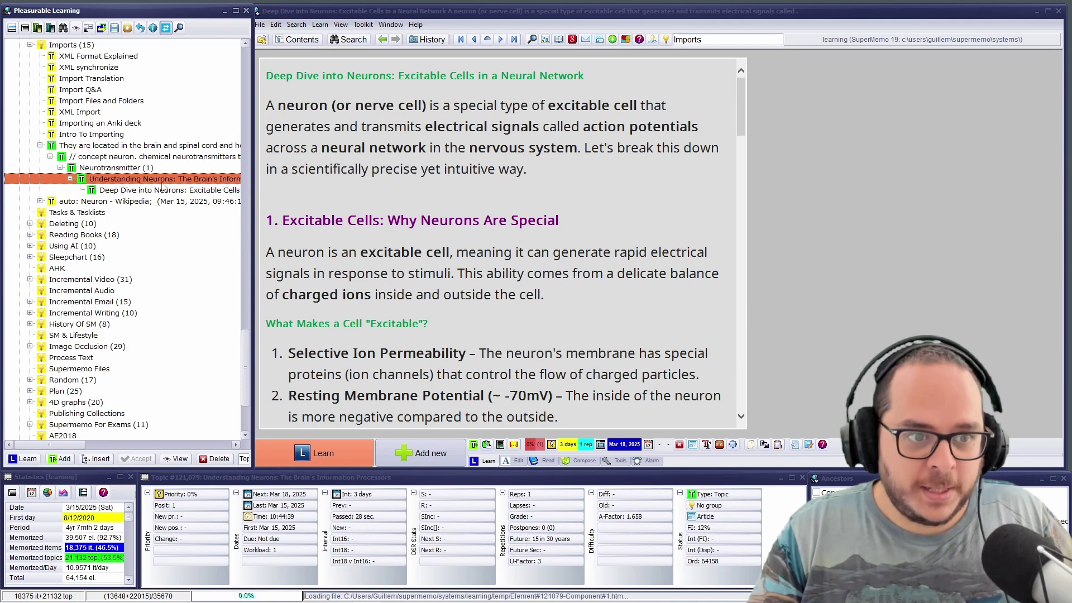
{"action": "left_click", "coordinate": [165, 192]}
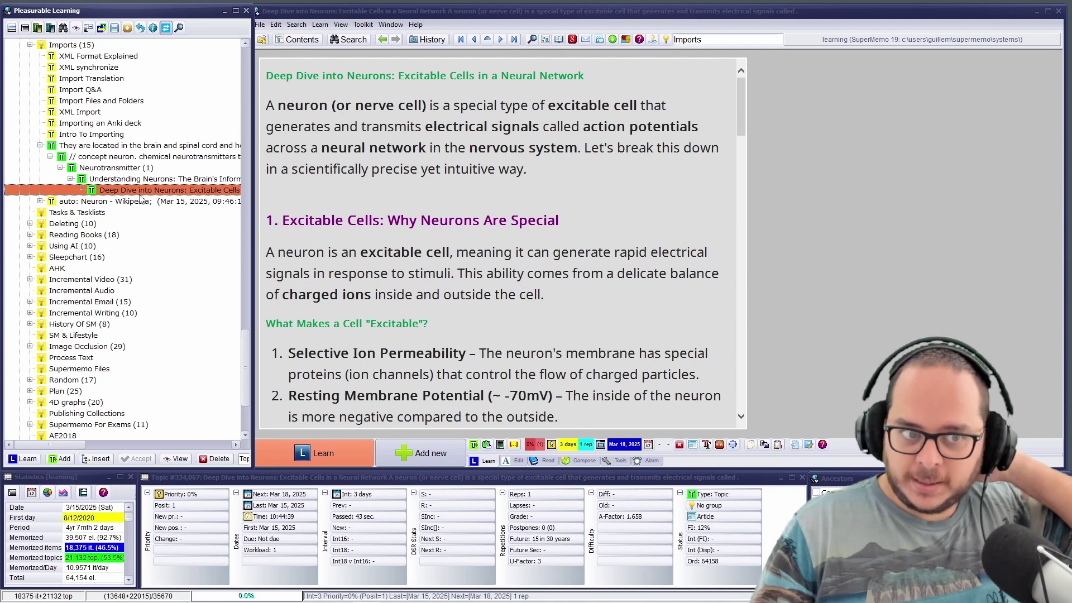
{"action": "left_click", "coordinate": [124, 179]}
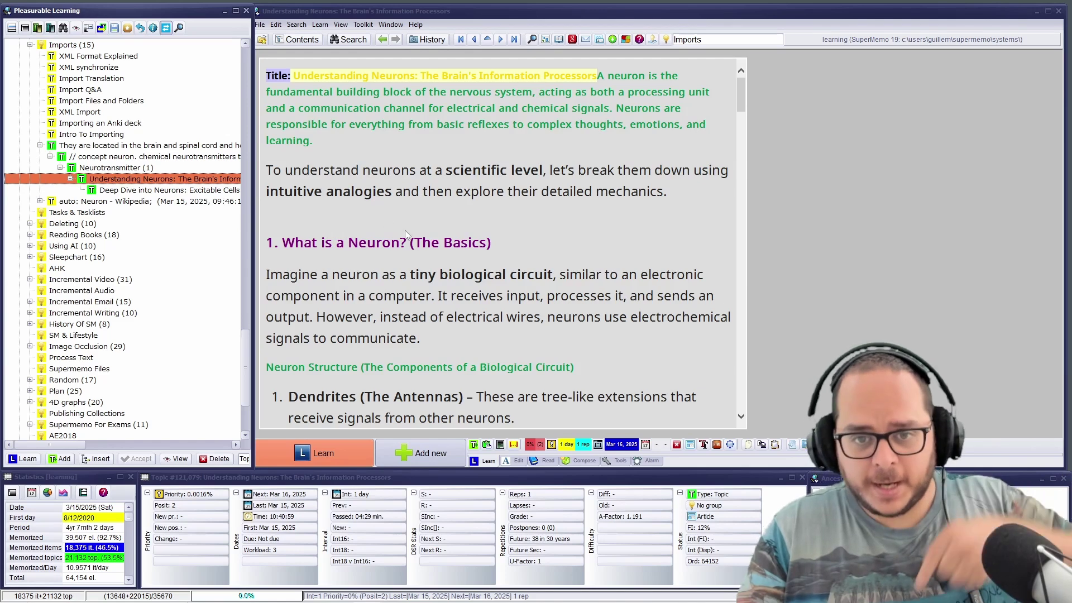
- Examine the "Understanding Neurons" explanation from its summary back to synaptic transmission, including the table of key neurotransmitters
{"action": "left_click", "coordinate": [428, 137]}
{"action": "scroll", "coordinate": [427, 137], "scroll_direction": "down", "scroll_amount": 20}
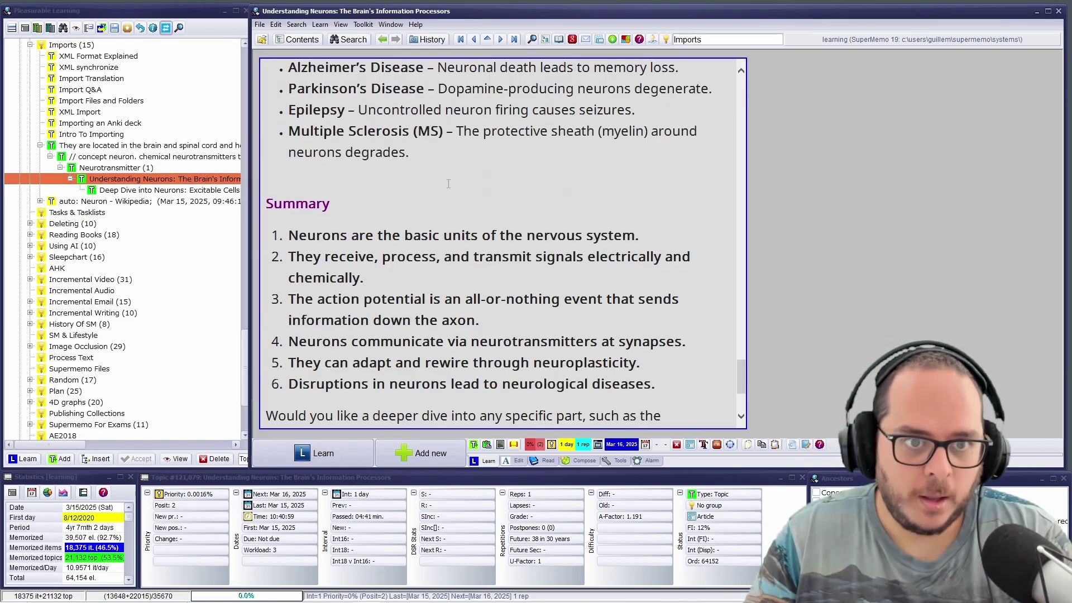
{"action": "scroll", "coordinate": [384, 243], "scroll_direction": "up", "scroll_amount": 5}
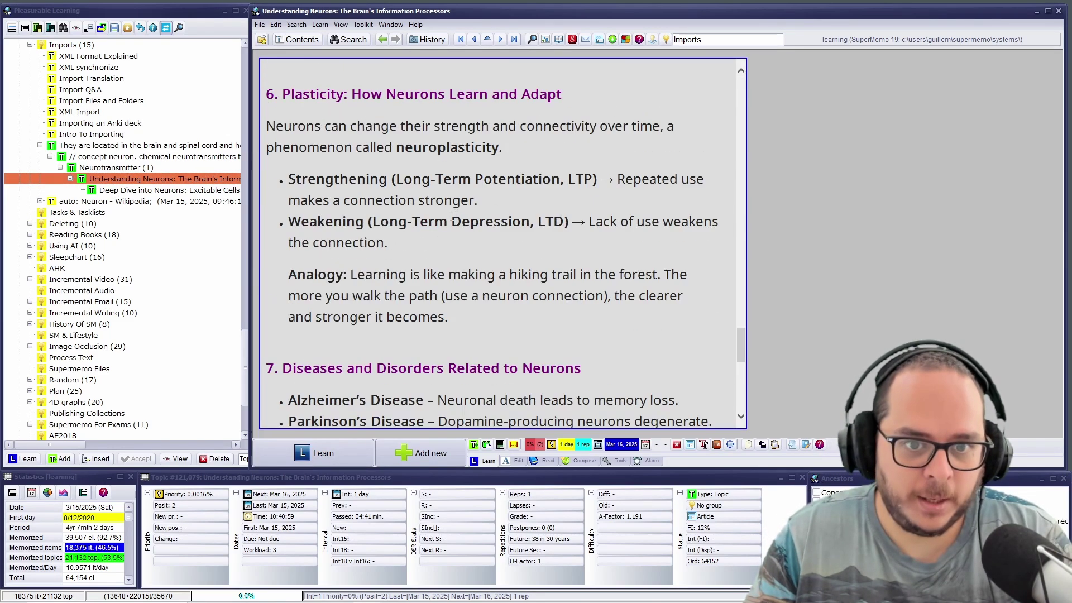
{"action": "scroll", "coordinate": [438, 216], "scroll_direction": "up", "scroll_amount": 10}
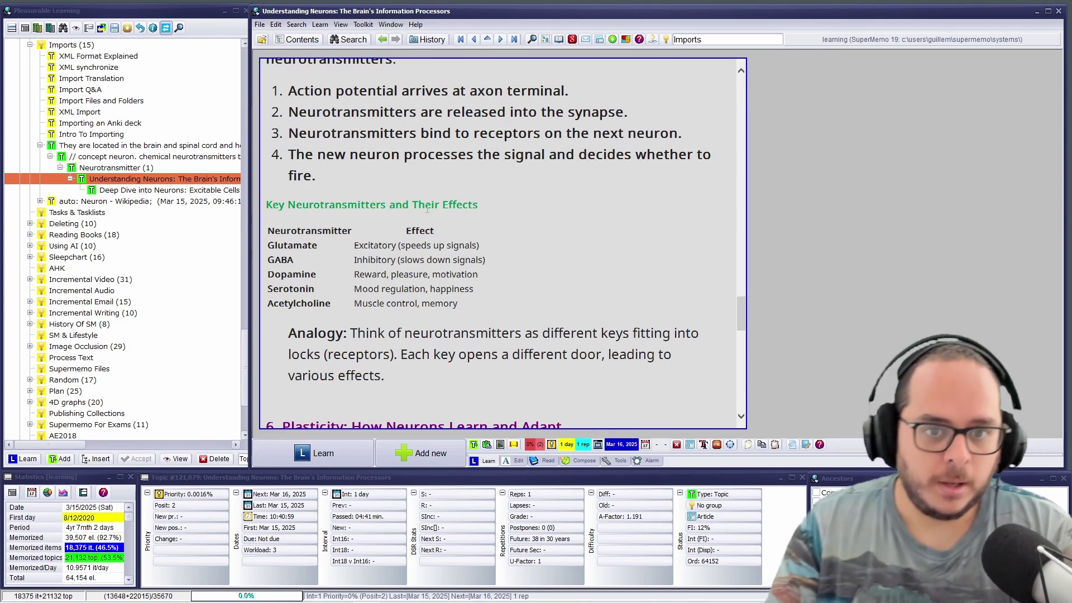
{"action": "scroll", "coordinate": [419, 177], "scroll_direction": "up", "scroll_amount": 2}
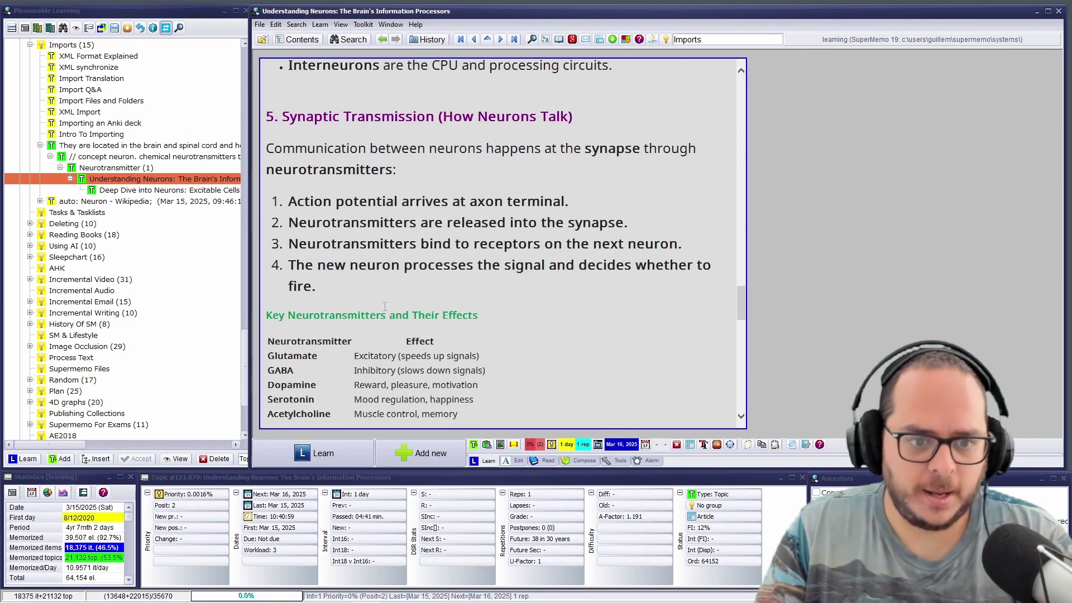
{"action": "scroll", "coordinate": [385, 306], "scroll_direction": "down", "scroll_amount": 1}
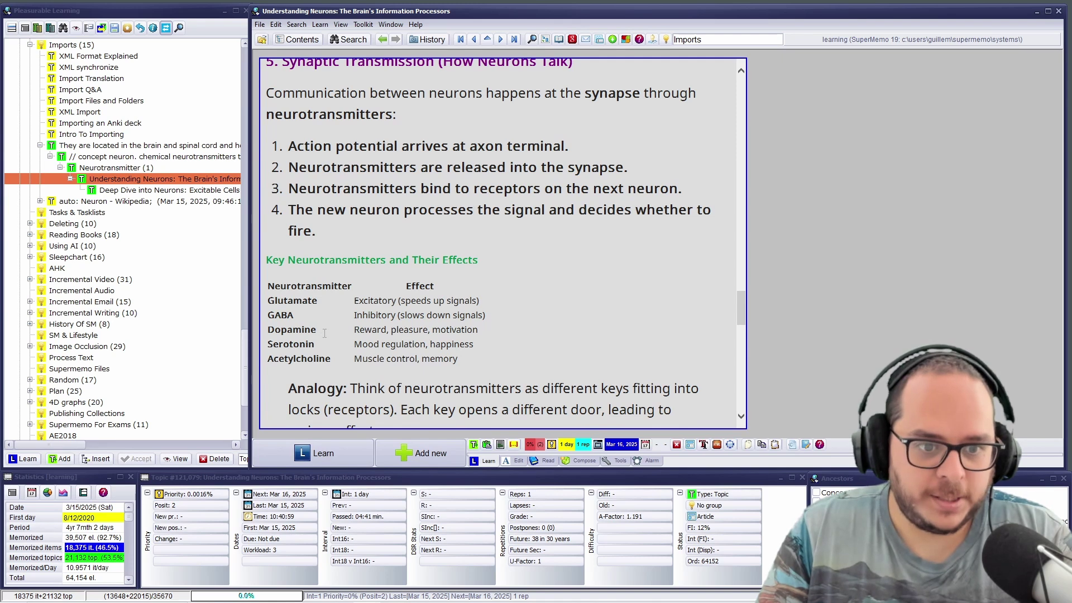
{"action": "left_click_drag", "start_coordinate": [320, 334], "coordinate": [268, 282]}
{"action": "scroll", "coordinate": [408, 271], "scroll_direction": "up", "scroll_amount": 3}
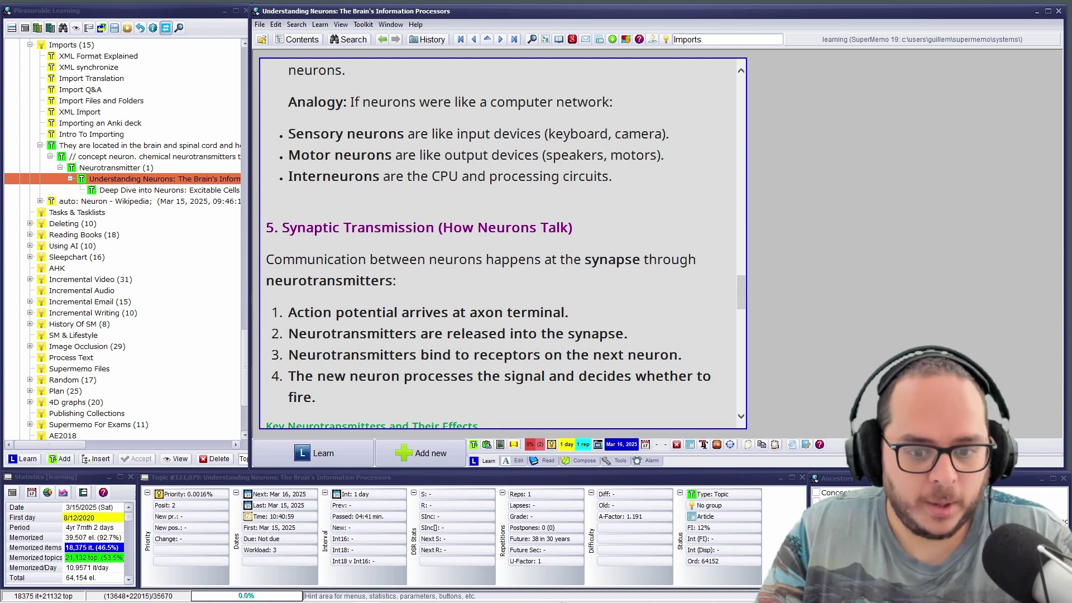
- Switch to the Wikipedia Neuron article in the browser and examine the linked concepts in its opening definition
{"action": "mouse_move", "coordinate": [544, 589]}
{"action": "left_click", "coordinate": [430, 599]}
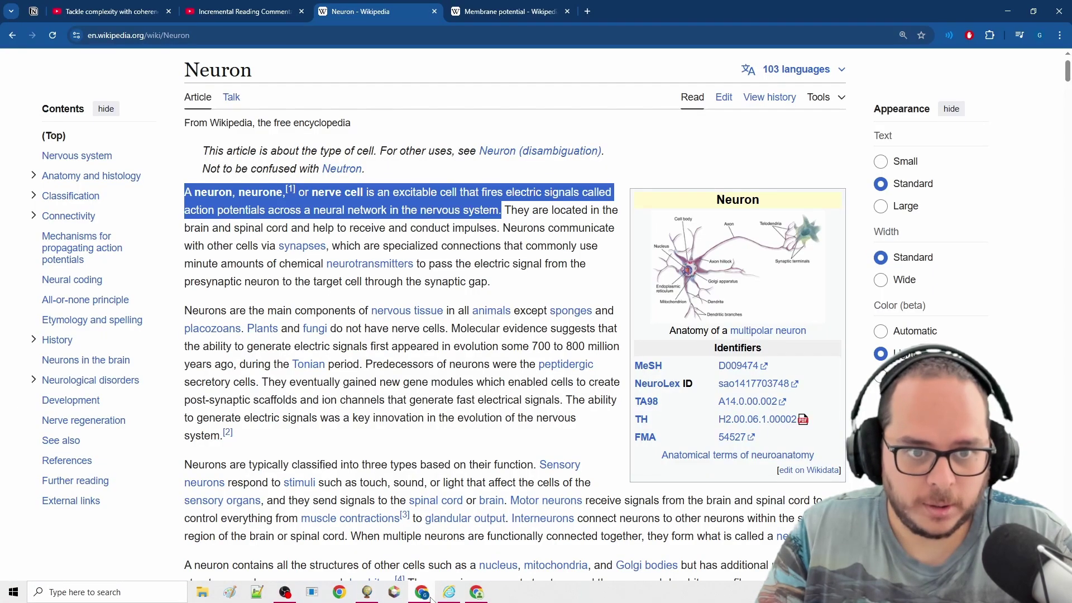
{"action": "left_click", "coordinate": [539, 252]}
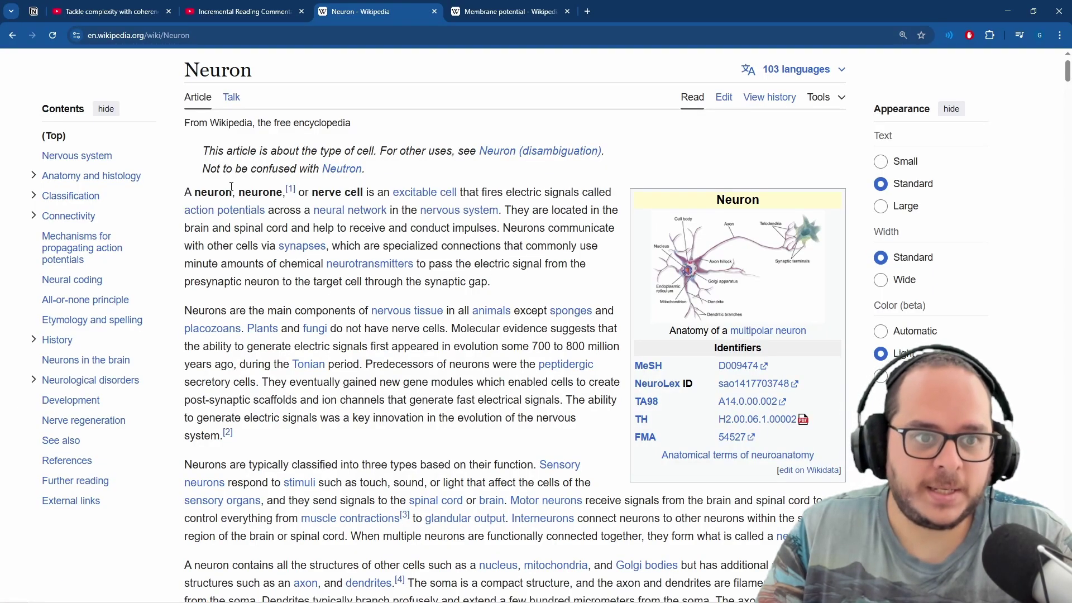
{"action": "mouse_move", "coordinate": [402, 197]}
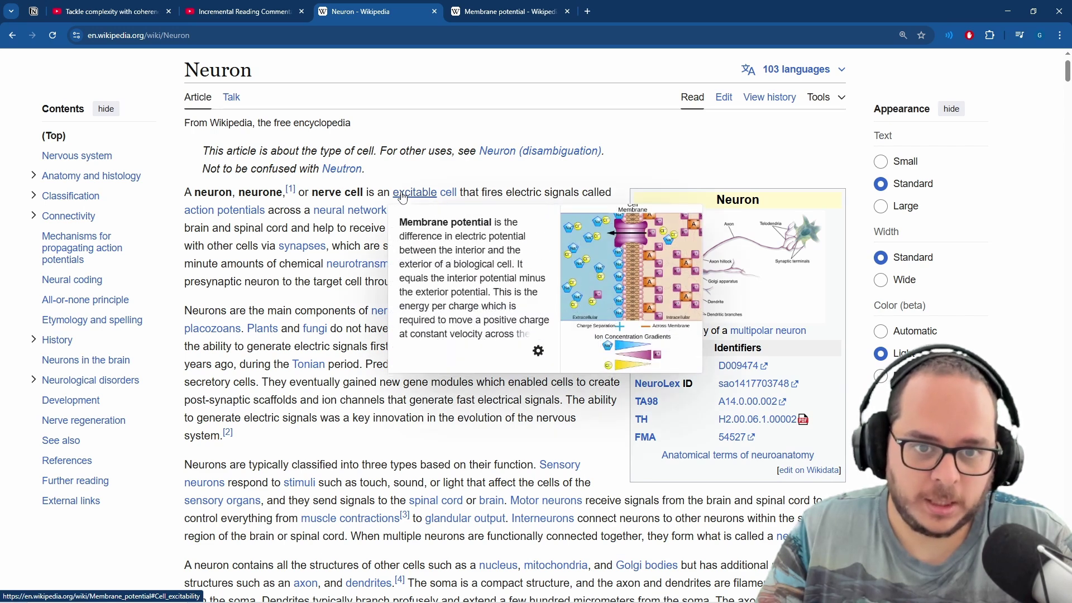
{"action": "left_click_drag", "start_coordinate": [479, 192], "coordinate": [587, 194]}
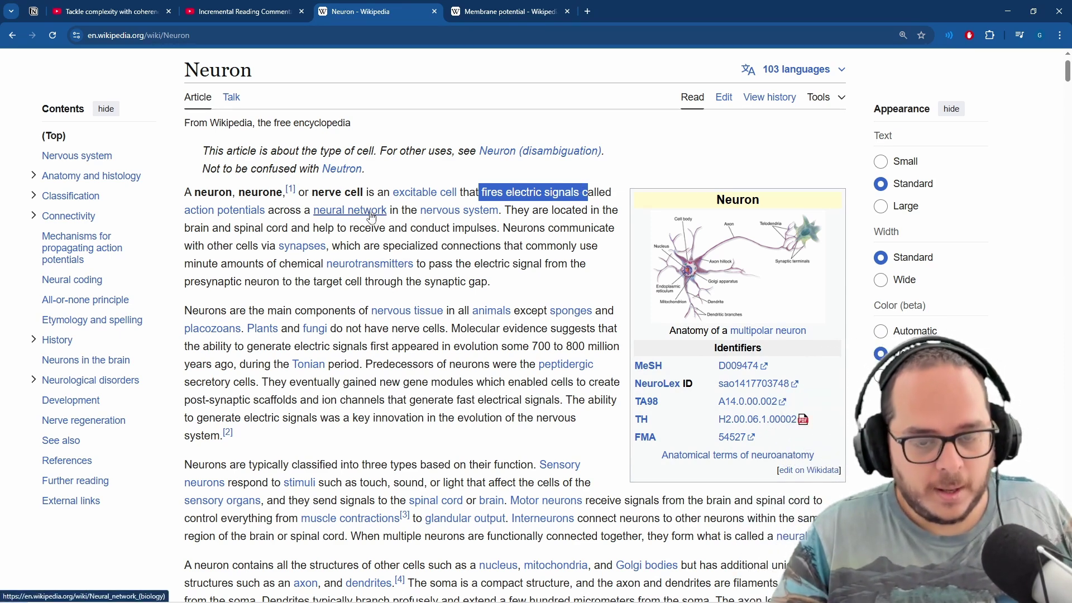
{"action": "mouse_move", "coordinate": [371, 217]}
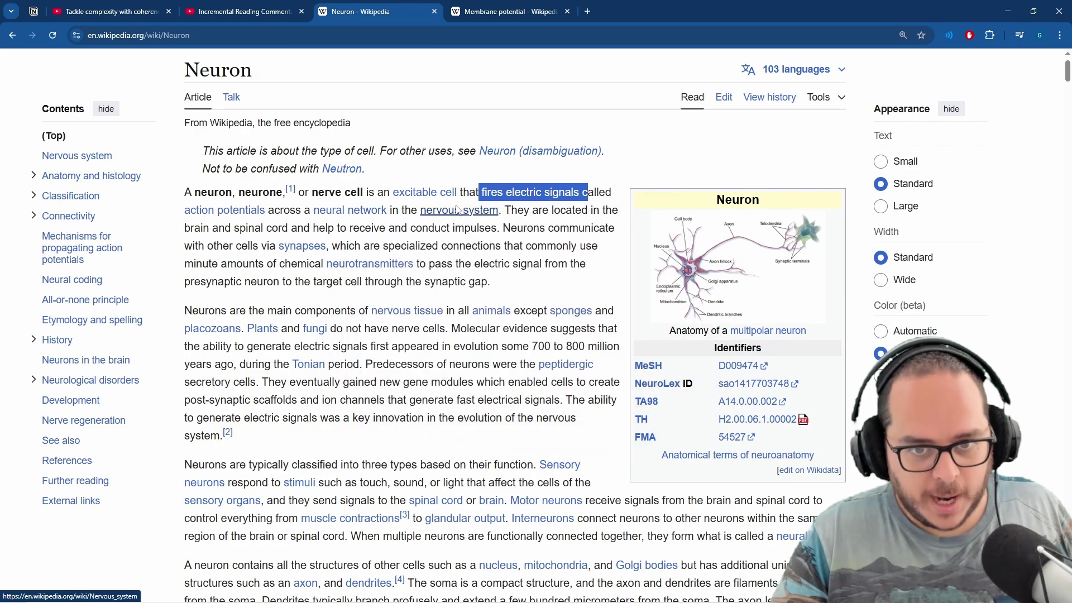
- Open the definition's linked articles on nervous system, neural network and action potentials in new tabs
{"action": "right_click", "coordinate": [457, 211]}
{"action": "left_click", "coordinate": [513, 220]}
{"action": "middle_click", "coordinate": [349, 210]}
{"action": "middle_click", "coordinate": [224, 210]}
- Skim the Nervous system article's structure, cells and vertebrate anatomy sections, and close its tab
{"action": "left_click", "coordinate": [491, 11]}
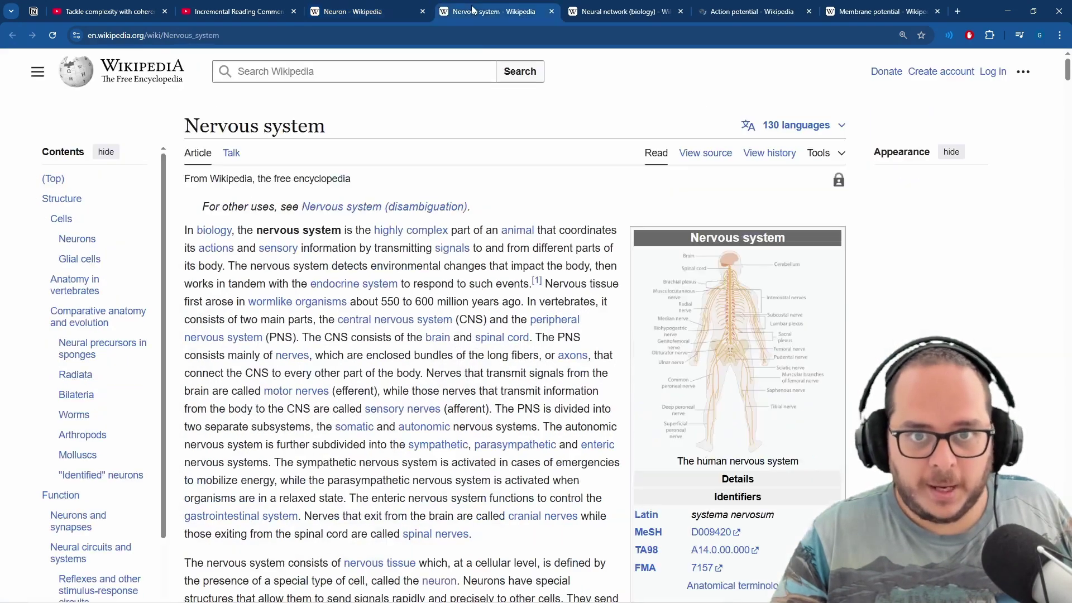
{"action": "scroll", "coordinate": [469, 73], "scroll_direction": "down", "scroll_amount": 15}
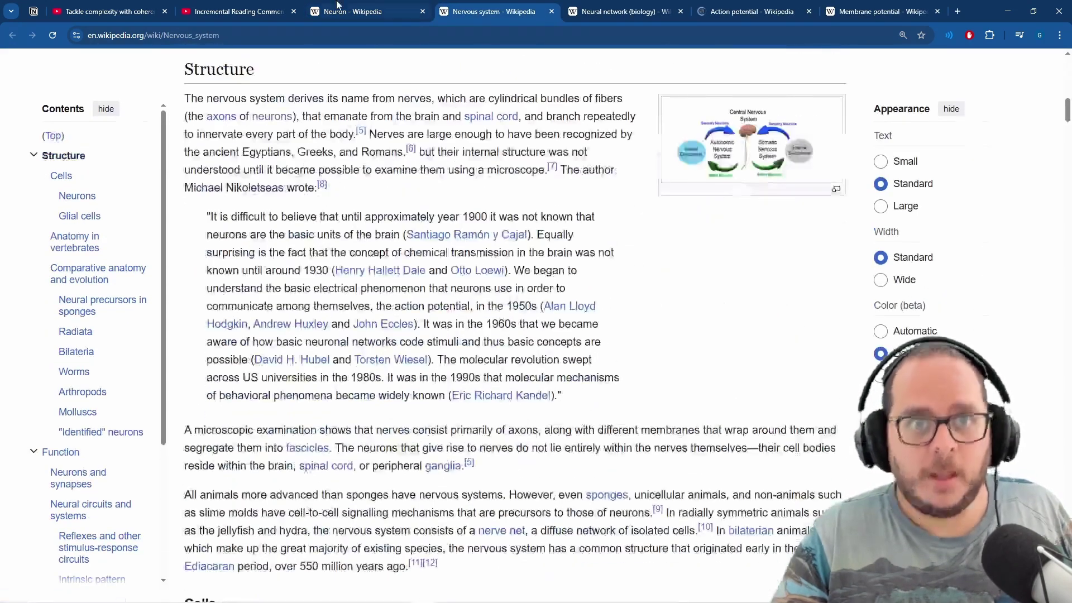
{"action": "left_click", "coordinate": [338, 10]}
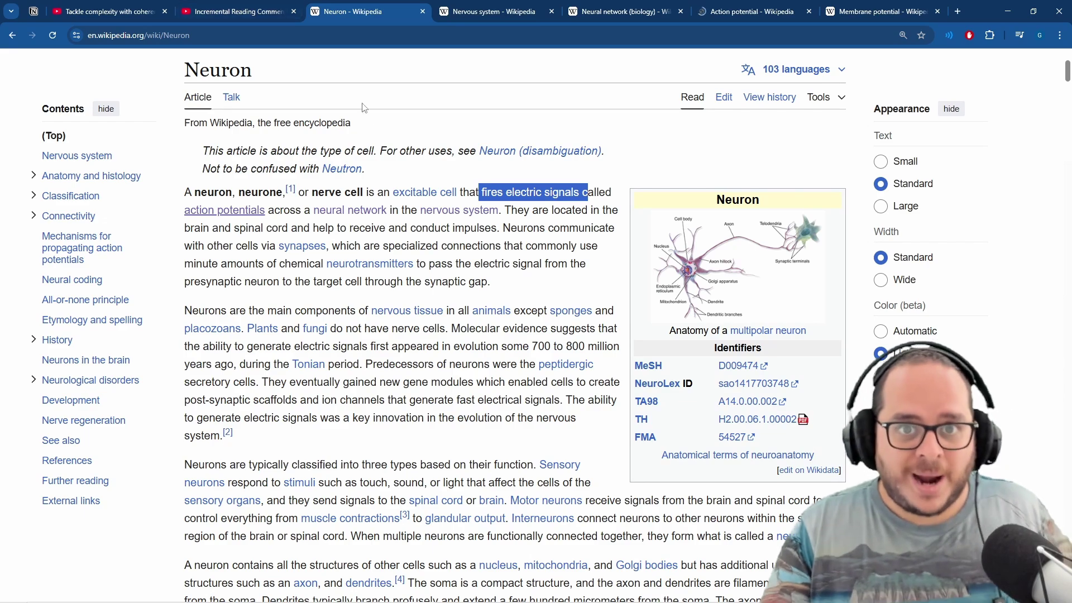
{"action": "left_click", "coordinate": [481, 4]}
{"action": "scroll", "coordinate": [451, 189], "scroll_direction": "up", "scroll_amount": 1}
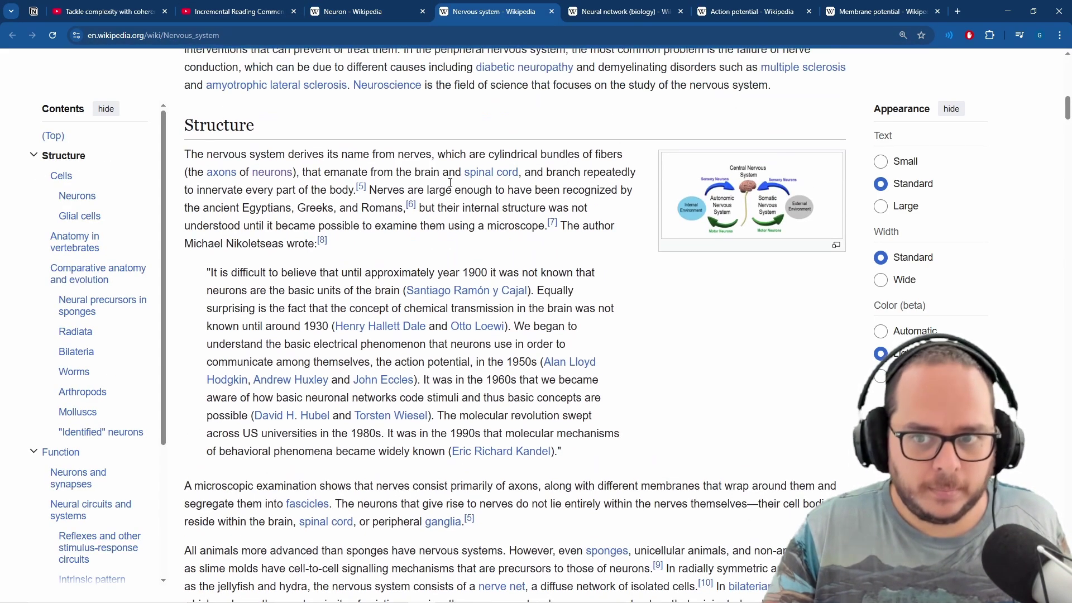
{"action": "scroll", "coordinate": [451, 190], "scroll_direction": "down", "scroll_amount": 8}
{"action": "scroll", "coordinate": [717, 244], "scroll_direction": "up", "scroll_amount": 3}
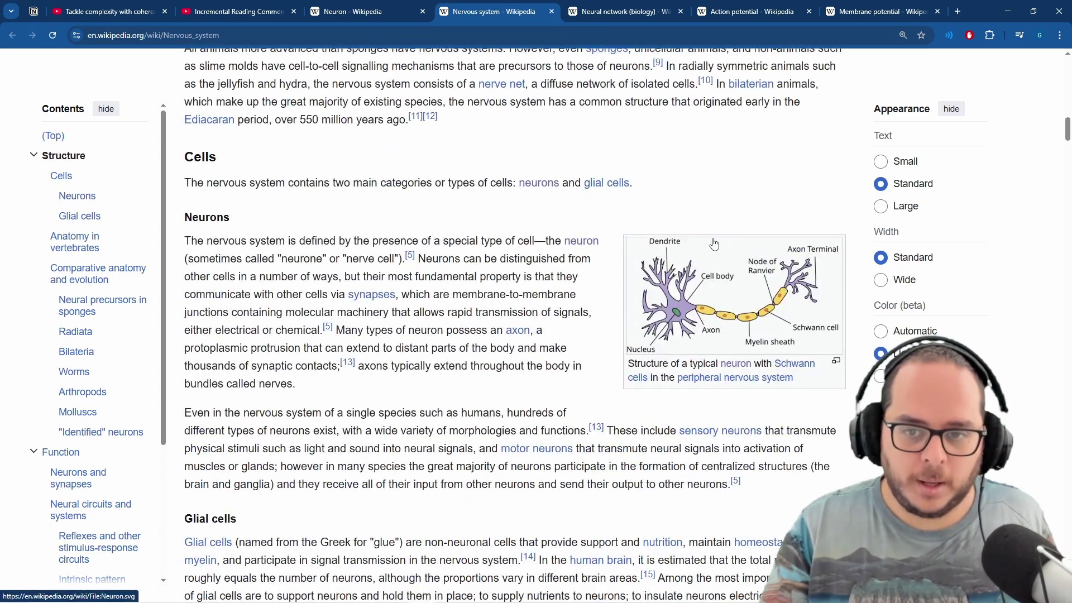
{"action": "scroll", "coordinate": [683, 352], "scroll_direction": "down", "scroll_amount": 7}
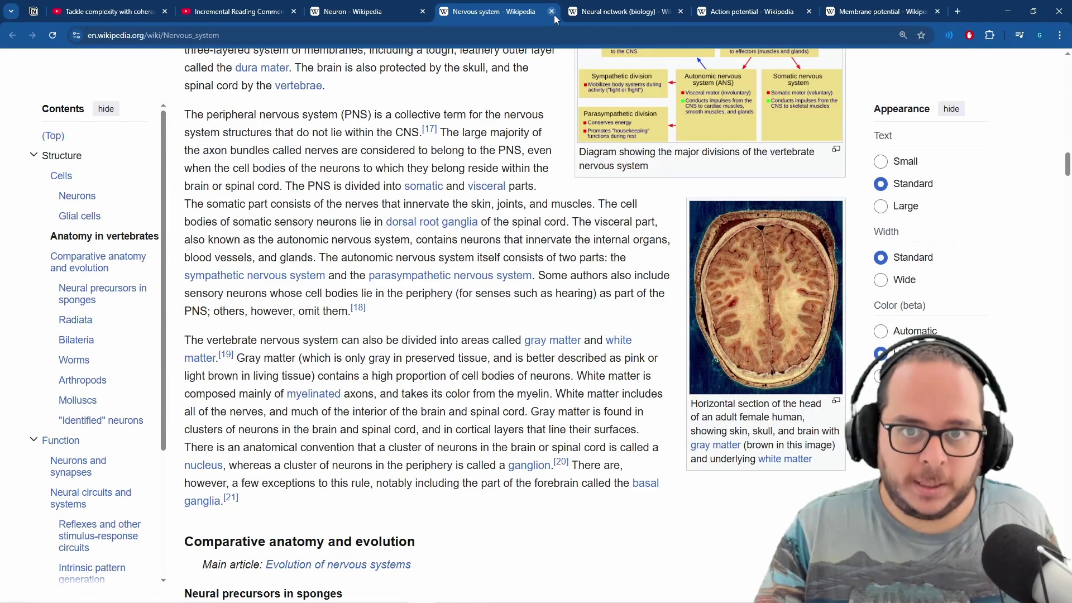
{"action": "left_click", "coordinate": [552, 11]}
- Skim the Neural network (biology) article from its overview through the Neuroscience section and return to its beginning
{"action": "scroll", "coordinate": [414, 273], "scroll_direction": "down", "scroll_amount": 10}
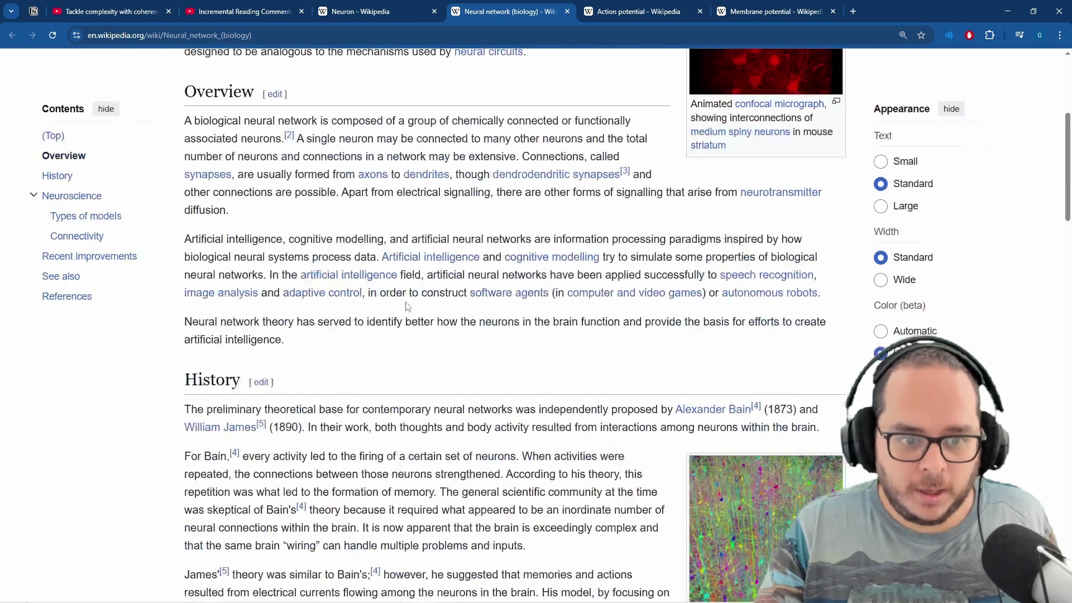
{"action": "scroll", "coordinate": [781, 304], "scroll_direction": "down", "scroll_amount": 1}
{"action": "scroll", "coordinate": [781, 304], "scroll_direction": "down", "scroll_amount": 8}
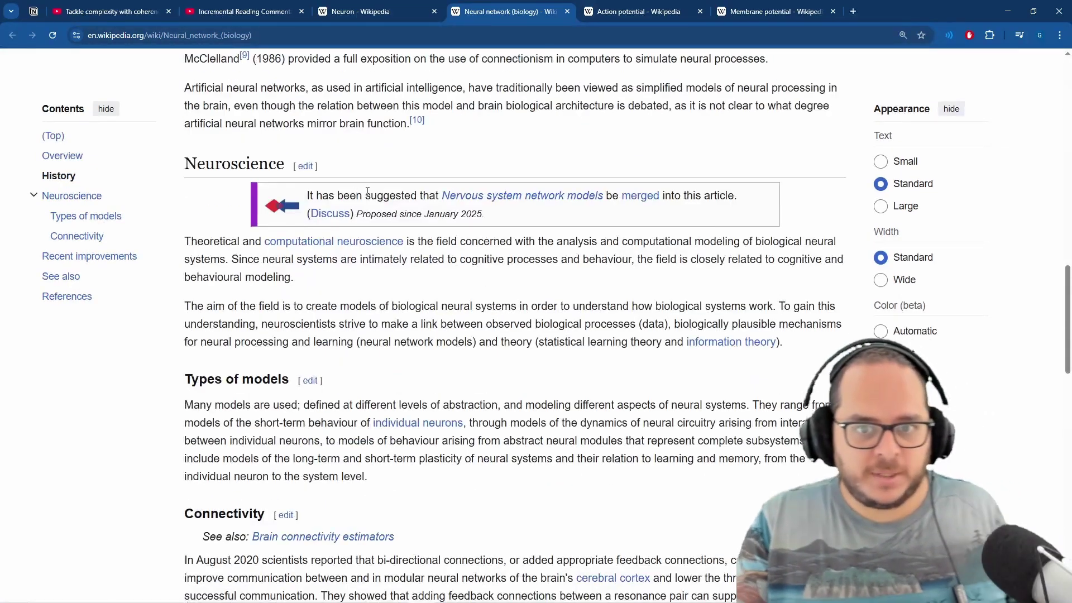
{"action": "scroll", "coordinate": [507, 401], "scroll_direction": "down", "scroll_amount": 3}
{"action": "scroll", "coordinate": [354, 371], "scroll_direction": "up", "scroll_amount": 20}
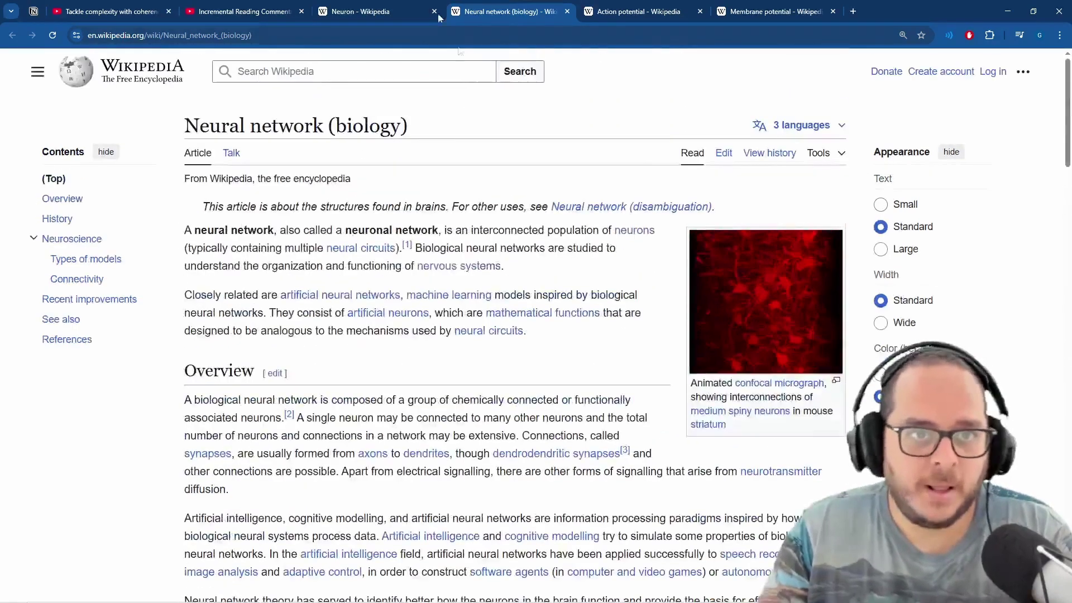
- Compare the openings of the Wikipedia Neuron, Action potential and Neural network (biology) articles, finishing on Neuron
{"action": "left_click", "coordinate": [386, 7]}
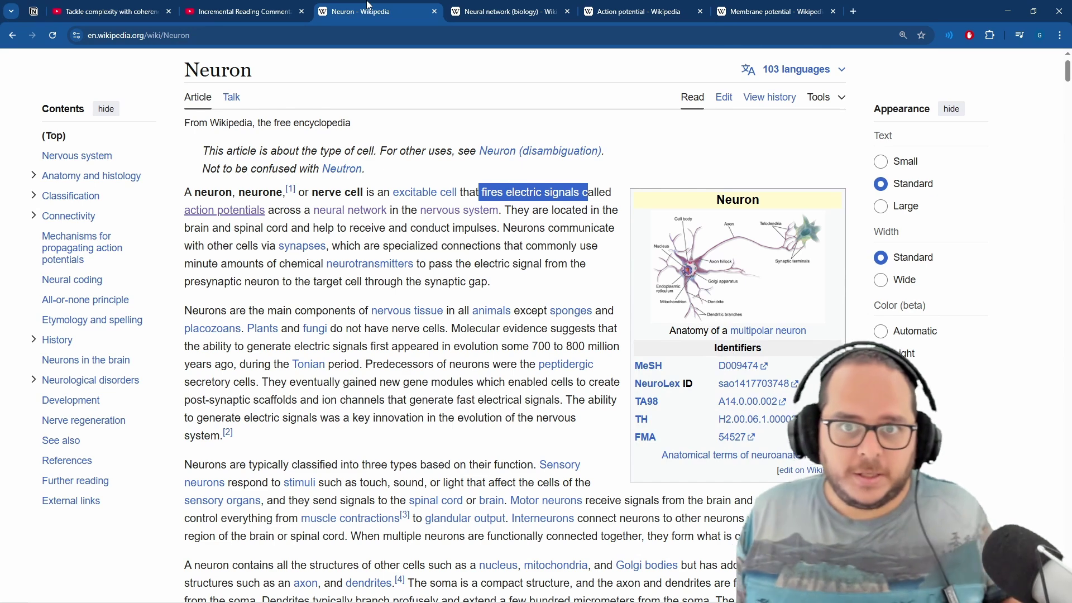
{"action": "left_click", "coordinate": [632, 9]}
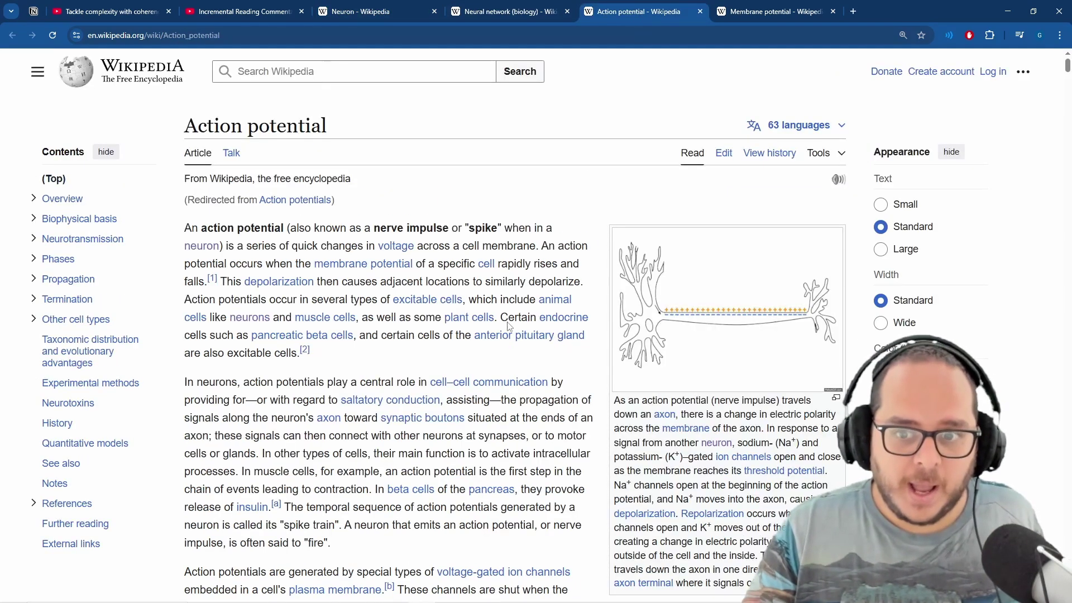
{"action": "left_click", "coordinate": [537, 8]}
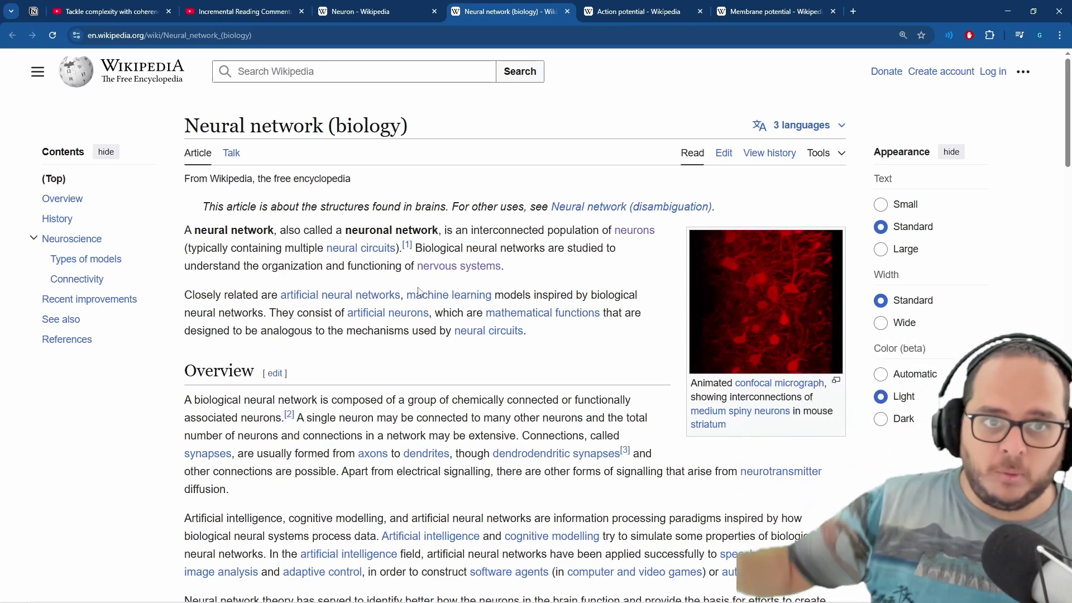
{"action": "left_click", "coordinate": [331, 7]}
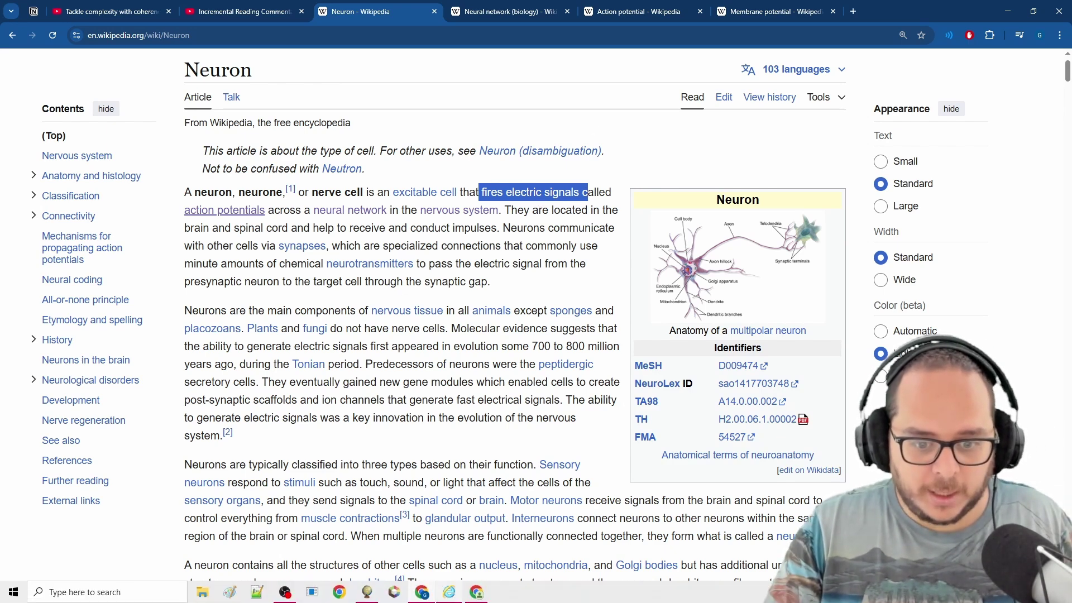
- Switch to the Universal Primer chat in ChatGPT and skim its Deep Dive into Neurons answer from the excitable cells section to the summary
{"action": "mouse_move", "coordinate": [455, 597]}
{"action": "left_click", "coordinate": [495, 516]}
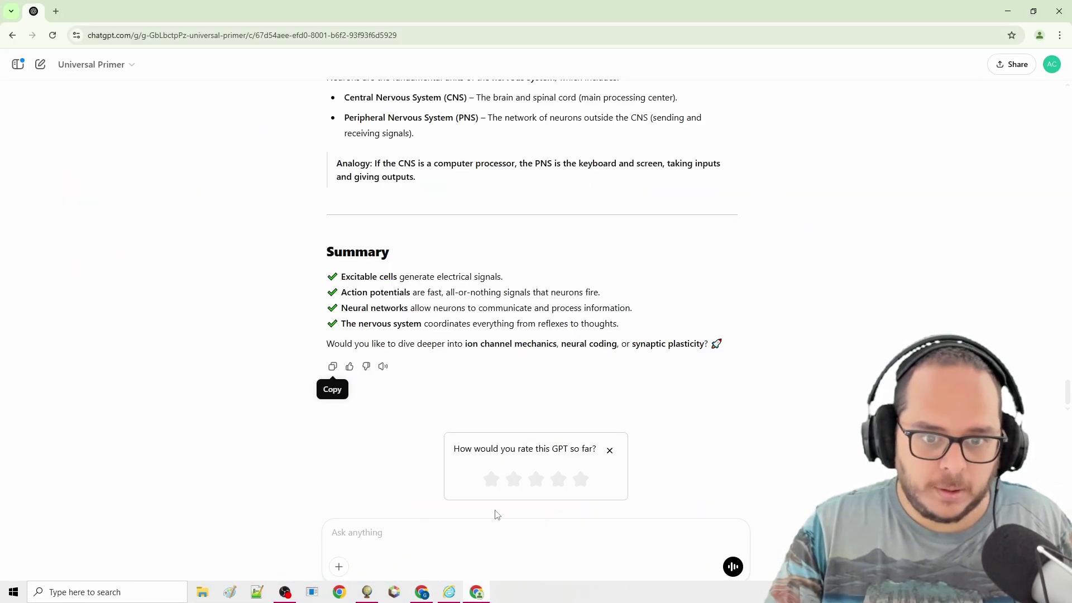
{"action": "scroll", "coordinate": [494, 407], "scroll_direction": "up", "scroll_amount": 20}
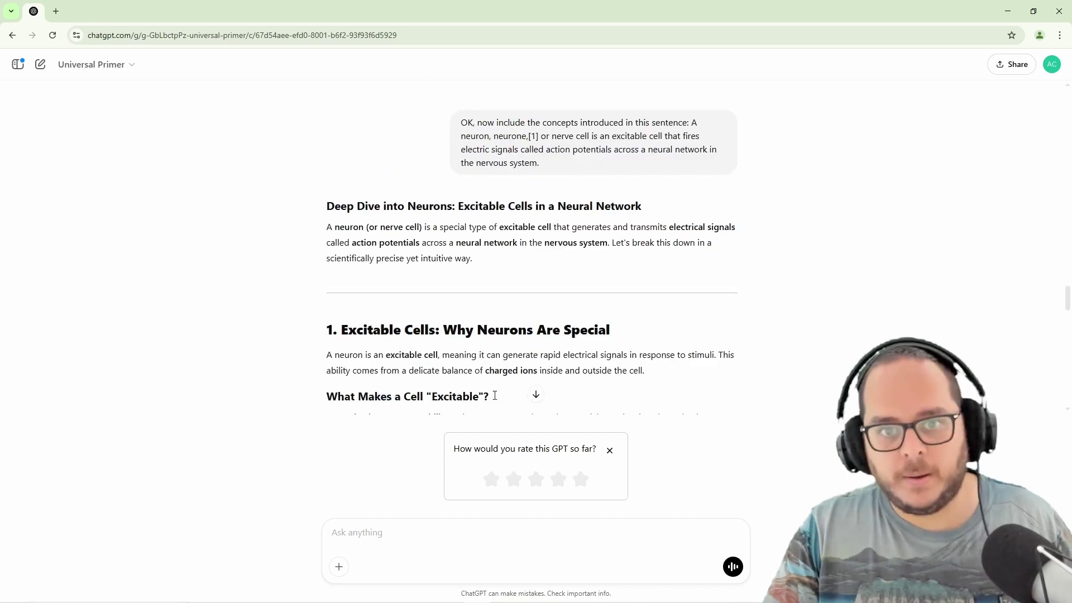
{"action": "scroll", "coordinate": [496, 349], "scroll_direction": "down", "scroll_amount": 3}
{"action": "scroll", "coordinate": [461, 217], "scroll_direction": "down", "scroll_amount": 10}
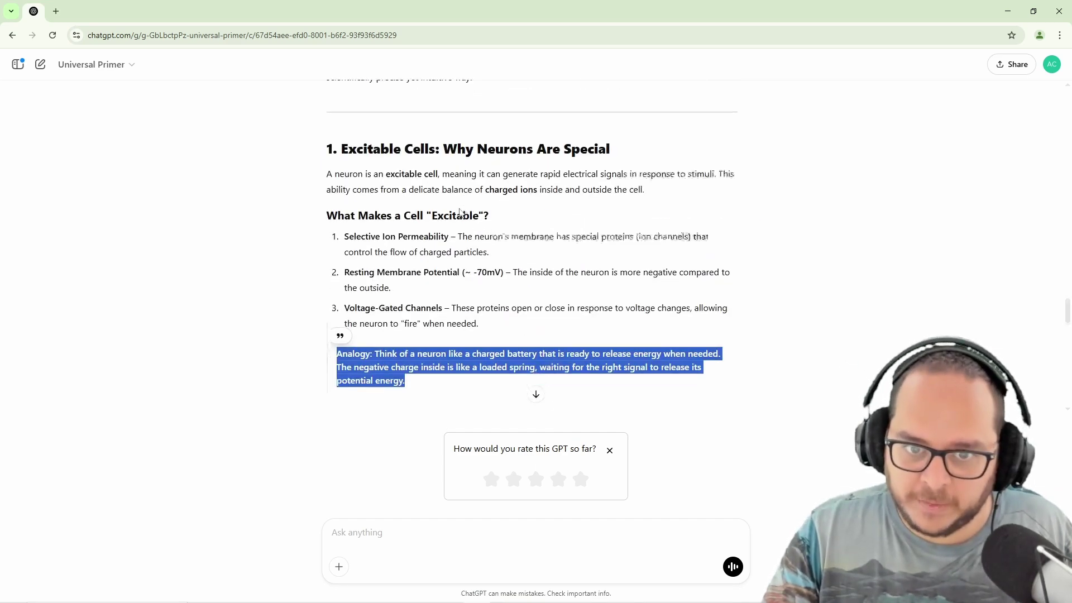
{"action": "scroll", "coordinate": [460, 218], "scroll_direction": "down", "scroll_amount": 10}
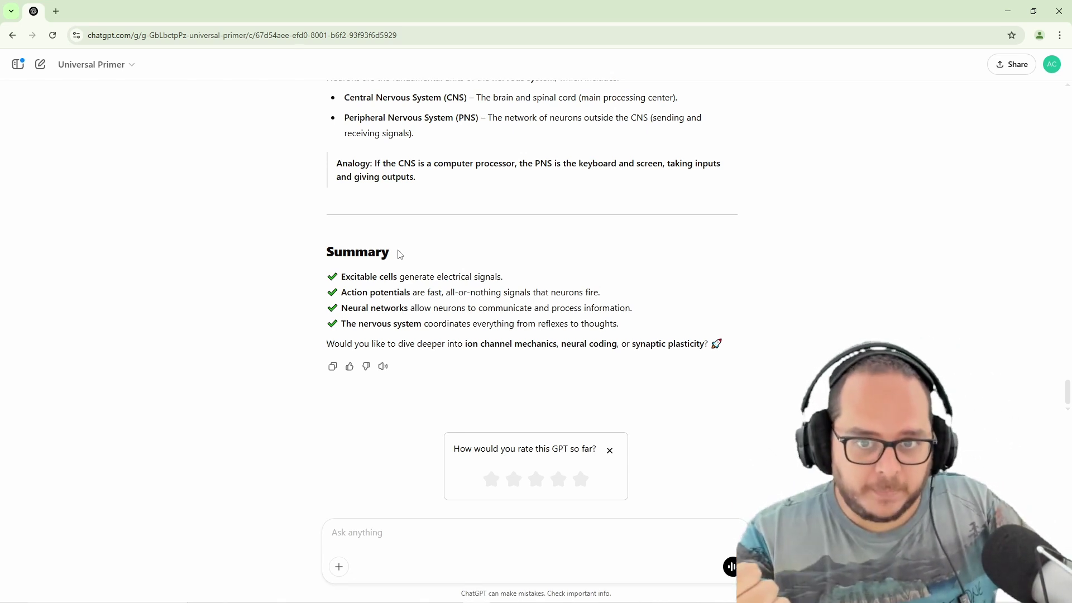
{"action": "scroll", "coordinate": [497, 222], "scroll_direction": "up", "scroll_amount": 1}
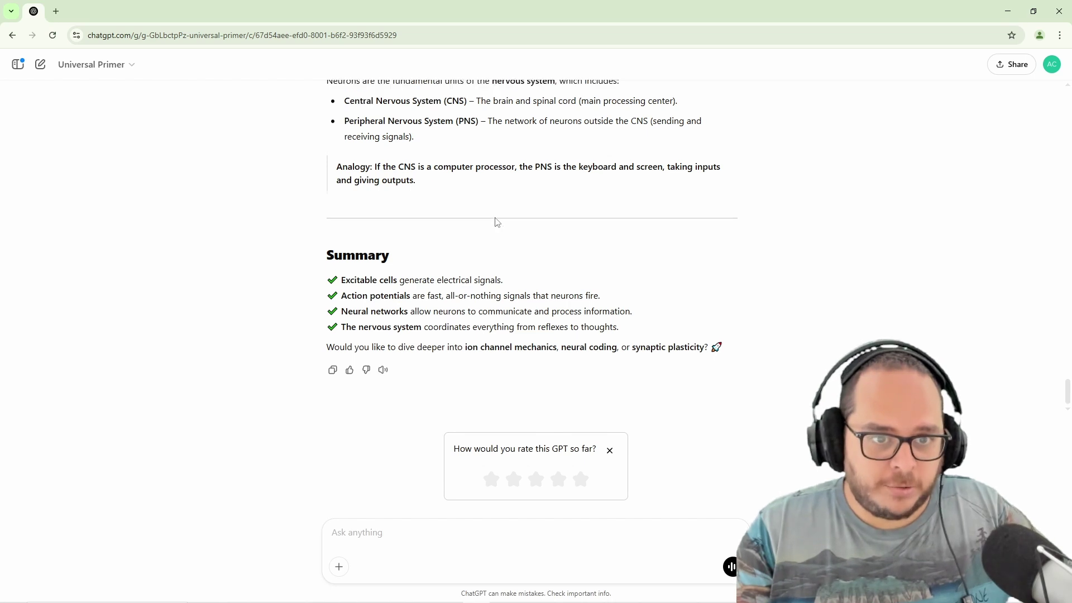
{"action": "scroll", "coordinate": [497, 222], "scroll_direction": "up", "scroll_amount": 11}
{"action": "scroll", "coordinate": [504, 222], "scroll_direction": "down", "scroll_amount": 11}
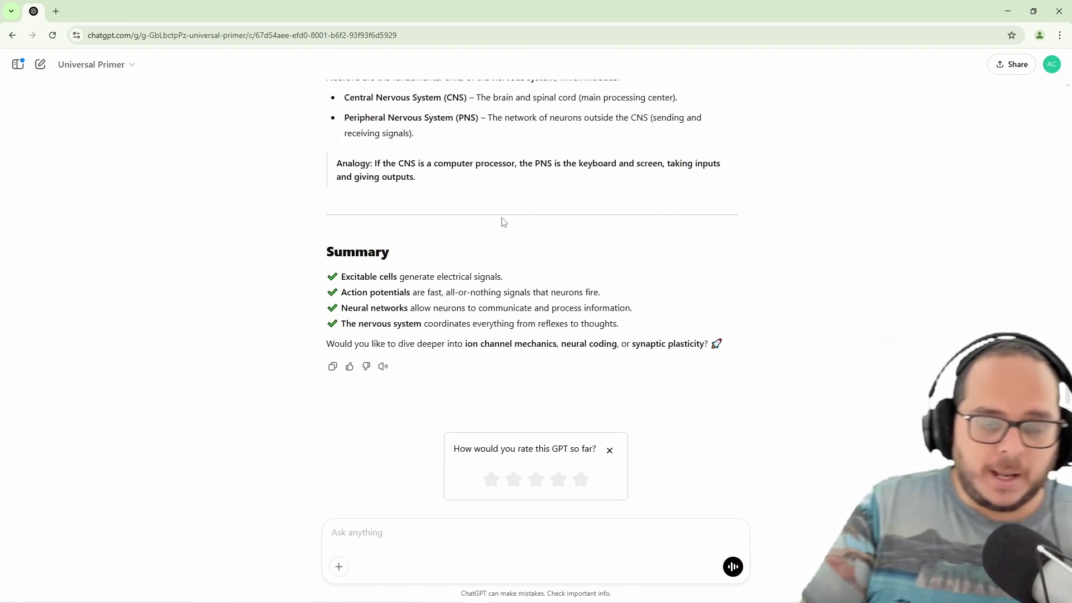
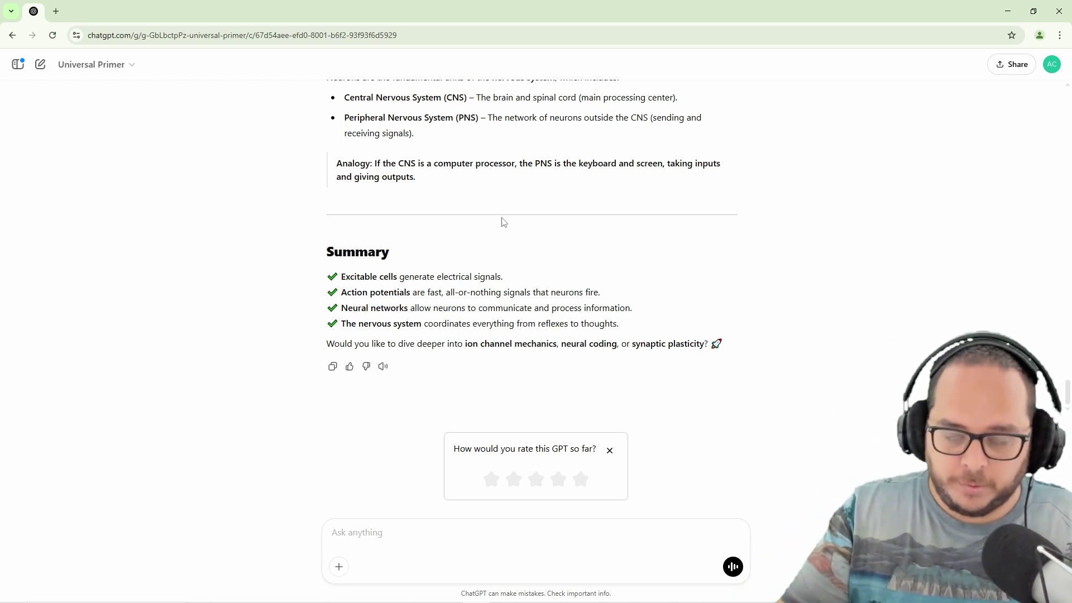
- Examine the answer's action potential steps, highlighting them from Resting State into Repolarization, and the Neural Networks section
{"action": "scroll", "coordinate": [475, 277], "scroll_direction": "up", "scroll_amount": 6}
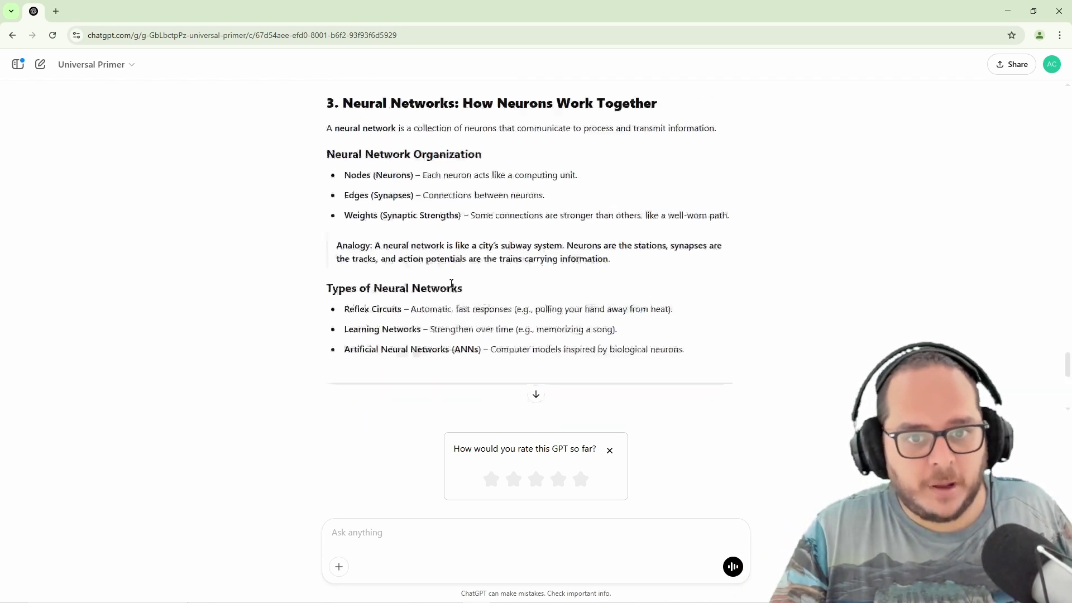
{"action": "scroll", "coordinate": [451, 283], "scroll_direction": "up", "scroll_amount": 5}
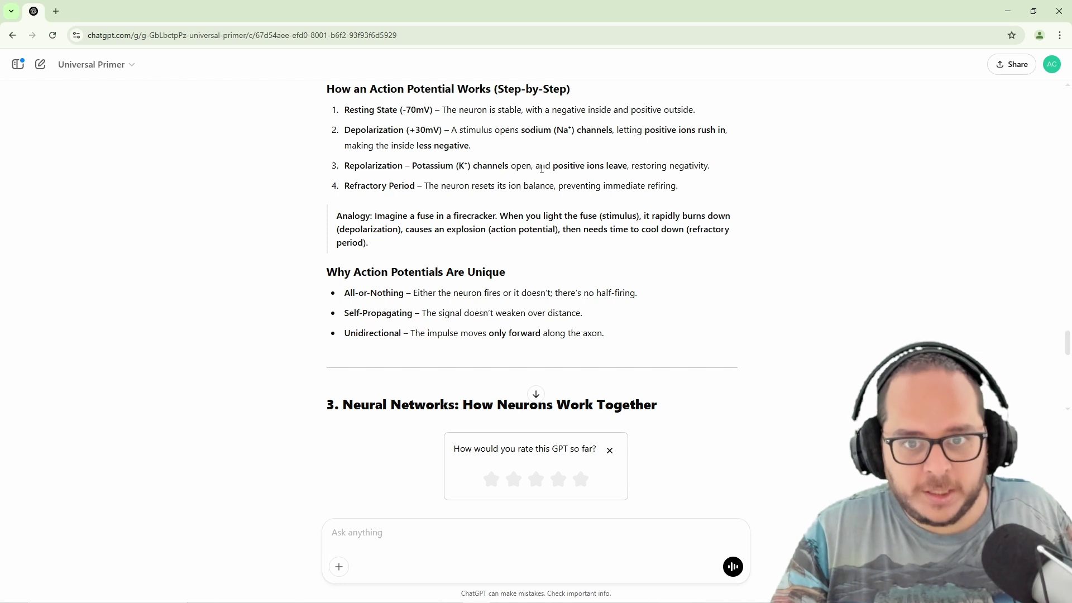
{"action": "left_click_drag", "start_coordinate": [541, 168], "coordinate": [341, 112]}
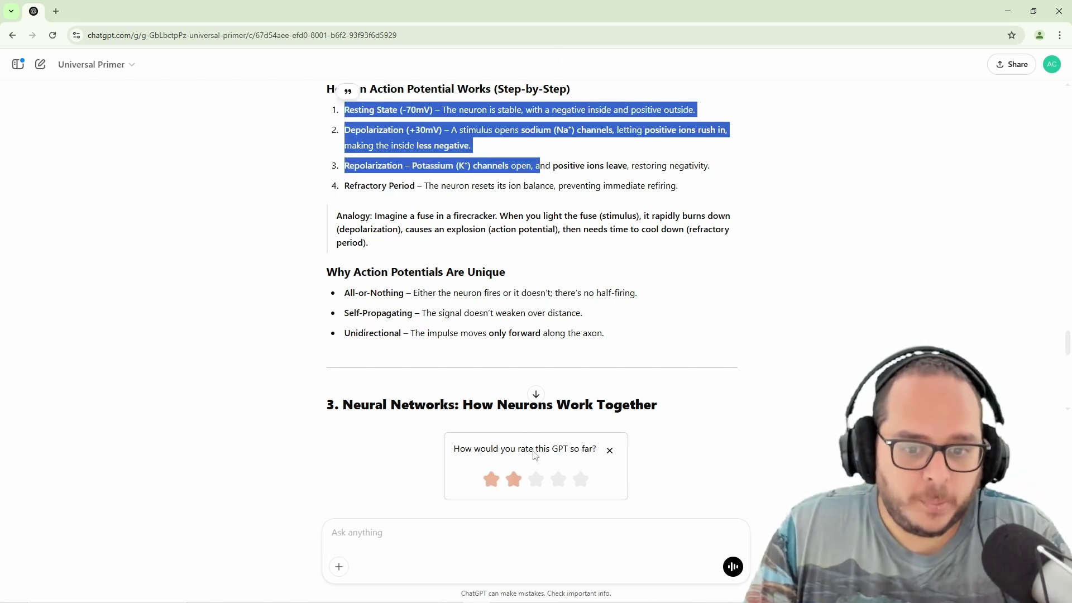
{"action": "scroll", "coordinate": [398, 283], "scroll_direction": "down", "scroll_amount": 4}
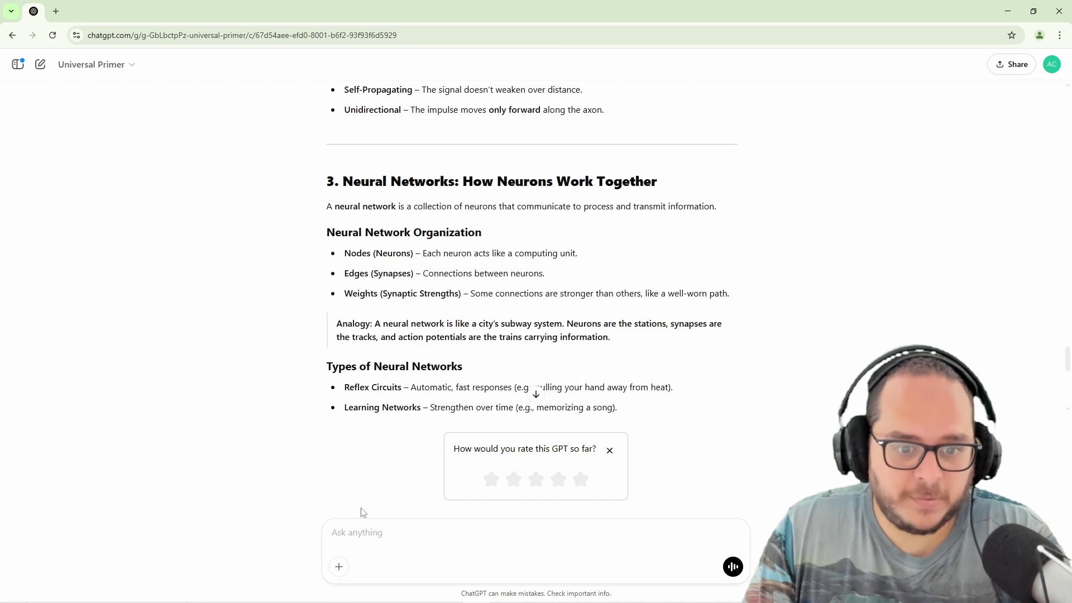
{"action": "left_click", "coordinate": [368, 532]}
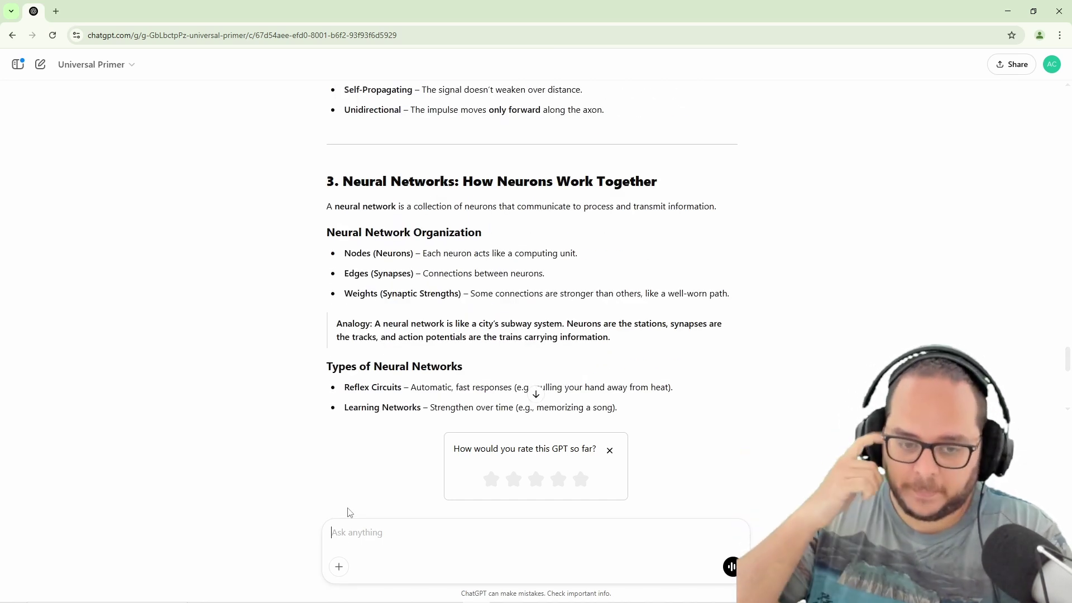
{"action": "left_click", "coordinate": [339, 566]}
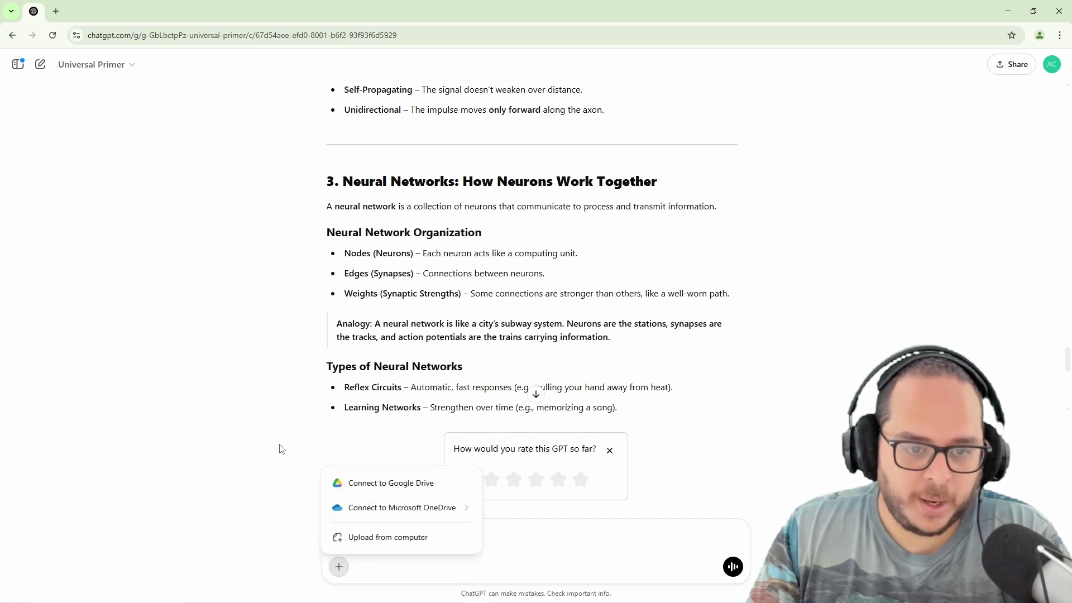
{"action": "left_click", "coordinate": [275, 408]}
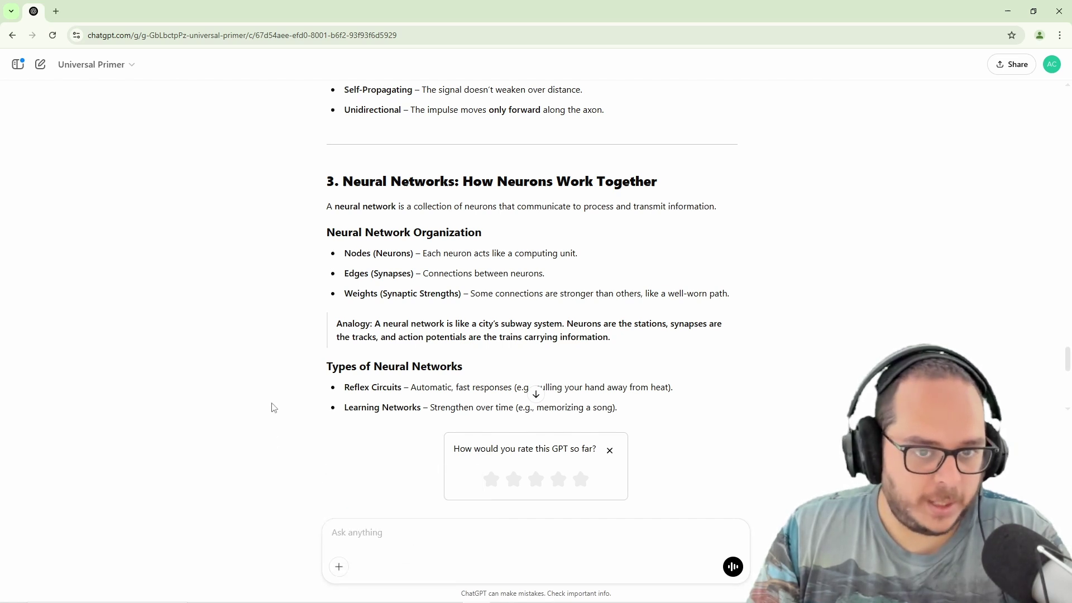
- Switch to the YouTube video "Tackle complexity with coherency branch in SuperMemo" and play it in full screen
{"action": "left_click", "coordinate": [1005, 10]}
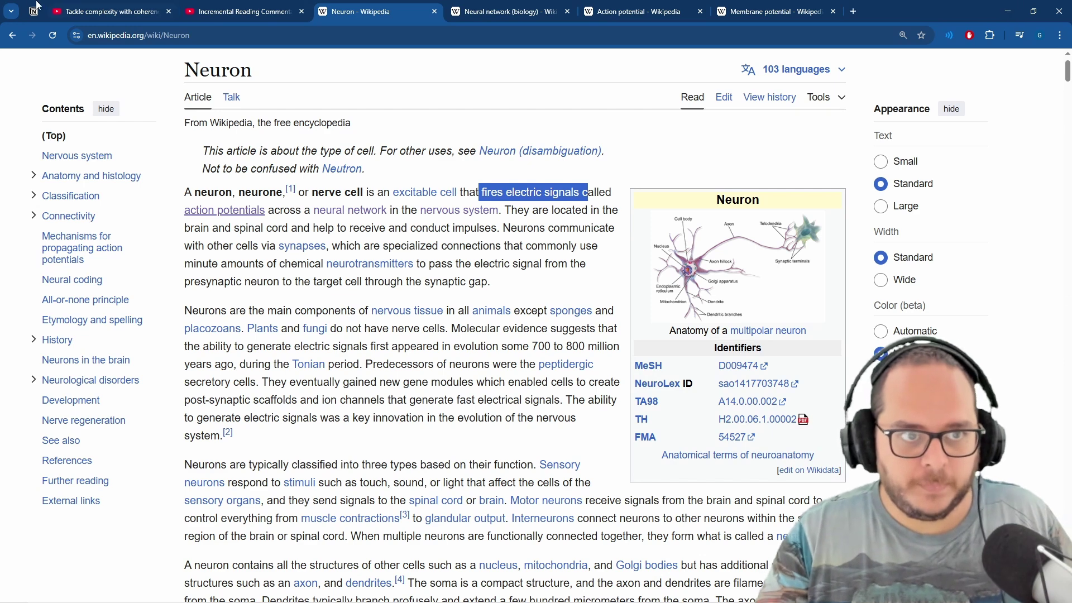
{"action": "left_click", "coordinate": [130, 7]}
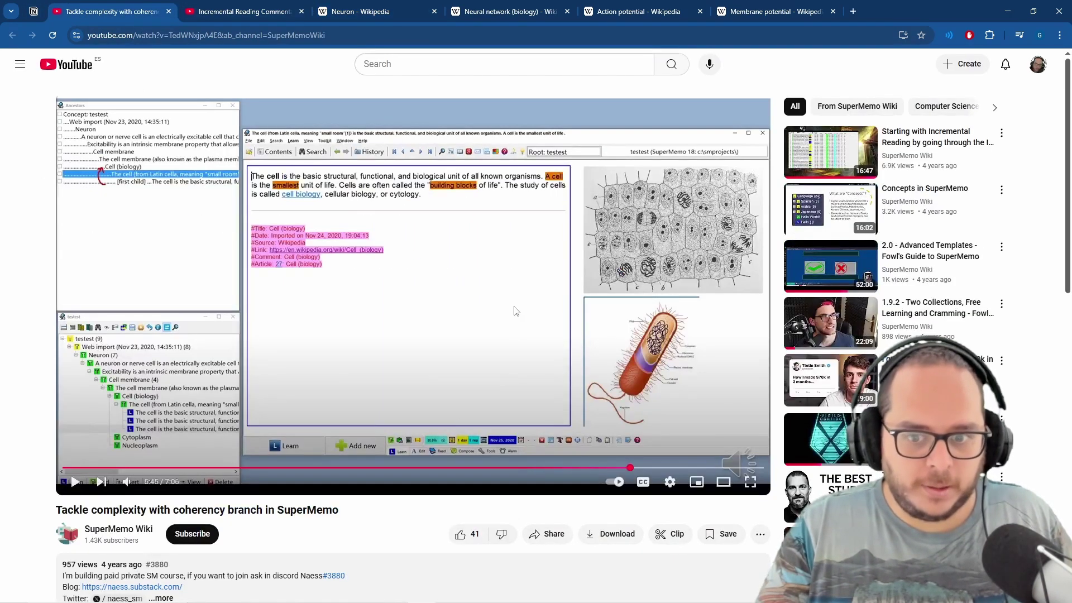
{"action": "left_click", "coordinate": [515, 276]}
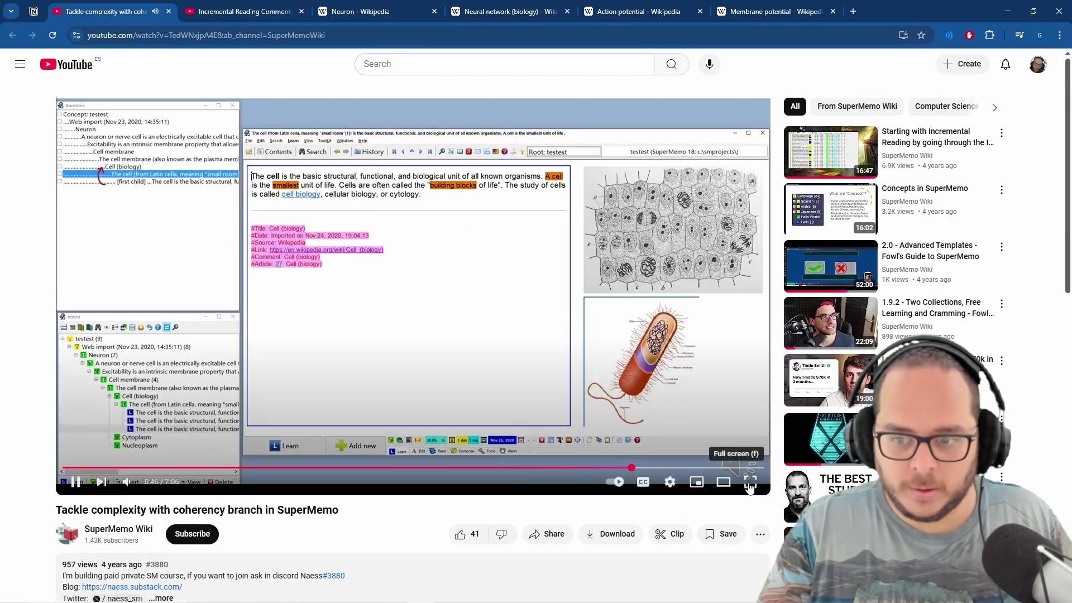
{"action": "left_click", "coordinate": [750, 481]}
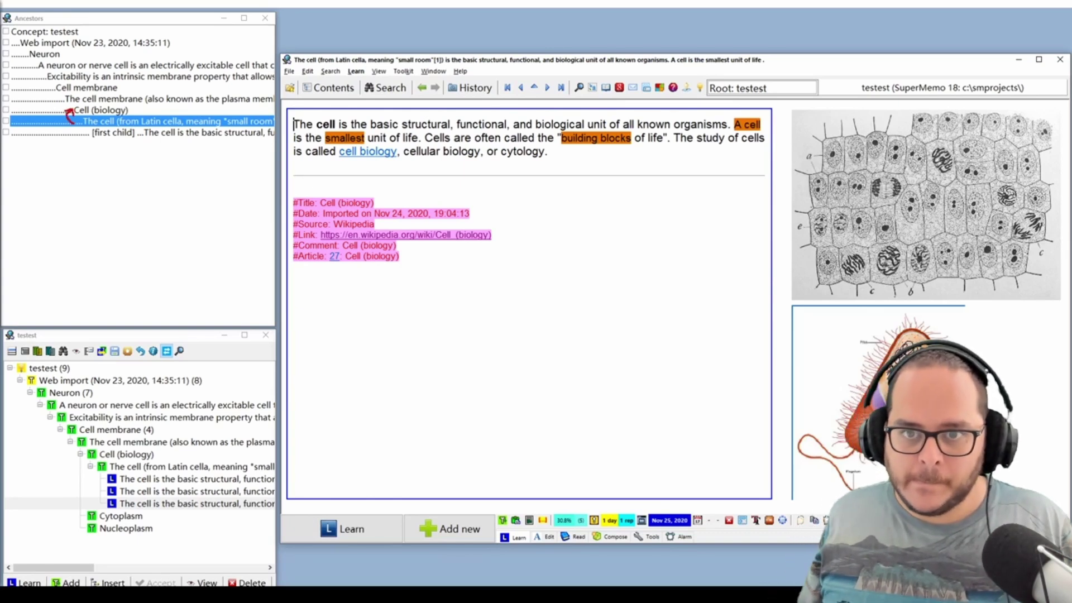
{"action": "left_click_drag", "start_coordinate": [68, 111], "coordinate": [131, 117]}
{"action": "left_click_drag", "start_coordinate": [66, 115], "coordinate": [57, 98]}
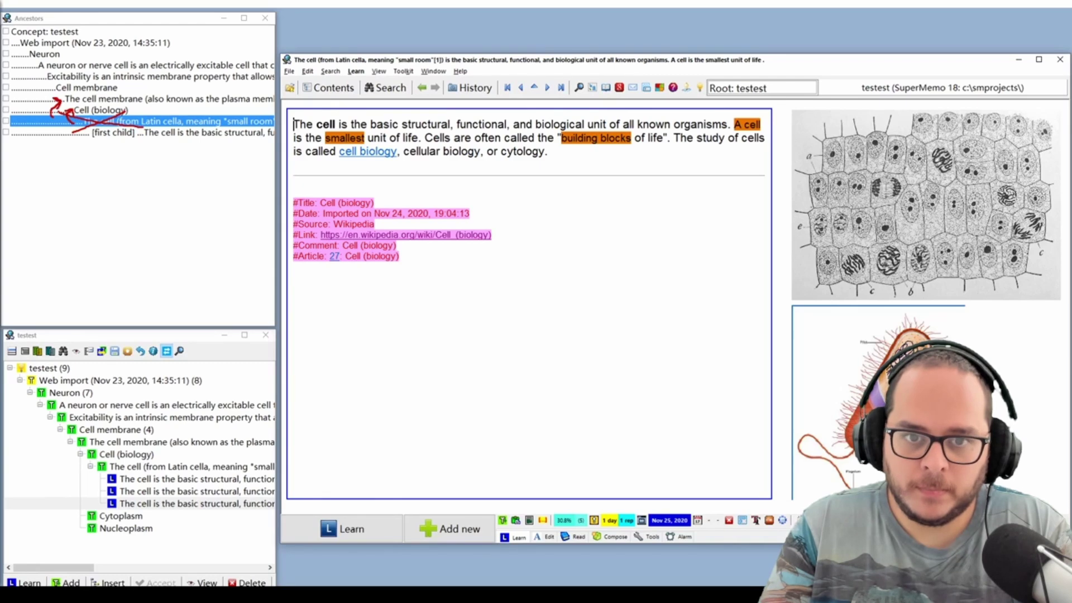
{"action": "mouse_move", "coordinate": [69, 107]}
{"action": "left_mouse_down"}
{"action": "mouse_move", "coordinate": [144, 94]}
{"action": "mouse_move", "coordinate": [109, 88]}
{"action": "left_mouse_up"}
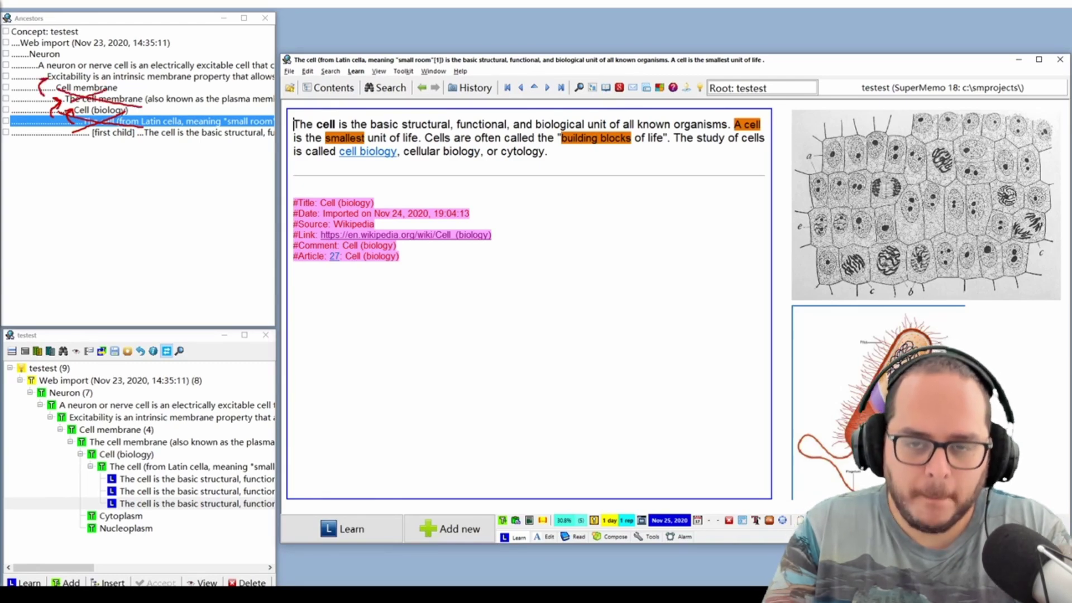
- Watch the video's explanation of the ancestor chain up to 6:32, pause it there and leave full screen
{"action": "left_click", "coordinate": [749, 484]}
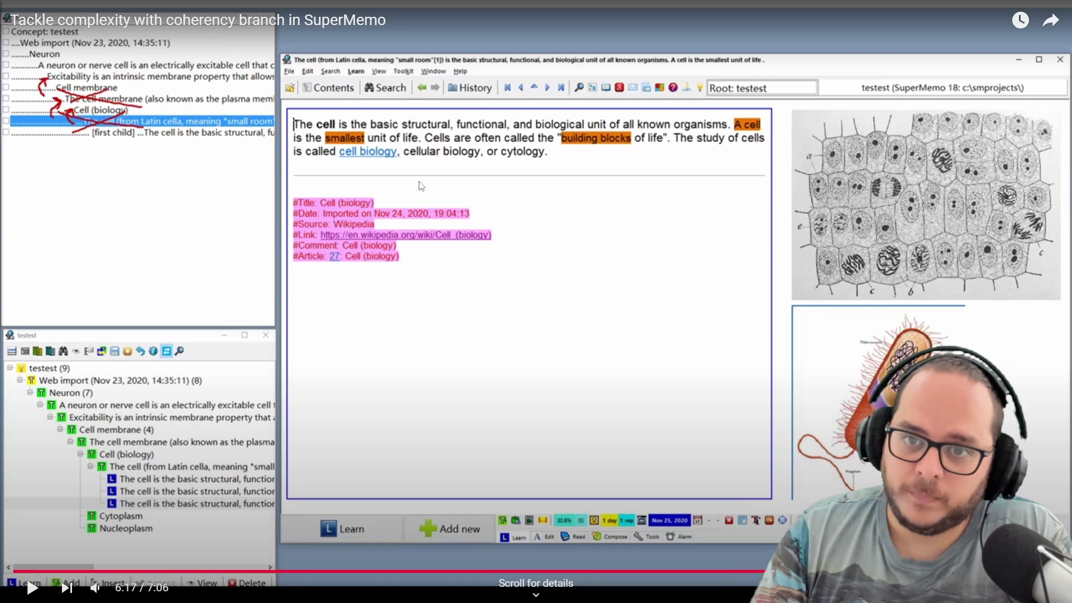
{"action": "left_click", "coordinate": [658, 174]}
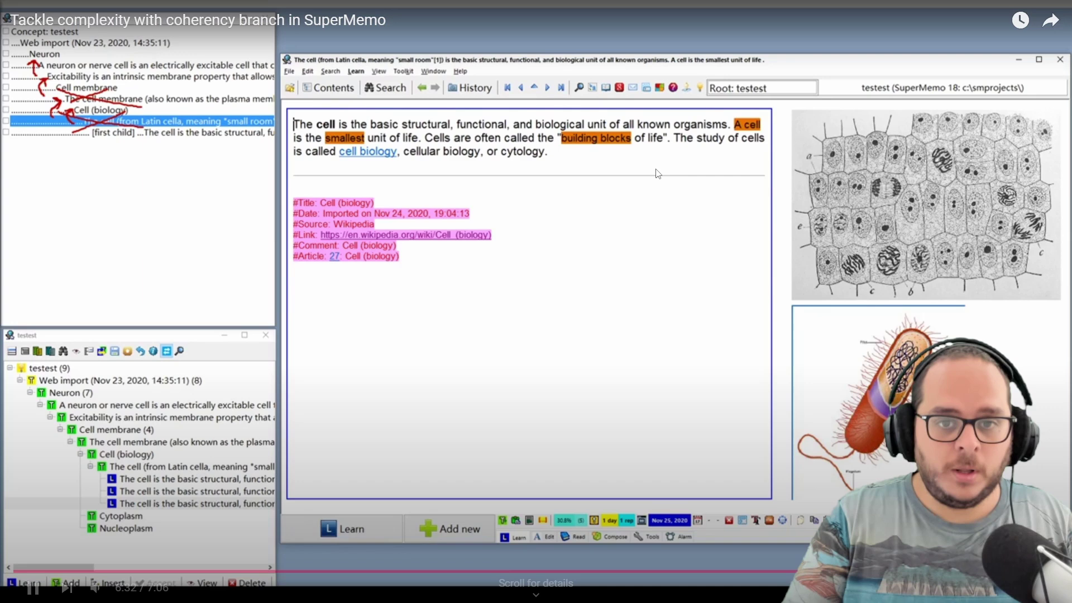
{"action": "left_click", "coordinate": [659, 167]}
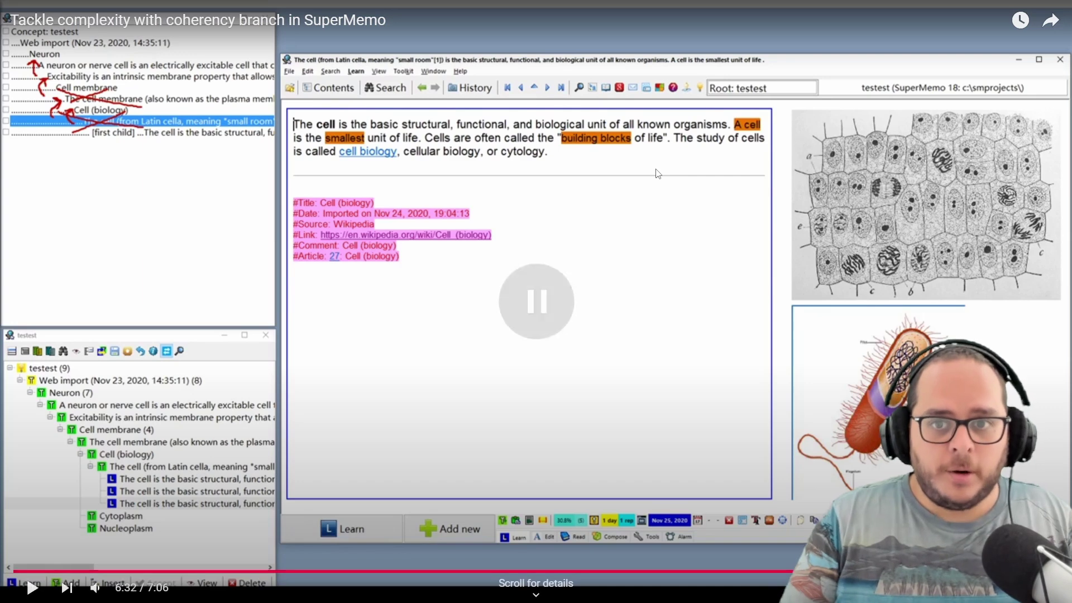
{"action": "key", "text": "Escape"}
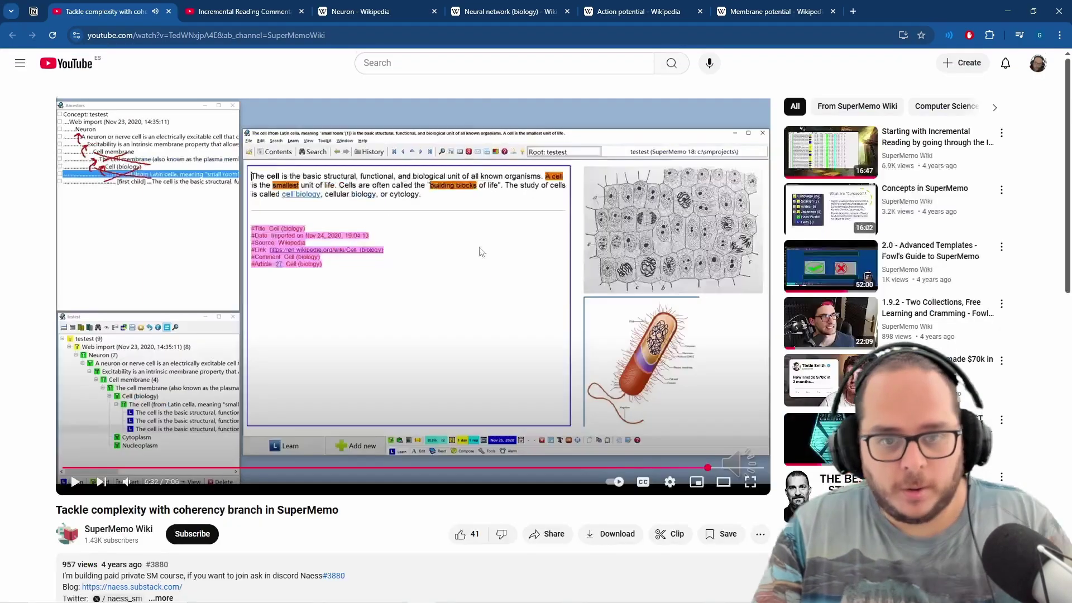
- Return to SuperMemo and review the Understanding Neurons topic from synaptic transmission down to its summary
{"action": "left_click", "coordinate": [353, 6]}
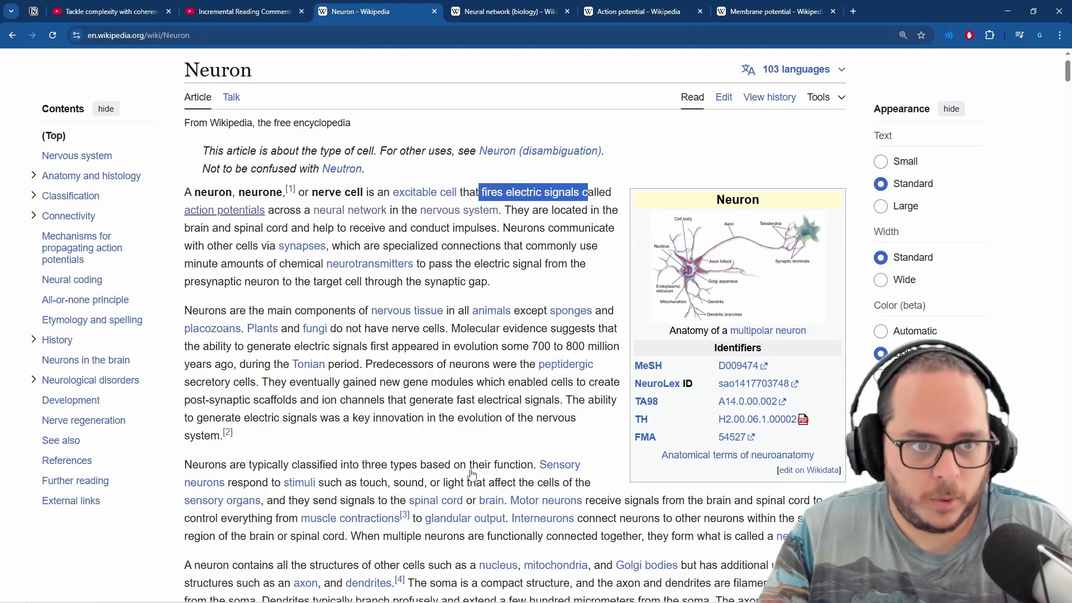
{"action": "key", "text": "alt+Tab"}
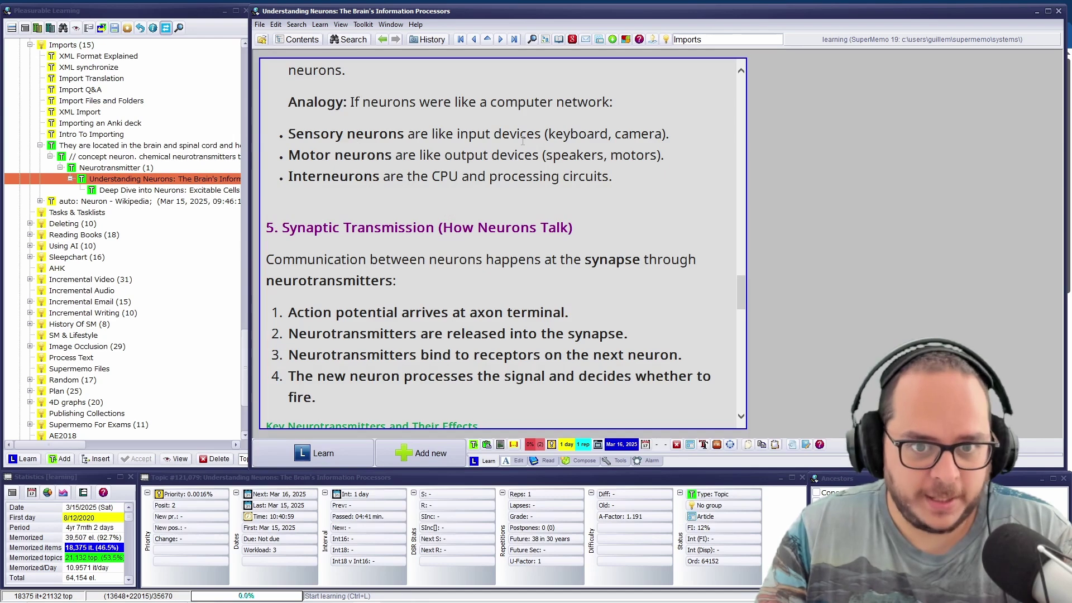
{"action": "scroll", "coordinate": [532, 140], "scroll_direction": "down", "scroll_amount": 12}
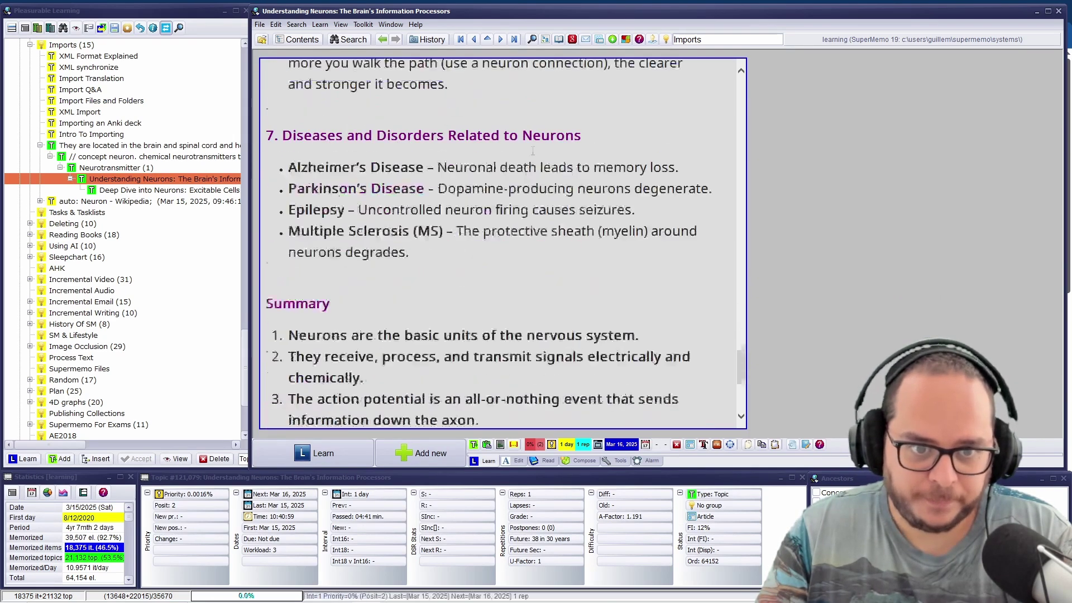
{"action": "scroll", "coordinate": [532, 154], "scroll_direction": "down", "scroll_amount": 2}
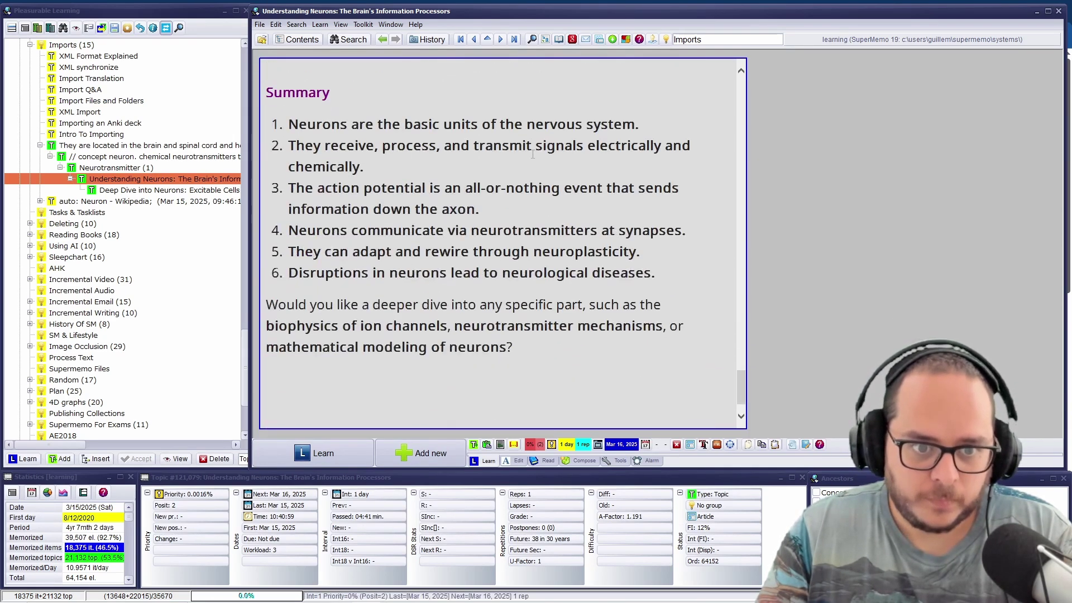
- Open the child topic Deep Dive into Neurons and skim it from excitable cells down to its summary
{"action": "left_click", "coordinate": [128, 192]}
{"action": "left_click", "coordinate": [470, 188]}
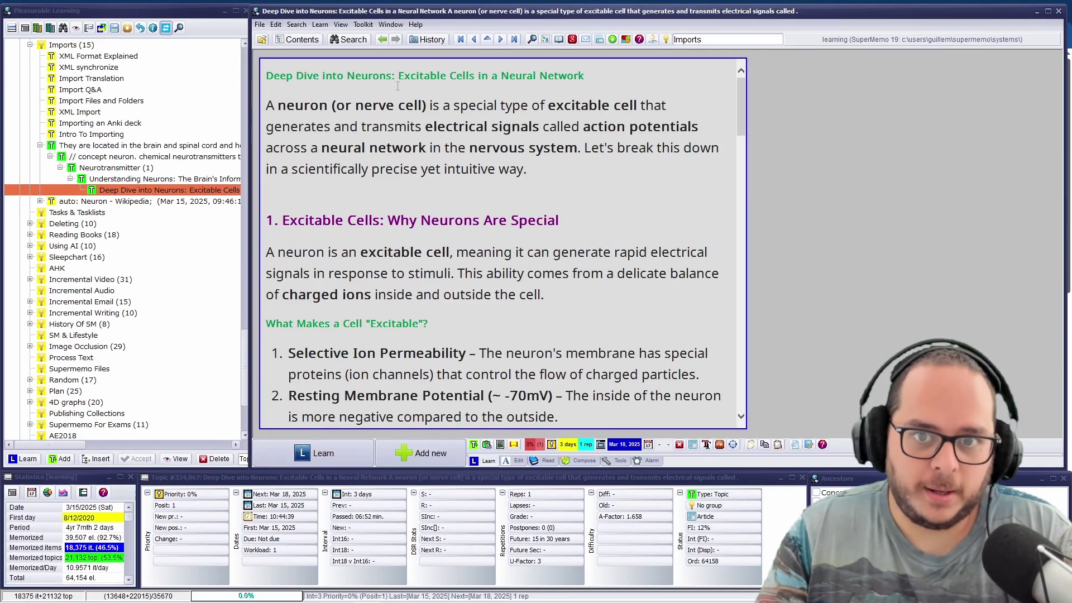
{"action": "scroll", "coordinate": [579, 105], "scroll_direction": "down", "scroll_amount": 20}
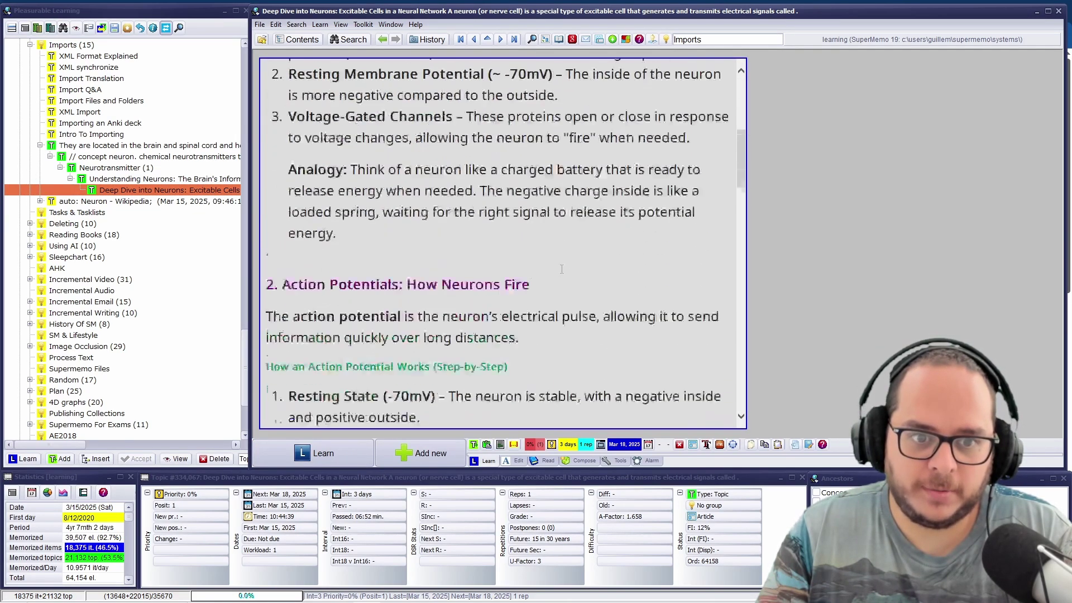
{"action": "scroll", "coordinate": [559, 268], "scroll_direction": "down", "scroll_amount": 5}
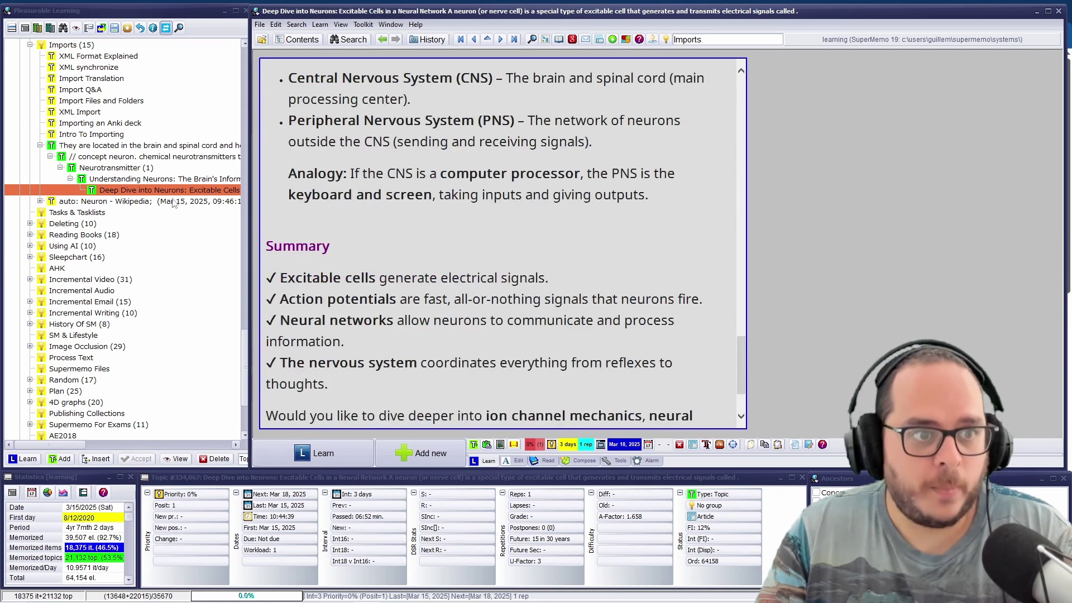
- Open the Neurotransmitter topic and skim it from the introduction to the Actions section, marking the word "excitatory"
{"action": "left_click", "coordinate": [111, 168]}
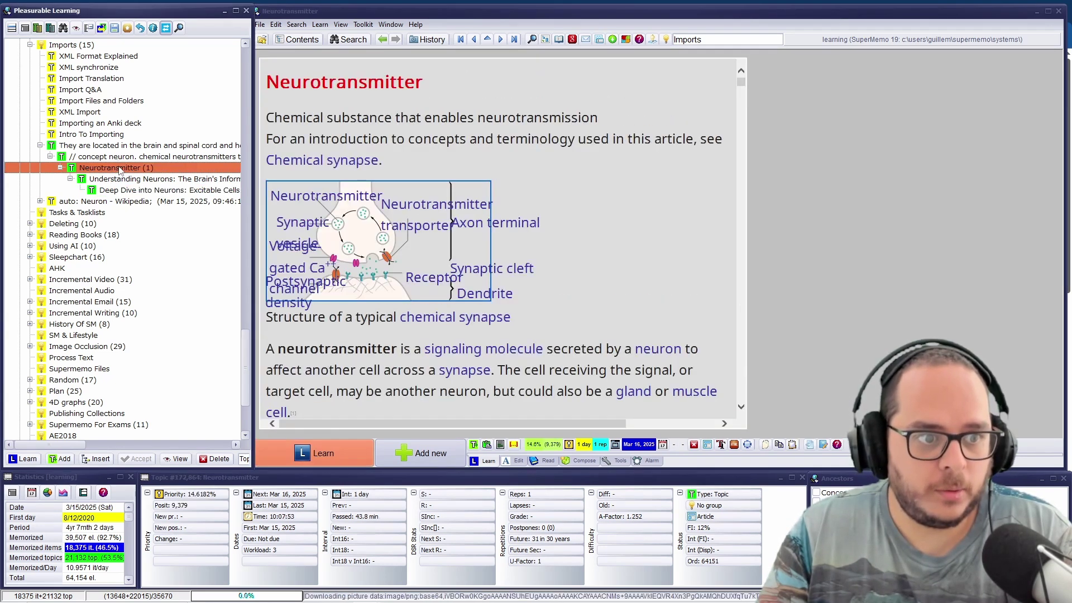
{"action": "left_click", "coordinate": [658, 203]}
{"action": "scroll", "coordinate": [642, 205], "scroll_direction": "down", "scroll_amount": 5}
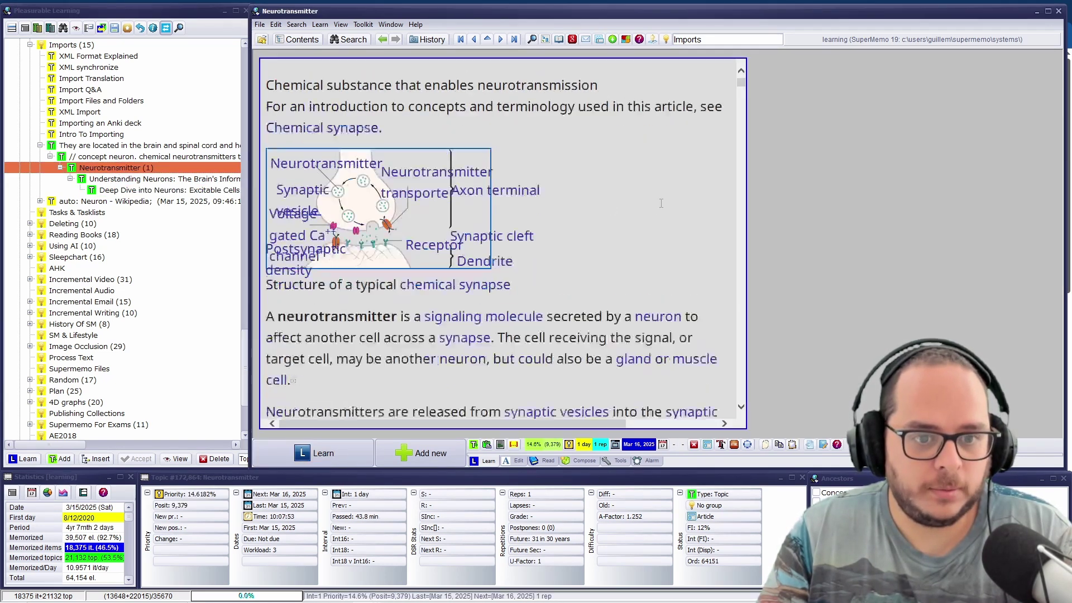
{"action": "scroll", "coordinate": [619, 207], "scroll_direction": "down", "scroll_amount": 6}
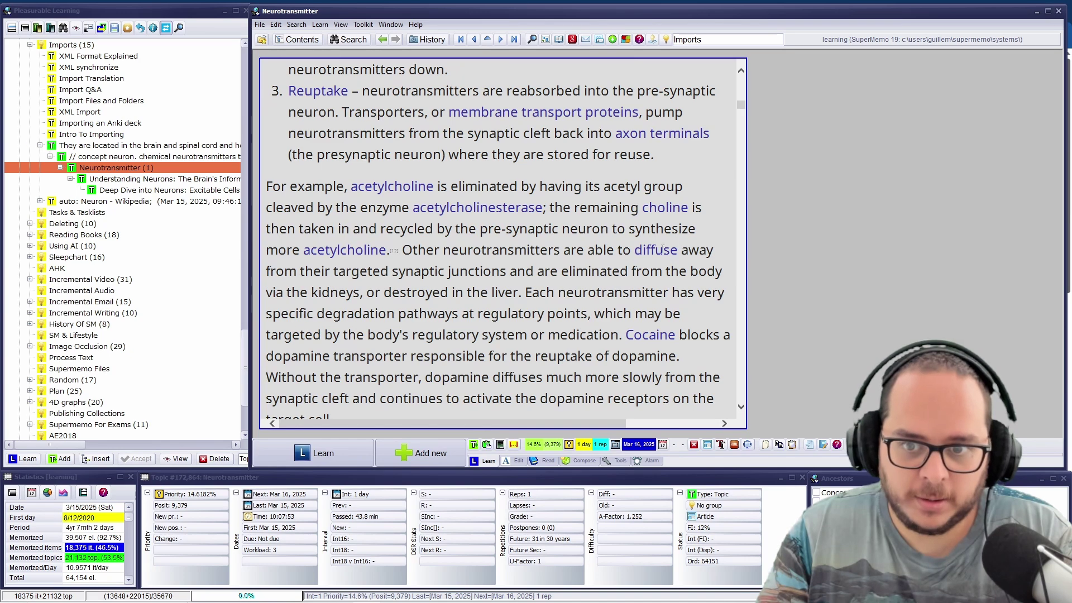
{"action": "scroll", "coordinate": [656, 335], "scroll_direction": "down", "scroll_amount": 2}
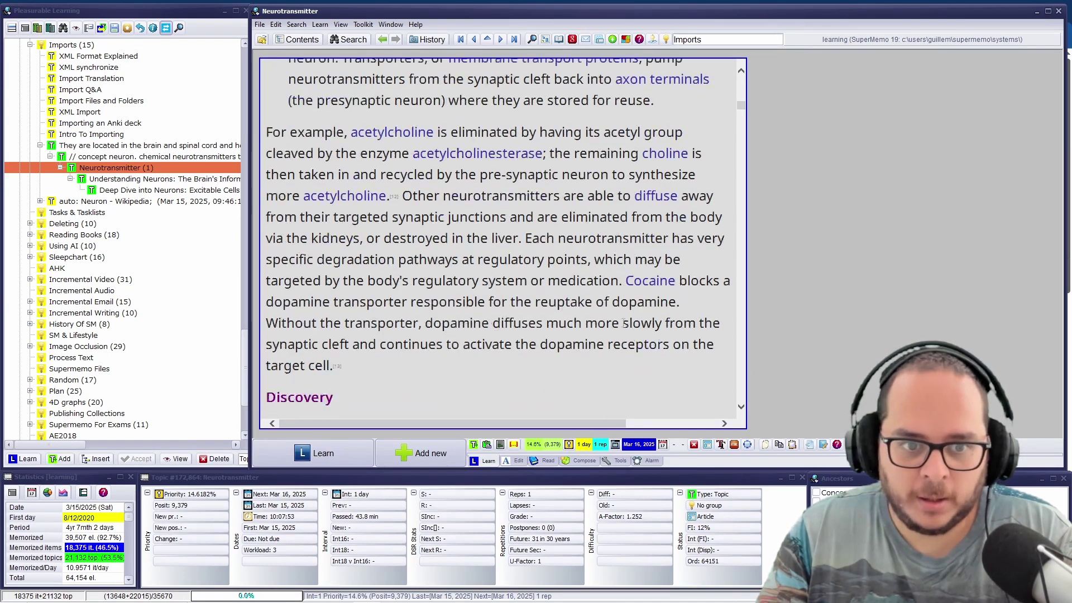
{"action": "scroll", "coordinate": [604, 258], "scroll_direction": "down", "scroll_amount": 10}
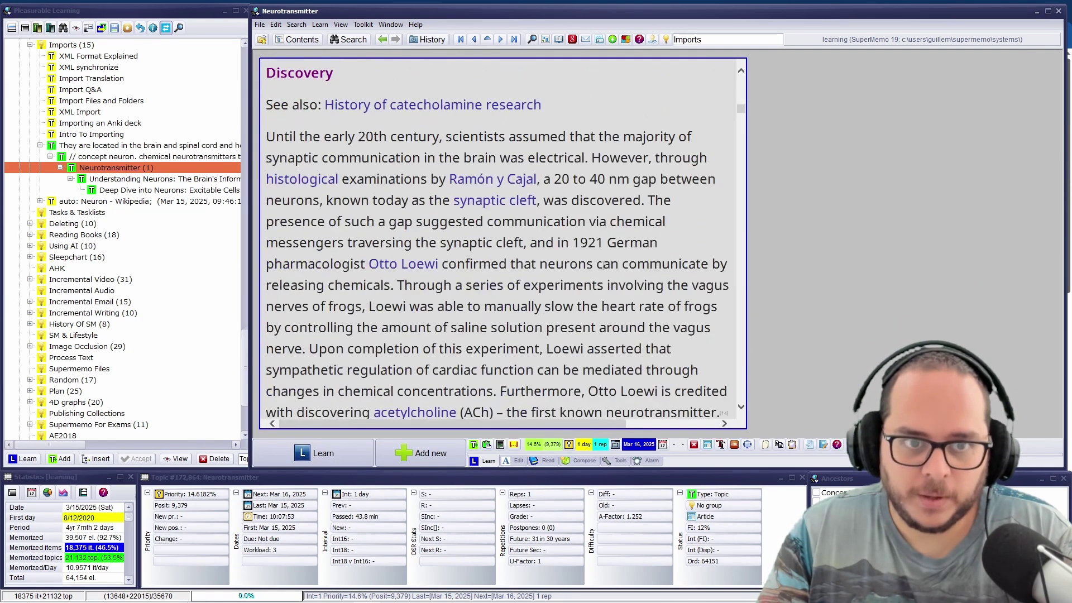
{"action": "scroll", "coordinate": [329, 150], "scroll_direction": "down", "scroll_amount": 8}
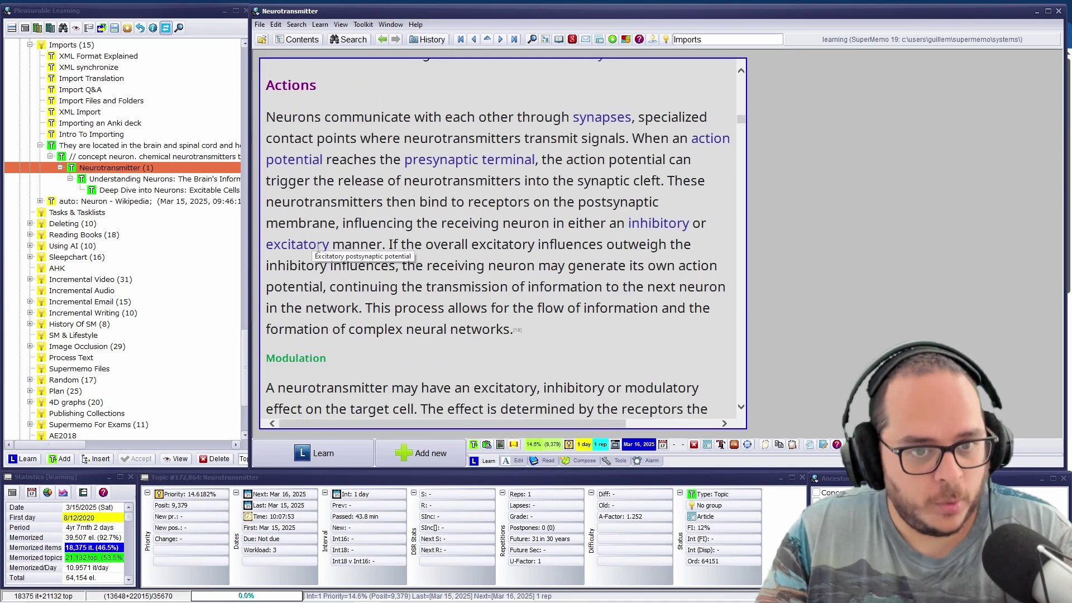
{"action": "double_click", "coordinate": [318, 244]}
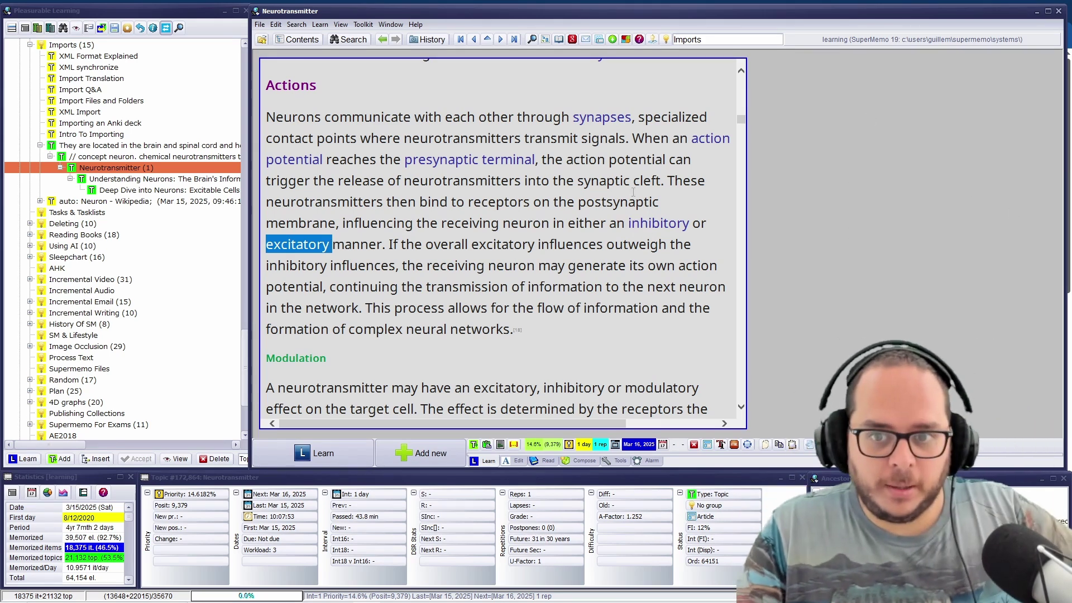
- Read on through the Modulation section to the Type I and Type II synapse zones, marking the term "axon hillock"
{"action": "scroll", "coordinate": [601, 250], "scroll_direction": "down", "scroll_amount": 4}
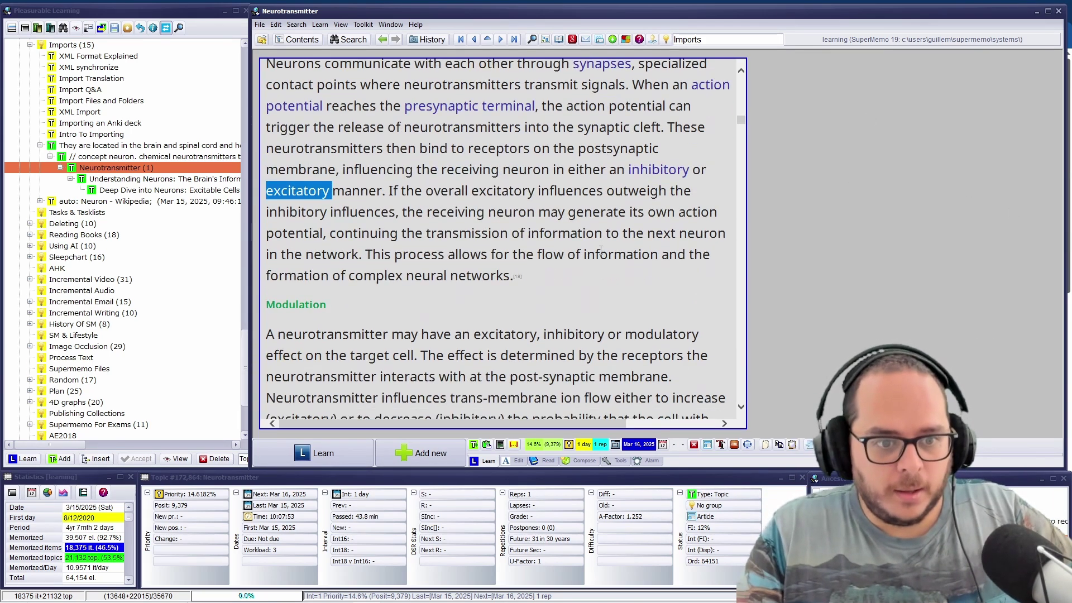
{"action": "scroll", "coordinate": [600, 249], "scroll_direction": "down", "scroll_amount": 5}
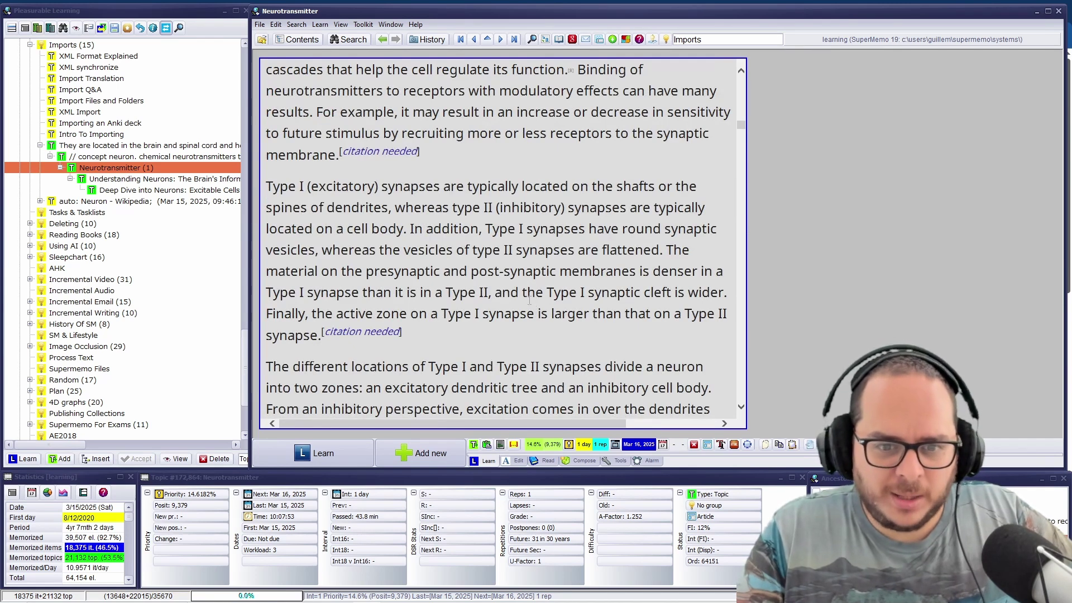
{"action": "scroll", "coordinate": [529, 301], "scroll_direction": "down", "scroll_amount": 3}
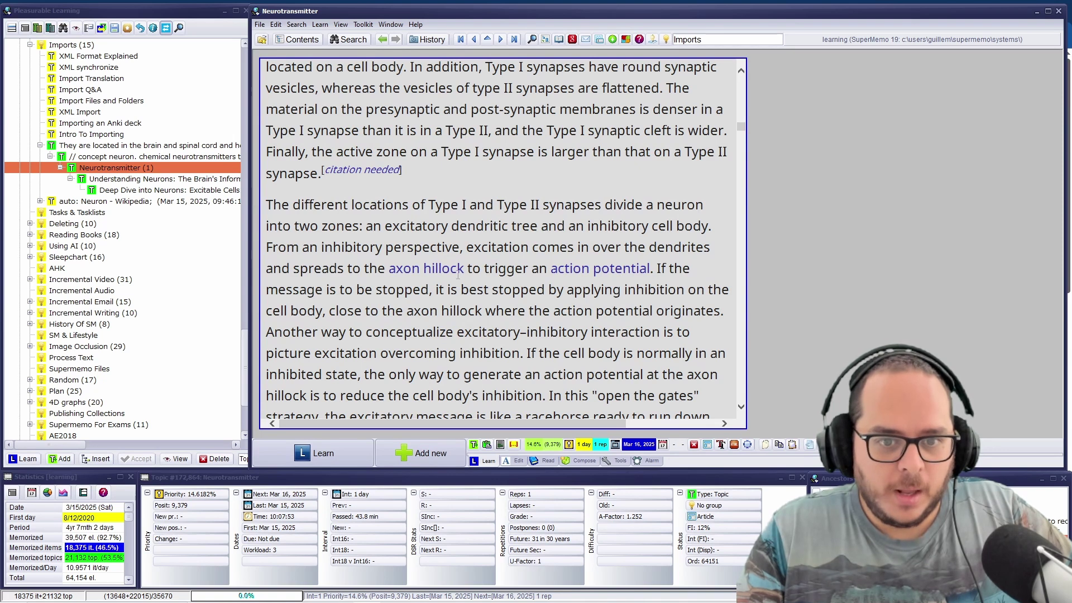
{"action": "left_click_drag", "start_coordinate": [468, 271], "coordinate": [390, 275]}
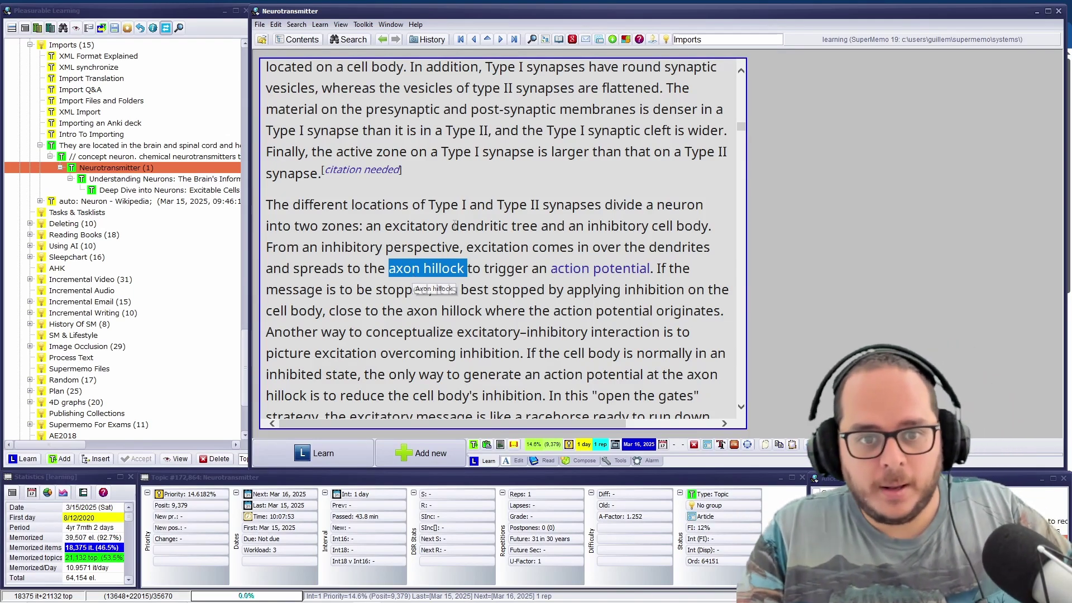
{"action": "left_click", "coordinate": [495, 268]}
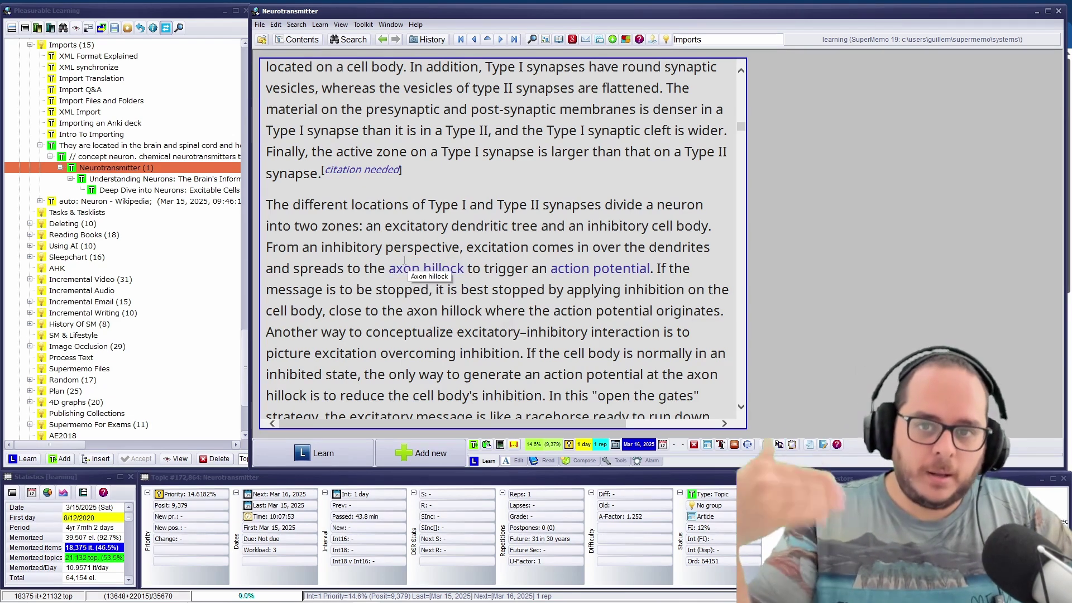
- Copy the major neurotransmitters list in the Neurotransmitter topic, from Gasotransmitters through Others
{"action": "scroll", "coordinate": [468, 289], "scroll_direction": "down", "scroll_amount": 4}
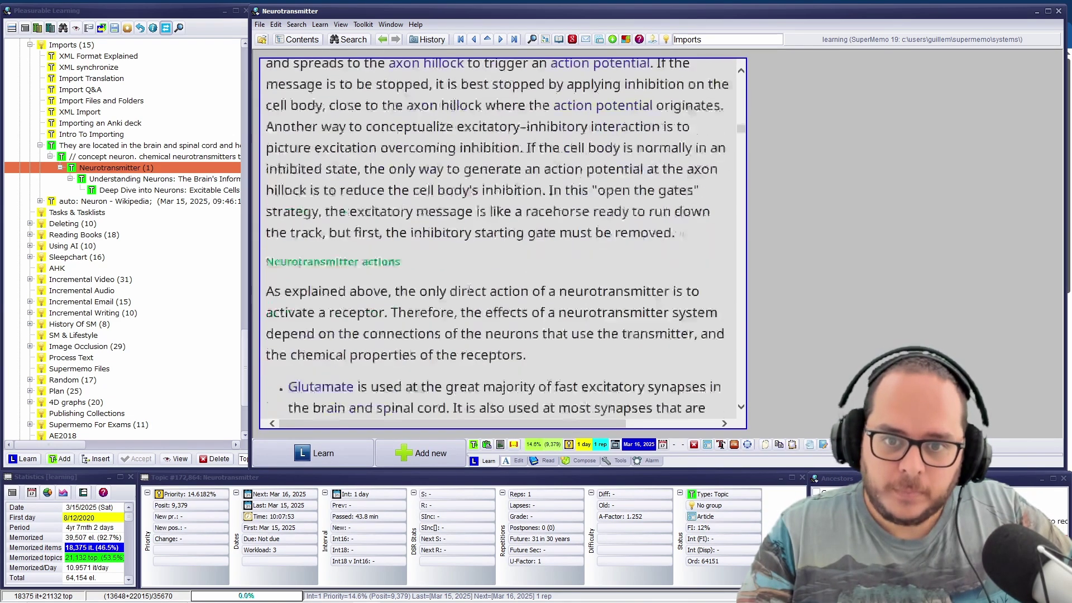
{"action": "scroll", "coordinate": [469, 280], "scroll_direction": "down", "scroll_amount": 18}
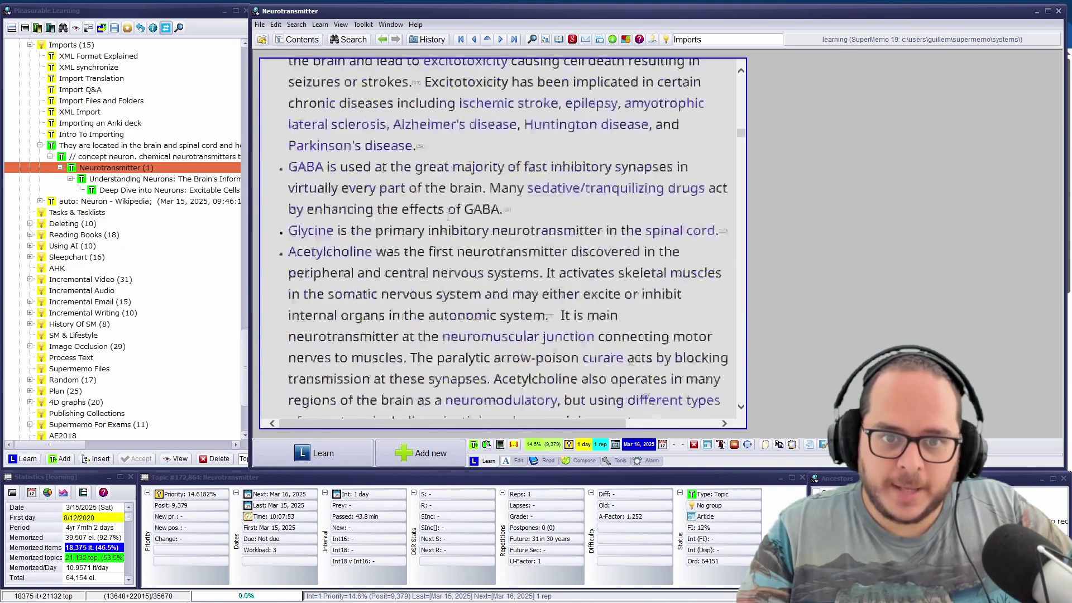
{"action": "scroll", "coordinate": [448, 206], "scroll_direction": "down", "scroll_amount": 5}
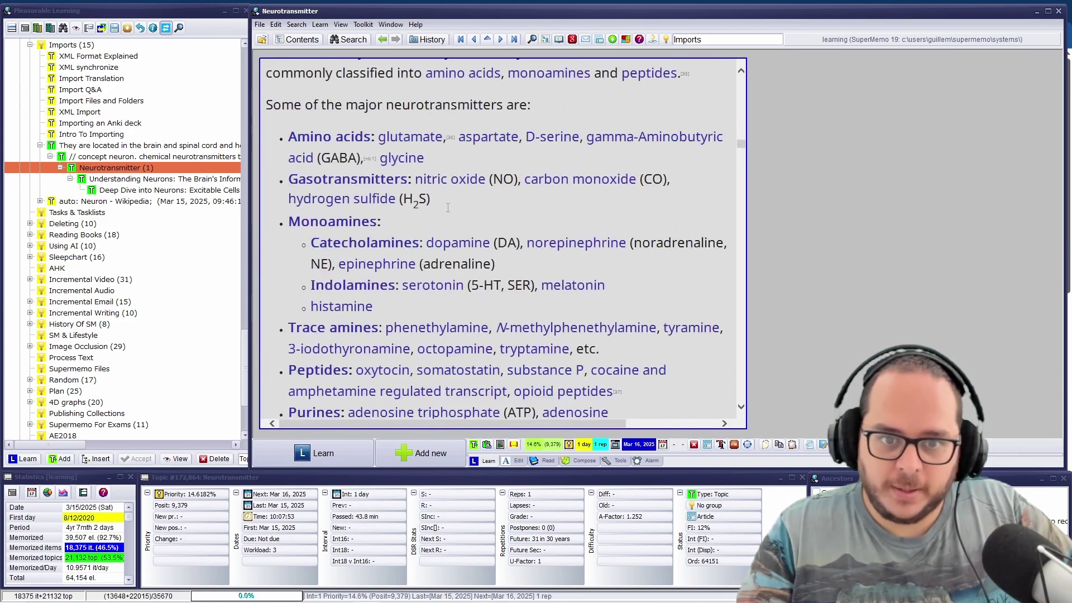
{"action": "scroll", "coordinate": [449, 208], "scroll_direction": "down", "scroll_amount": 1}
{"action": "scroll", "coordinate": [449, 208], "scroll_direction": "up", "scroll_amount": 1}
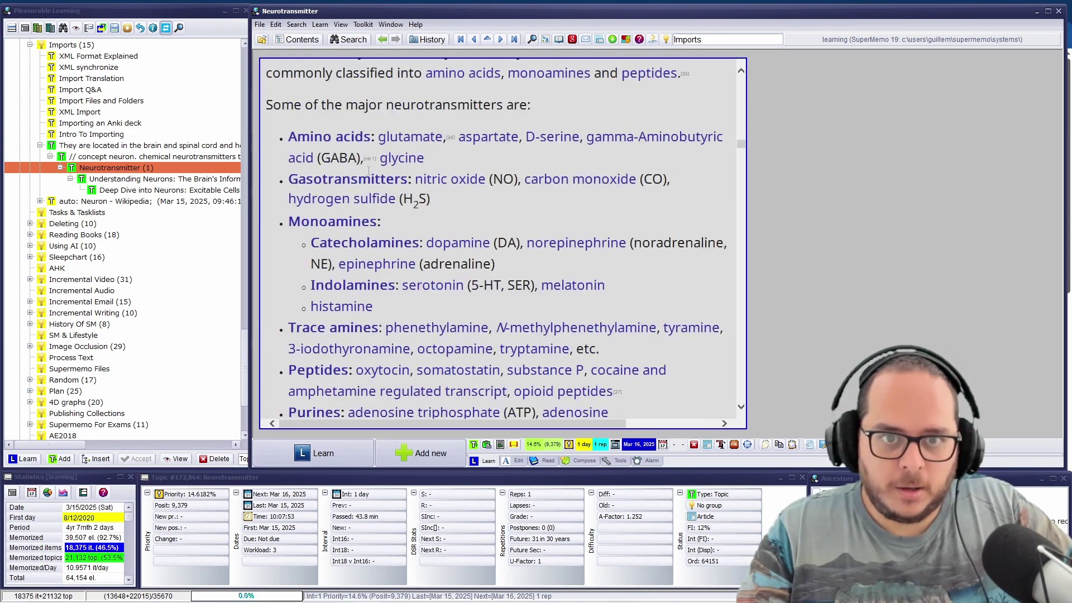
{"action": "scroll", "coordinate": [609, 150], "scroll_direction": "down", "scroll_amount": 2}
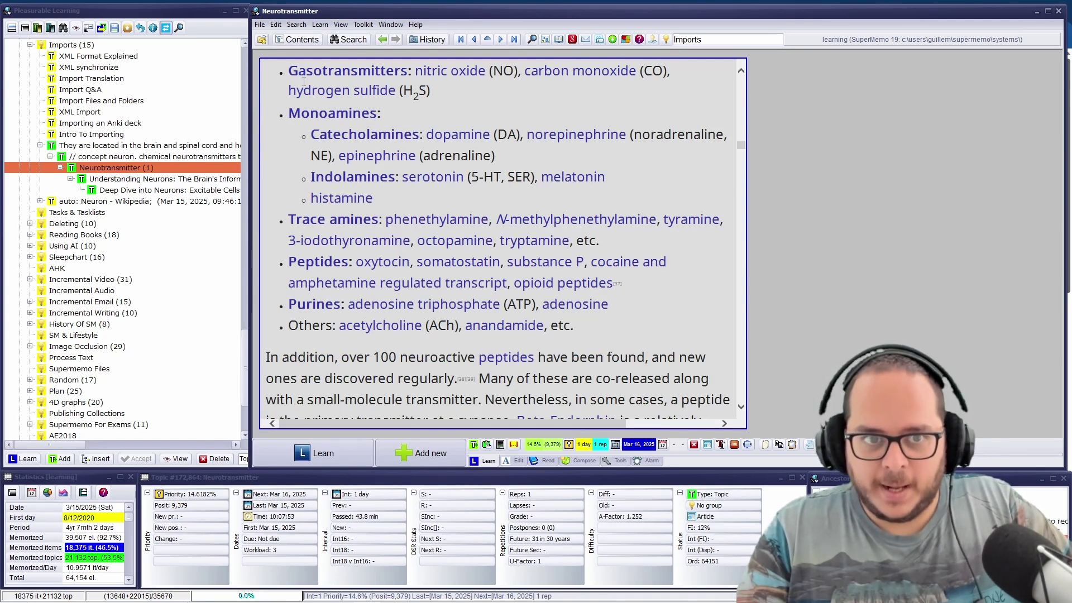
{"action": "left_click_drag", "start_coordinate": [290, 68], "coordinate": [574, 326]}
- Switch to ChatGPT and ask Universal Primer how relevant the pasted list is for understanding synapses and neurons, specially for healthy individuals and learning
{"action": "left_click", "coordinate": [476, 594]}
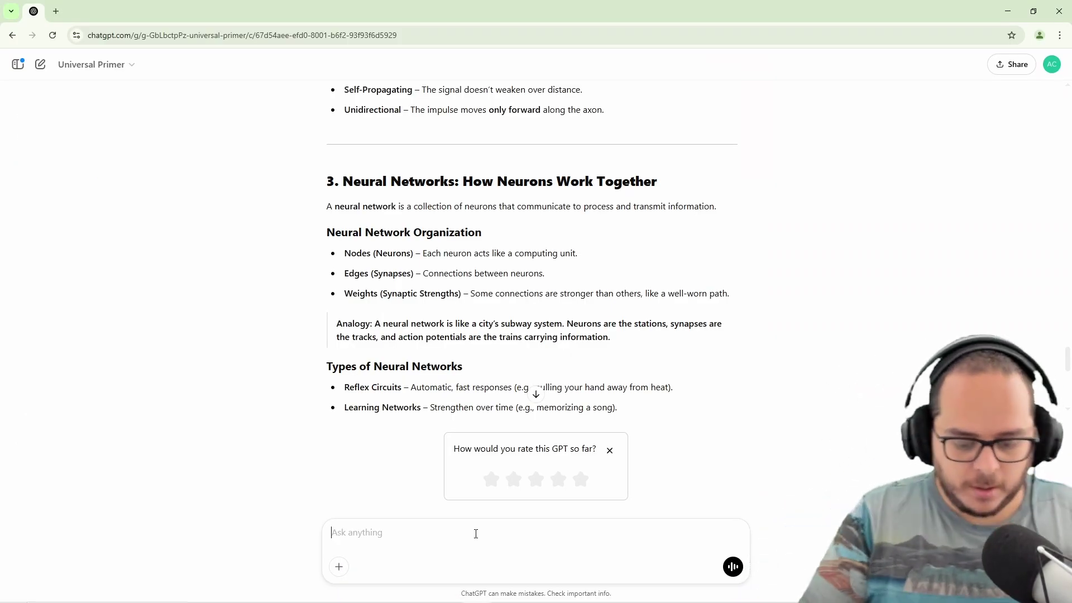
{"action": "type", "text": "What is the r"}
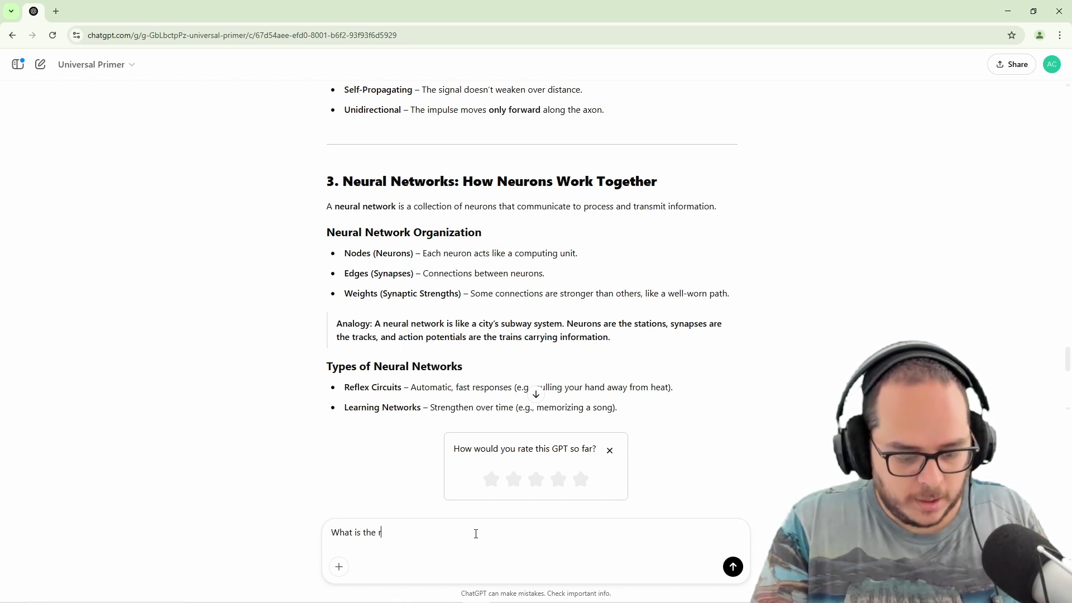
{"action": "type", "text": "ellevantce to know all of the following in o"}
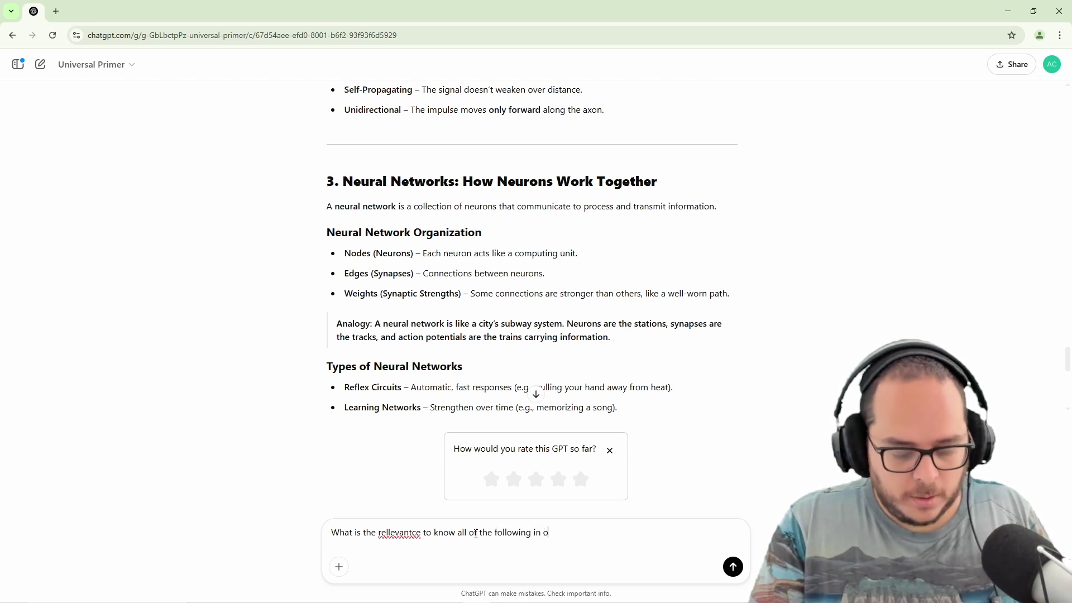
{"action": "type", "text": "rder to under"}
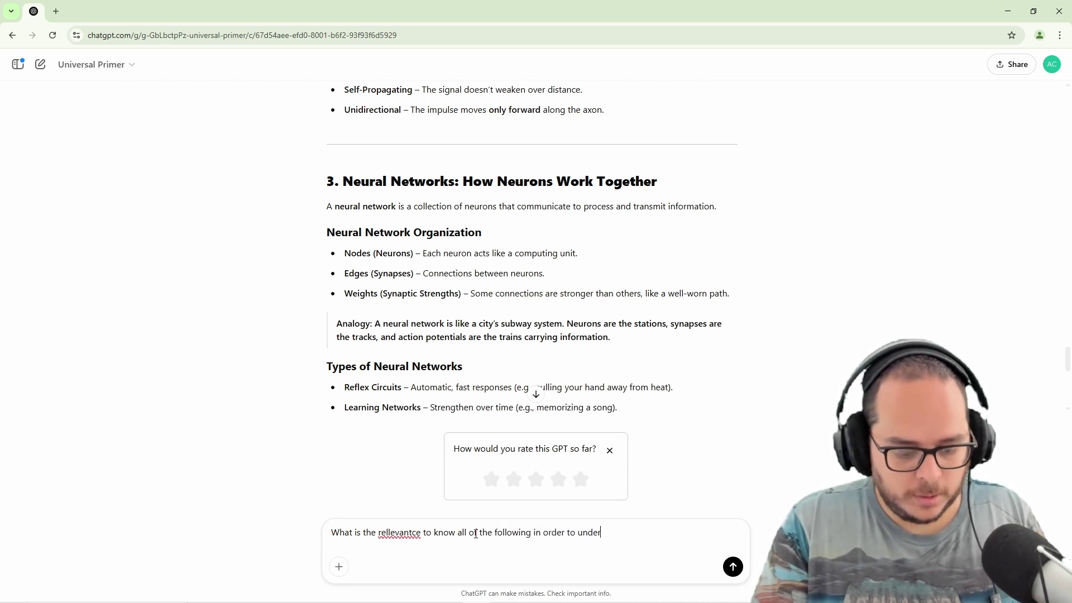
{"action": "type", "text": "stand everything releted to synapse and neurons, specially"}
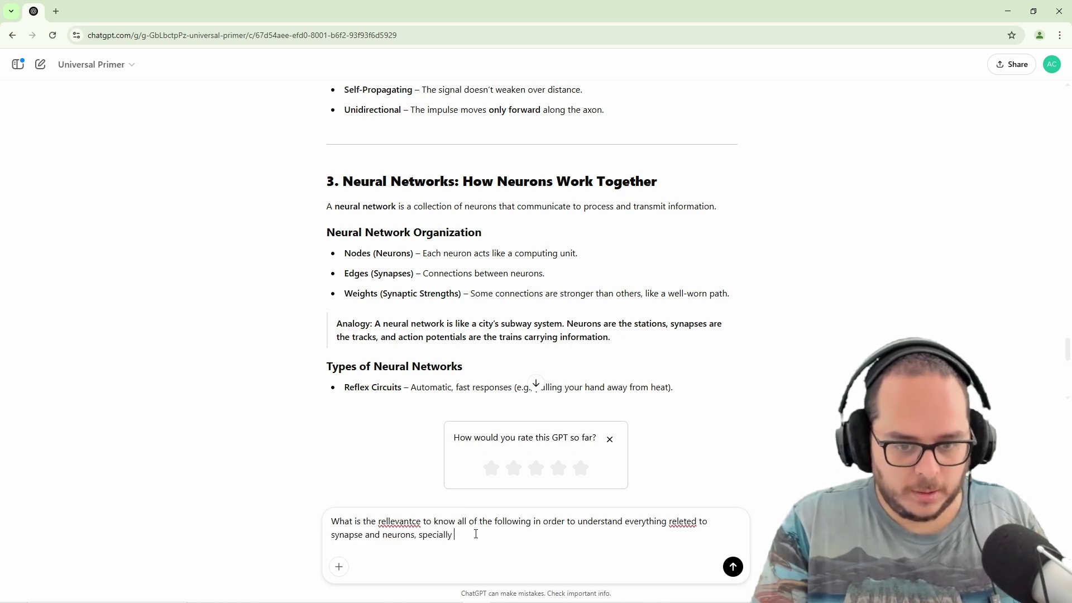
{"action": "type", "text": " for healt"}
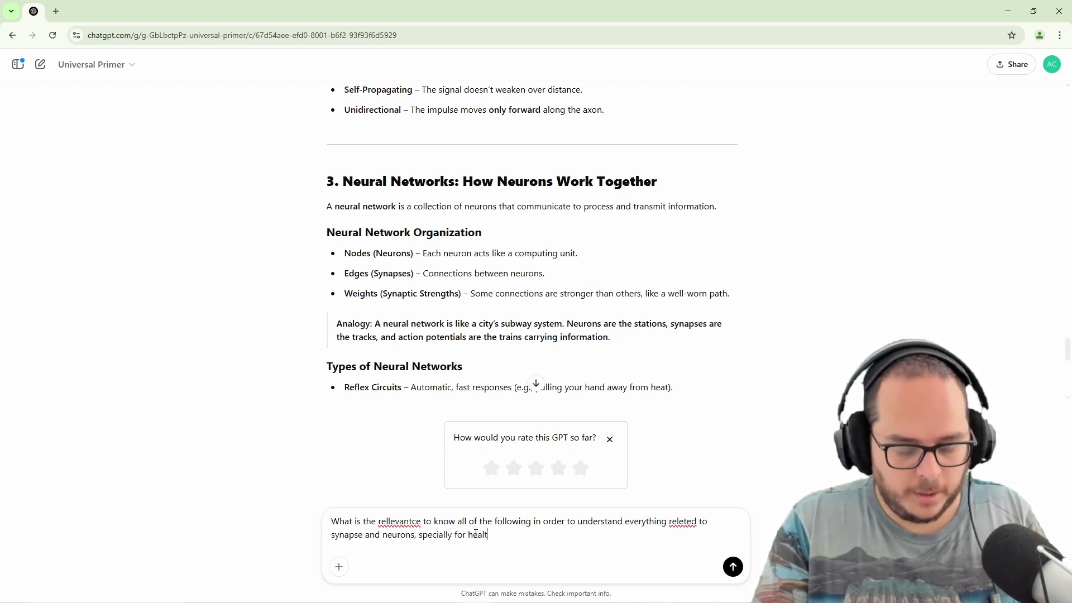
{"action": "type", "text": "hy individuals an"}
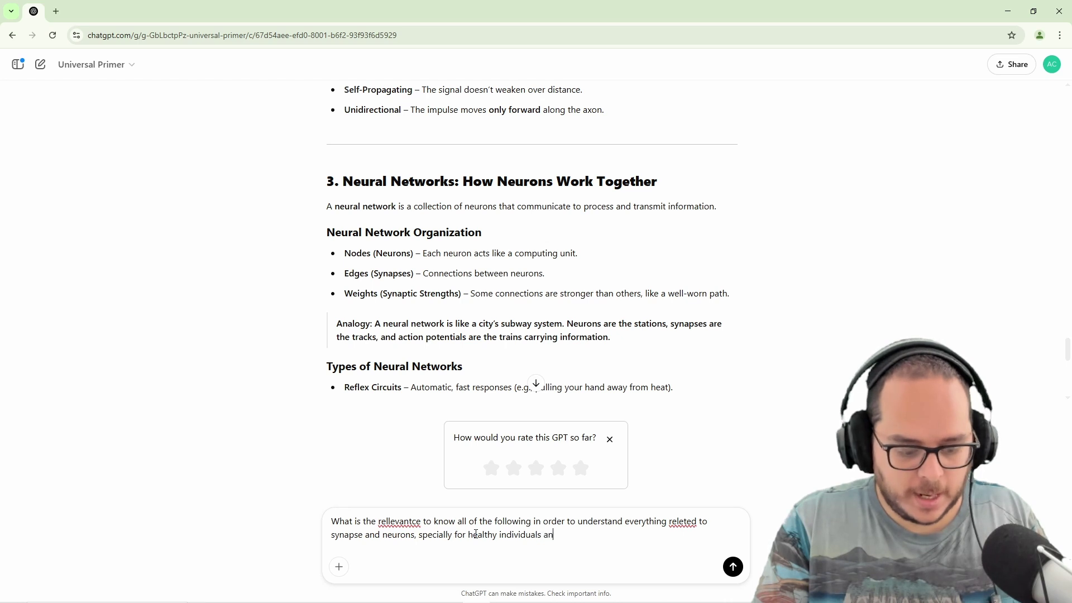
{"action": "type", "text": "d learning."}
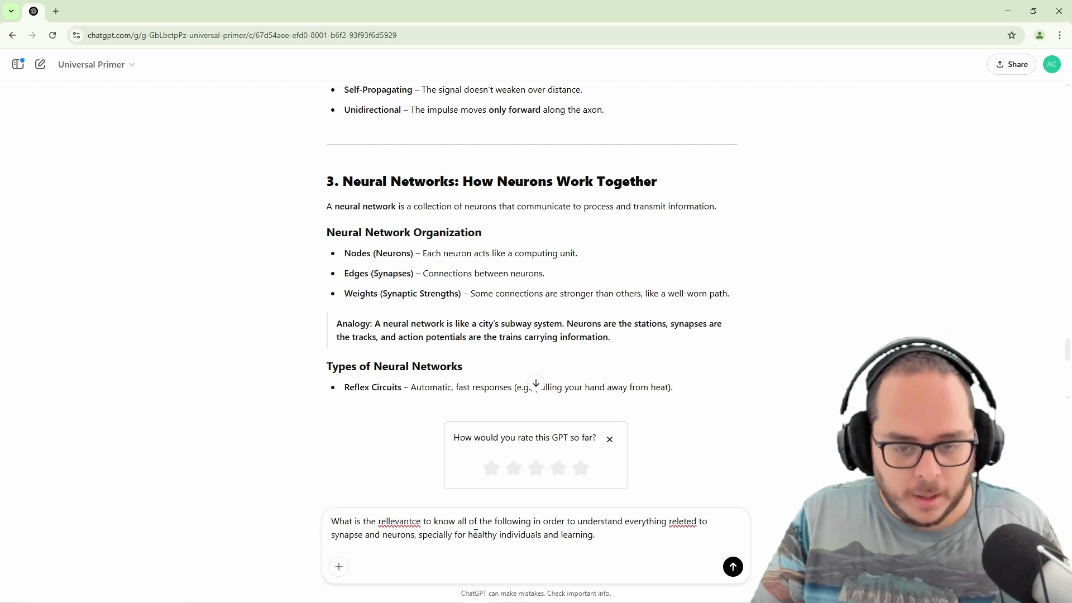
{"action": "key", "text": "shift+Return"}
{"action": "key", "text": "shift+Return"}
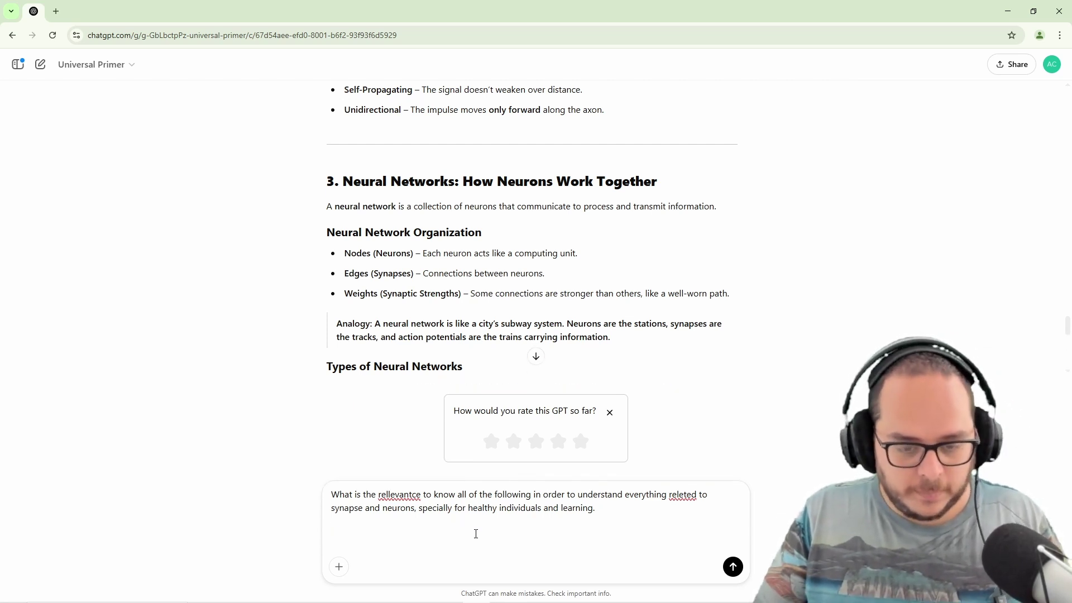
{"action": "key", "text": "ctrl+v"}
{"action": "key", "text": "Return"}
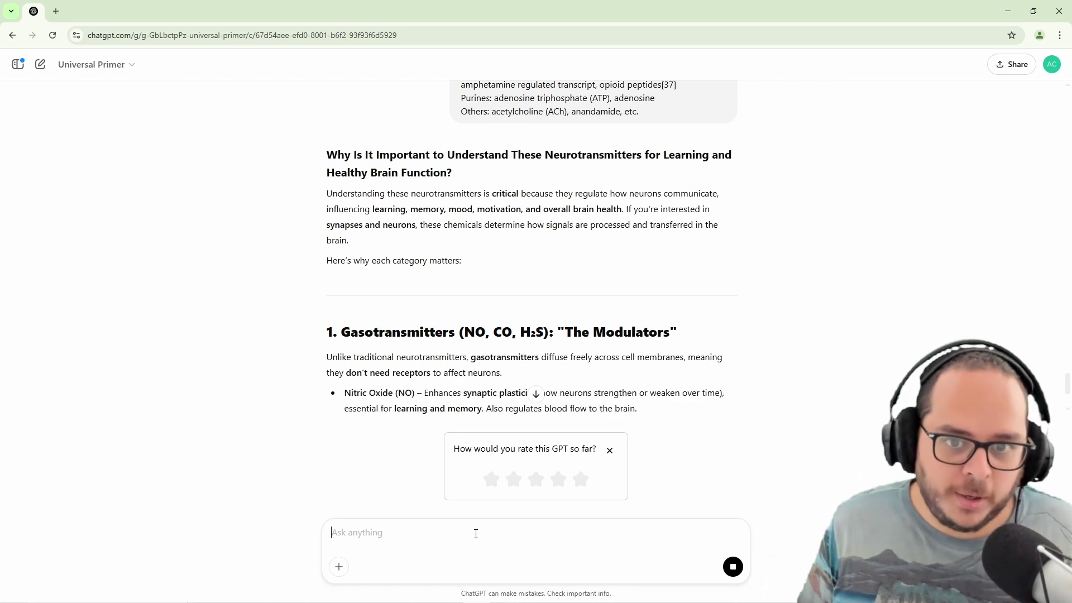
- Skim the answer from gasotransmitters to purines, and check the amino acids entry of the source list back in SuperMemo
{"action": "scroll", "coordinate": [614, 307], "scroll_direction": "down", "scroll_amount": 2}
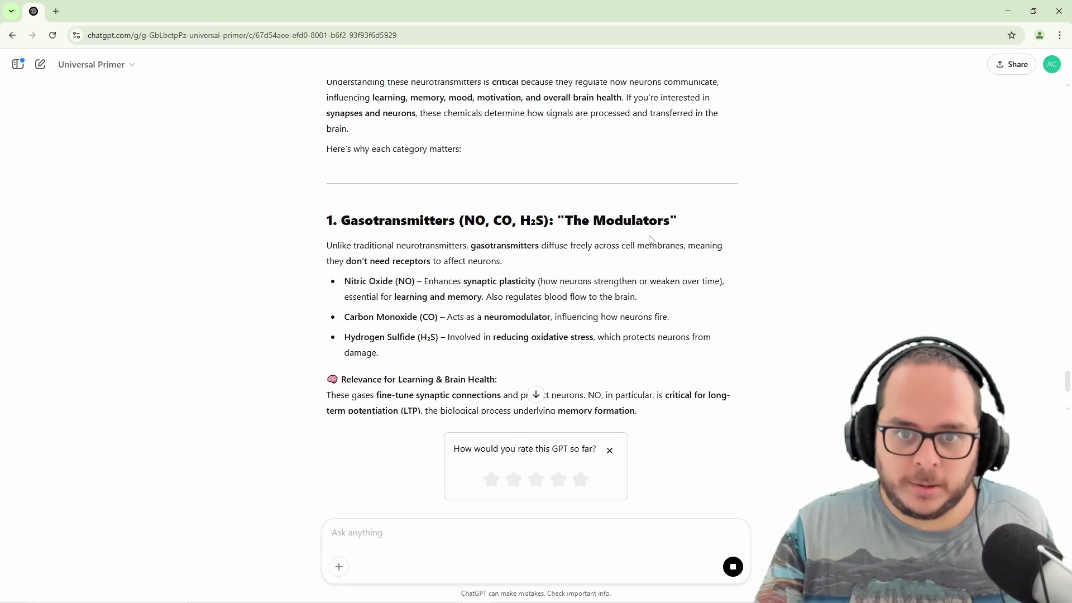
{"action": "scroll", "coordinate": [650, 240], "scroll_direction": "down", "scroll_amount": 5}
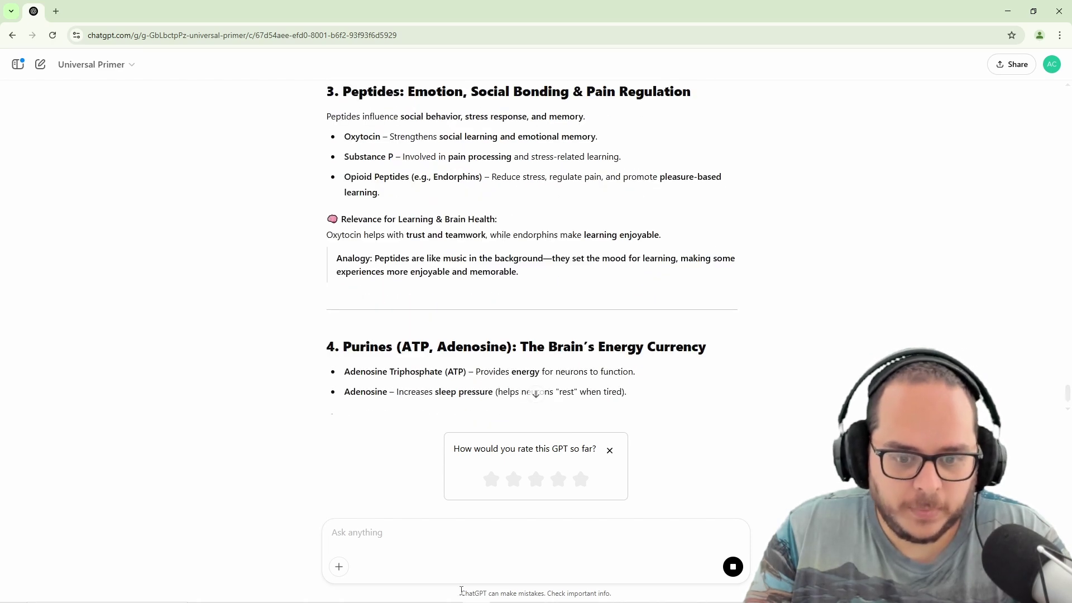
{"action": "left_click", "coordinate": [422, 595]}
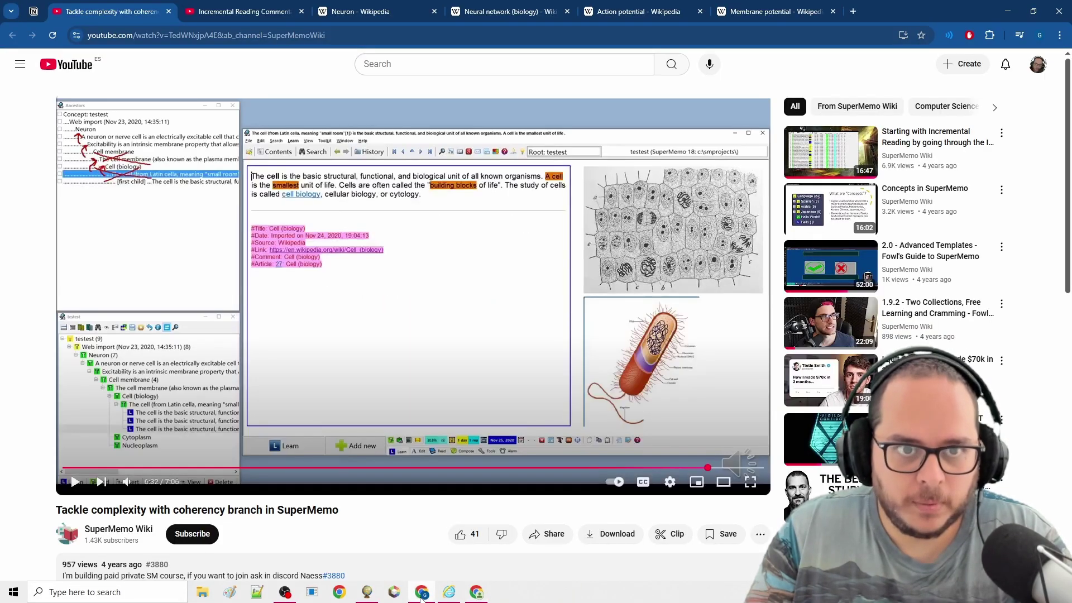
{"action": "left_click", "coordinate": [422, 595]}
{"action": "left_click", "coordinate": [367, 593]}
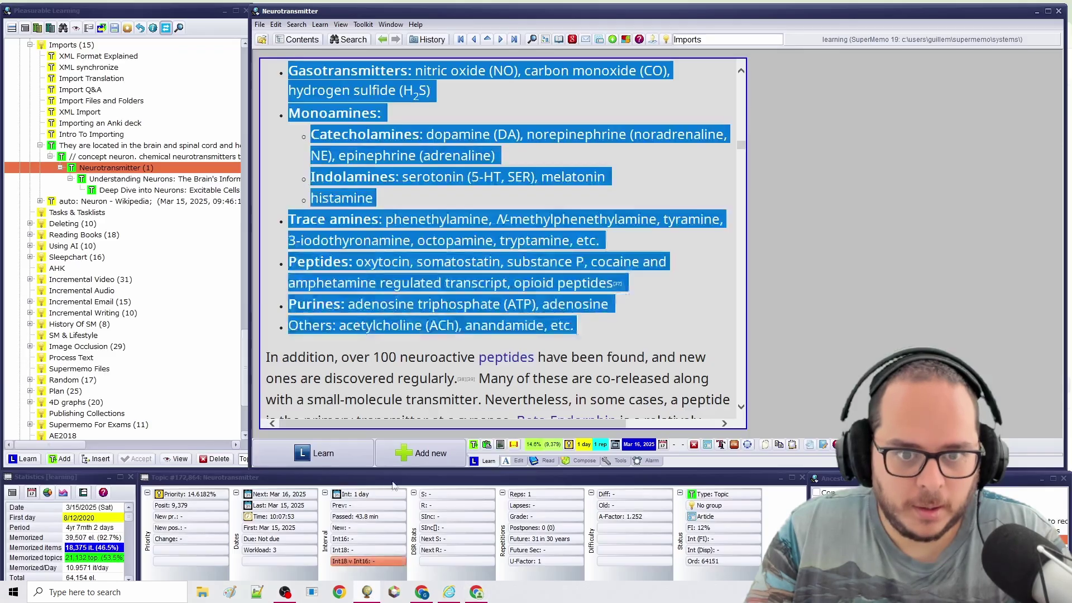
{"action": "scroll", "coordinate": [466, 222], "scroll_direction": "up", "scroll_amount": 2}
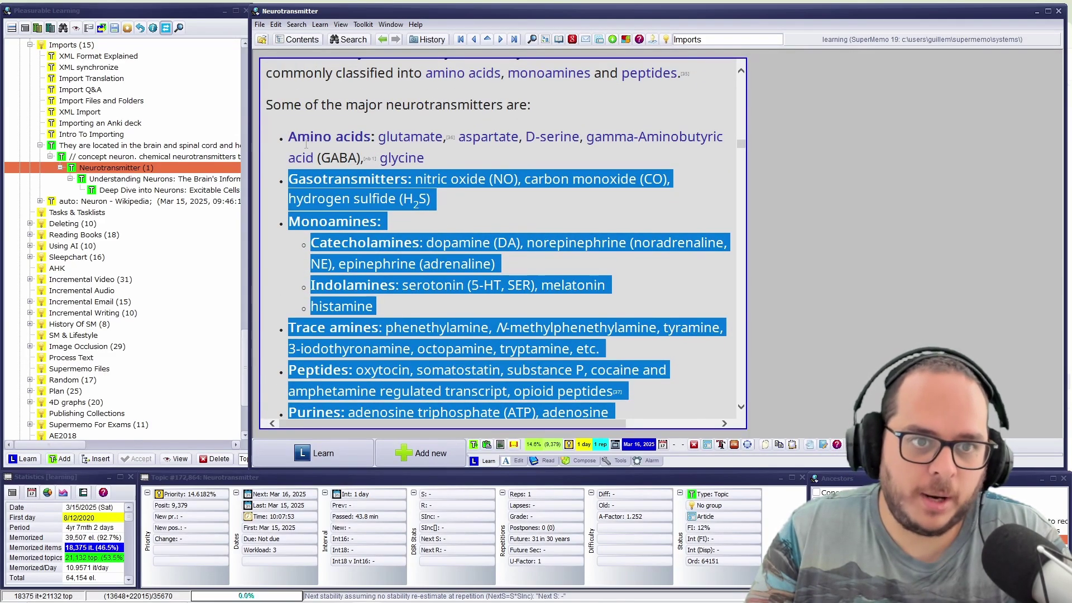
{"action": "left_click", "coordinate": [456, 158]}
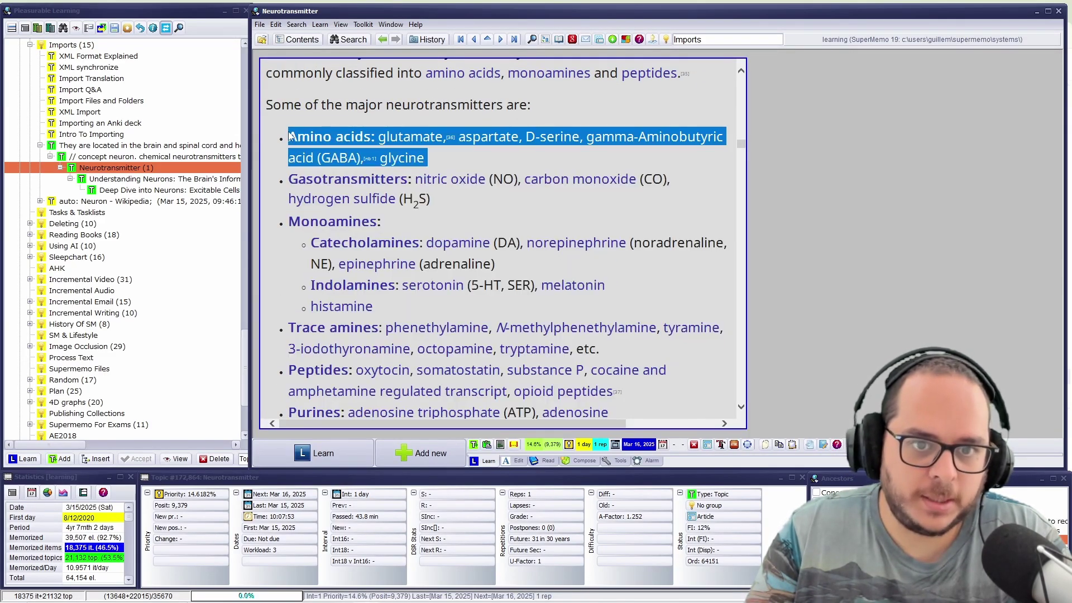
{"action": "triple_click", "coordinate": [388, 158]}
{"action": "left_click", "coordinate": [416, 167]}
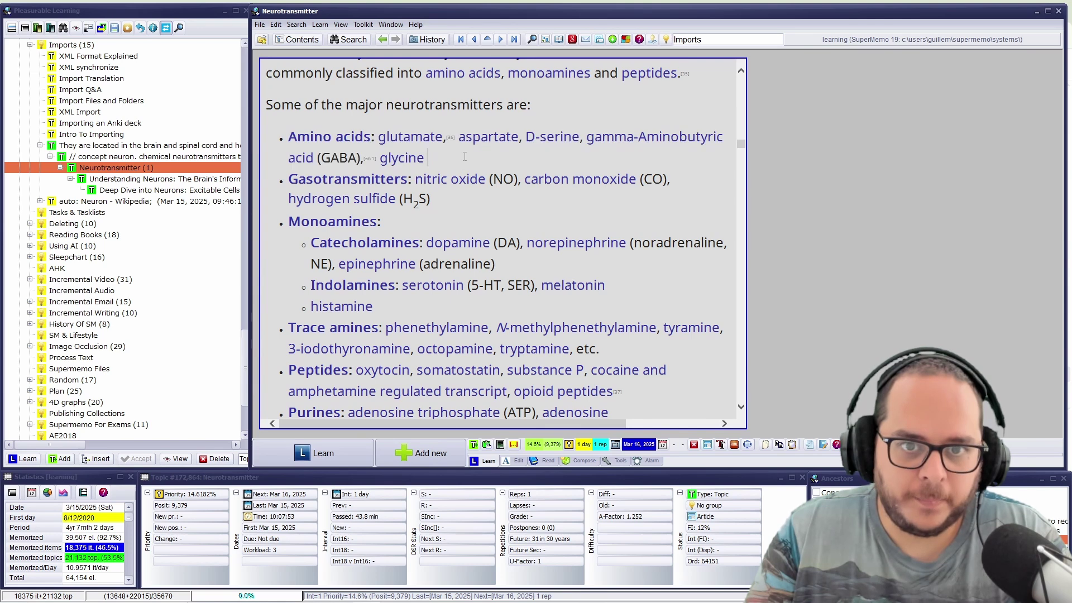
- Switch to ChatGPT and reread the indolamines and purines sections, marking the serotonin and melatonin analogy and the adenosine entry
{"action": "left_click", "coordinate": [475, 593]}
{"action": "scroll", "coordinate": [496, 141], "scroll_direction": "up", "scroll_amount": 3}
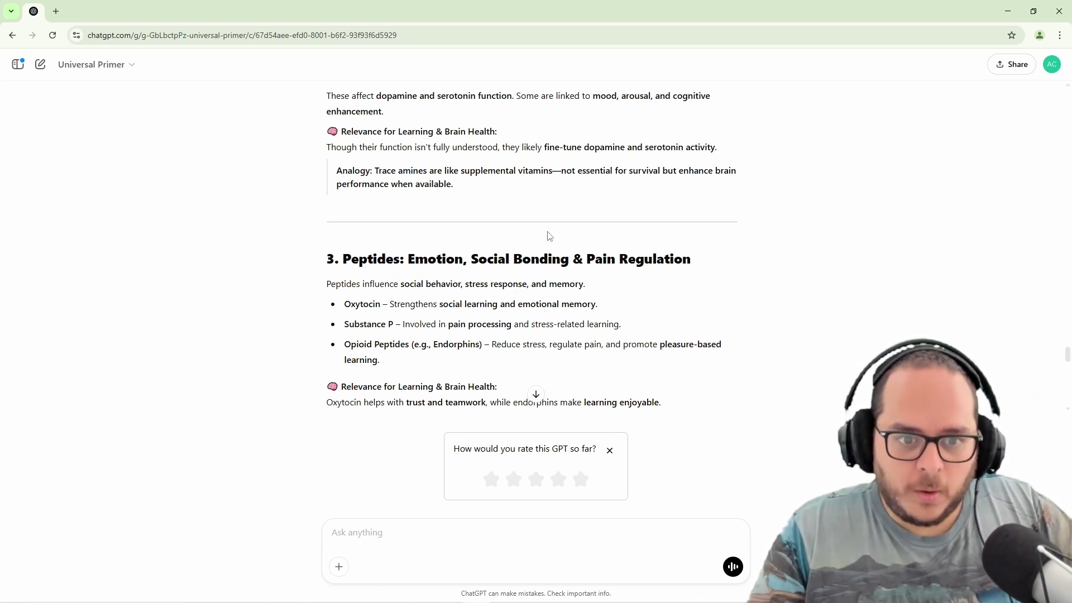
{"action": "scroll", "coordinate": [550, 236], "scroll_direction": "up", "scroll_amount": 2}
{"action": "scroll", "coordinate": [549, 229], "scroll_direction": "up", "scroll_amount": 4}
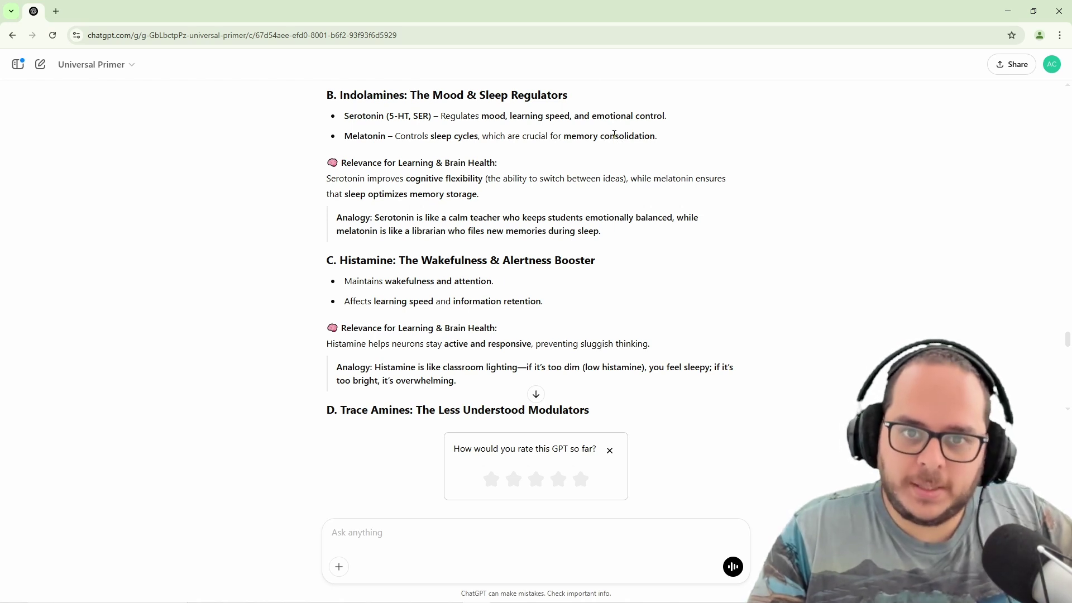
{"action": "left_click_drag", "start_coordinate": [375, 217], "coordinate": [608, 233]}
{"action": "left_click", "coordinate": [607, 233]}
{"action": "scroll", "coordinate": [607, 234], "scroll_direction": "down", "scroll_amount": 10}
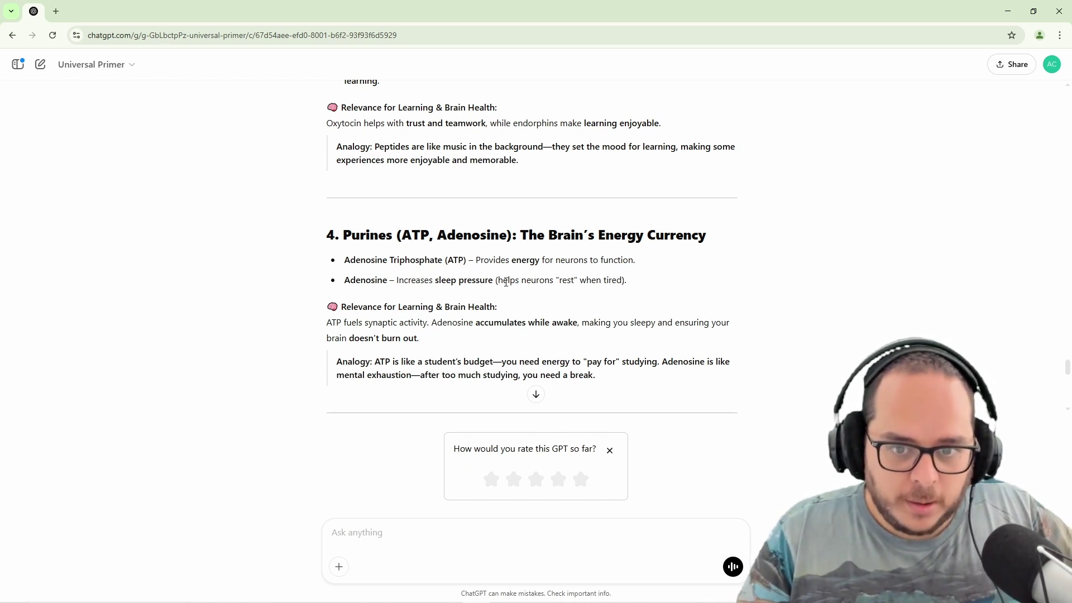
{"action": "left_click_drag", "start_coordinate": [506, 282], "coordinate": [623, 282]}
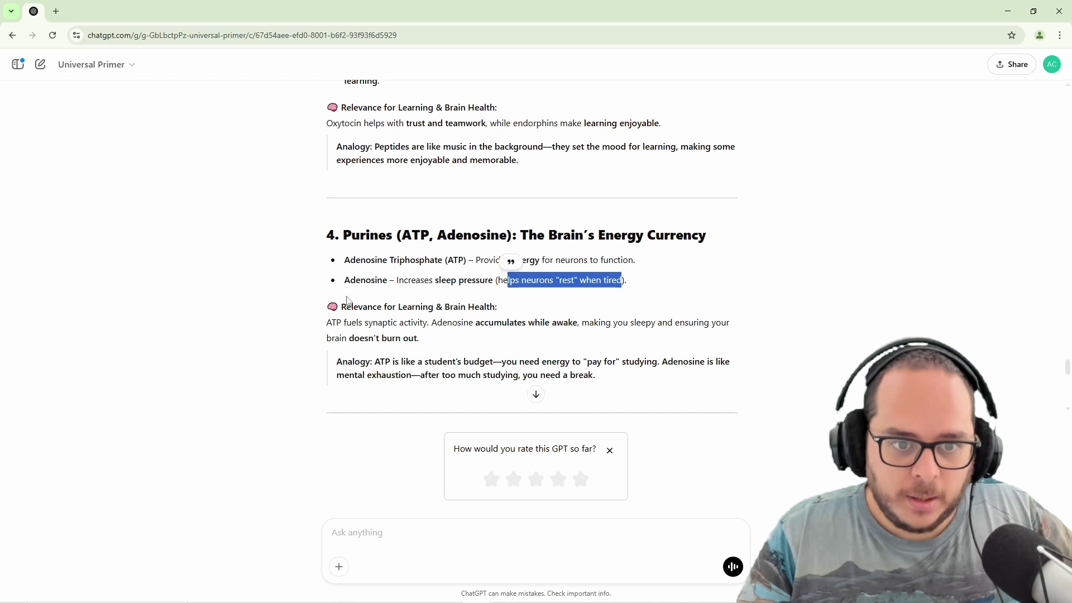
{"action": "left_click_drag", "start_coordinate": [345, 280], "coordinate": [386, 274]}
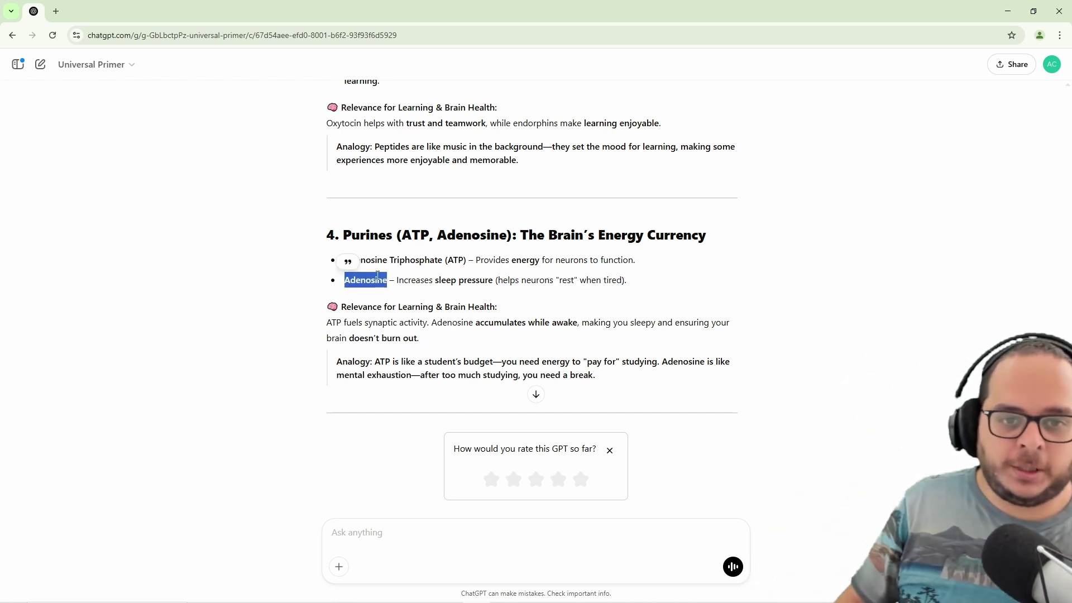
- Return to SuperMemo and look over the major neurotransmitters list, from amino acids down to the paragraph on neuroactive peptides
{"action": "left_click", "coordinate": [1008, 11]}
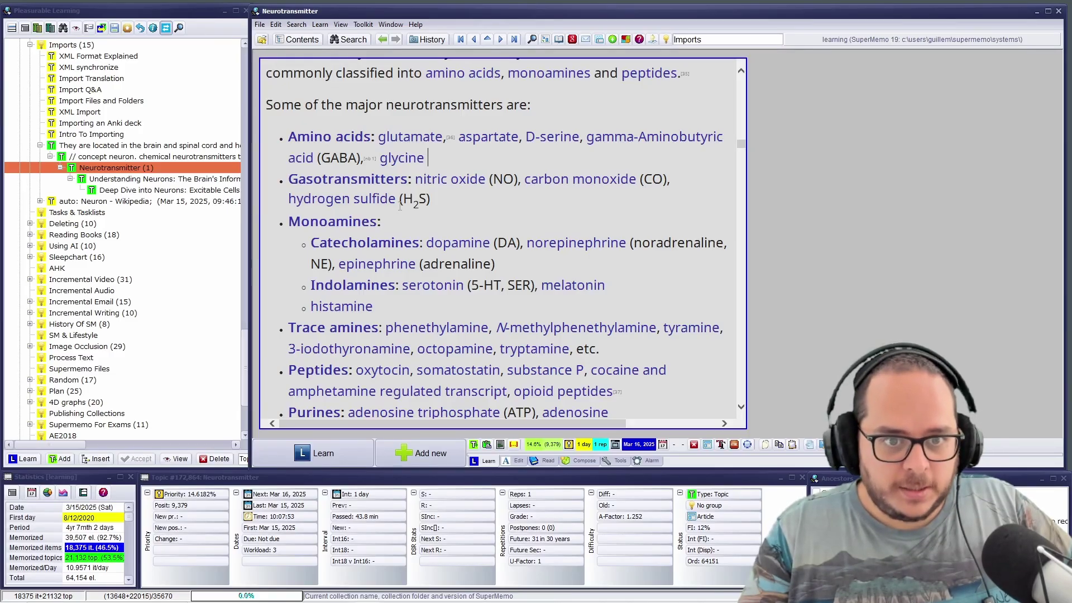
{"action": "scroll", "coordinate": [443, 225], "scroll_direction": "up", "scroll_amount": 1}
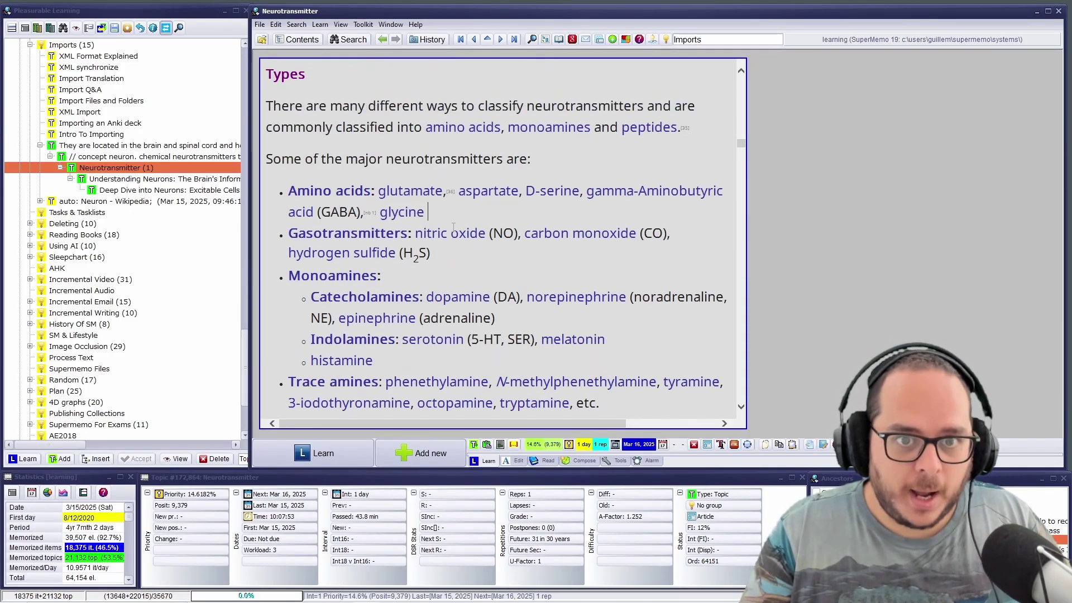
{"action": "scroll", "coordinate": [480, 145], "scroll_direction": "up", "scroll_amount": 1}
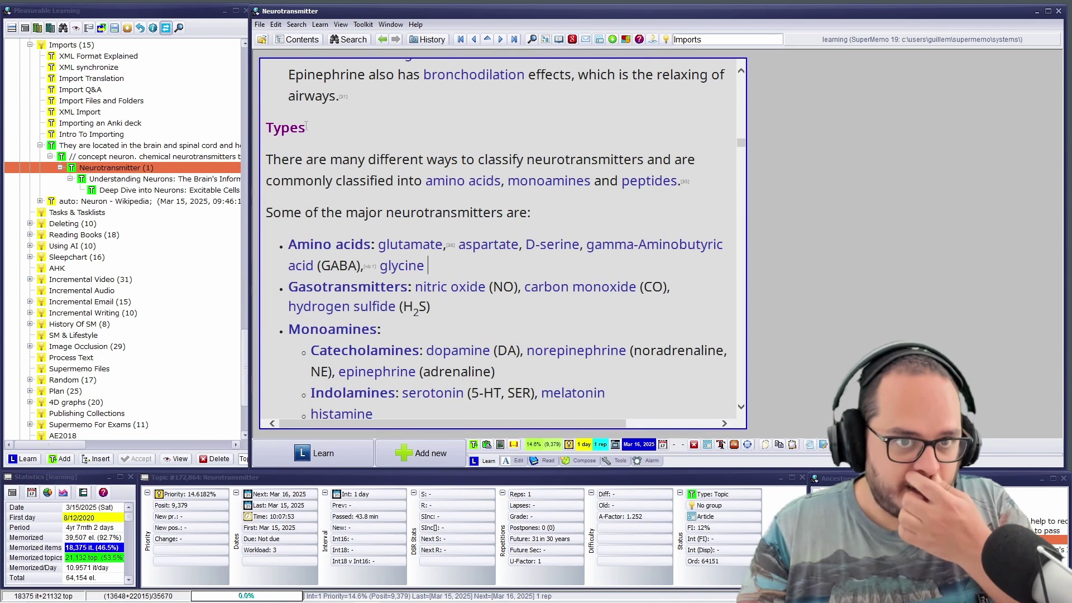
{"action": "scroll", "coordinate": [479, 329], "scroll_direction": "down", "scroll_amount": 3}
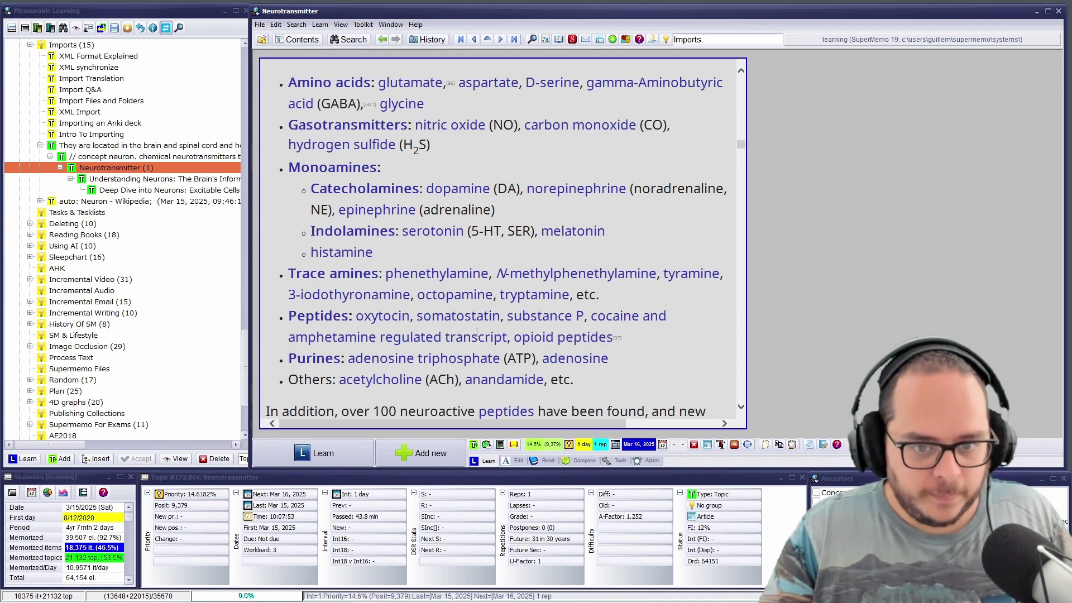
{"action": "scroll", "coordinate": [480, 335], "scroll_direction": "down", "scroll_amount": 3}
- Mark the full adenosine line in the ChatGPT answer, and browse SuperMemo's contents tree back up to the incremental reading topics
{"action": "left_click", "coordinate": [483, 597]}
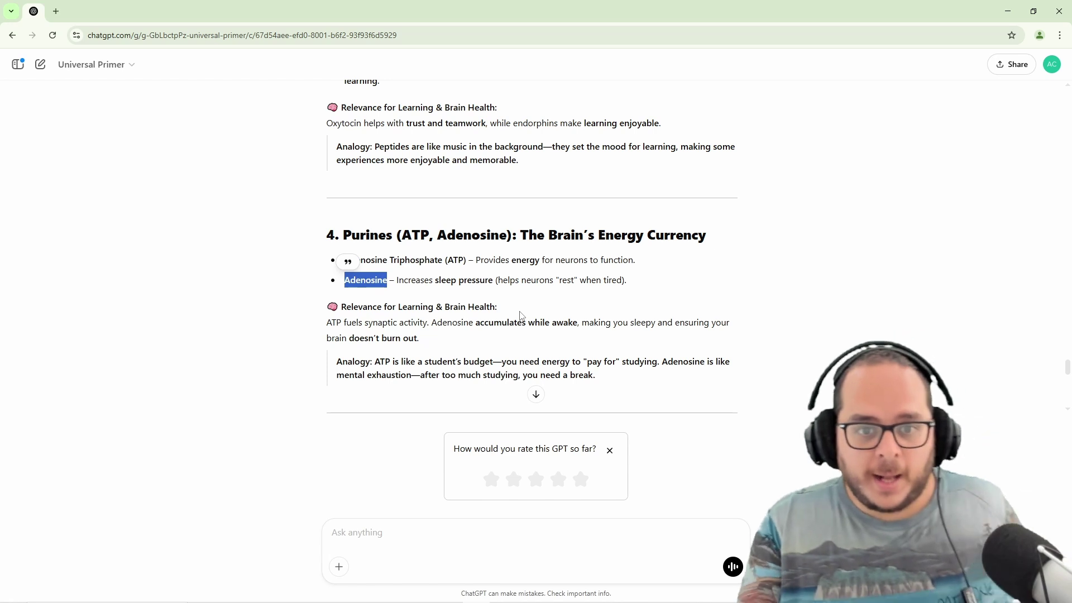
{"action": "left_click_drag", "start_coordinate": [636, 279], "coordinate": [343, 281]}
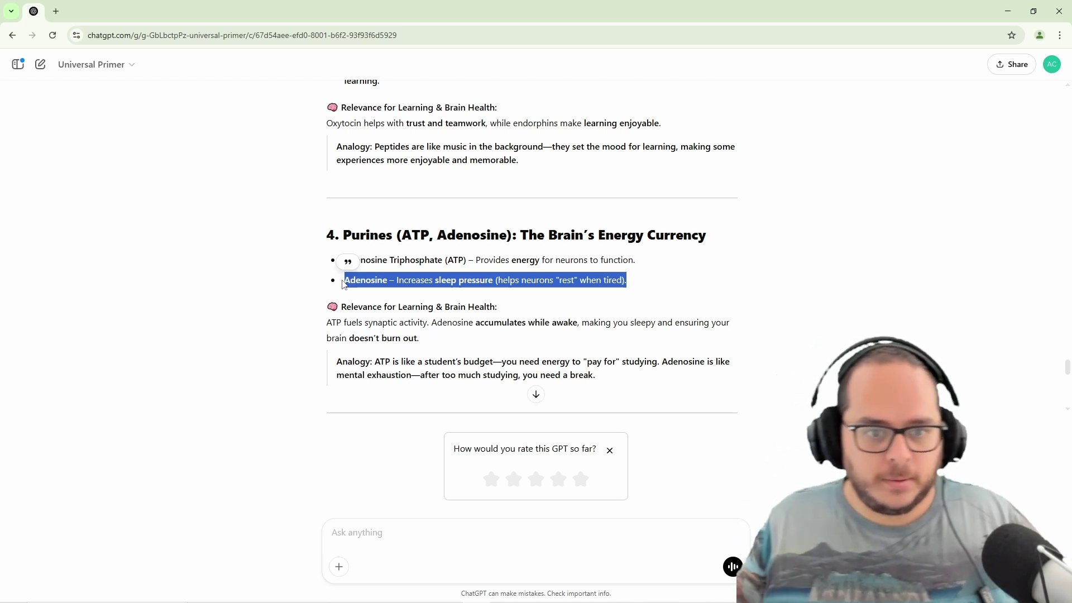
{"action": "key", "text": "alt+Tab"}
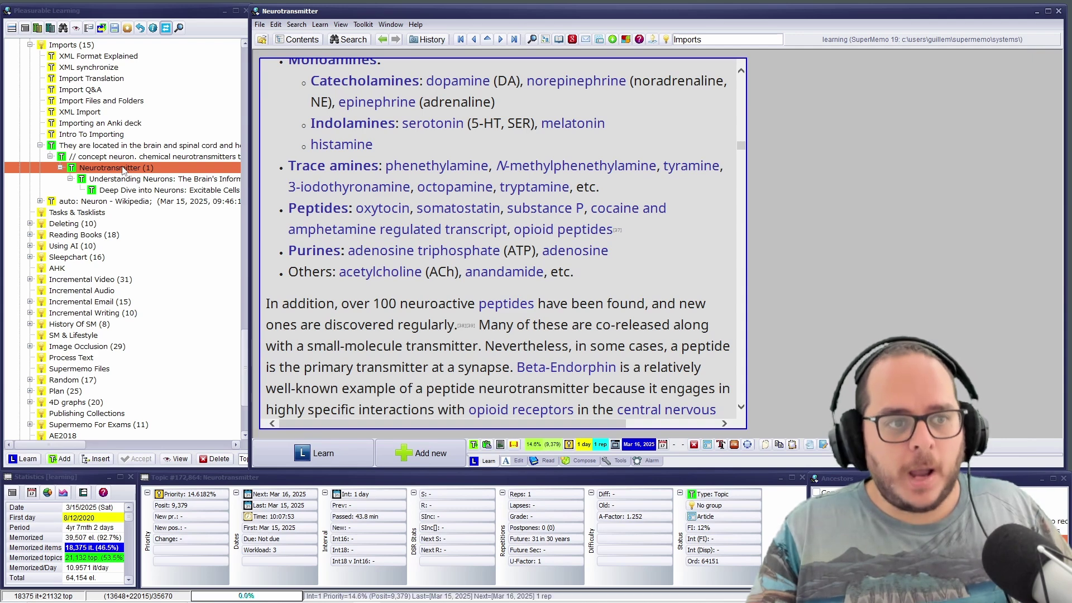
{"action": "left_click", "coordinate": [244, 369]}
{"action": "left_click_drag", "start_coordinate": [244, 369], "coordinate": [205, 115]}
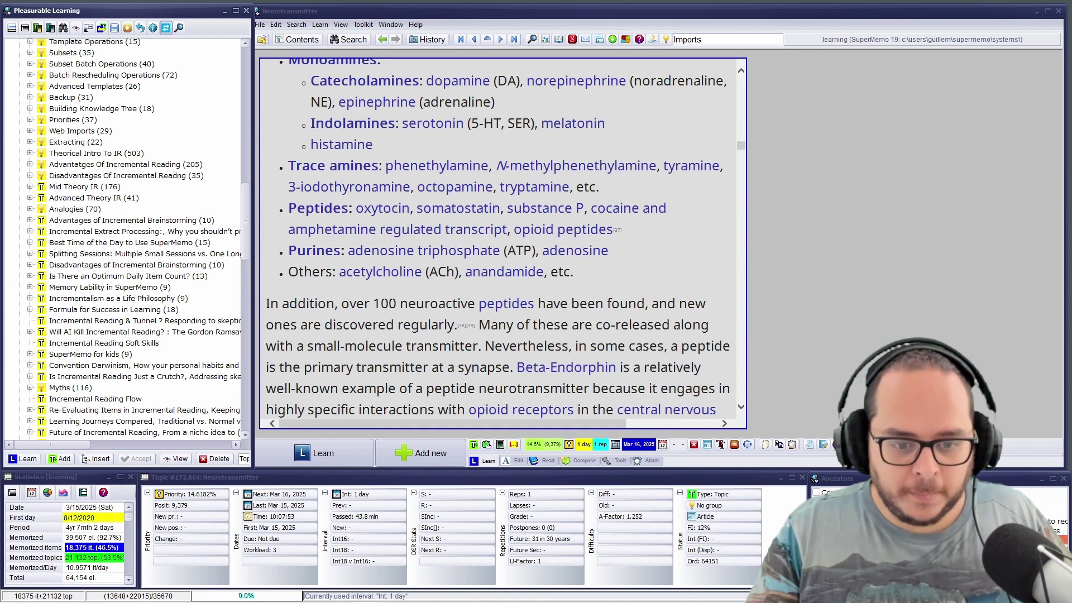
- Go back to the ChatGPT conversation and review its neuron explanations, marking the histamine analogy and the relevance of trace amines
{"action": "left_click", "coordinate": [421, 593]}
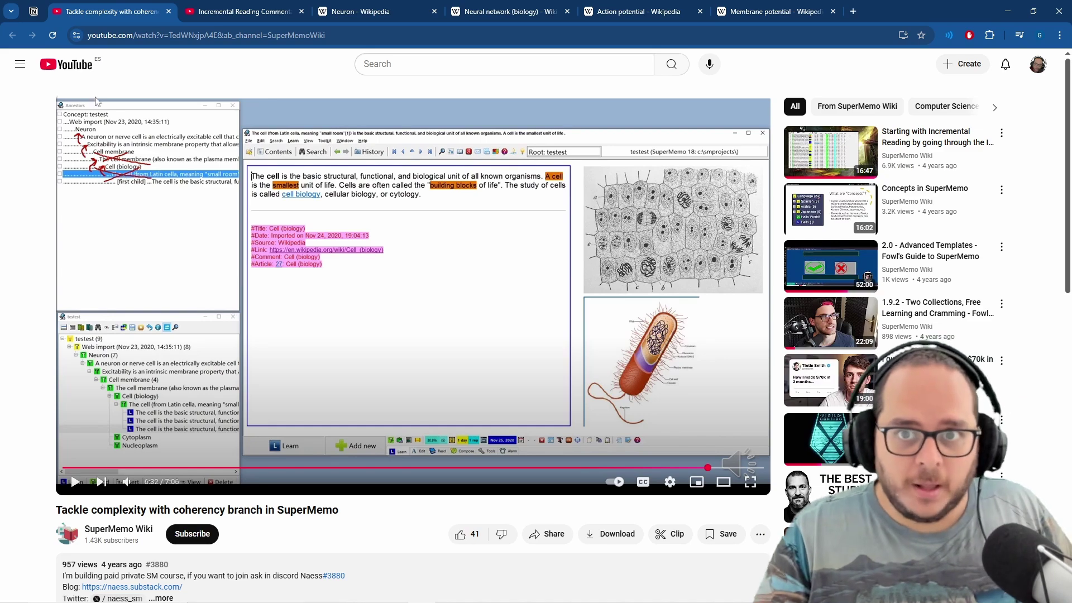
{"action": "mouse_move", "coordinate": [446, 600]}
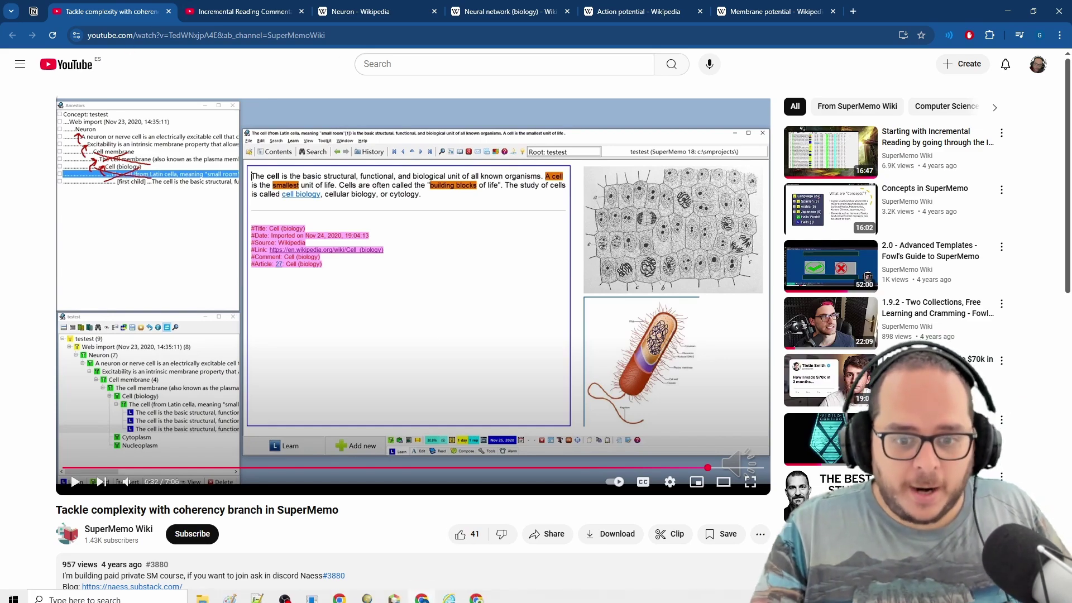
{"action": "left_click", "coordinate": [477, 592]}
{"action": "scroll", "coordinate": [508, 262], "scroll_direction": "up", "scroll_amount": 5}
{"action": "scroll", "coordinate": [508, 262], "scroll_direction": "up", "scroll_amount": 20}
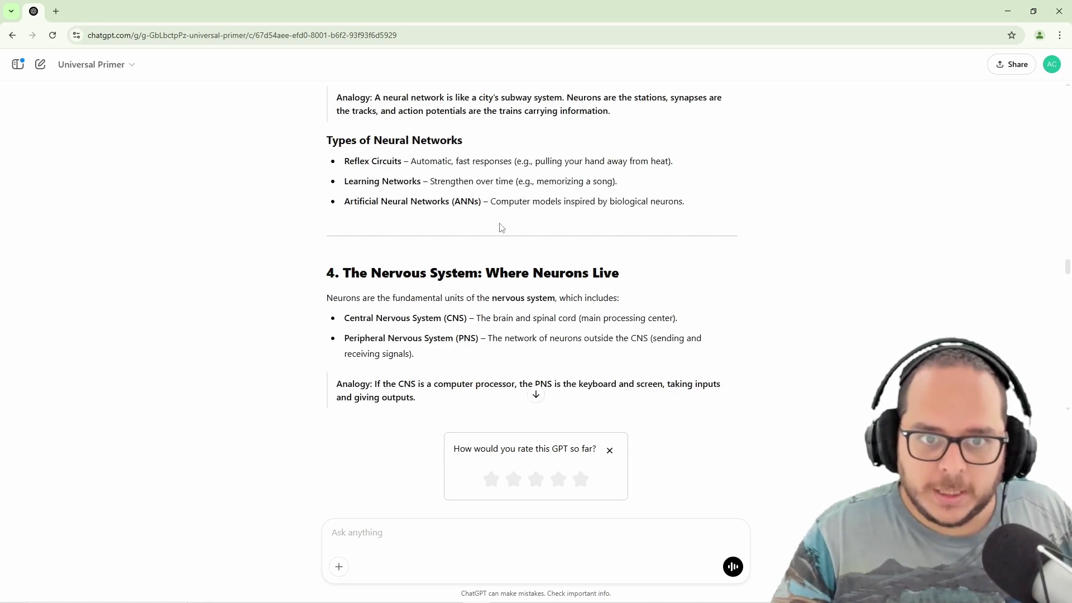
{"action": "scroll", "coordinate": [501, 227], "scroll_direction": "up", "scroll_amount": 5}
{"action": "scroll", "coordinate": [486, 223], "scroll_direction": "down", "scroll_amount": 20}
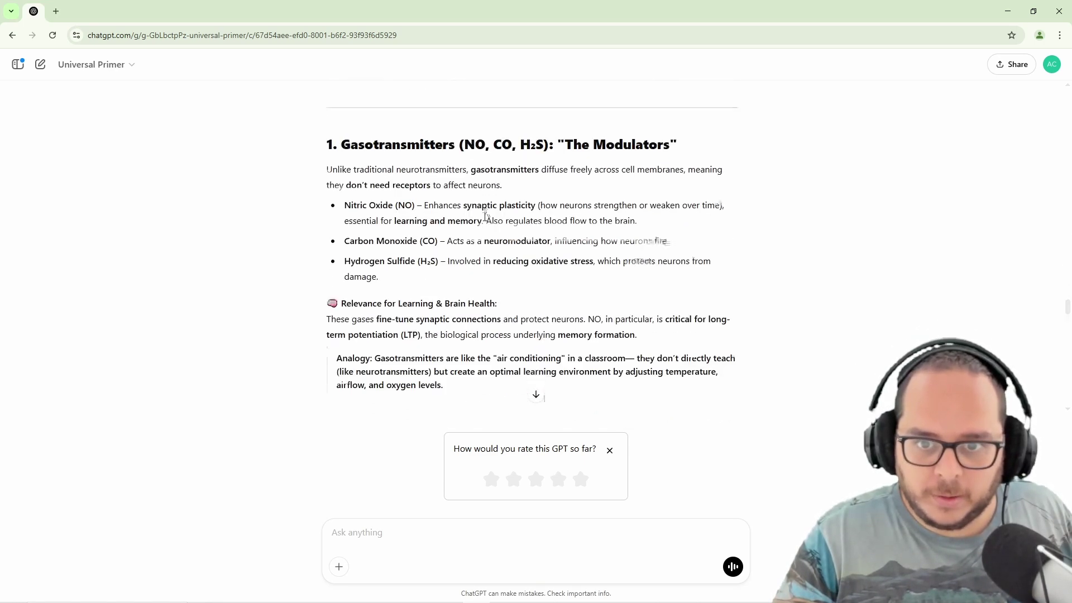
{"action": "scroll", "coordinate": [485, 215], "scroll_direction": "up", "scroll_amount": 10}
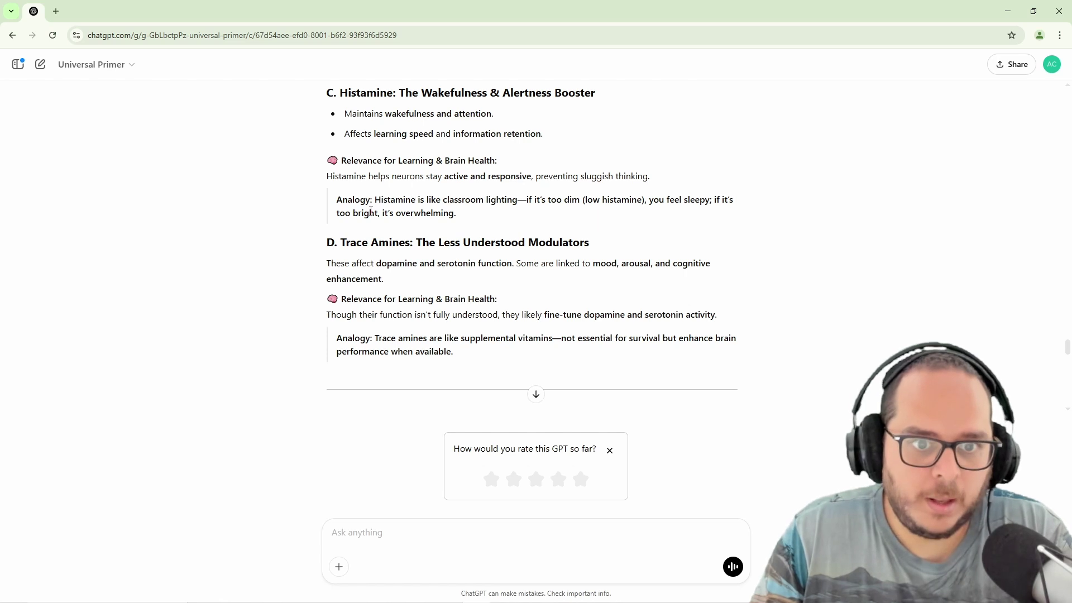
{"action": "left_click_drag", "start_coordinate": [373, 200], "coordinate": [467, 216]}
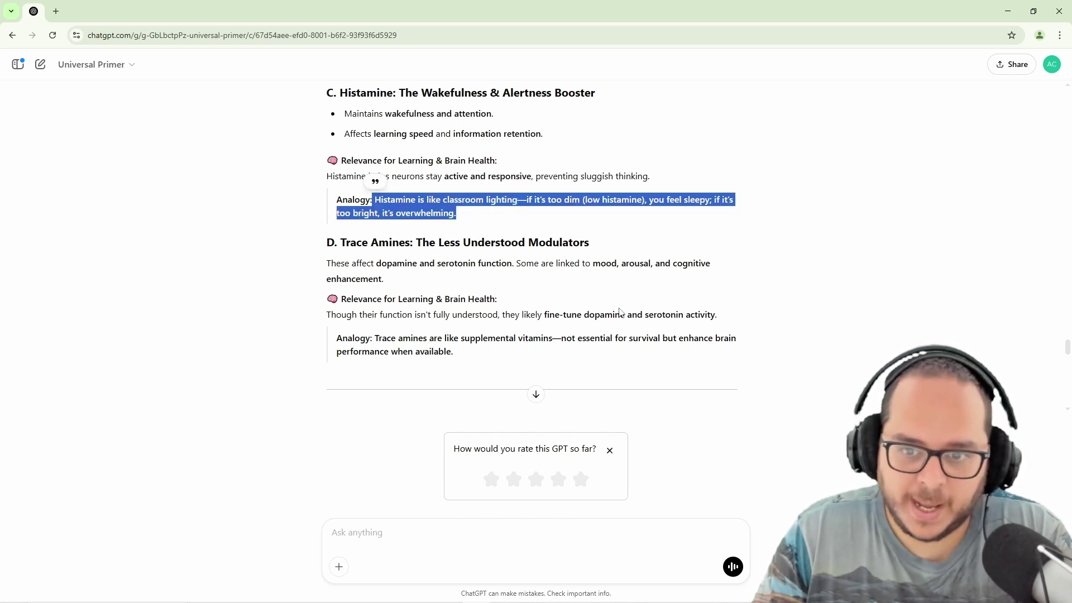
{"action": "left_click_drag", "start_coordinate": [625, 315], "coordinate": [762, 307]}
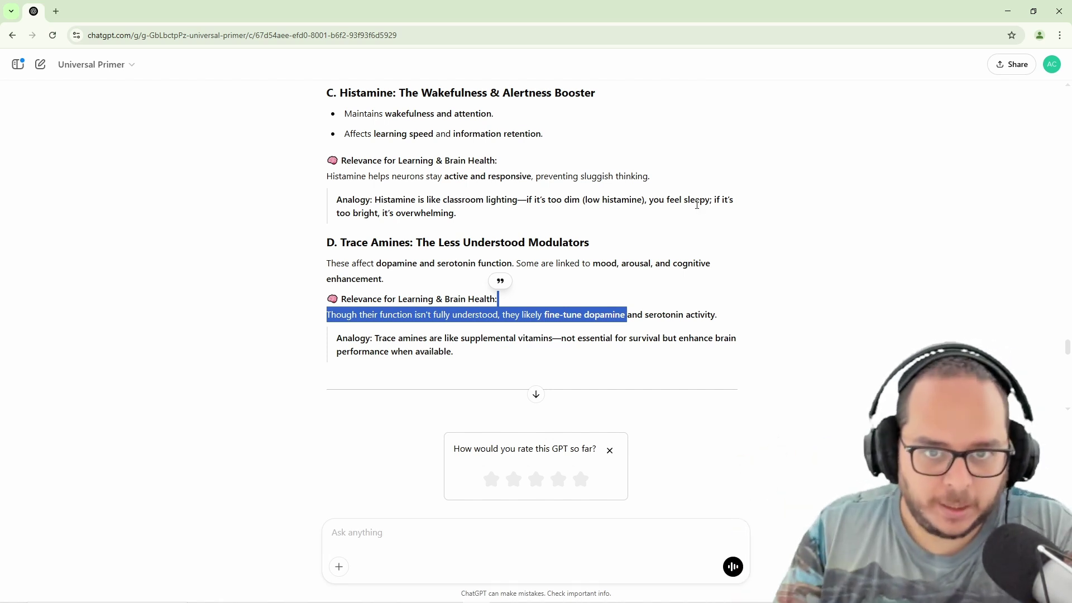
- Read the Monoamines section and mark the term "Noradrenaline" in the norepinephrine entry under Catecholamines
{"action": "scroll", "coordinate": [642, 270], "scroll_direction": "up", "scroll_amount": 10}
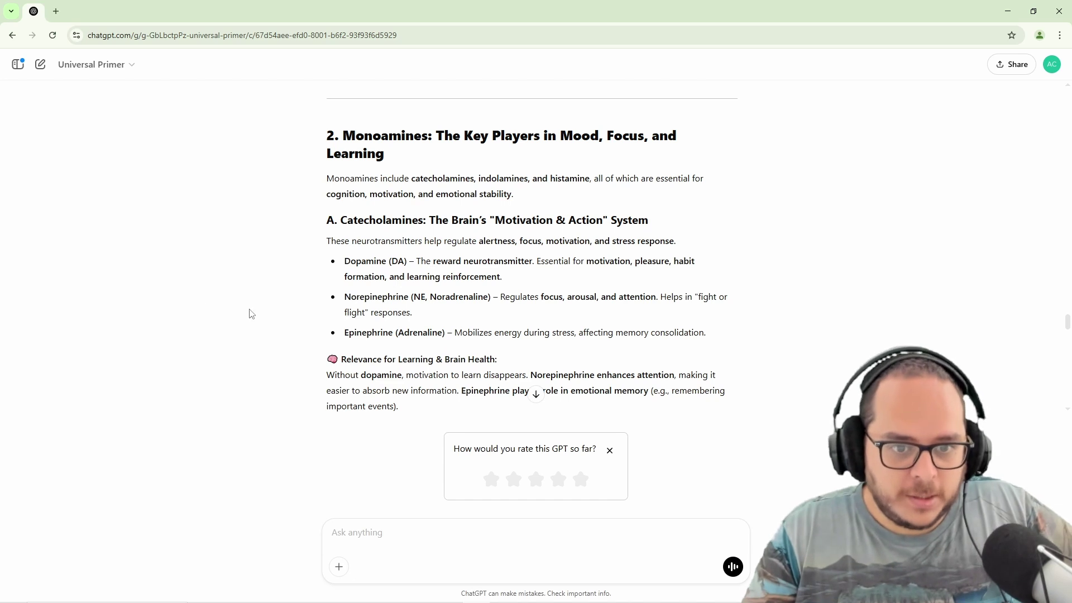
{"action": "left_click_drag", "start_coordinate": [428, 298], "coordinate": [732, 314]}
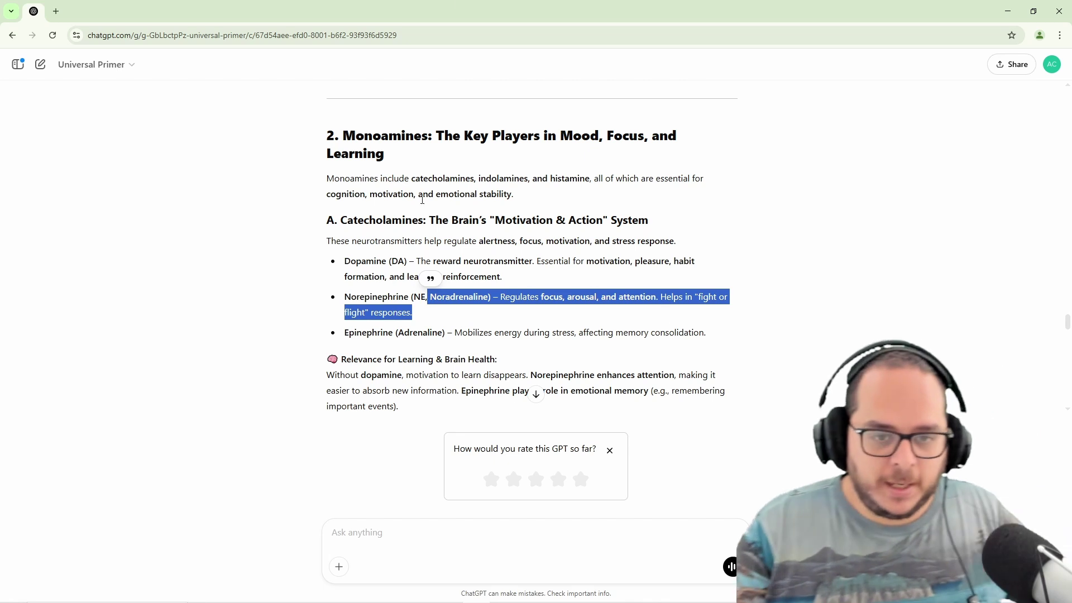
{"action": "key", "text": "shift+Left"}
{"action": "key", "text": "shift+Left"}
{"action": "key", "text": "shift+Left"}
{"action": "key", "text": "shift+Left"}
{"action": "key", "text": "shift+Left"}
{"action": "key", "text": "shift+Left"}
{"action": "key", "text": "shift+Left"}
{"action": "key", "text": "shift+Left"}
{"action": "key", "text": "shift+Left"}
{"action": "key", "text": "shift+Left"}
{"action": "key", "text": "shift+Left"}
{"action": "key", "text": "shift+Left"}
{"action": "key", "text": "shift+Left"}
{"action": "key", "text": "shift+Left"}
{"action": "key", "text": "shift+Left"}
{"action": "key", "text": "shift+Left"}
{"action": "key", "text": "shift+Left"}
{"action": "key", "text": "shift+Left"}
{"action": "key", "text": "shift+Left"}
{"action": "key", "text": "shift+Left"}
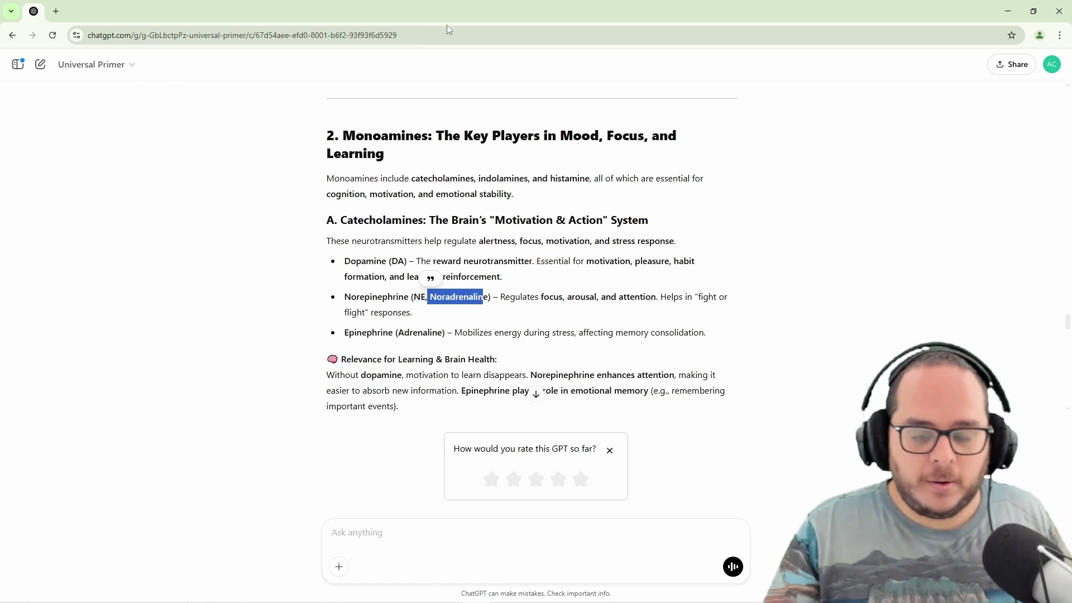
- Return to the Histamine section of the answer and mark its classroom lighting analogy
{"action": "scroll", "coordinate": [693, 276], "scroll_direction": "down", "scroll_amount": 8}
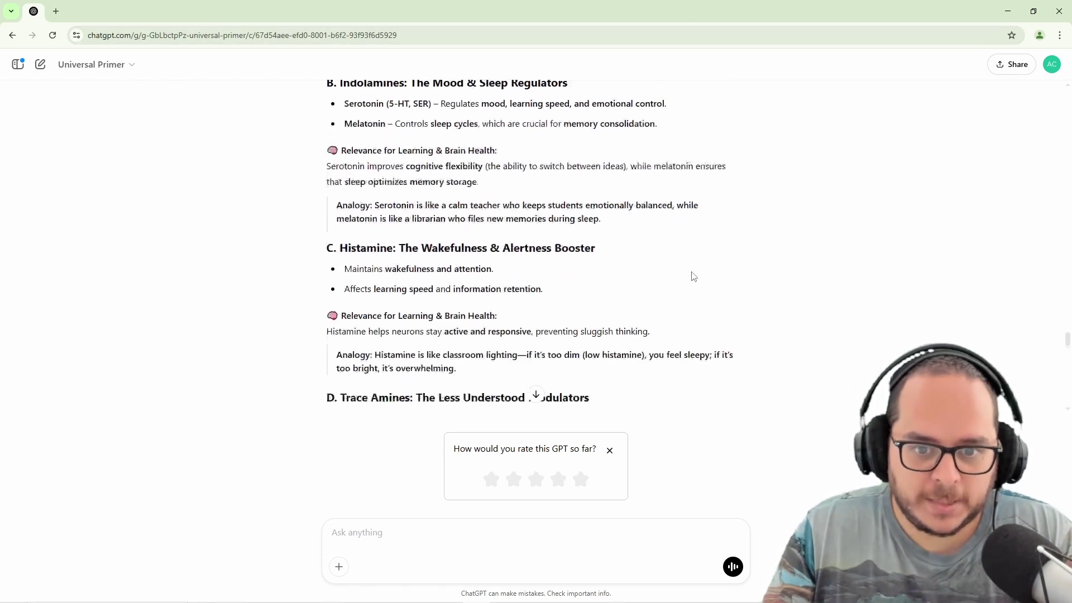
{"action": "scroll", "coordinate": [690, 273], "scroll_direction": "down", "scroll_amount": 2}
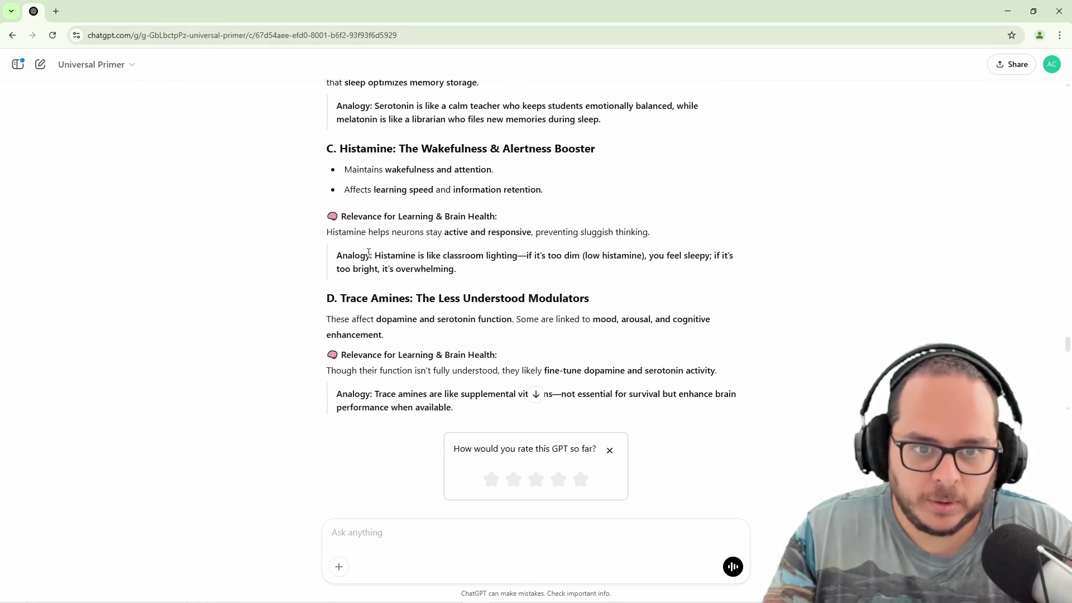
{"action": "left_click_drag", "start_coordinate": [369, 252], "coordinate": [567, 275]}
- Switch to YouTube and watch the rest of "Tackle complexity with coherency branch in SuperMemo" in full screen, pausing along the way
{"action": "key", "text": "alt+Tab"}
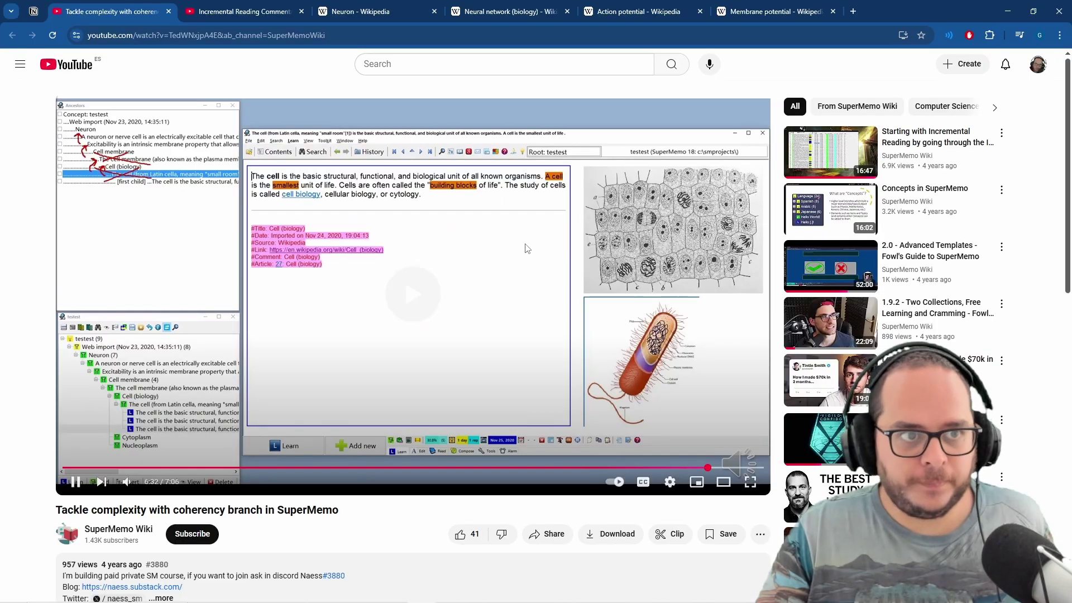
{"action": "left_click", "coordinate": [750, 484]}
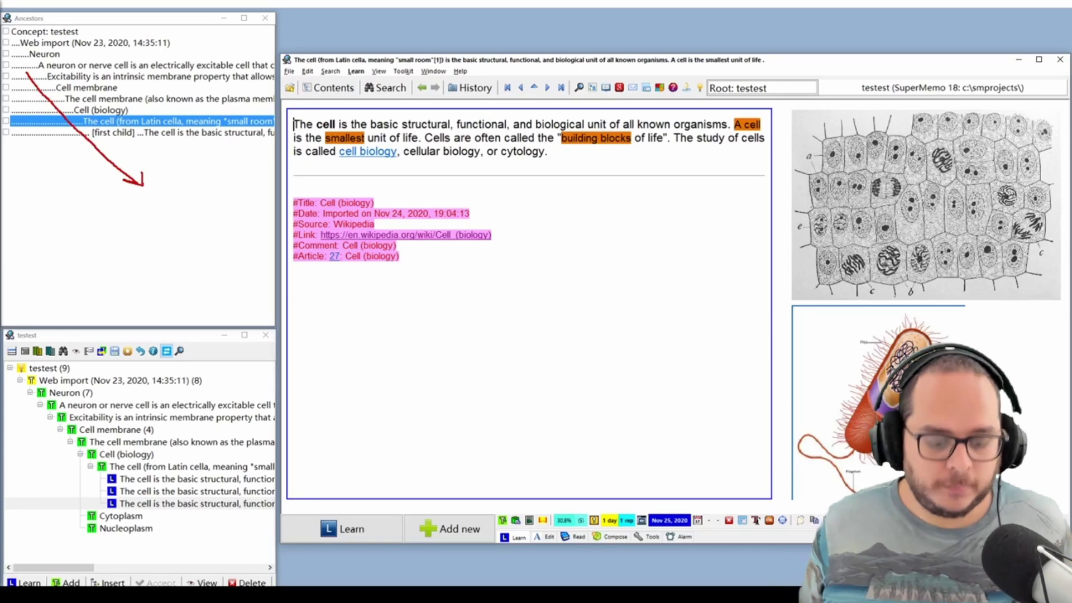
{"action": "left_click", "coordinate": [751, 485]}
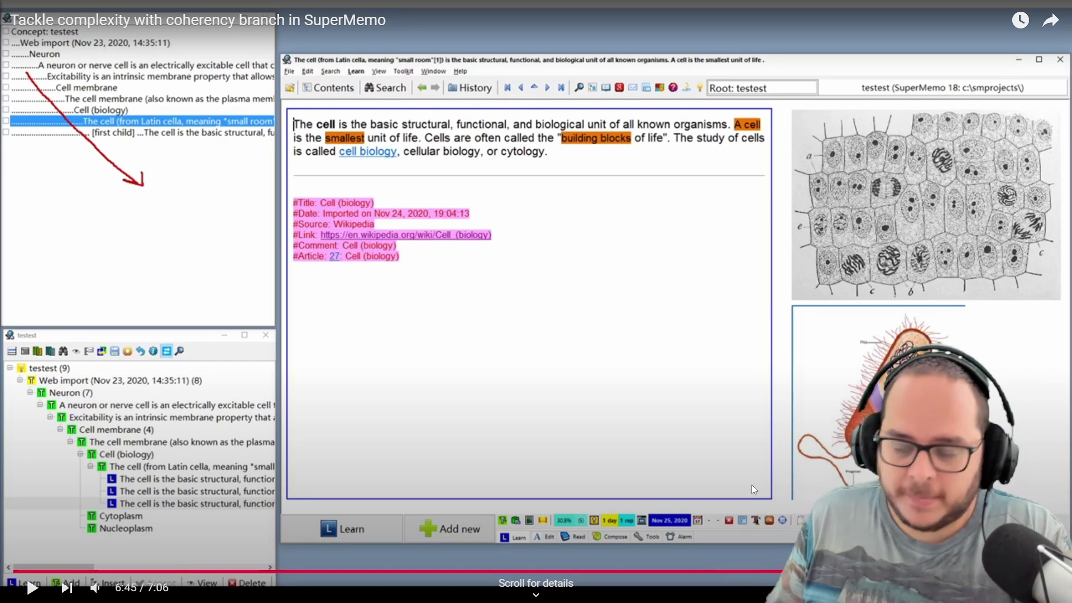
{"action": "left_click", "coordinate": [431, 268]}
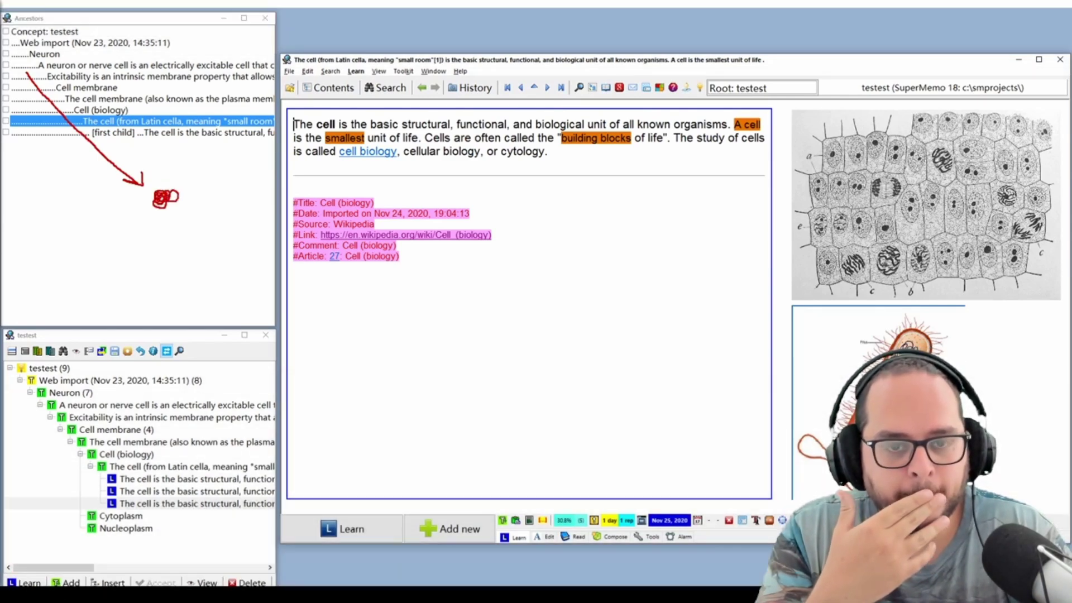
{"action": "mouse_move", "coordinate": [426, 267]}
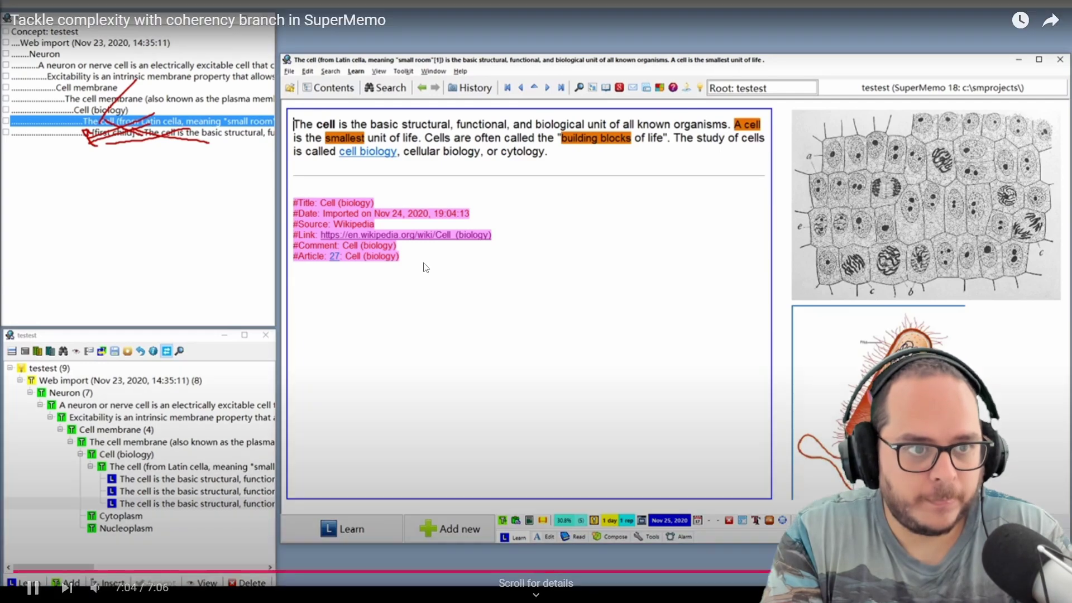
{"action": "left_click", "coordinate": [425, 268]}
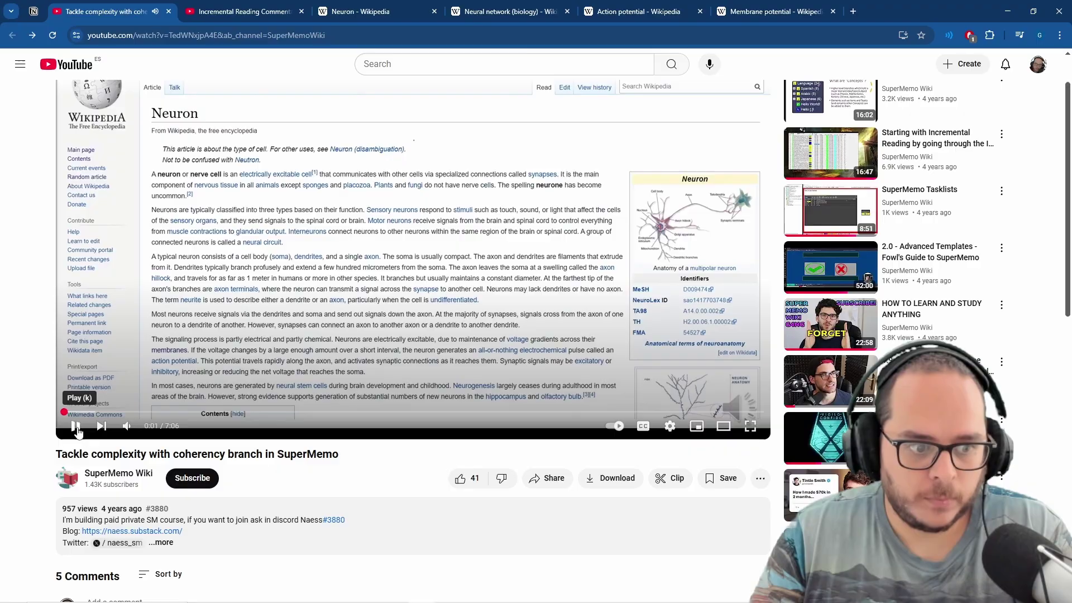
- Read the video's comments on priorities and intervals, expand the reply about drawing on screen, and check the upload date
{"action": "scroll", "coordinate": [221, 475], "scroll_direction": "down", "scroll_amount": 5}
{"action": "scroll", "coordinate": [221, 476], "scroll_direction": "down", "scroll_amount": 2}
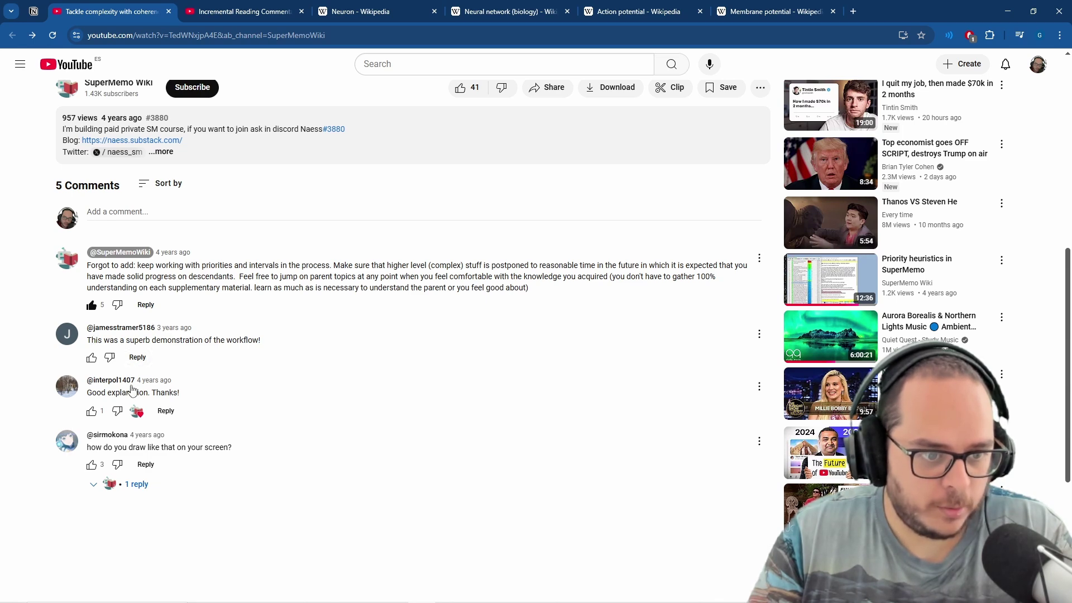
{"action": "left_click", "coordinate": [136, 484]}
{"action": "scroll", "coordinate": [270, 430], "scroll_direction": "up", "scroll_amount": 2}
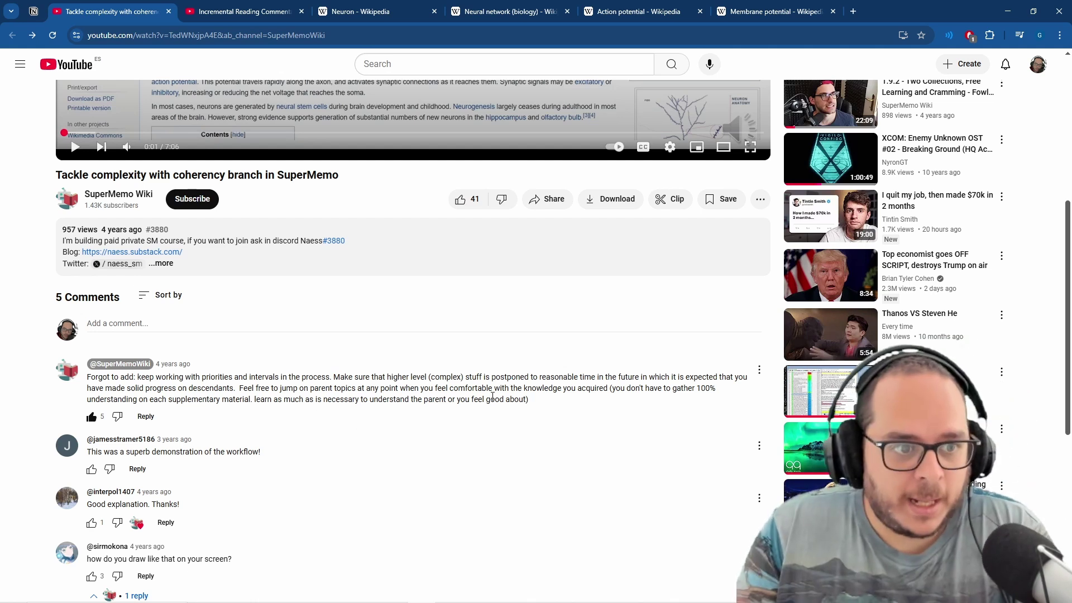
{"action": "mouse_move", "coordinate": [116, 233]}
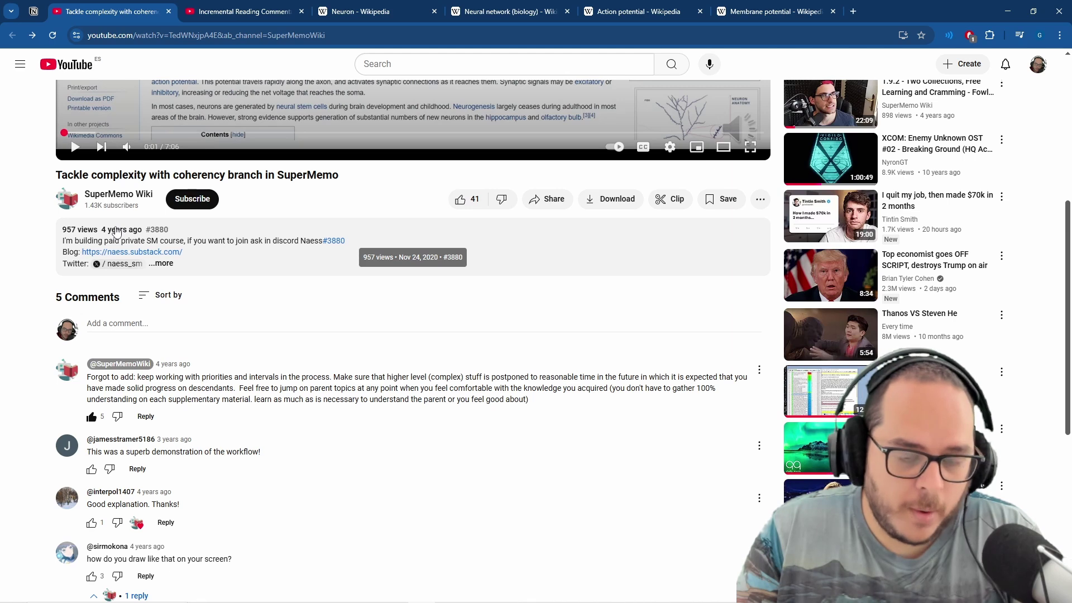
{"action": "scroll", "coordinate": [437, 366], "scroll_direction": "up", "scroll_amount": 2}
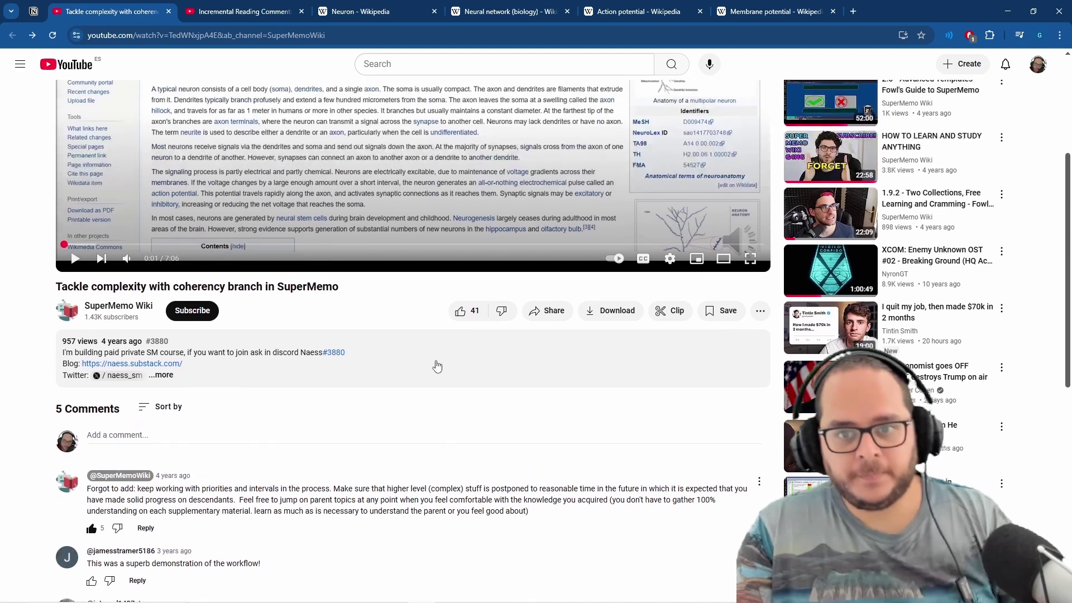
{"action": "scroll", "coordinate": [437, 367], "scroll_direction": "up", "scroll_amount": 4}
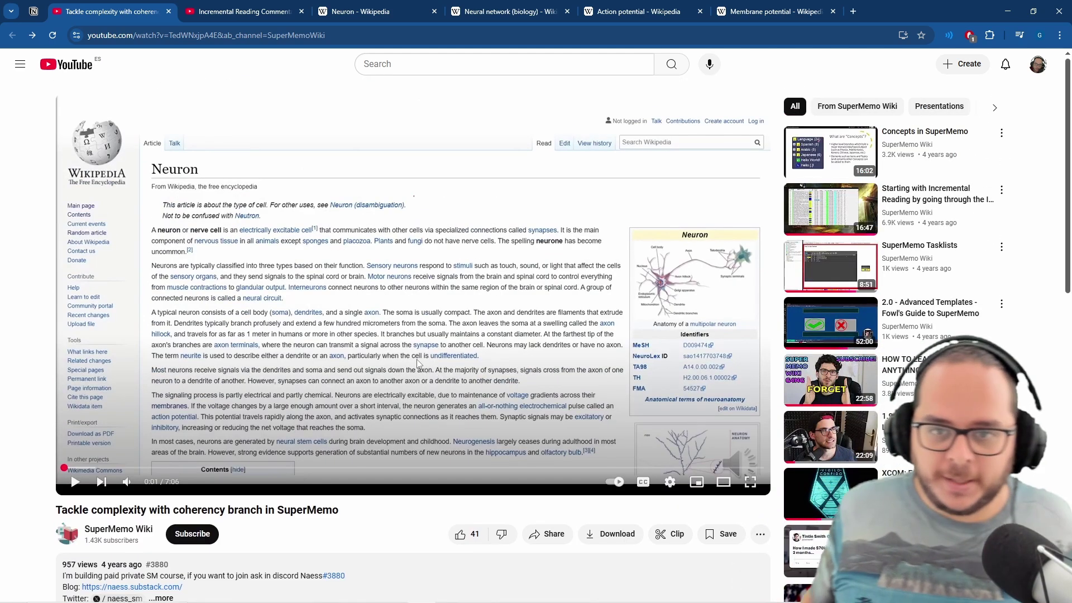